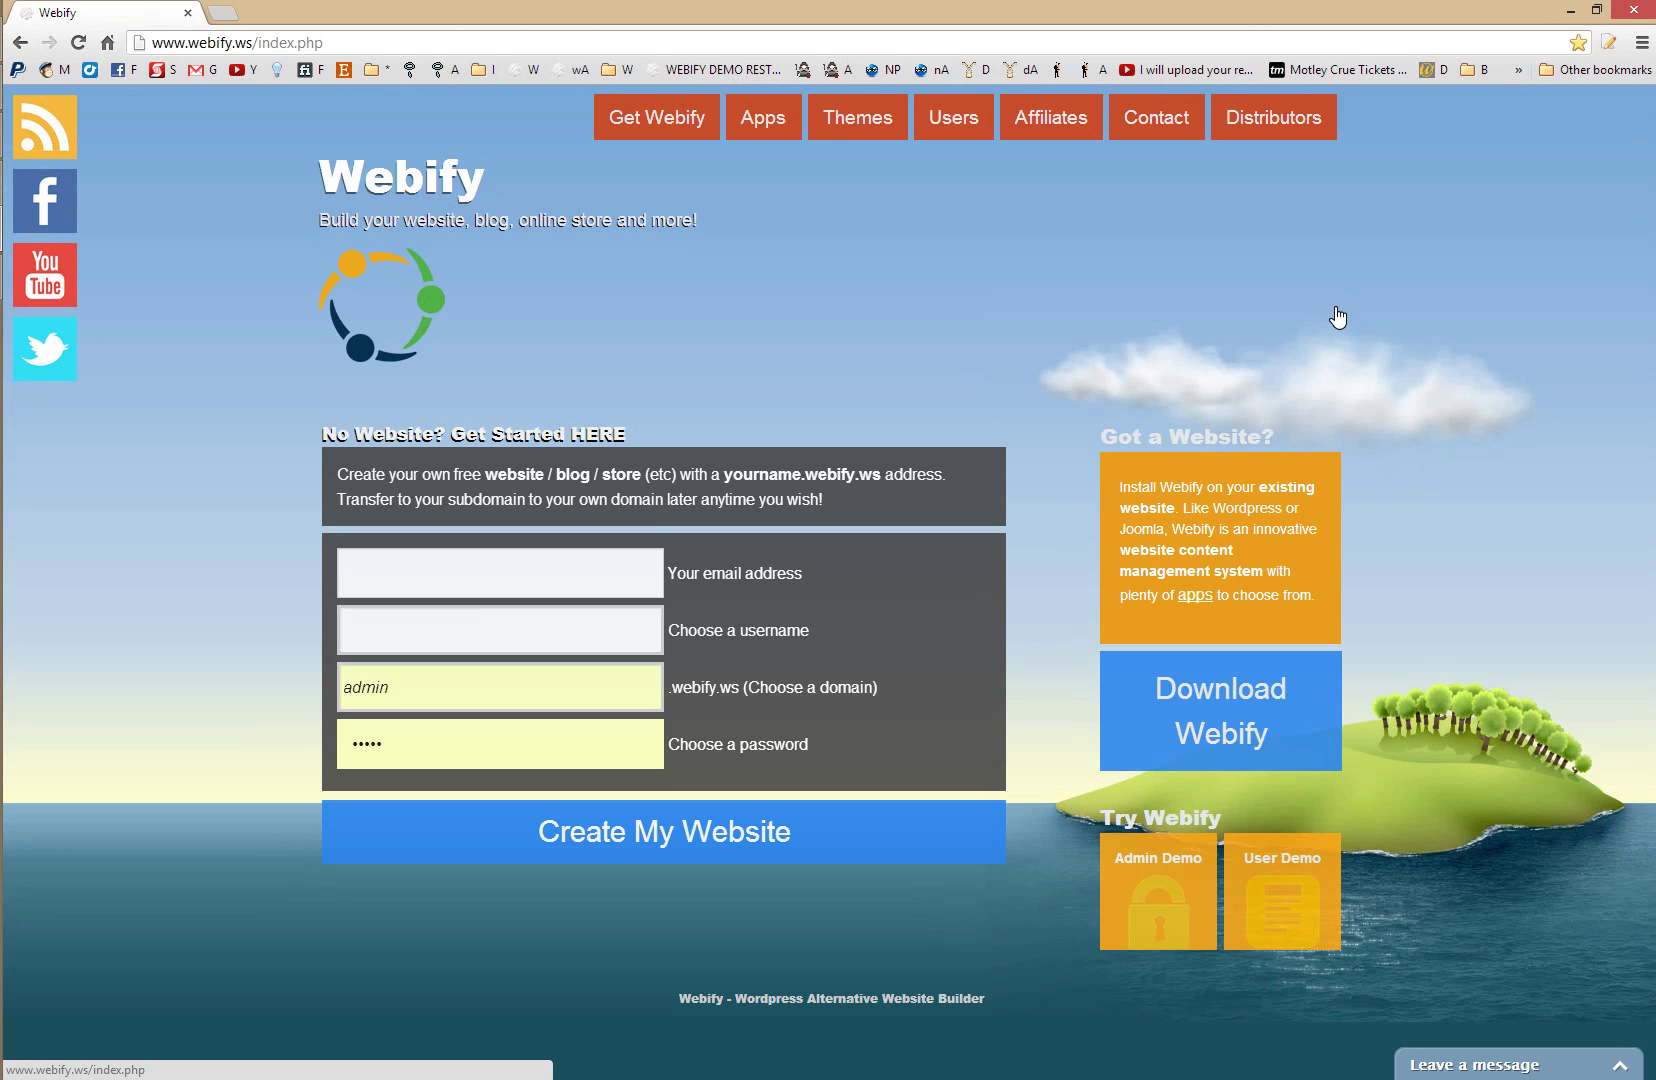
- Open the Webify apps listing and browse the first app cards
left_click(759, 120)
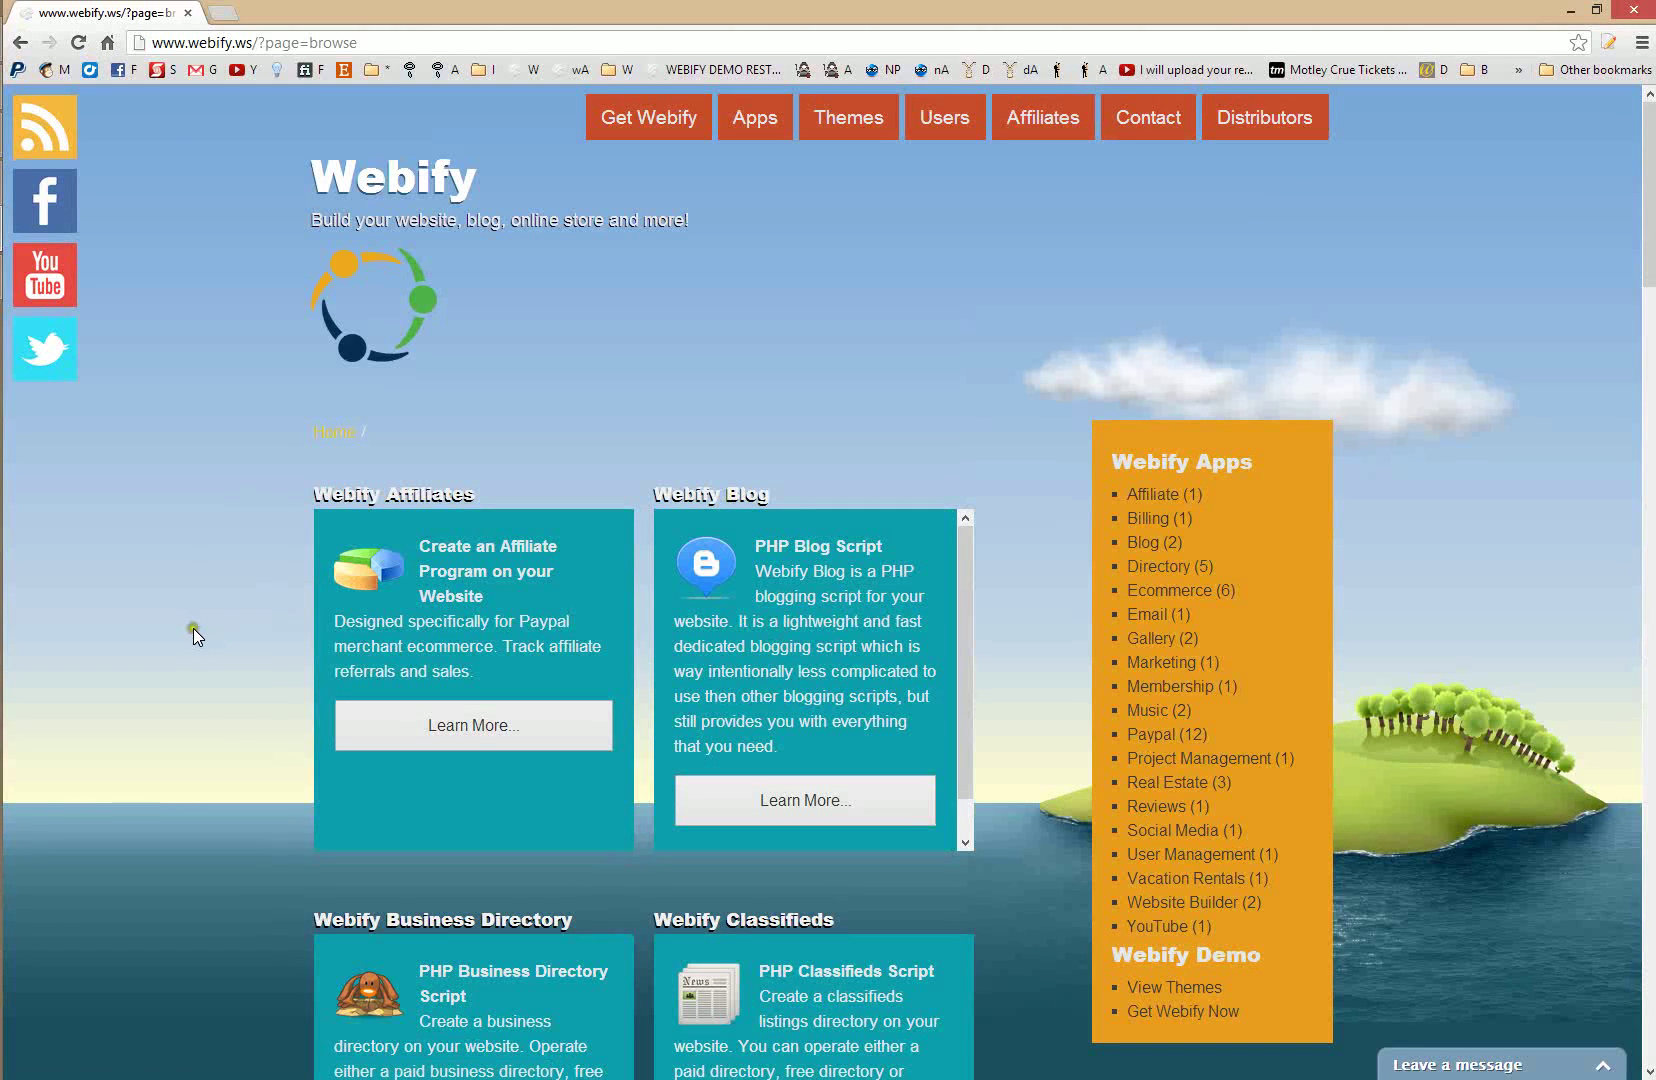
scroll(193, 627, "down", 1)
scroll(185, 784, "down", 2)
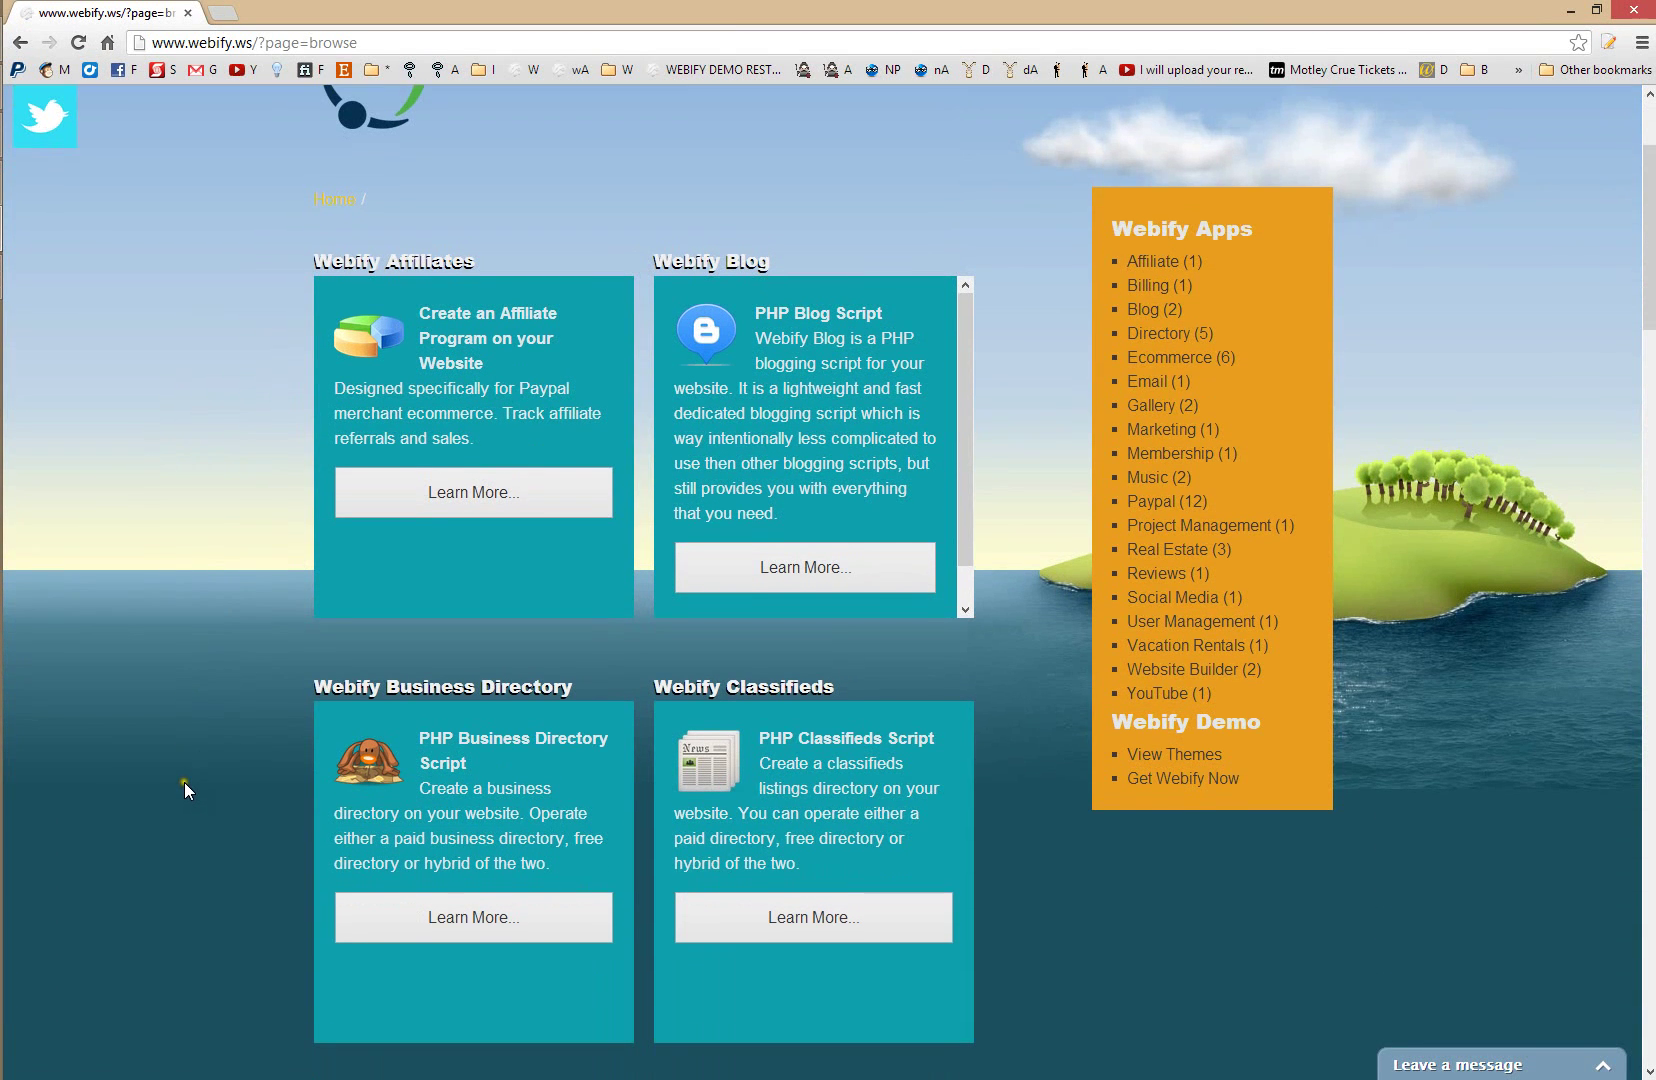
scroll(184, 781, "down", 2)
scroll(184, 785, "down", 4)
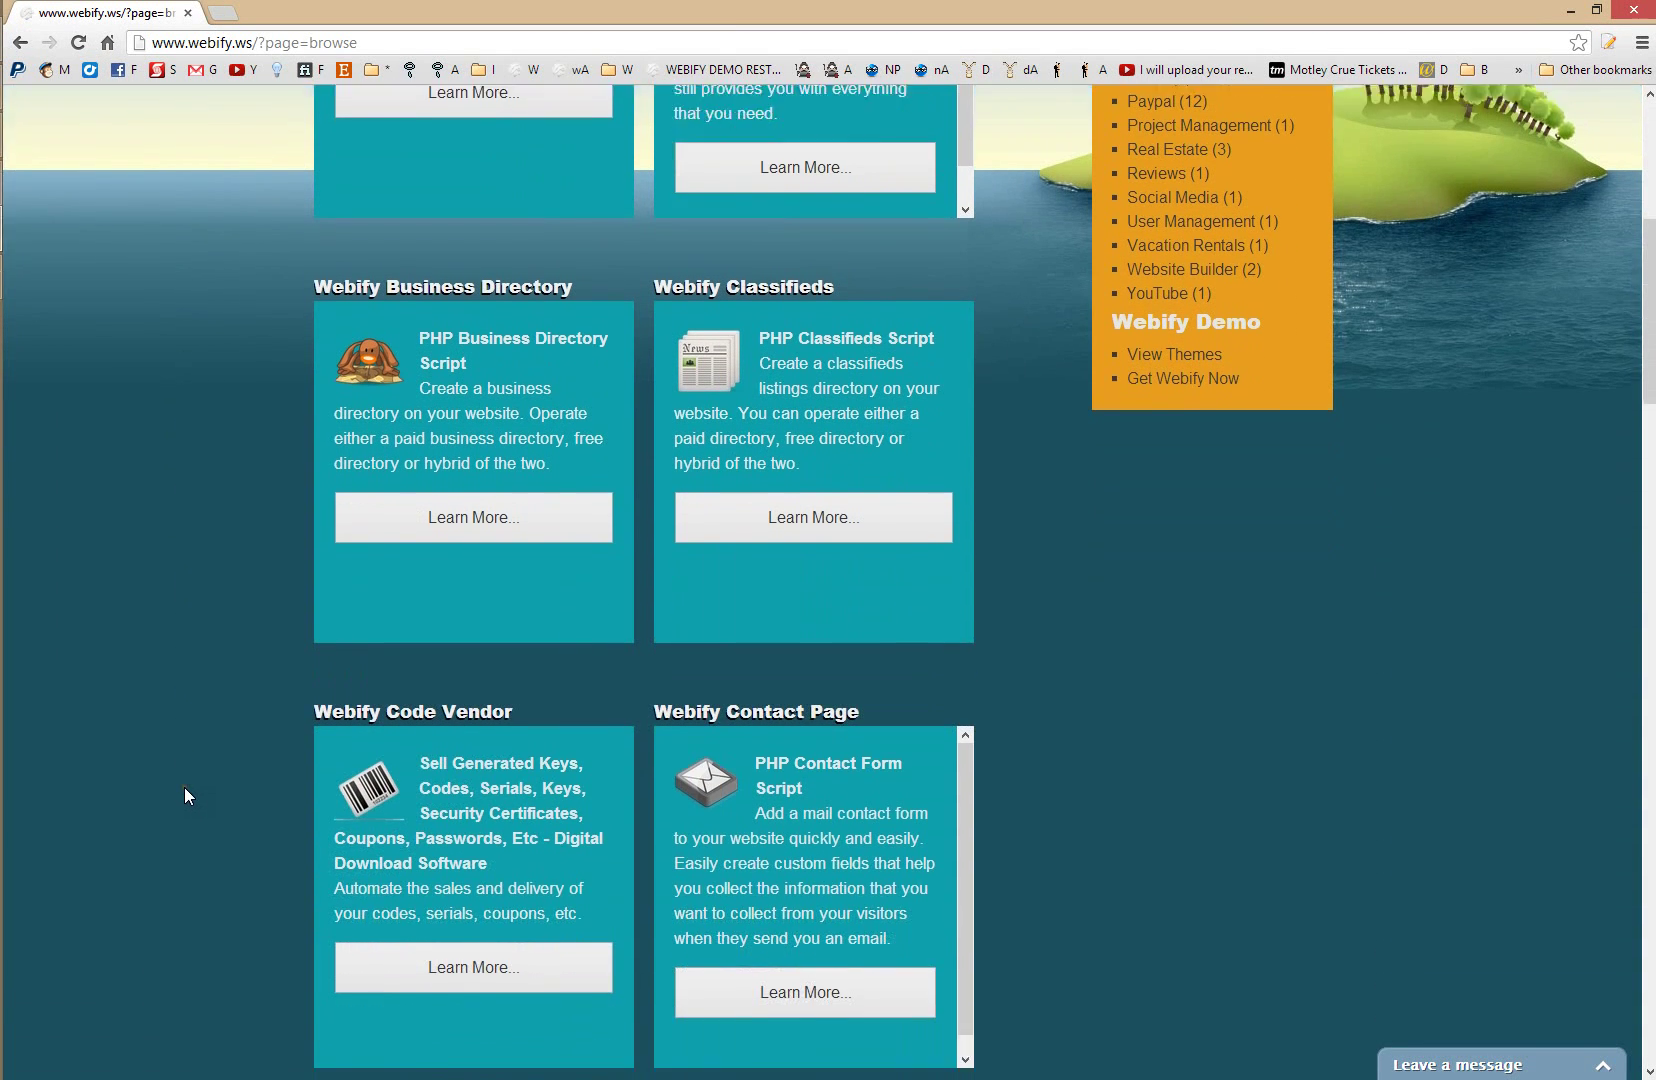
scroll(186, 787, "down", 2)
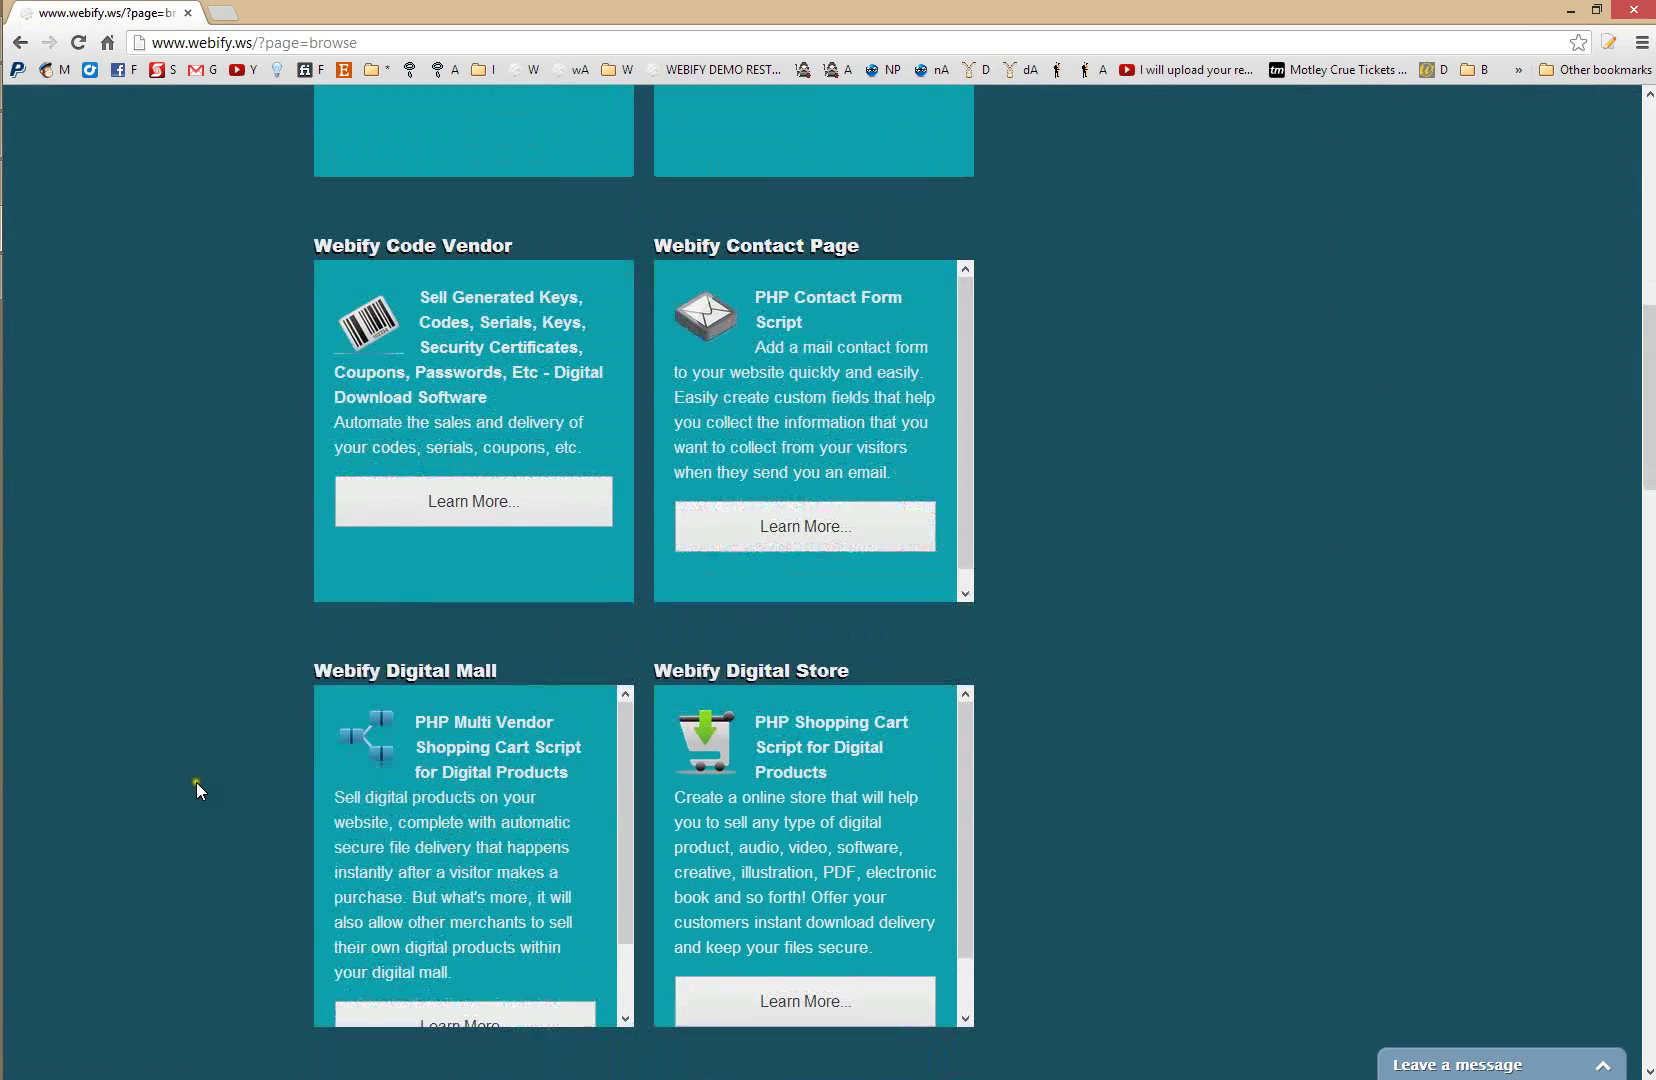
scroll(195, 781, "down", 2)
- Scroll through the remaining app cards, then return to the Webify home page
scroll(195, 788, "down", 4)
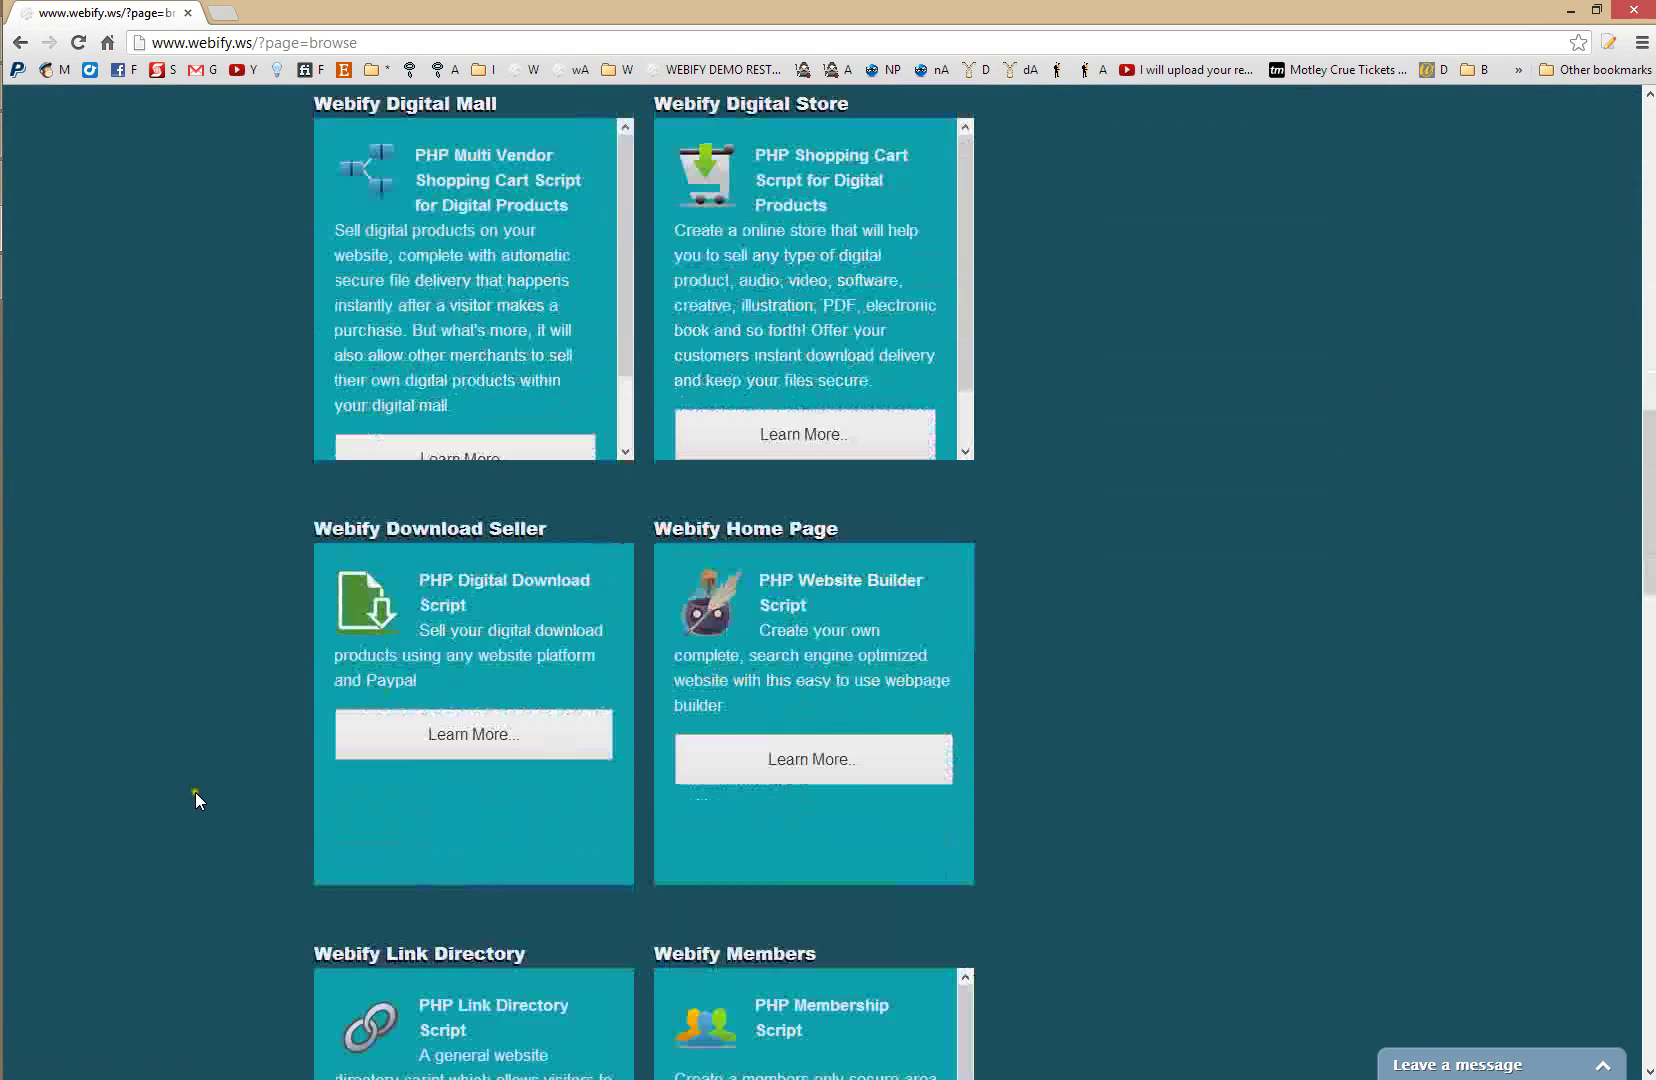
scroll(195, 792, "down", 2)
scroll(195, 794, "down", 6)
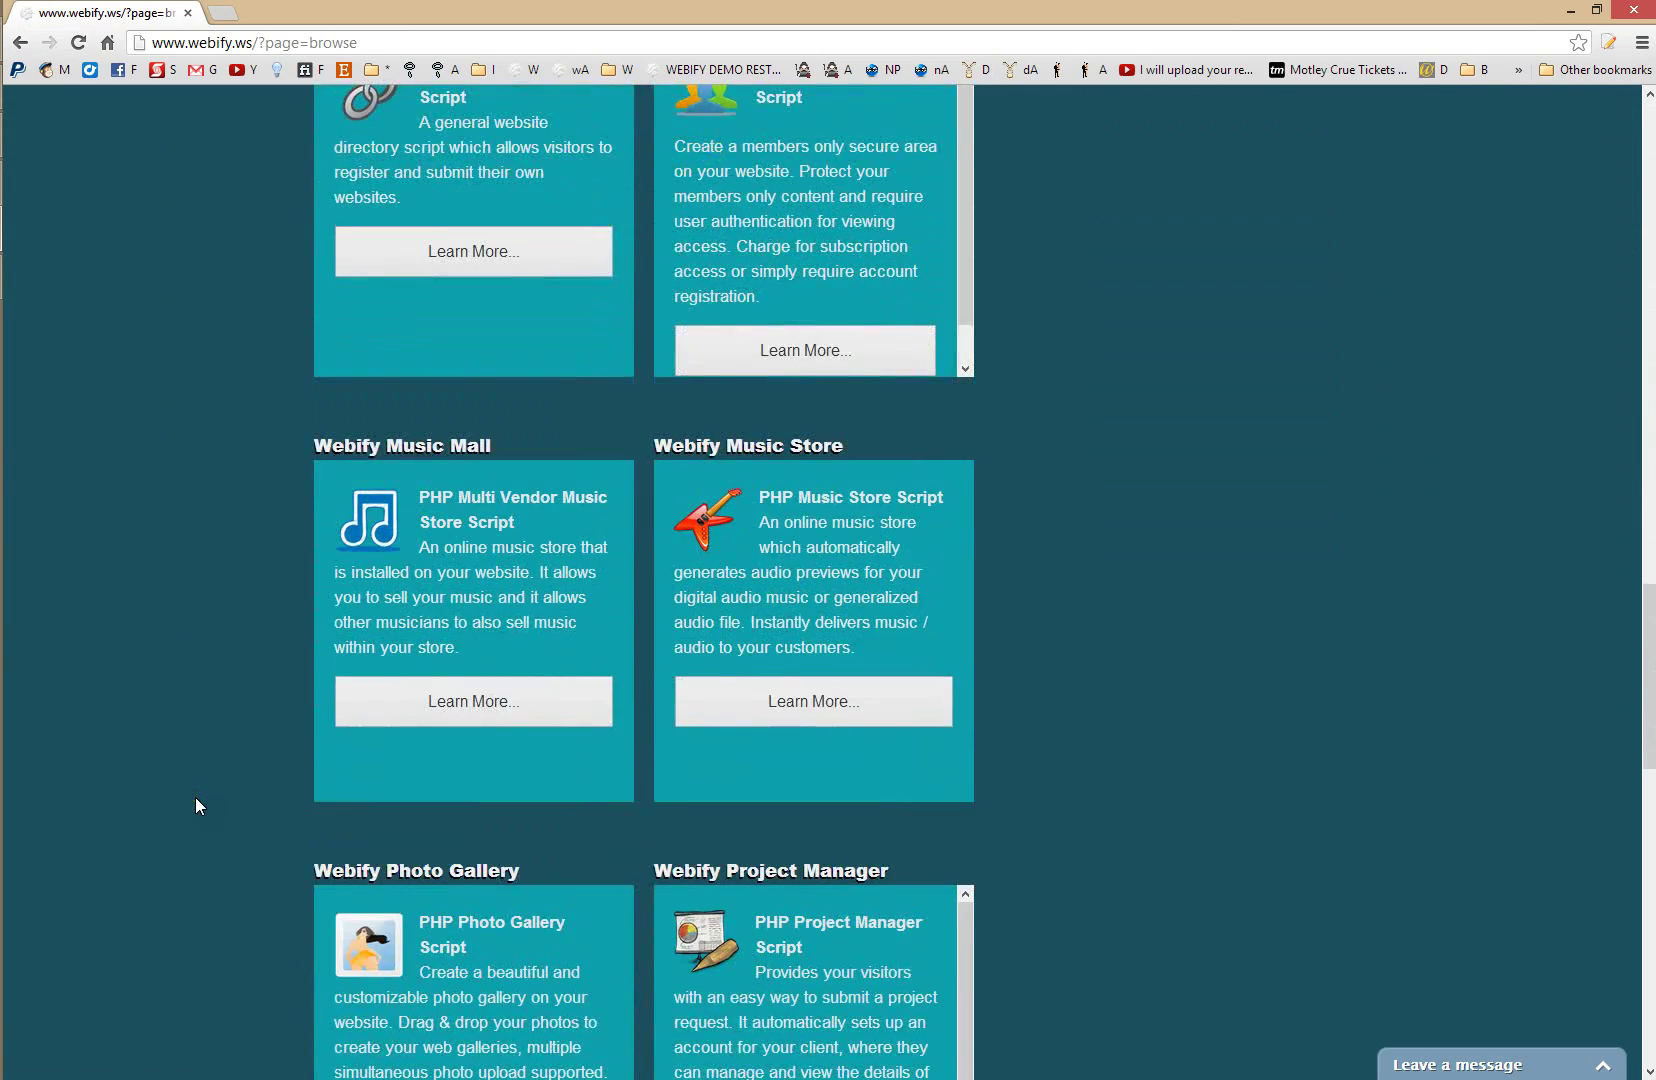
scroll(195, 800, "down", 5)
scroll(195, 808, "down", 7)
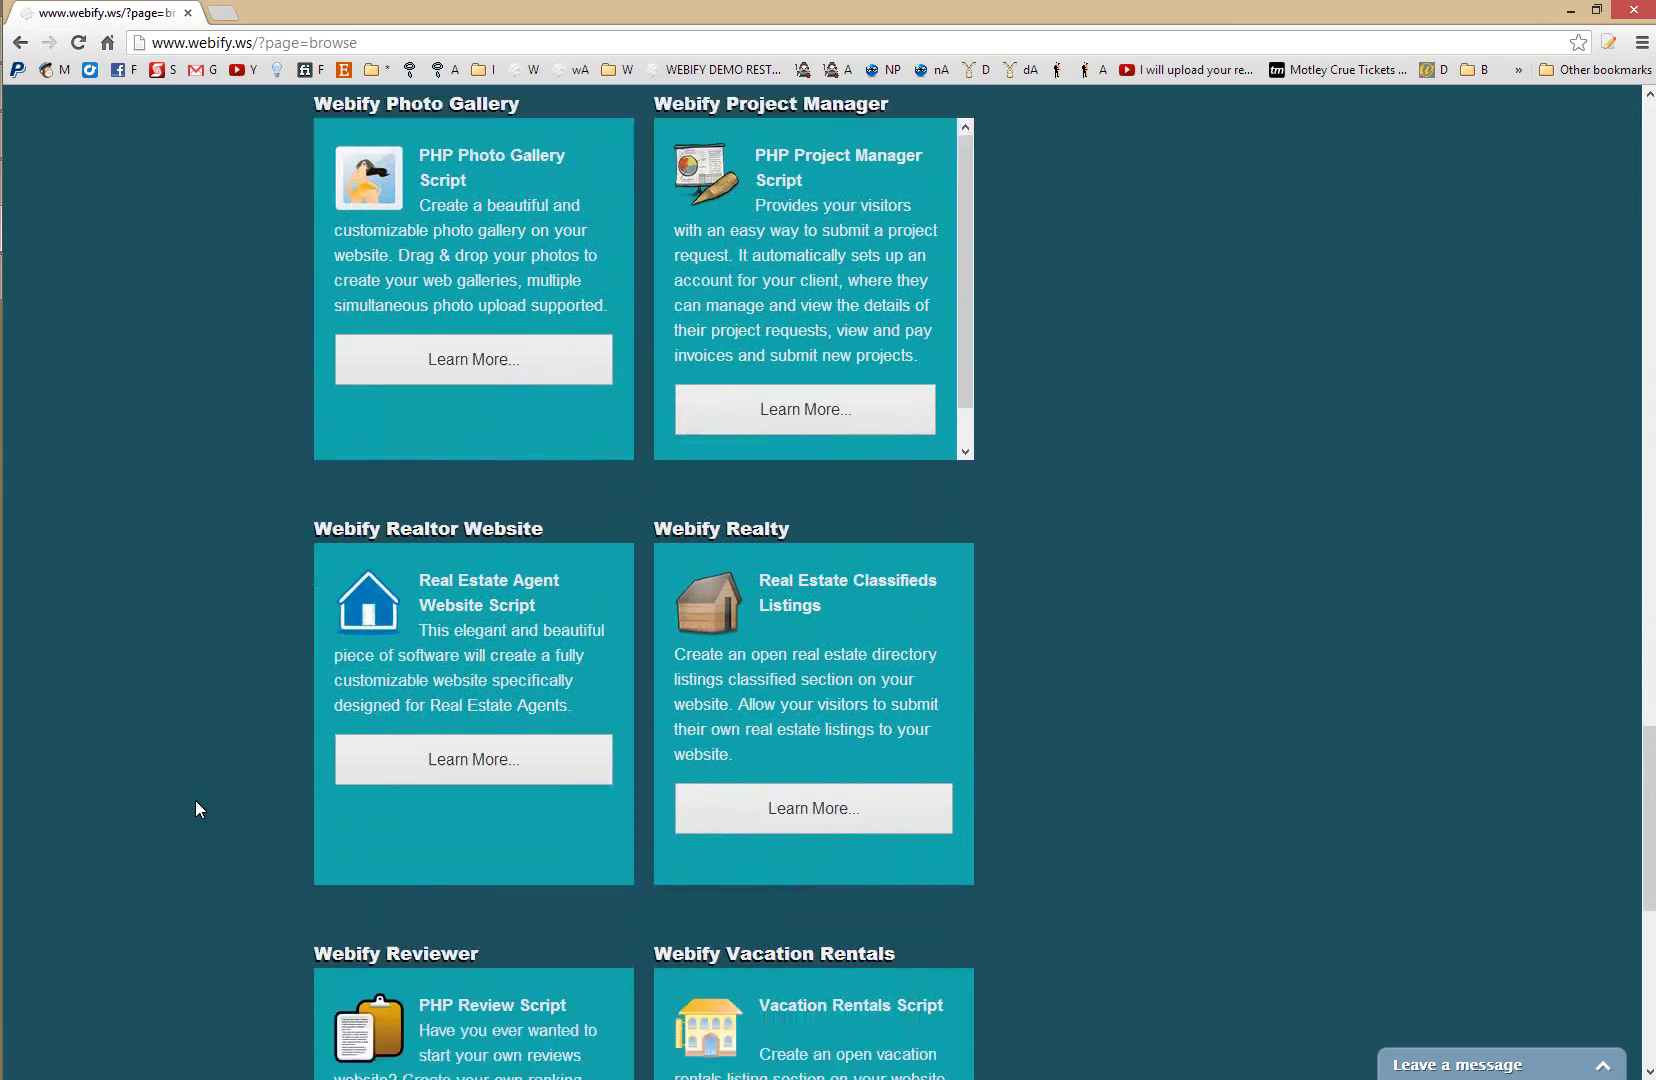
scroll(195, 800, "down", 3)
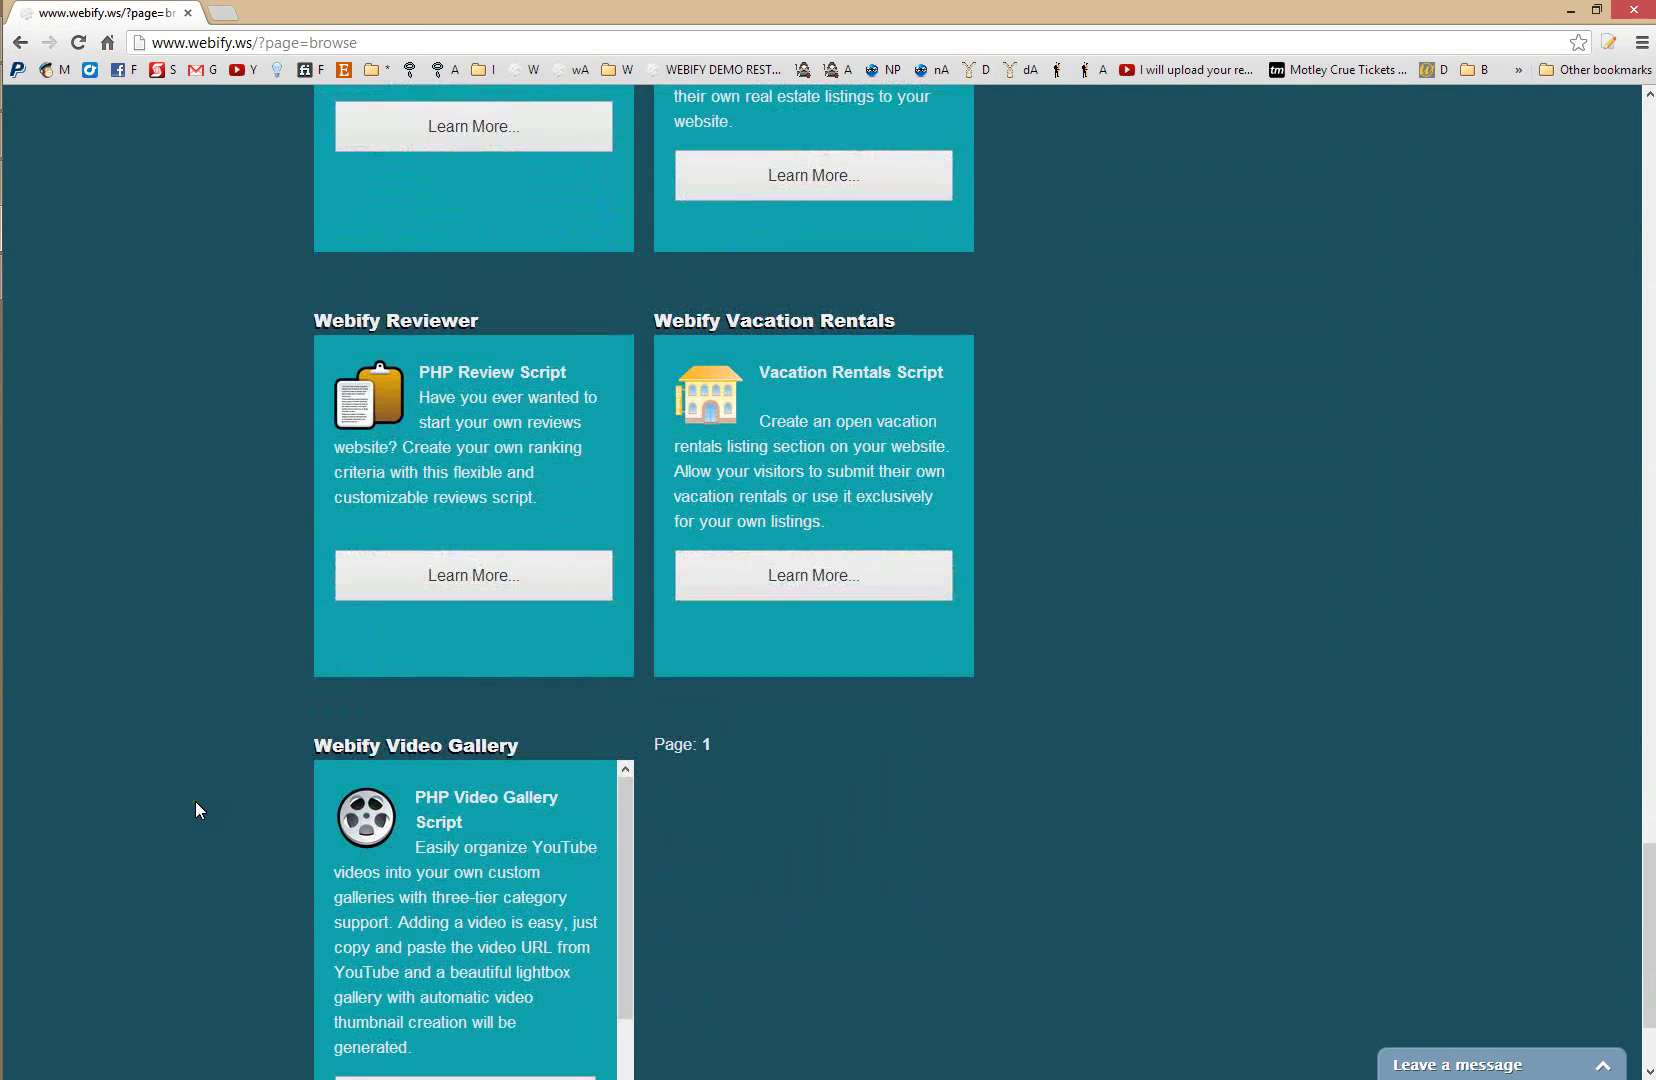
left_click_drag(1647, 885, 1611, 135)
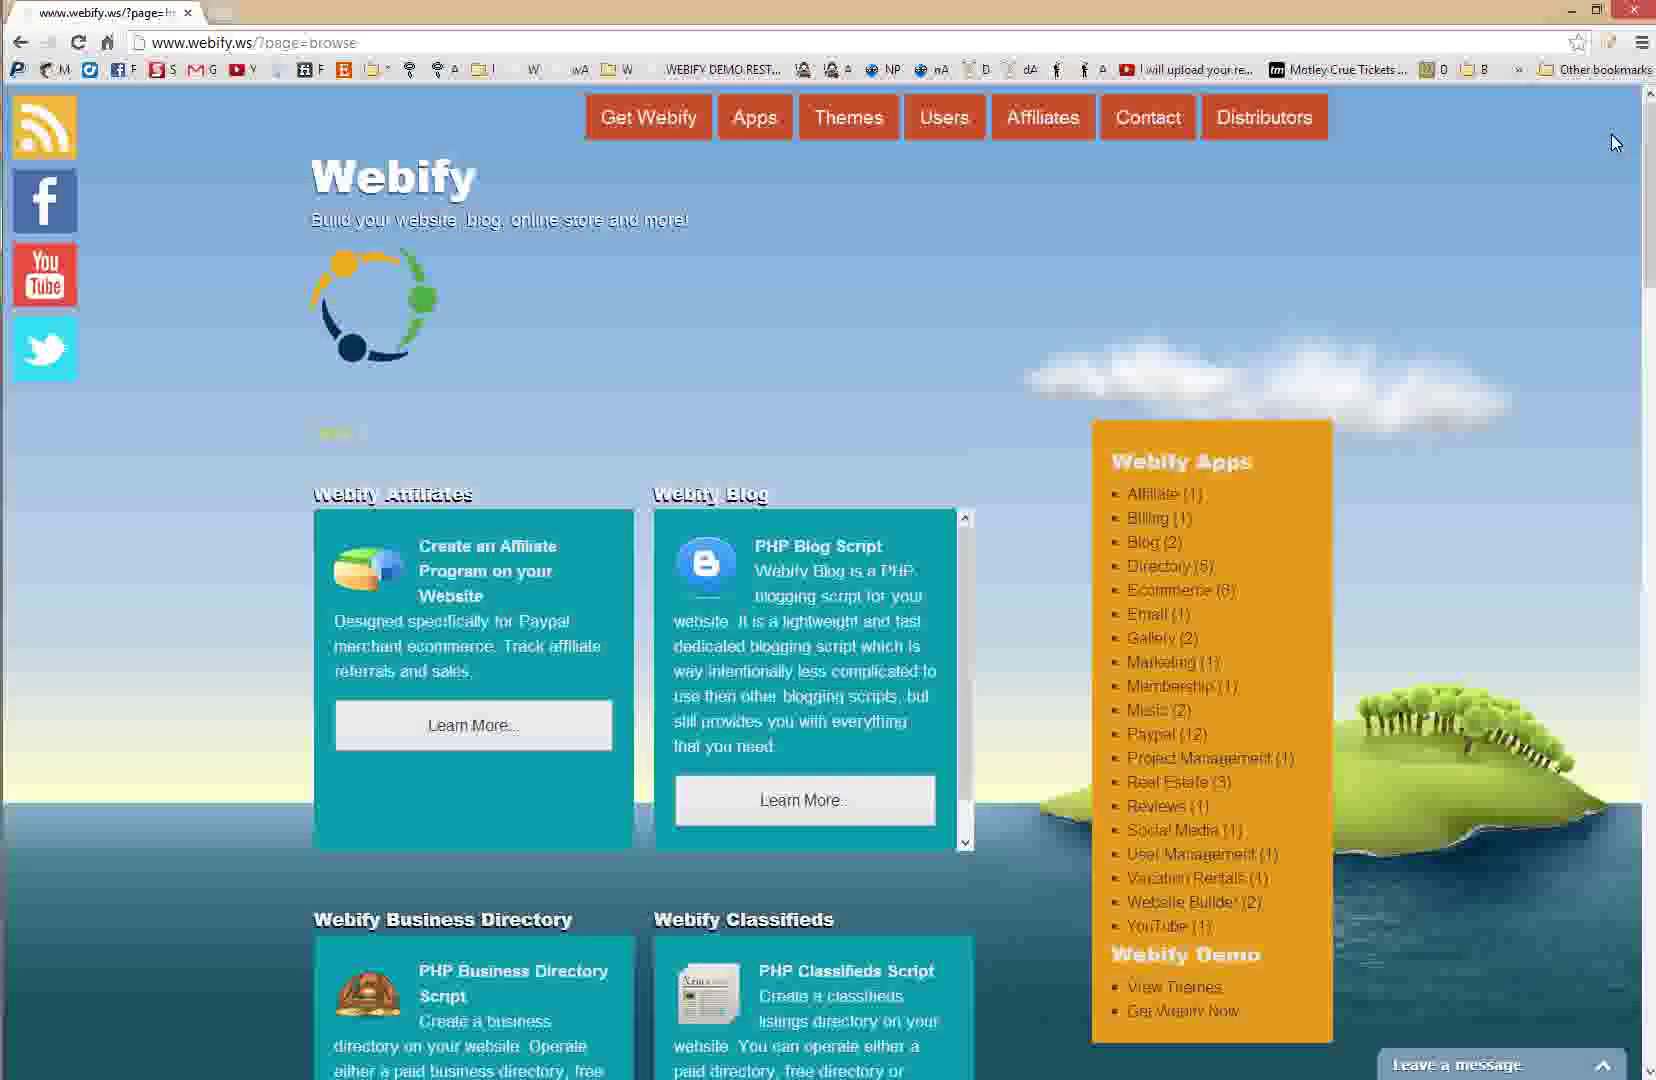
left_click(405, 190)
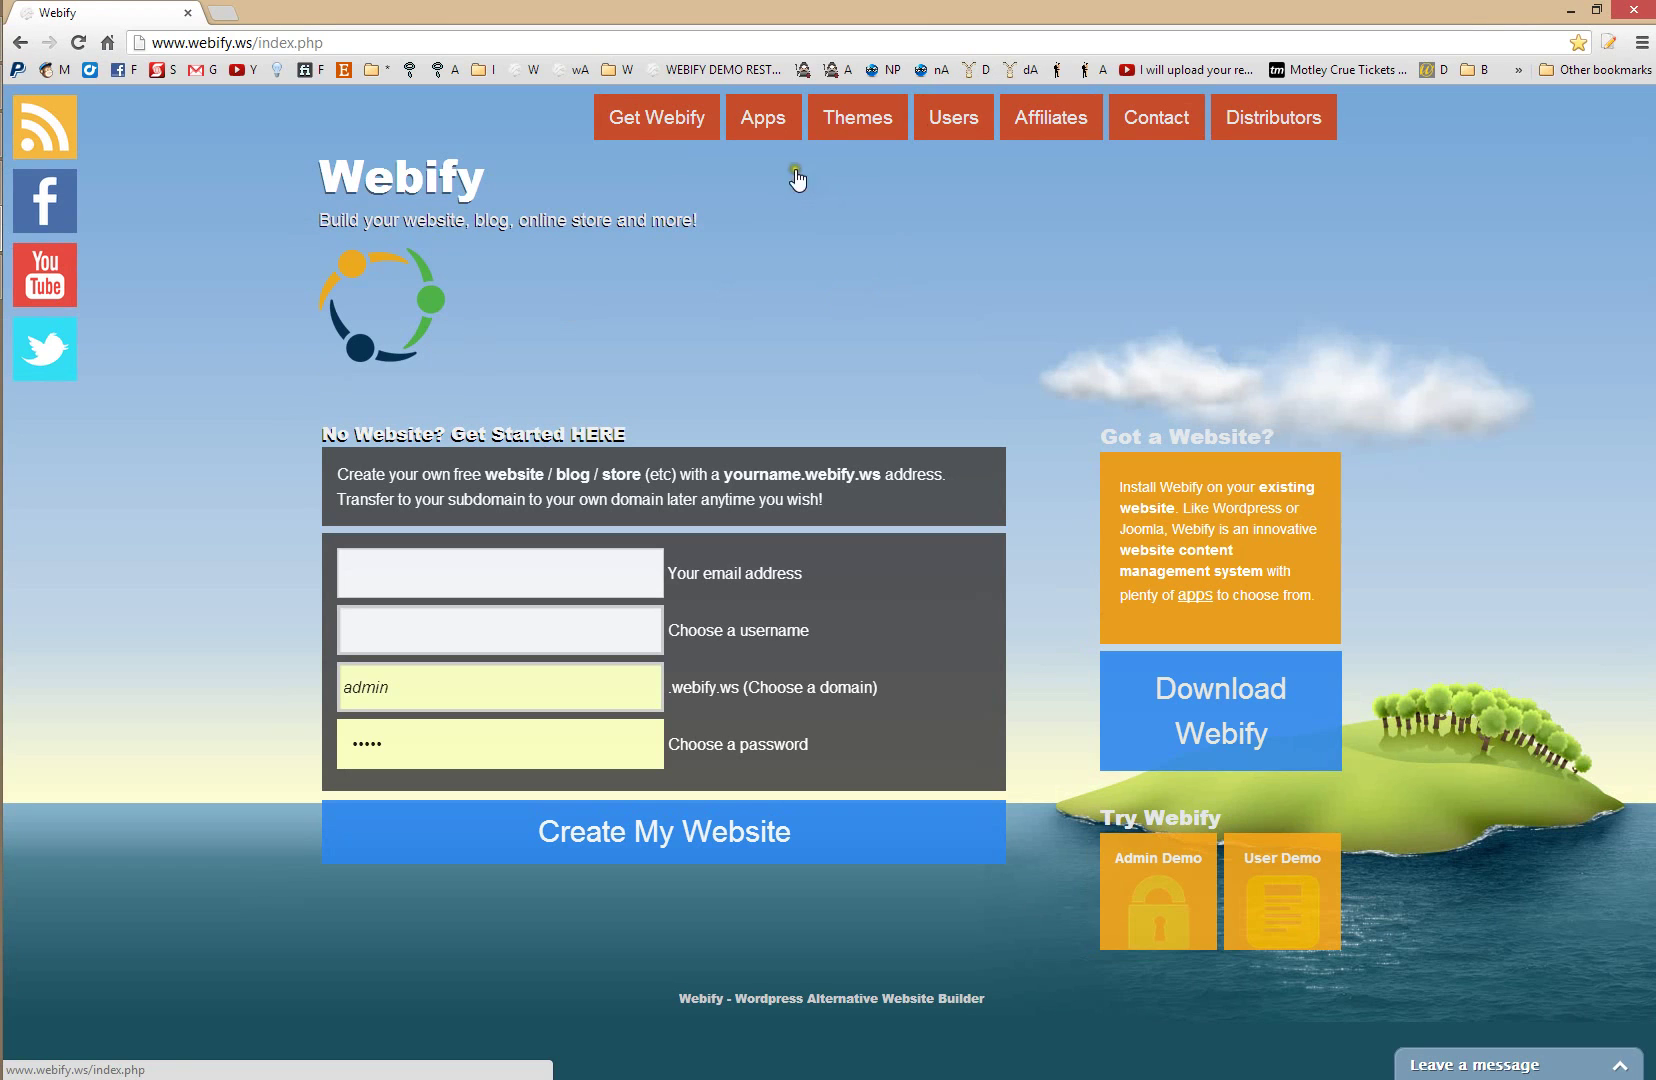
left_click(765, 133)
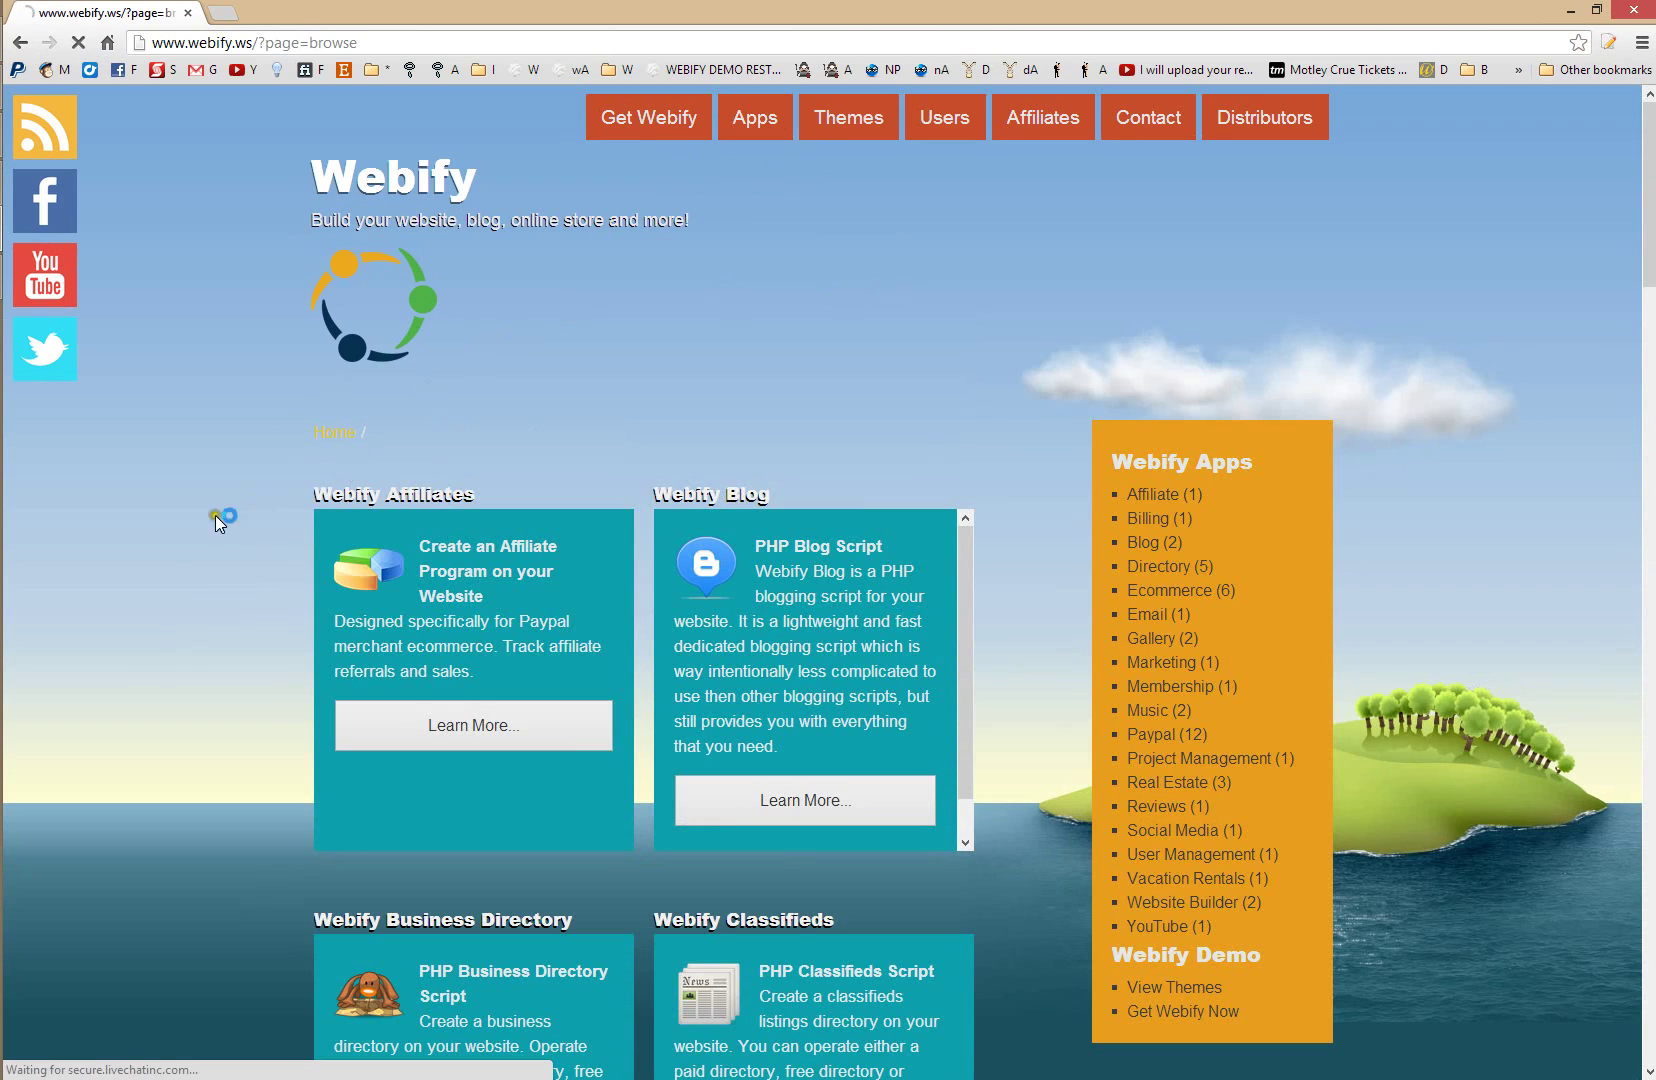
scroll(115, 686, "down", 1)
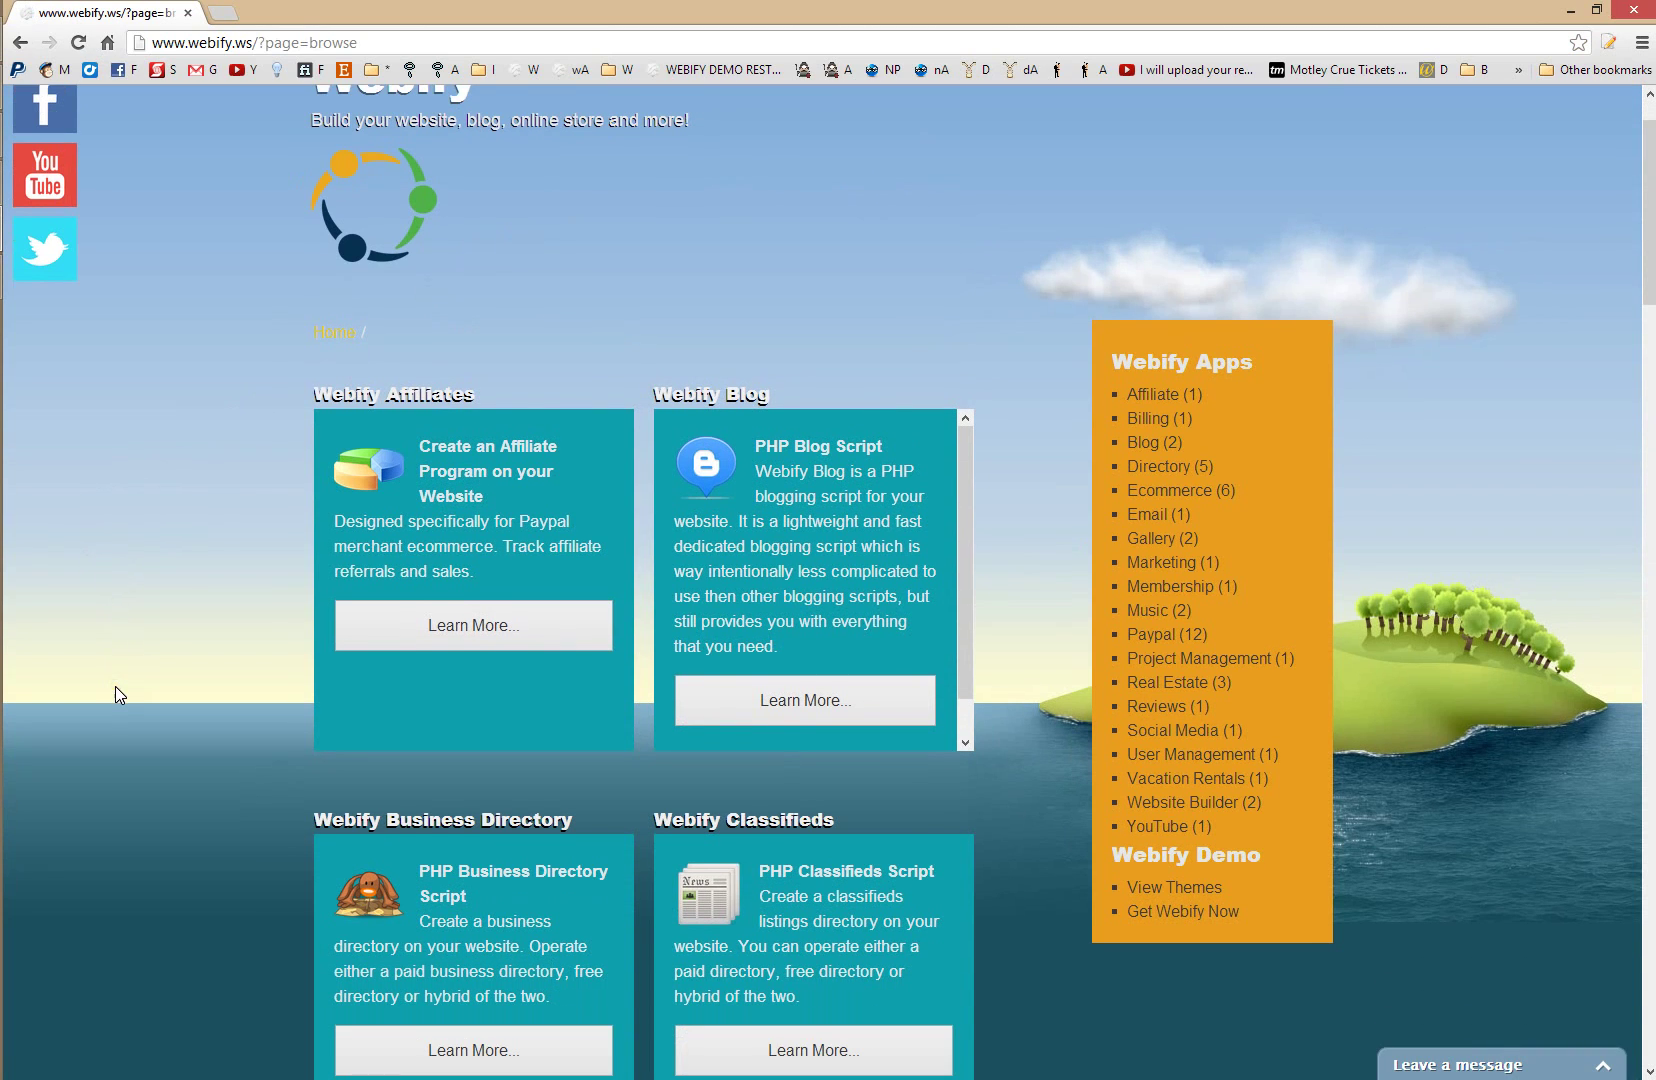
scroll(115, 686, "down", 1)
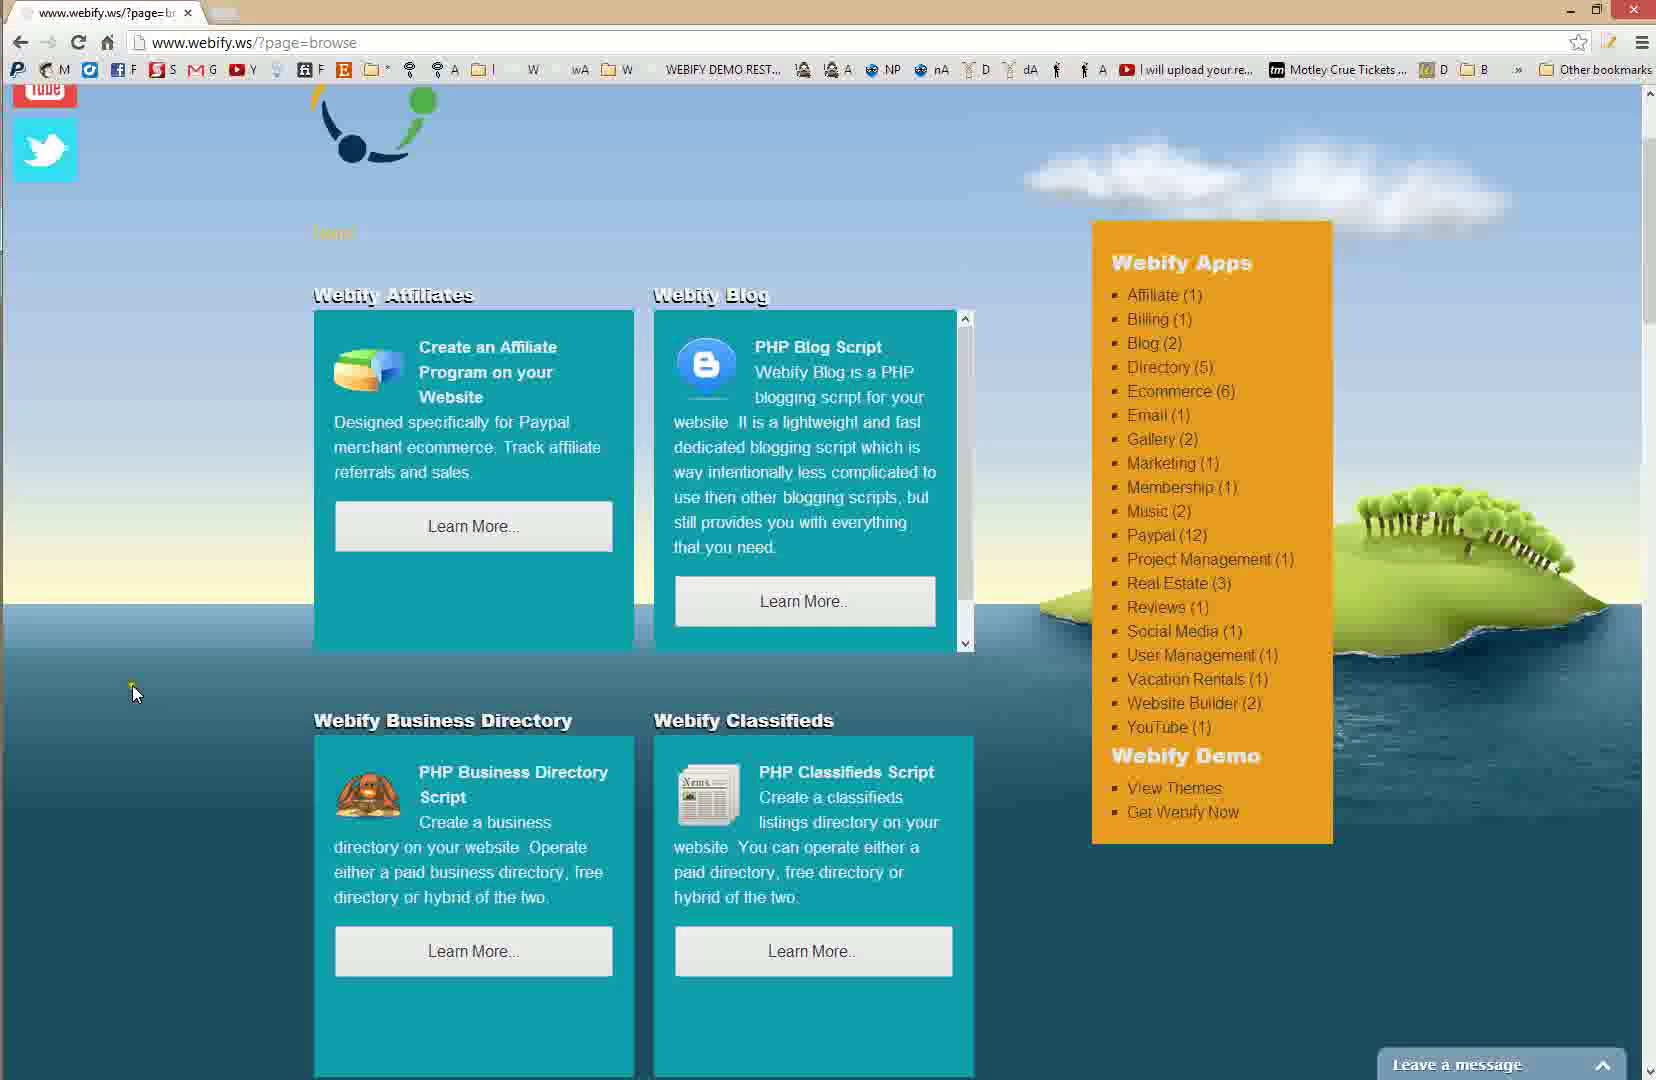
scroll(171, 718, "down", 1)
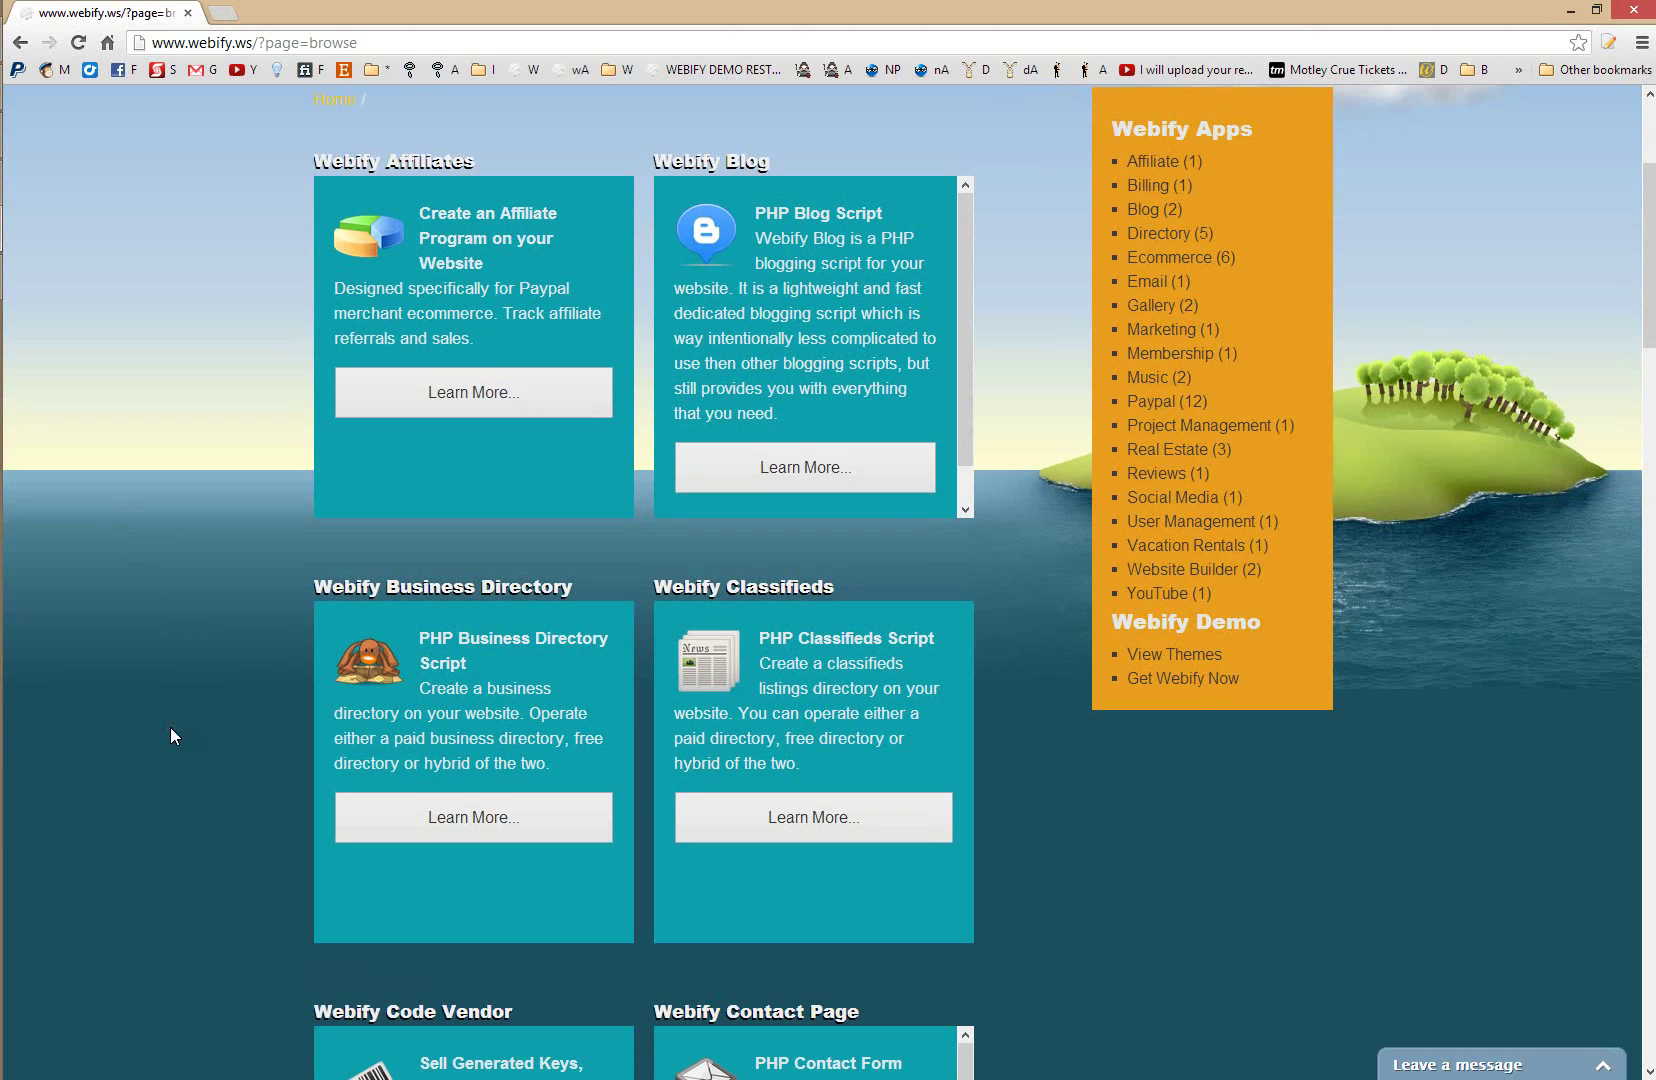
scroll(182, 740, "up", 3)
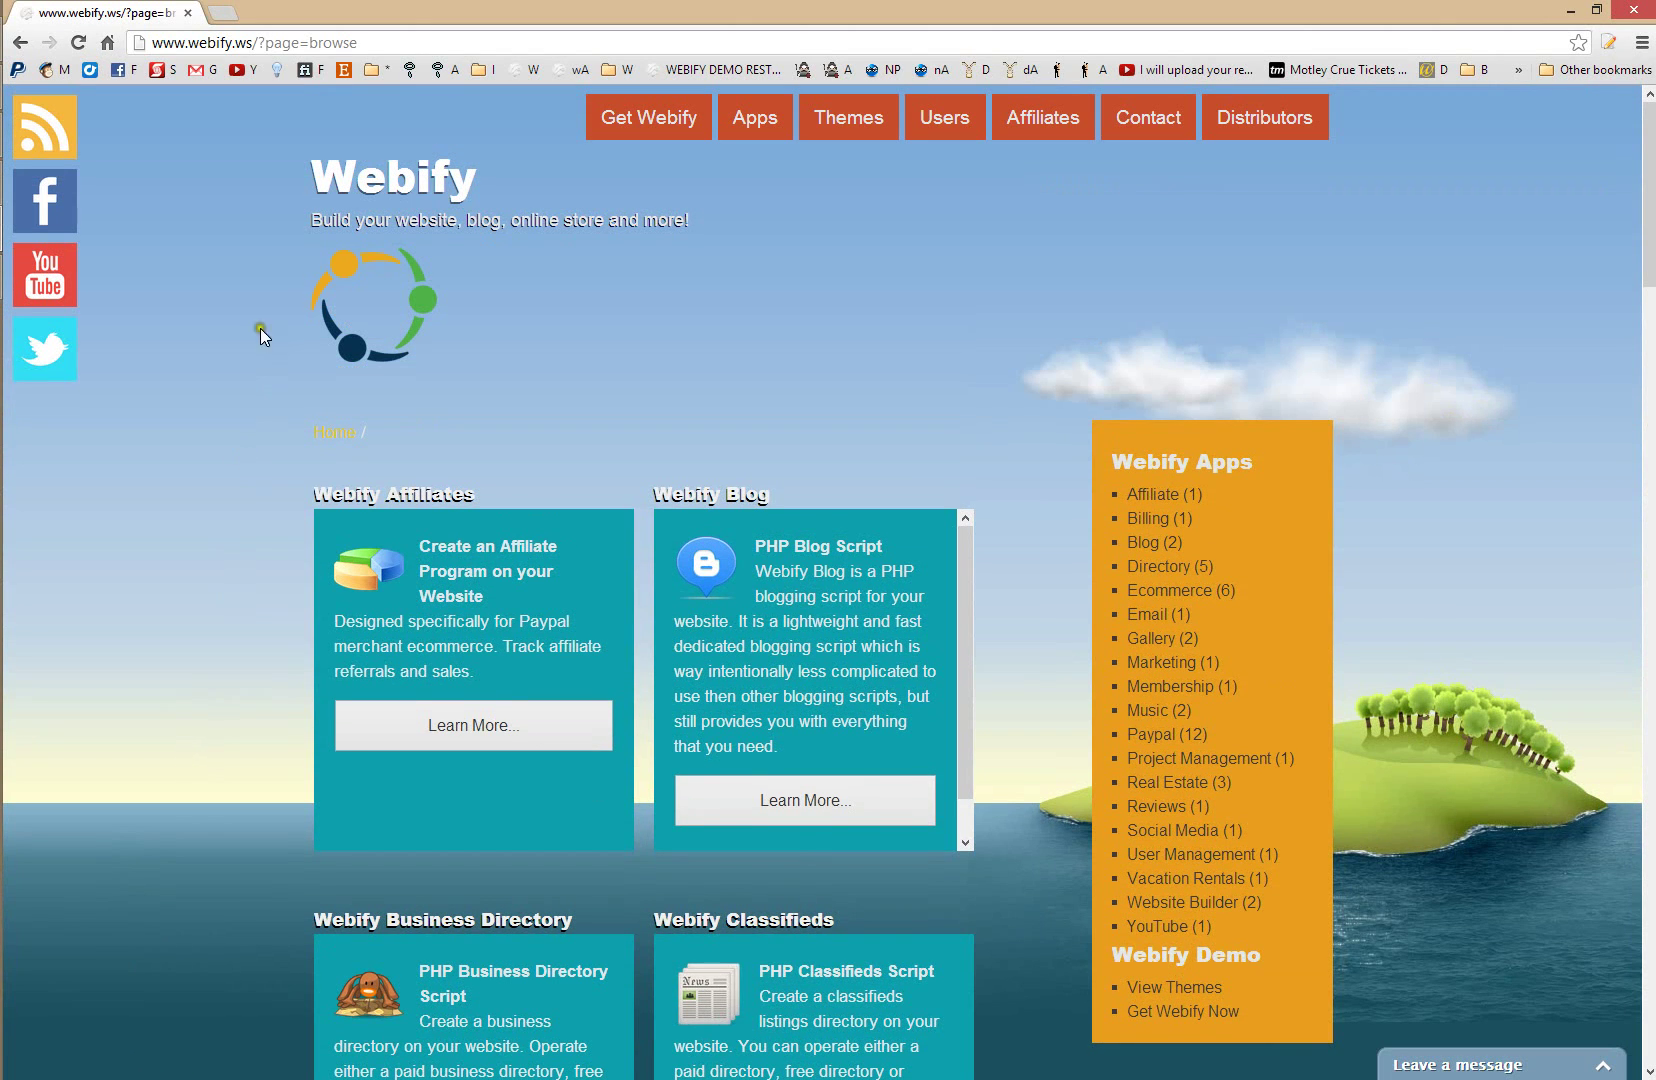
left_click(373, 196)
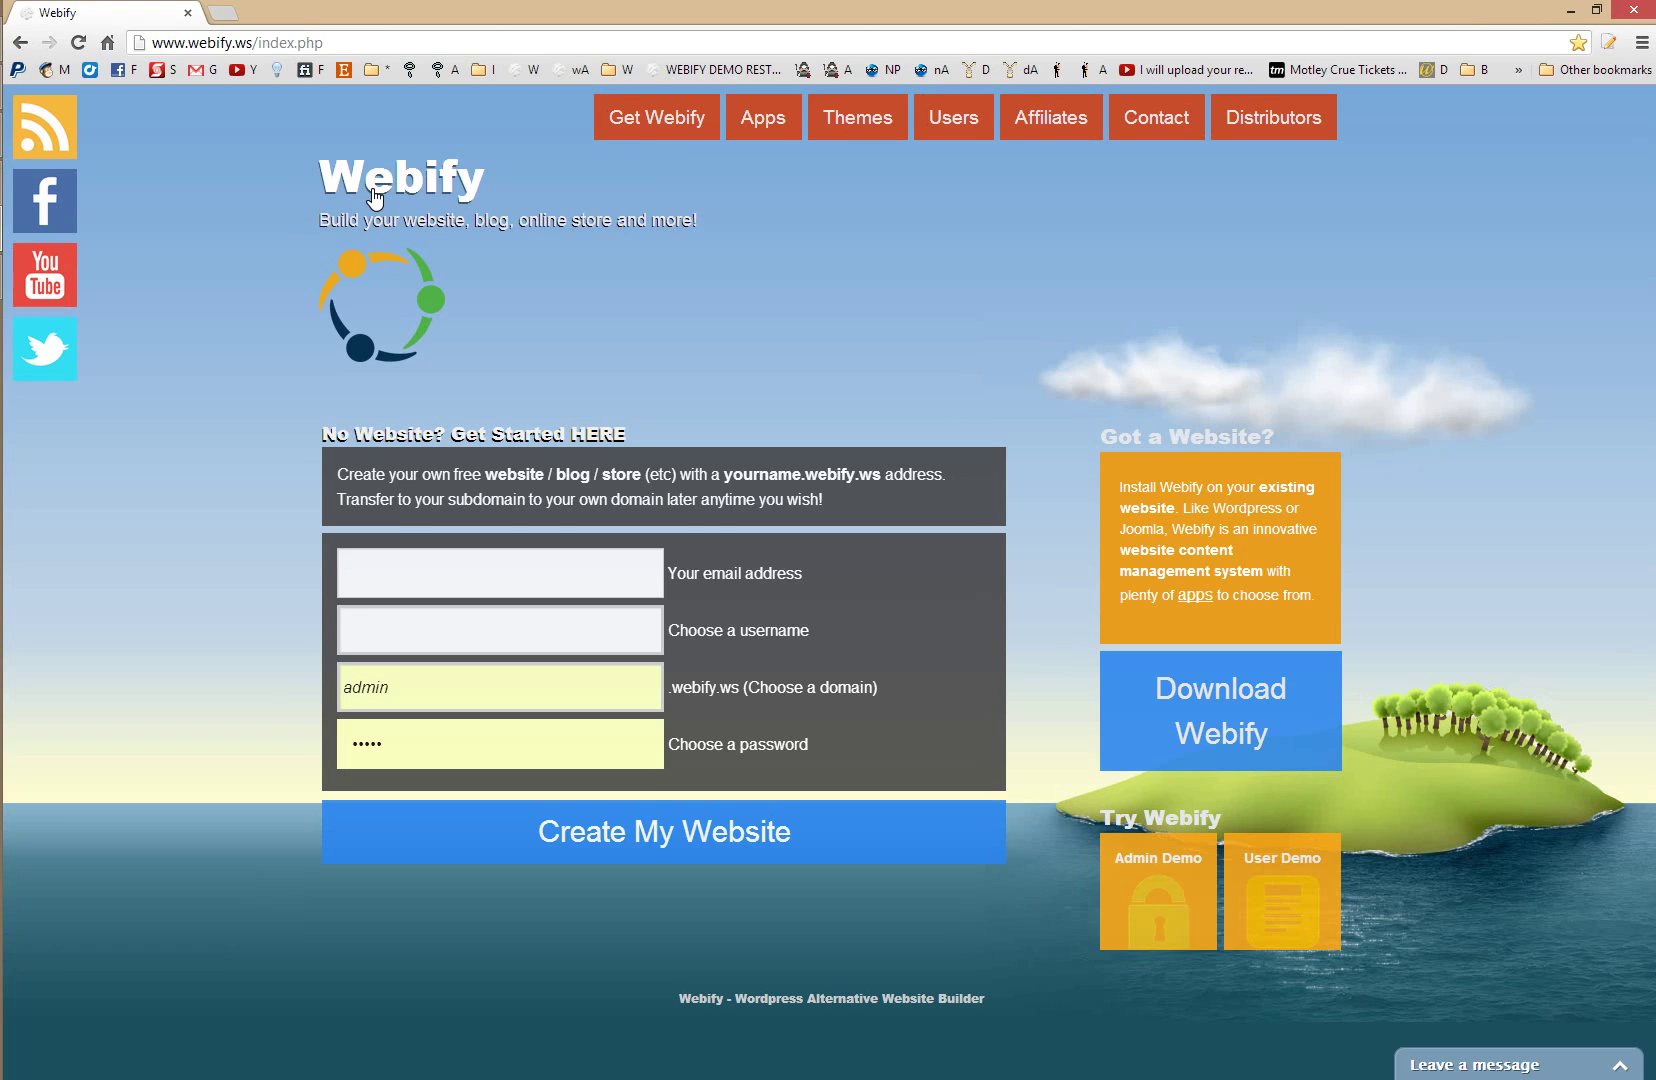
- Fill in the sign-up e-mail address and the username
left_click(437, 552)
type("demo")
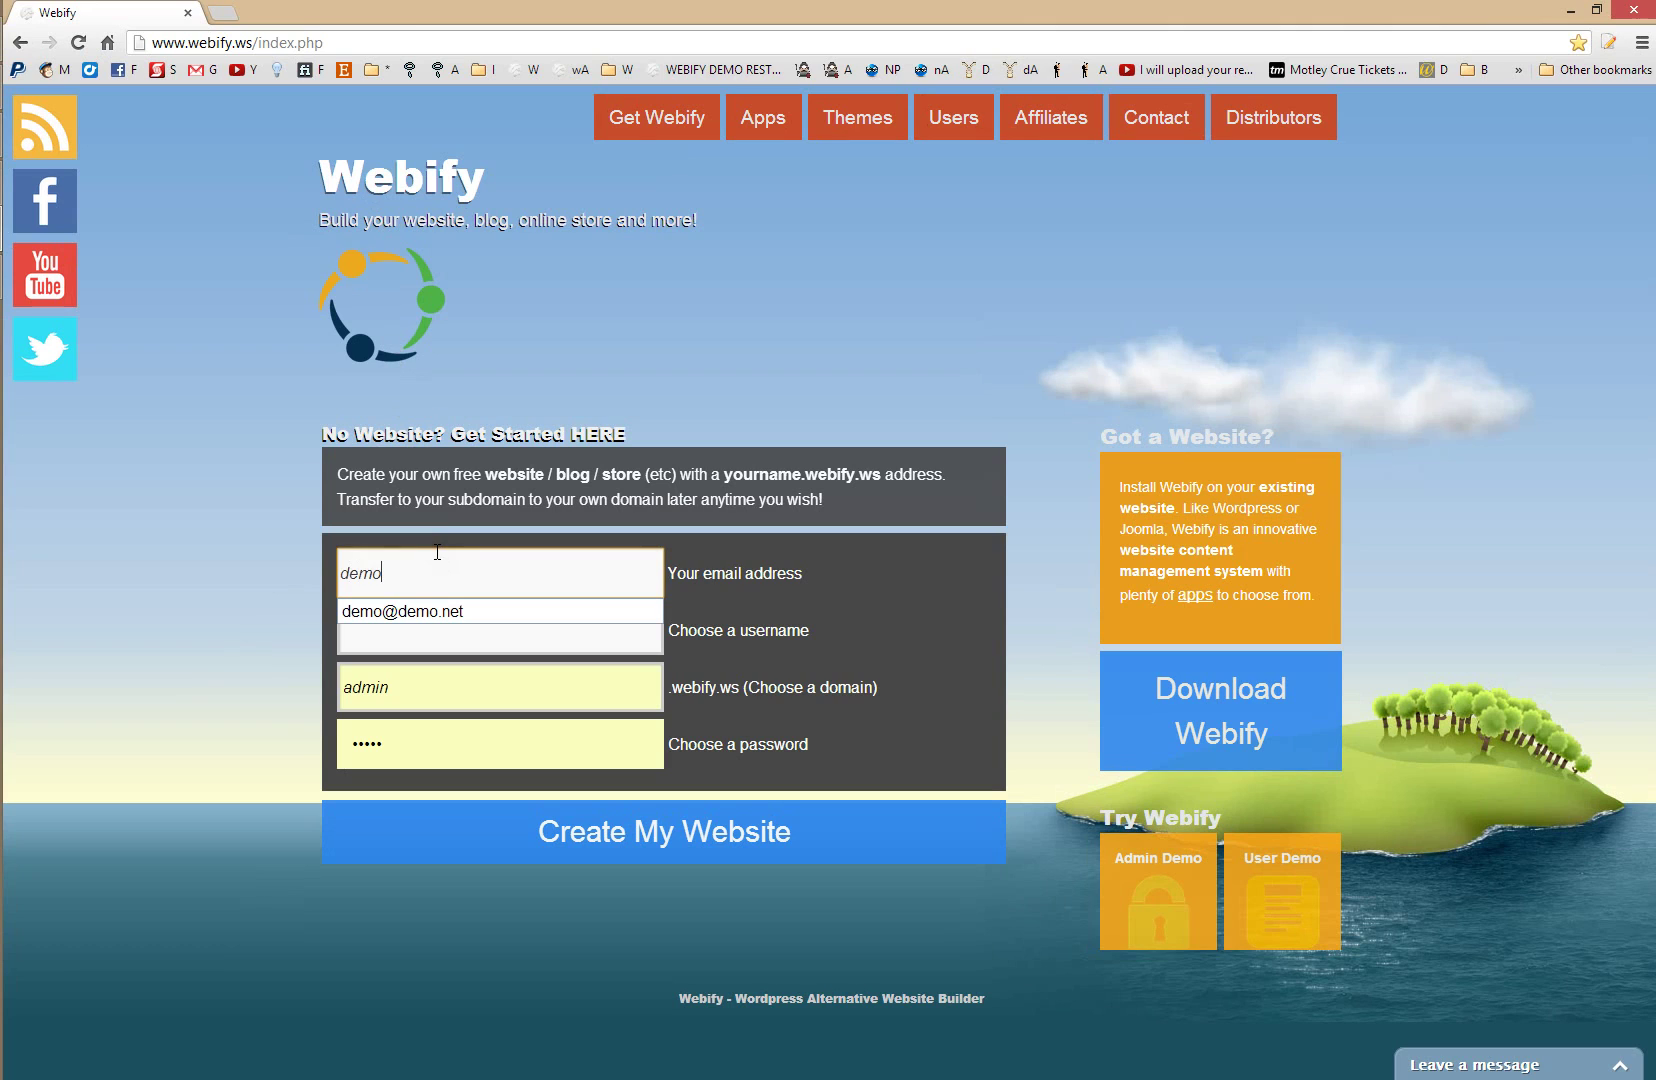
key("Down")
key("Tab")
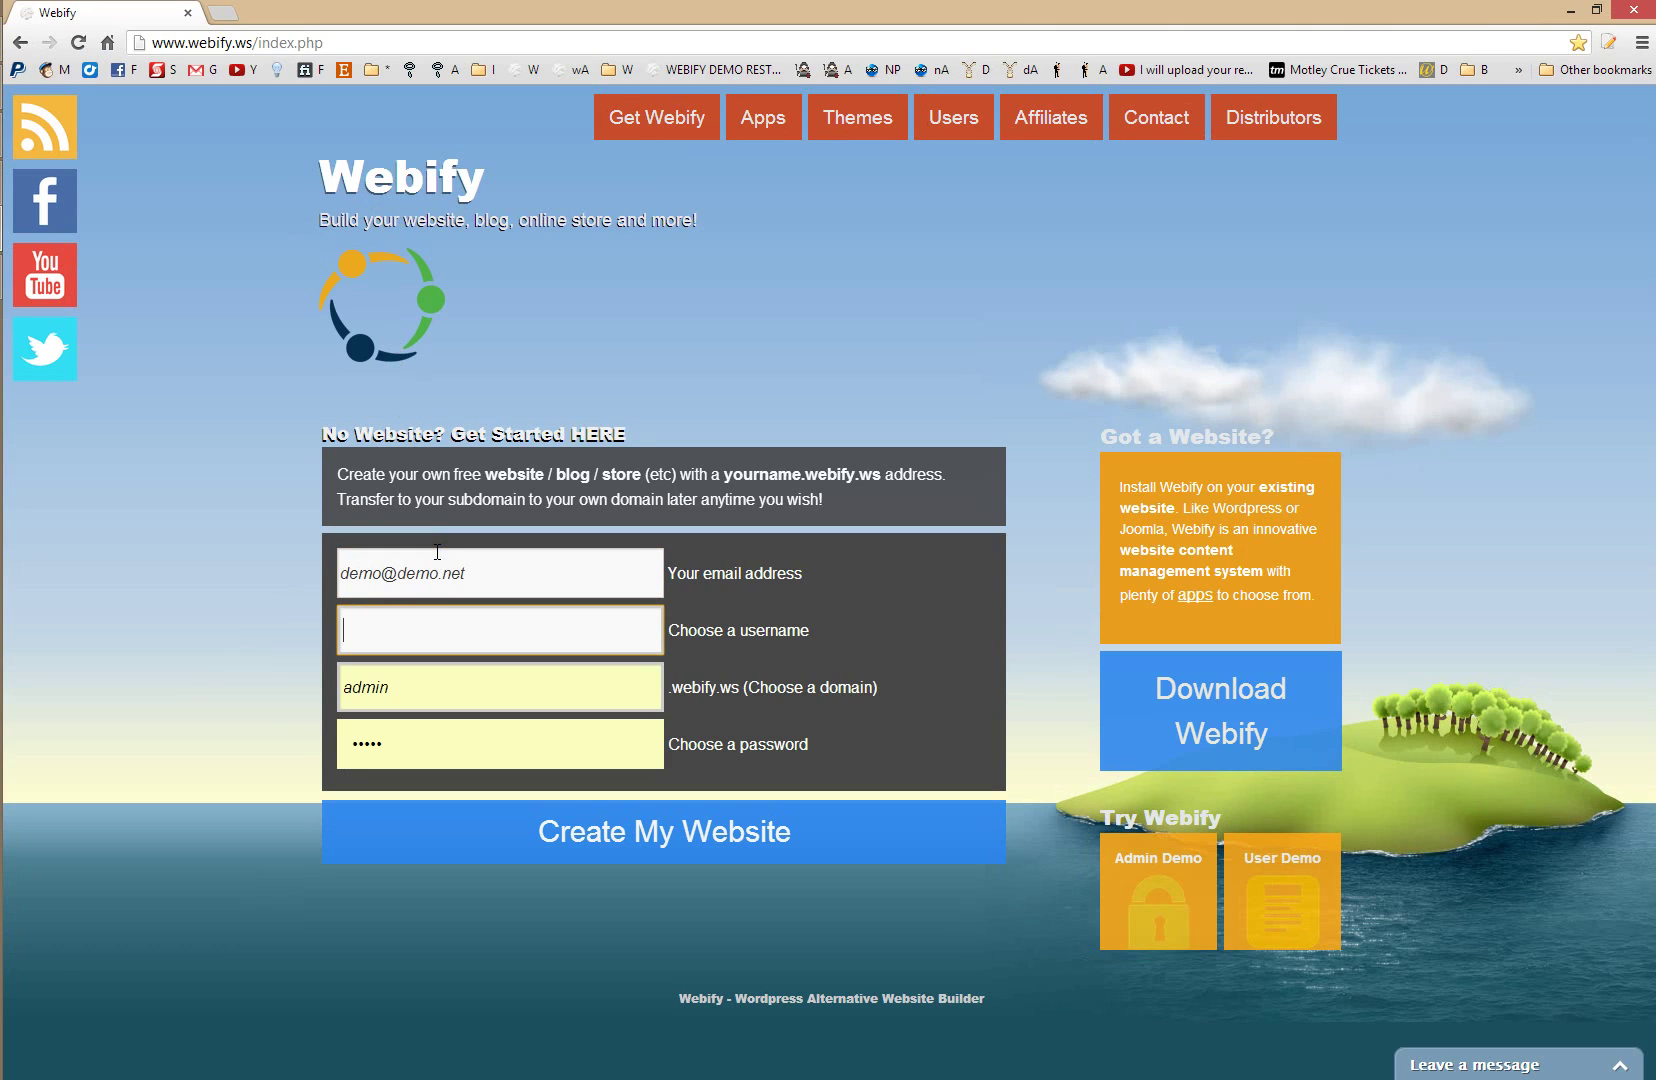
type("sampleac")
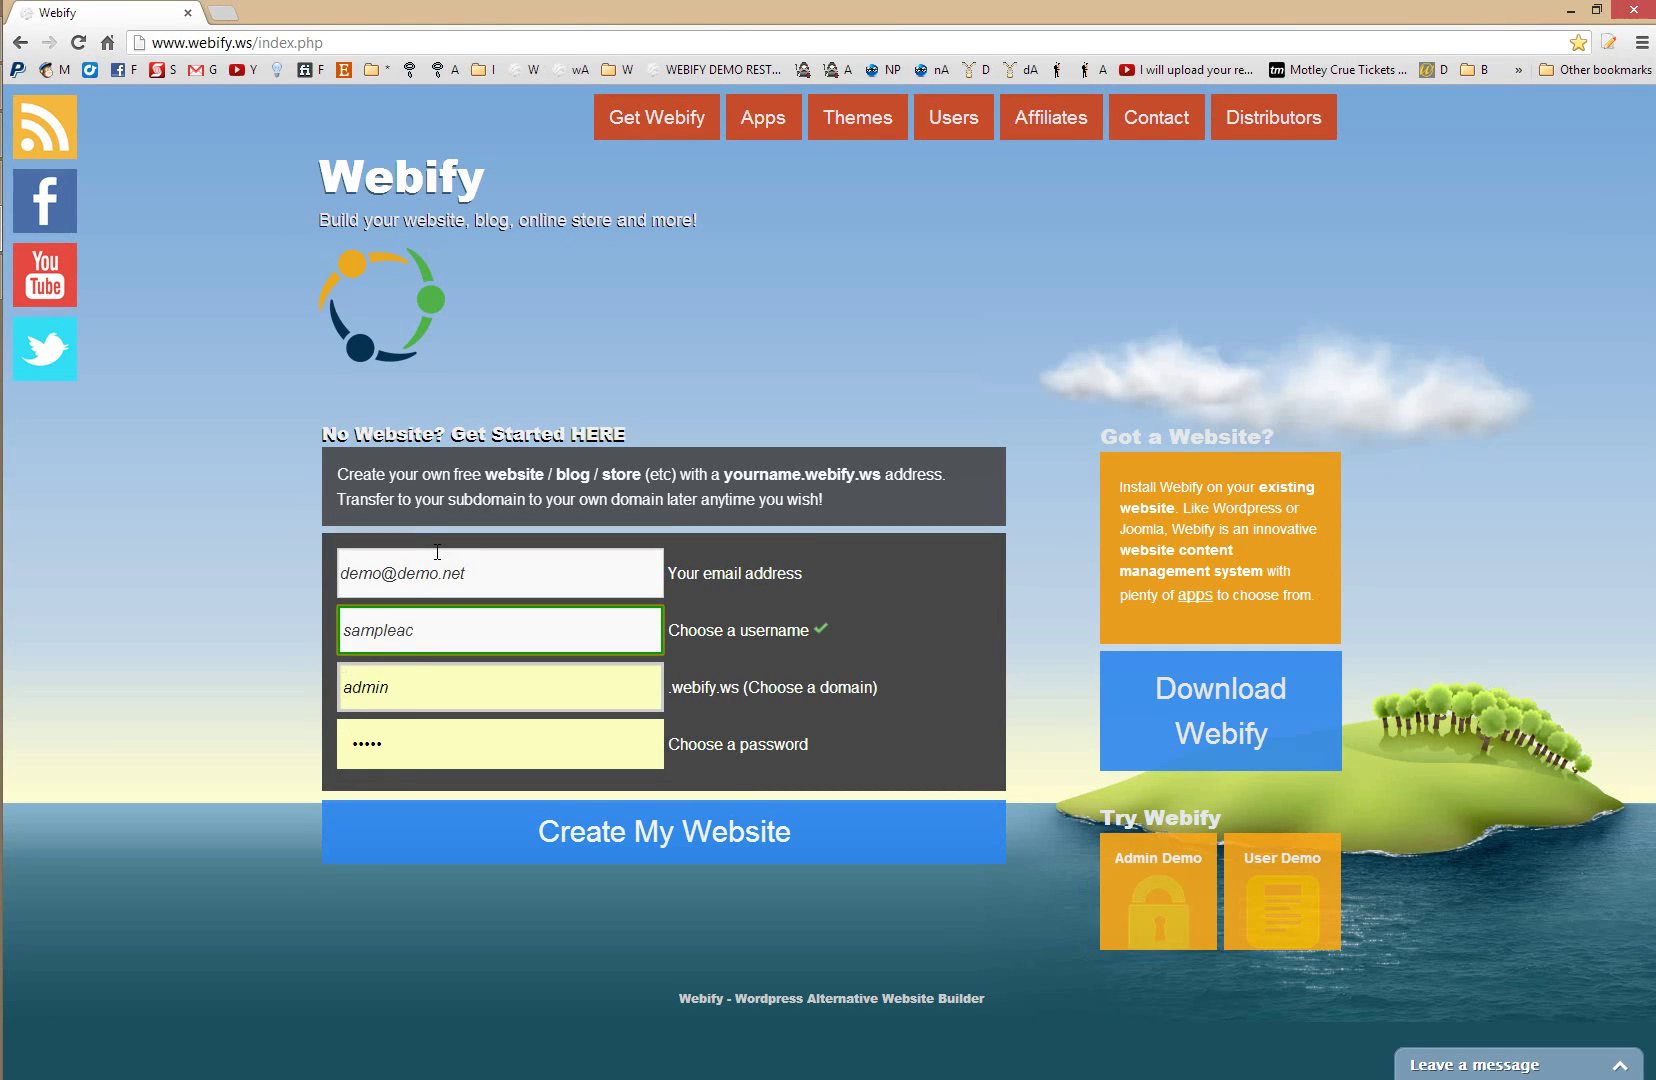
key("BackSpace")
key("BackSpace")
key("Tab")
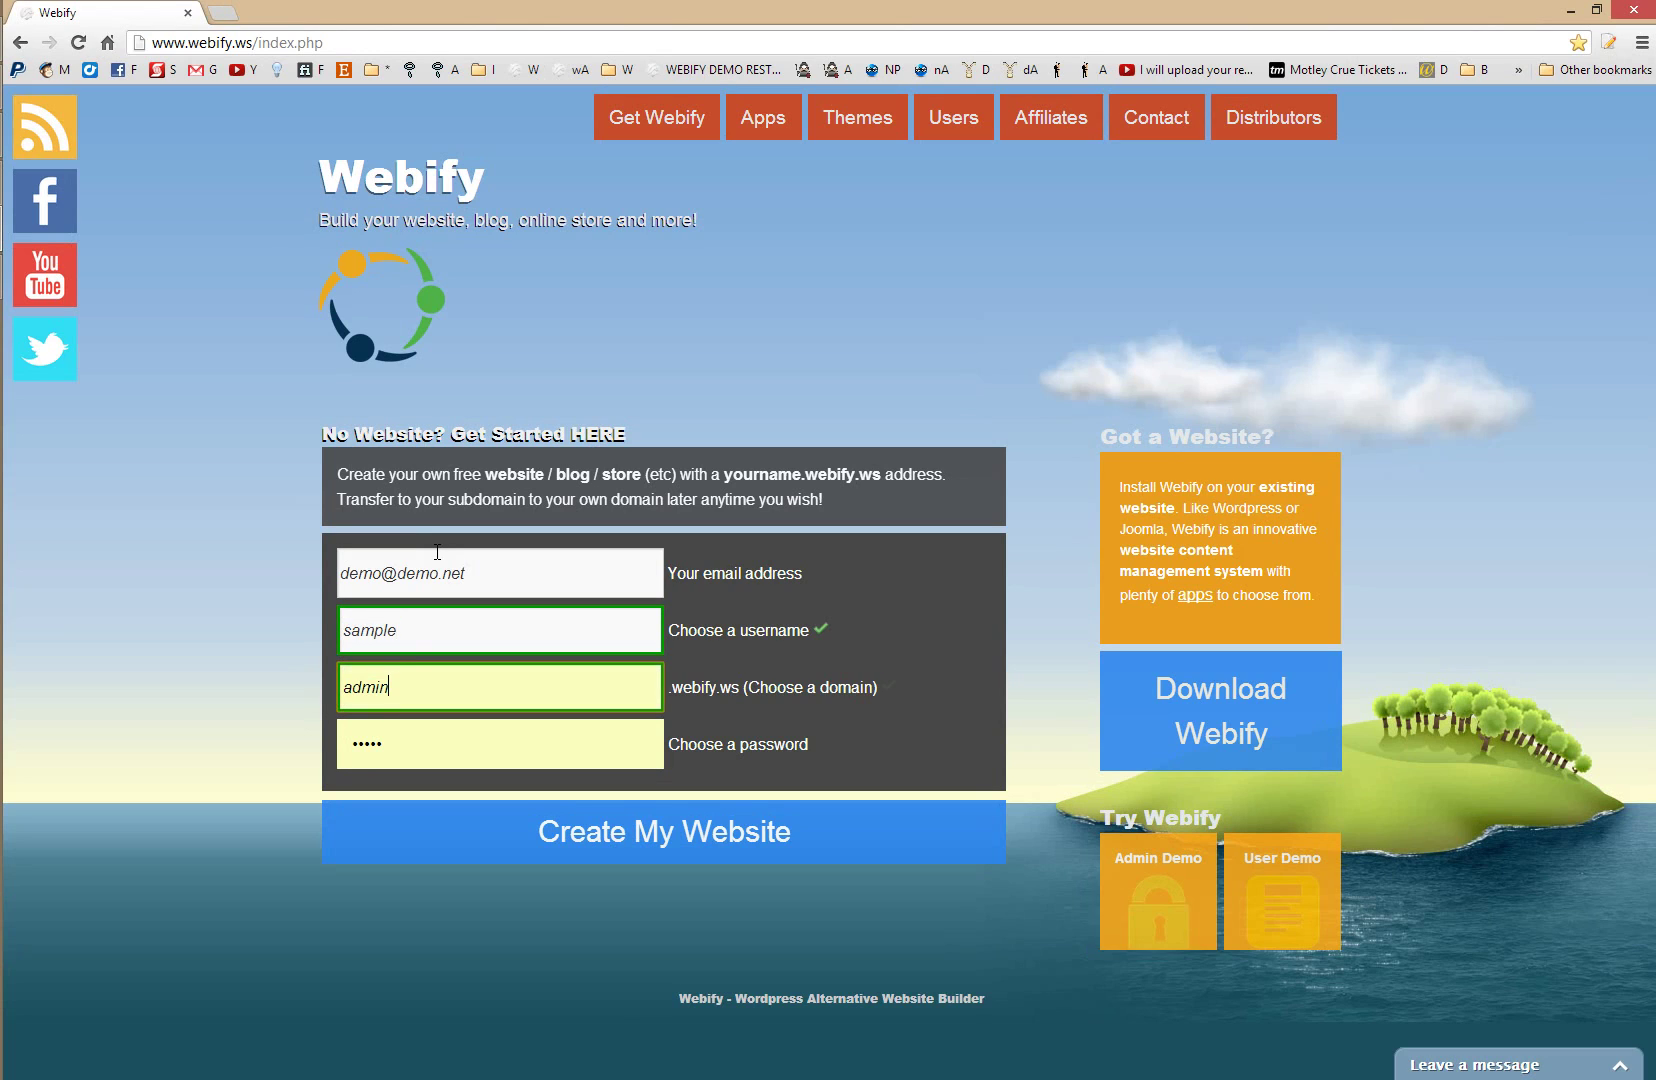
- Set the domain name to 'sample', enter a password, and create the website
key("BackSpace")
key("BackSpace")
key("BackSpace")
key("BackSpace")
key("BackSpace")
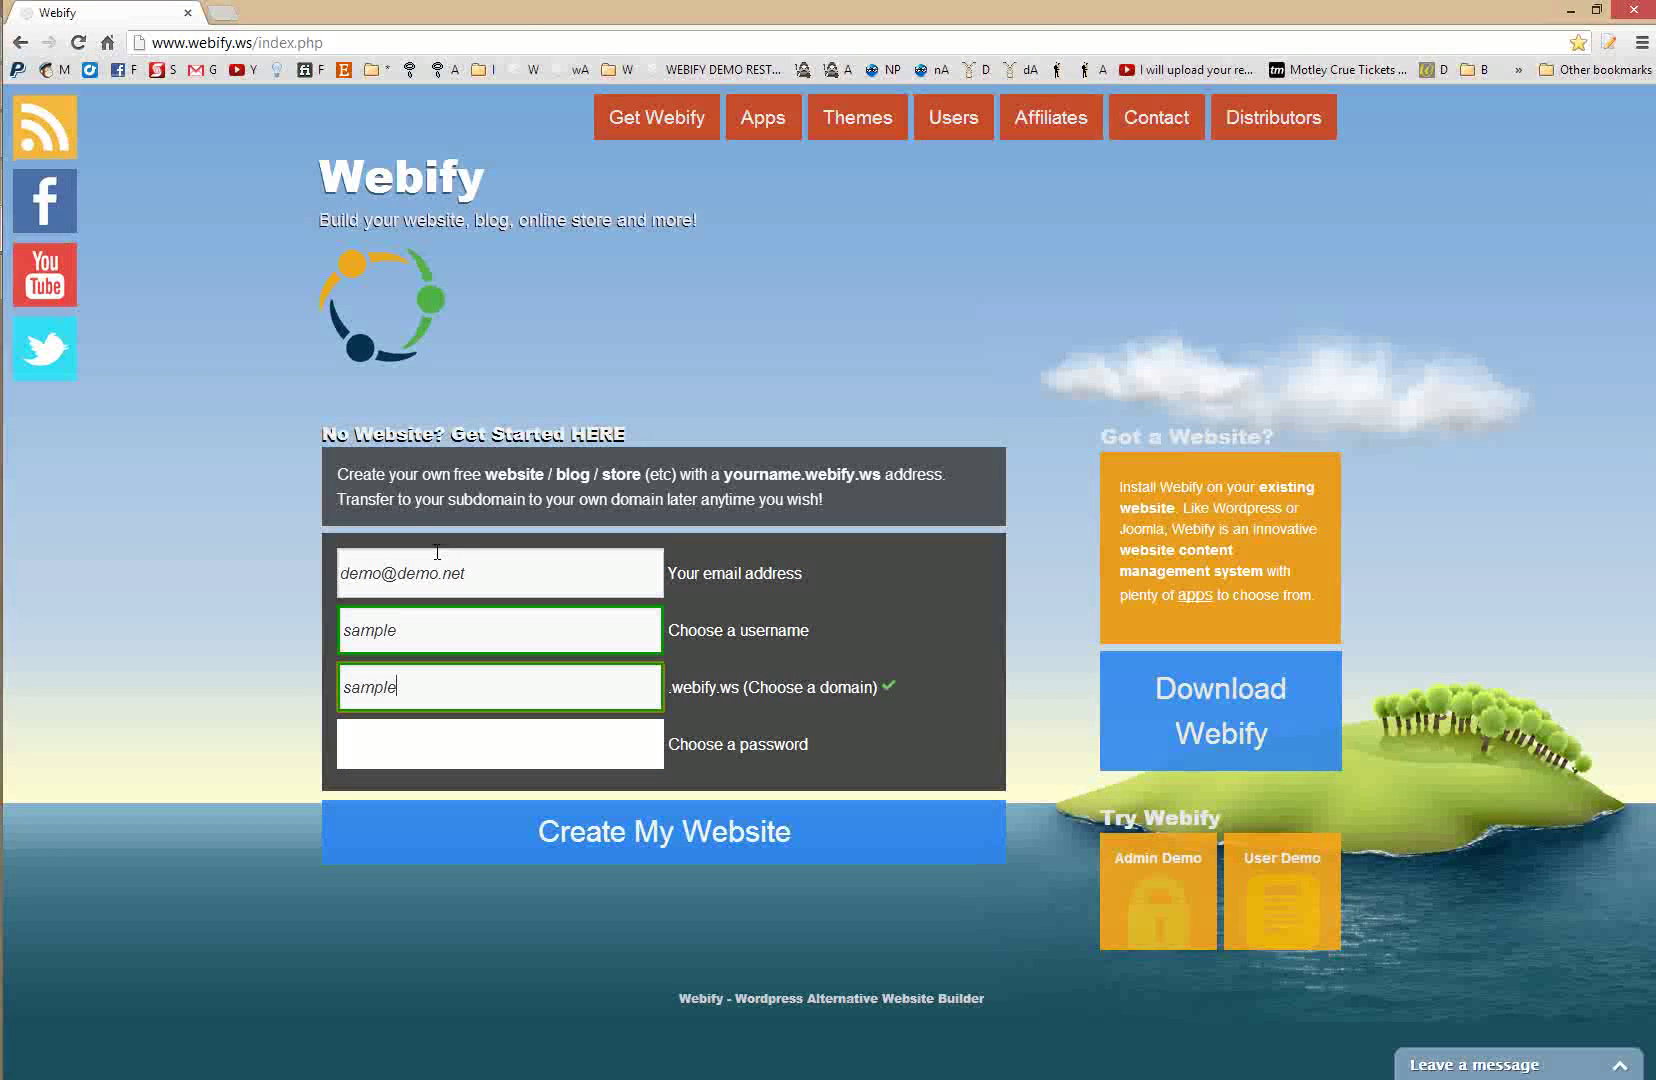
key("Tab")
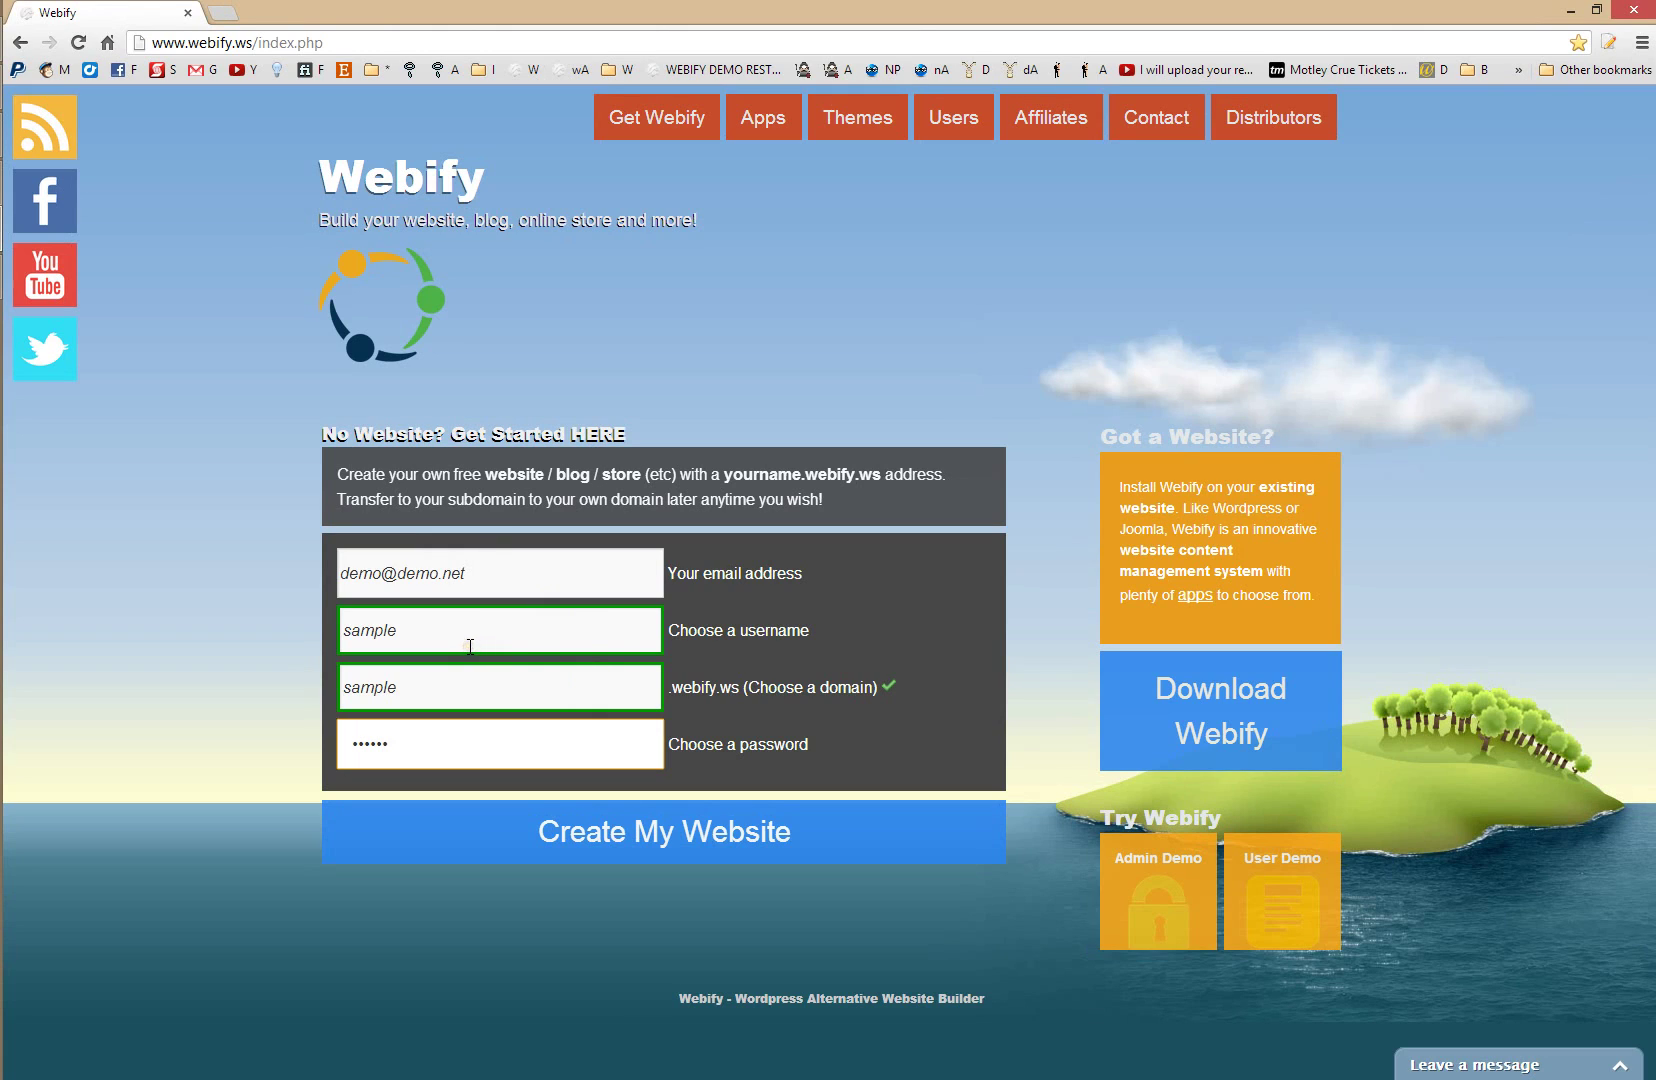
left_click(460, 685)
left_click(640, 835)
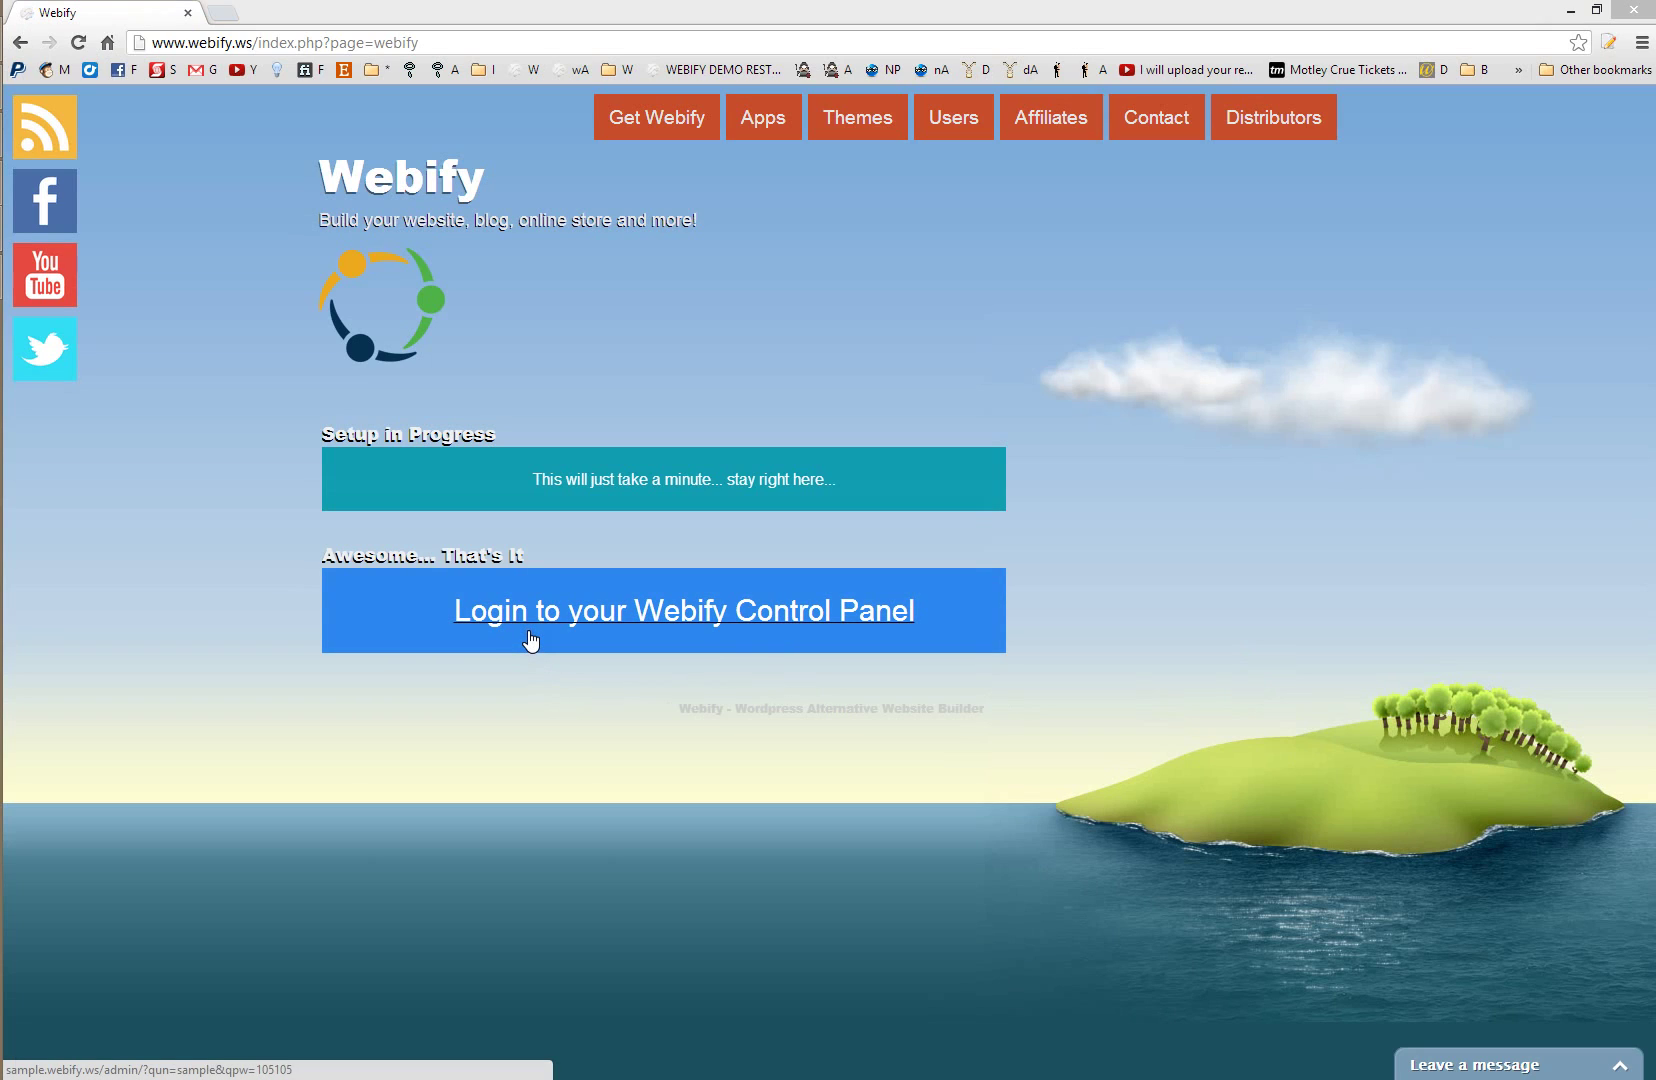
- Log into the new site's control panel and view the live website's welcome page
left_click(566, 611)
left_click(567, 612)
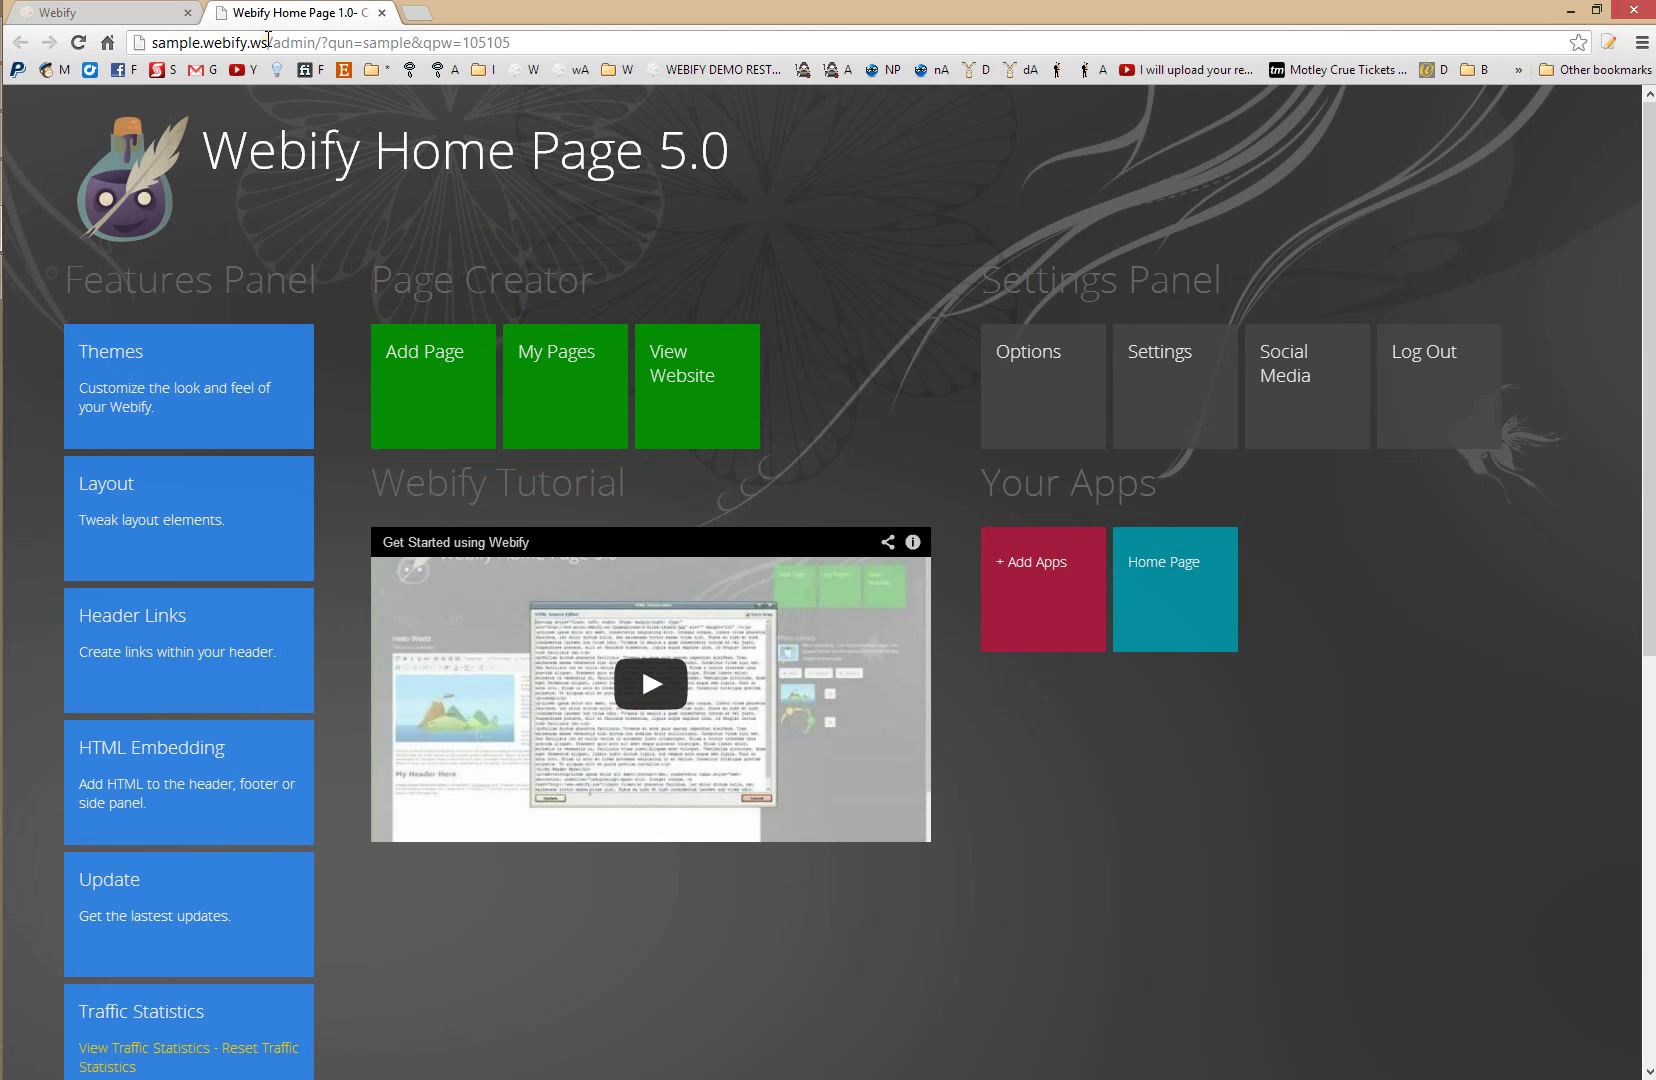
left_click_drag(268, 40, 128, 44)
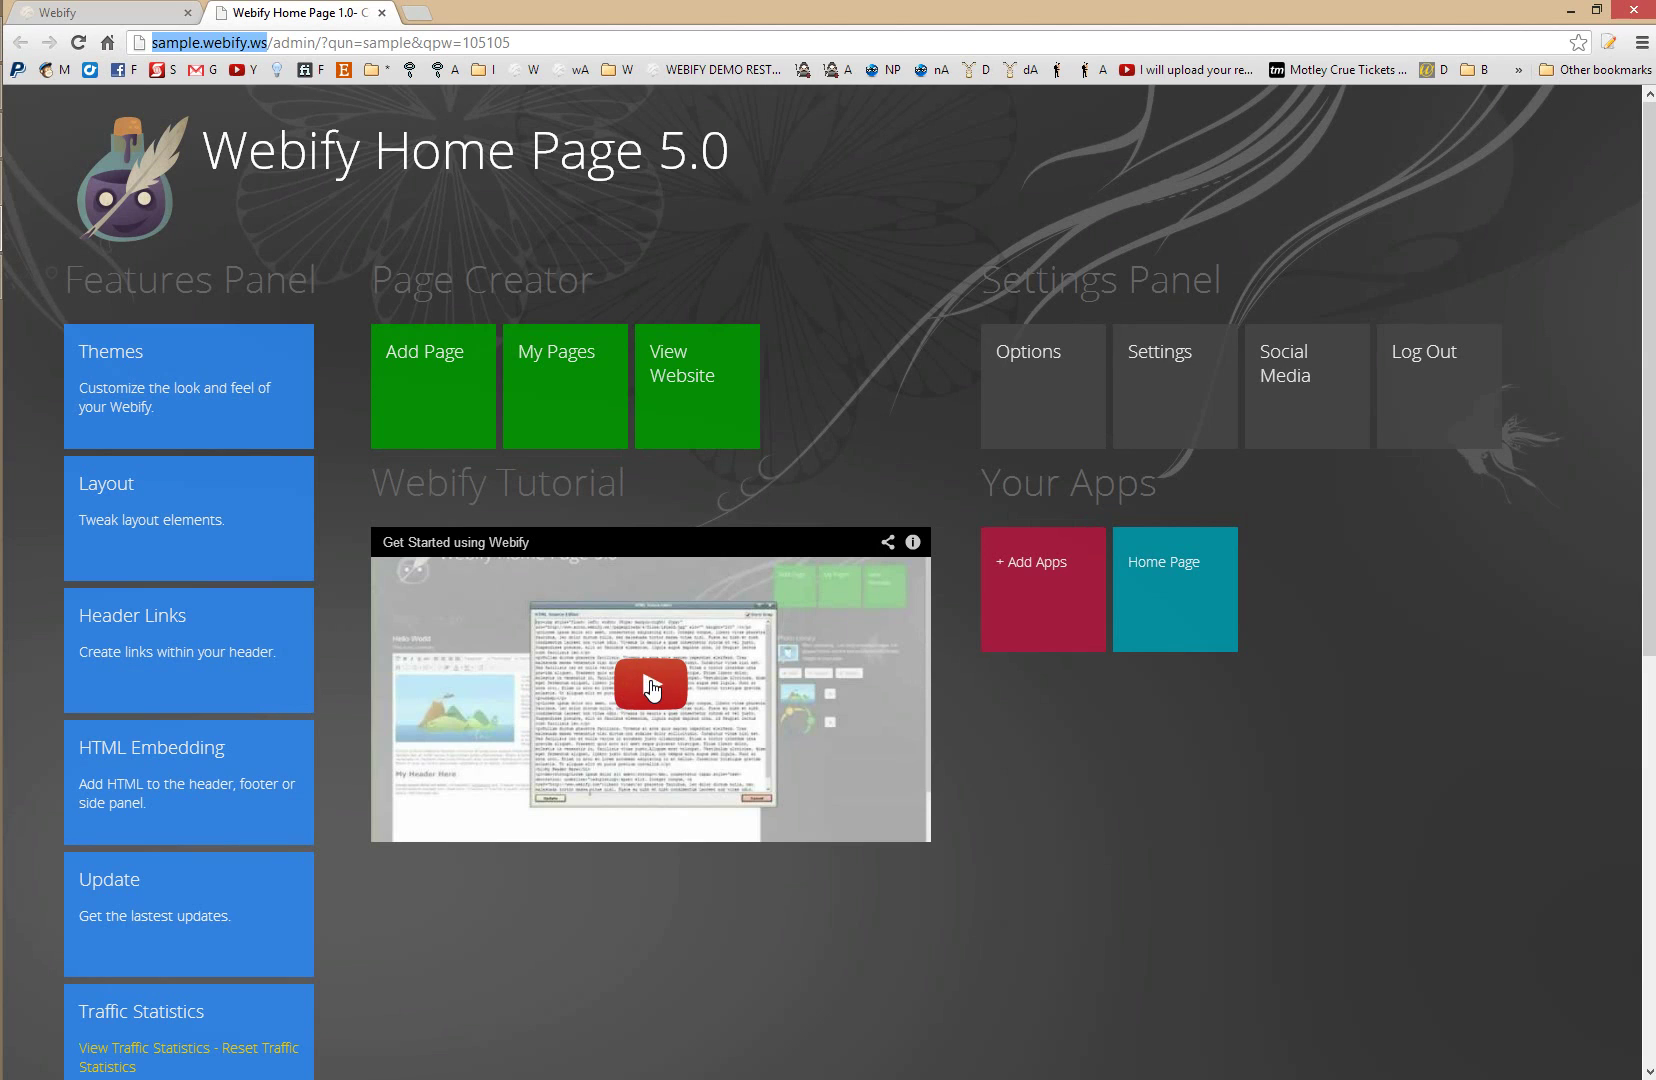
left_click(677, 432)
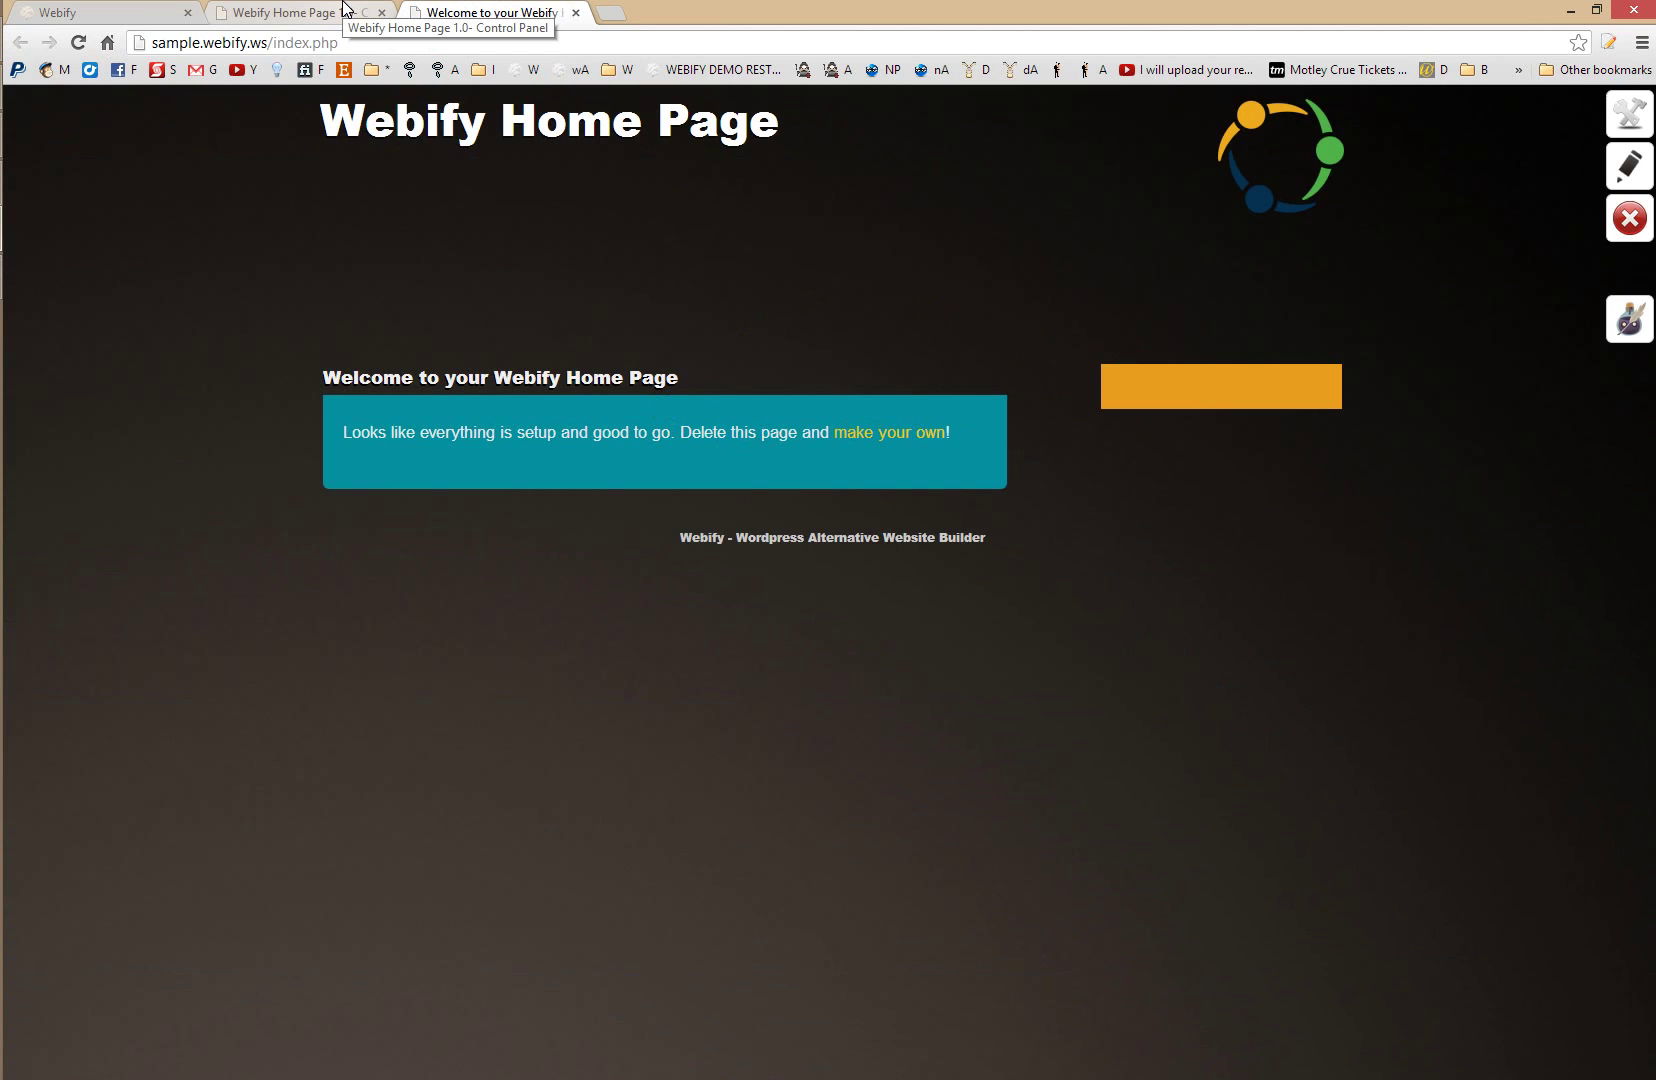
- Open the welcome page in the Page Creator and select the Photo Library description text
left_click(345, 10)
left_click(545, 378)
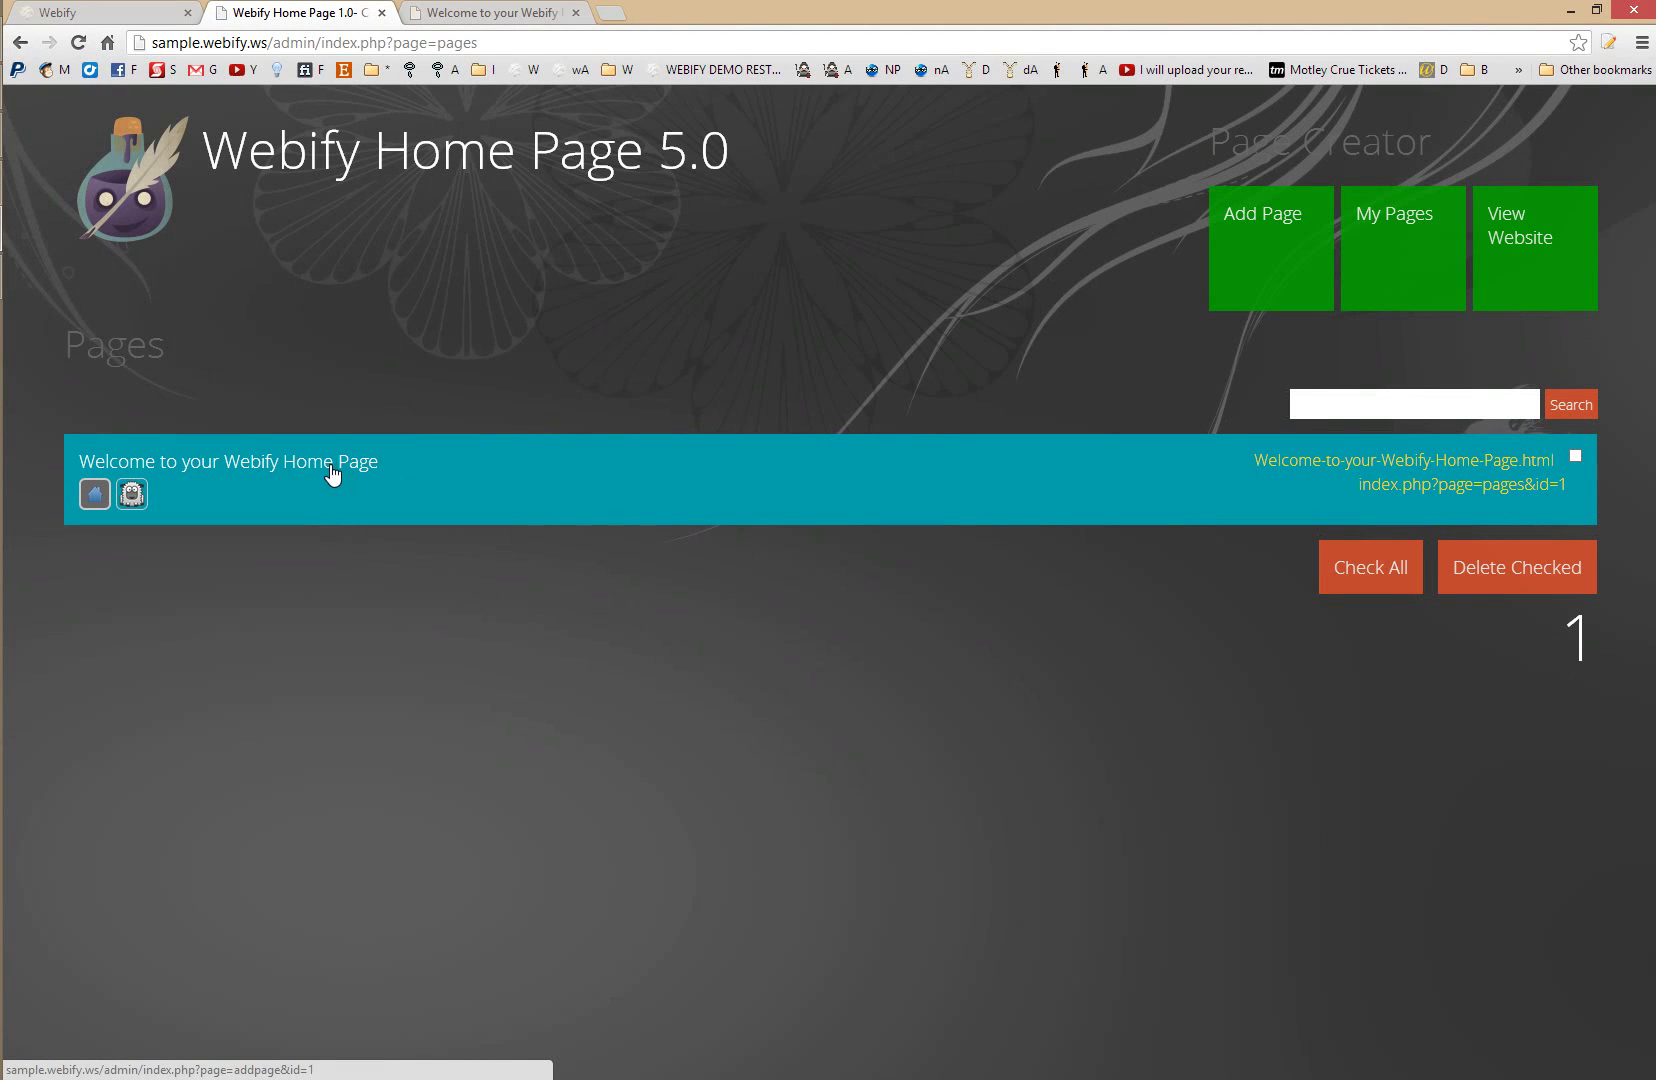
left_click(287, 477)
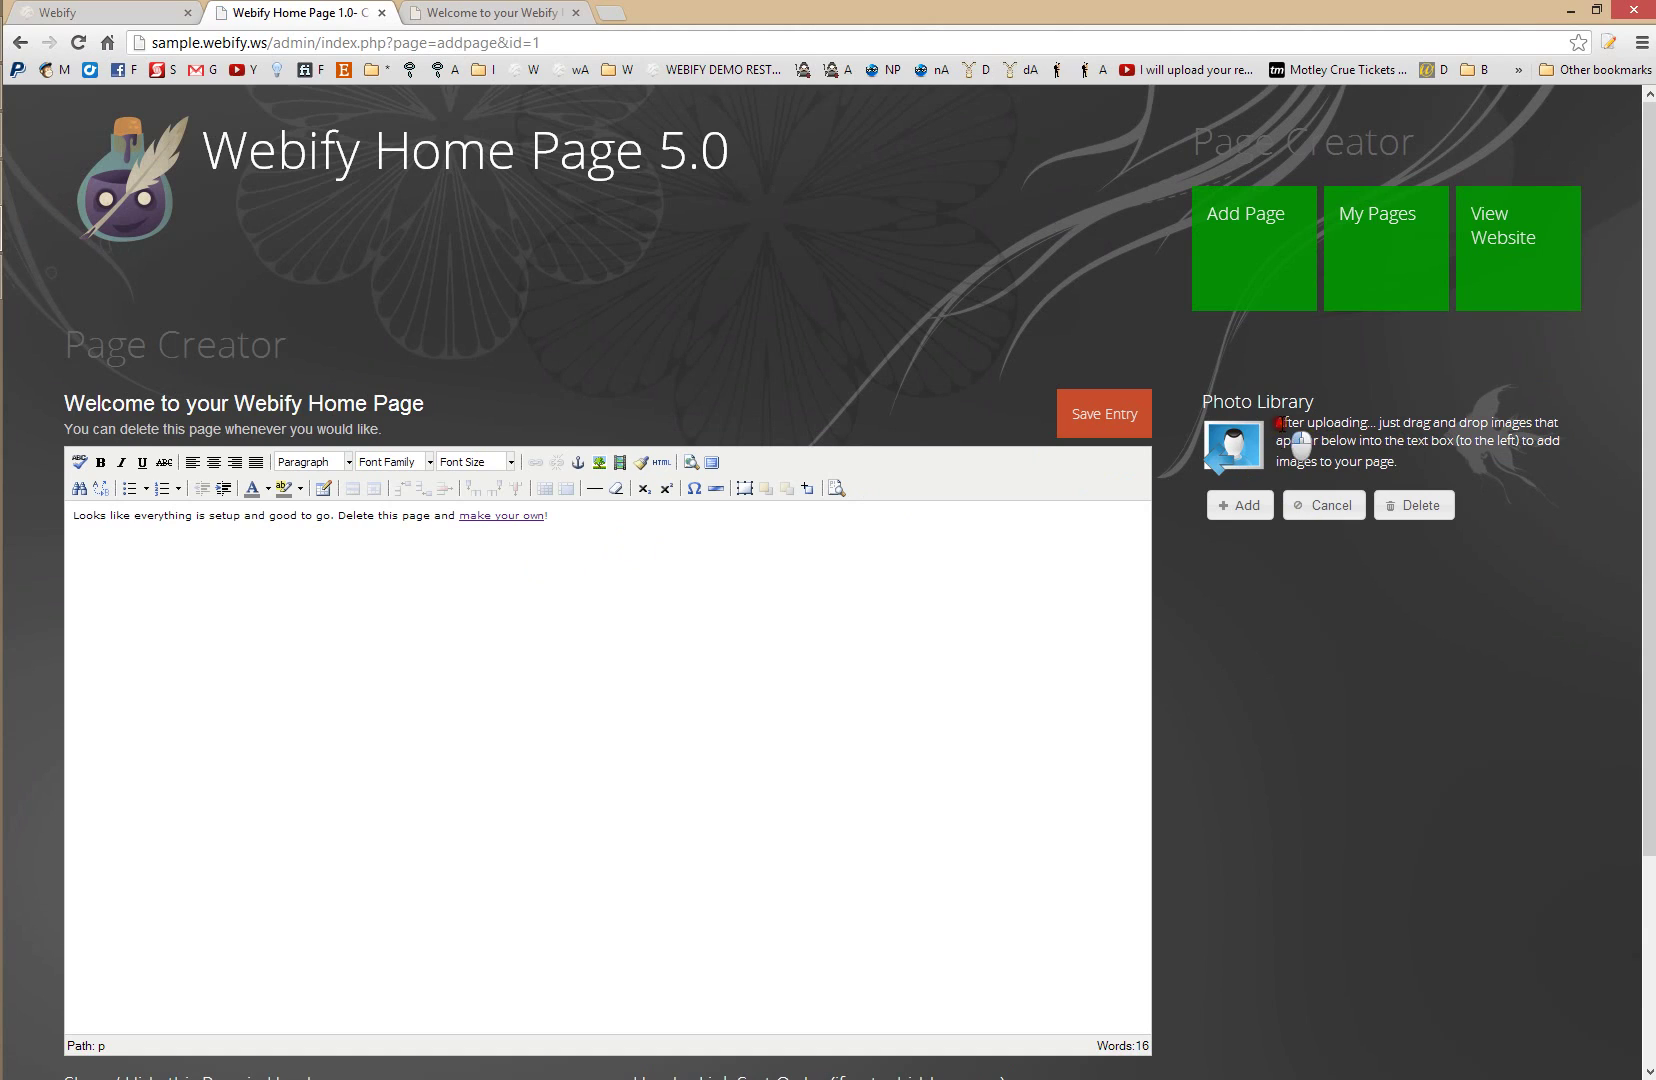
left_click_drag(1276, 420, 1427, 484)
key("ctrl+c")
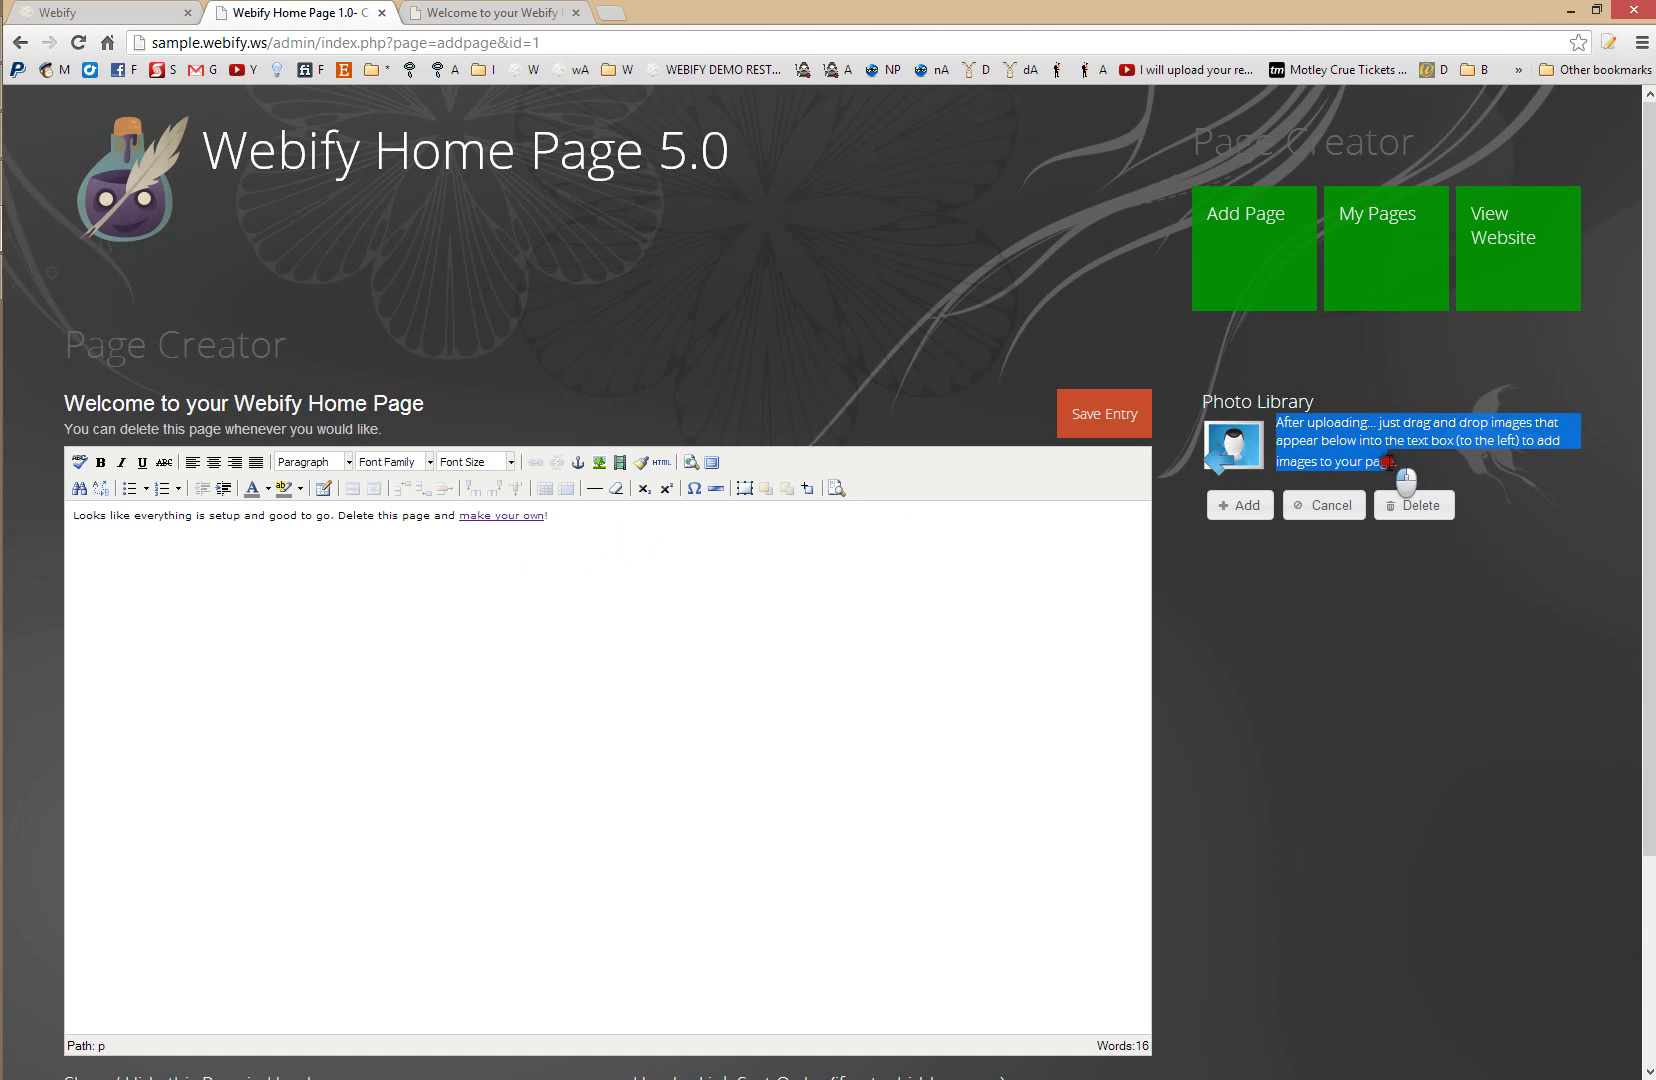
- Paste the Photo Library tip three times as new paragraphs below the welcome line
left_click(683, 554)
key("Return")
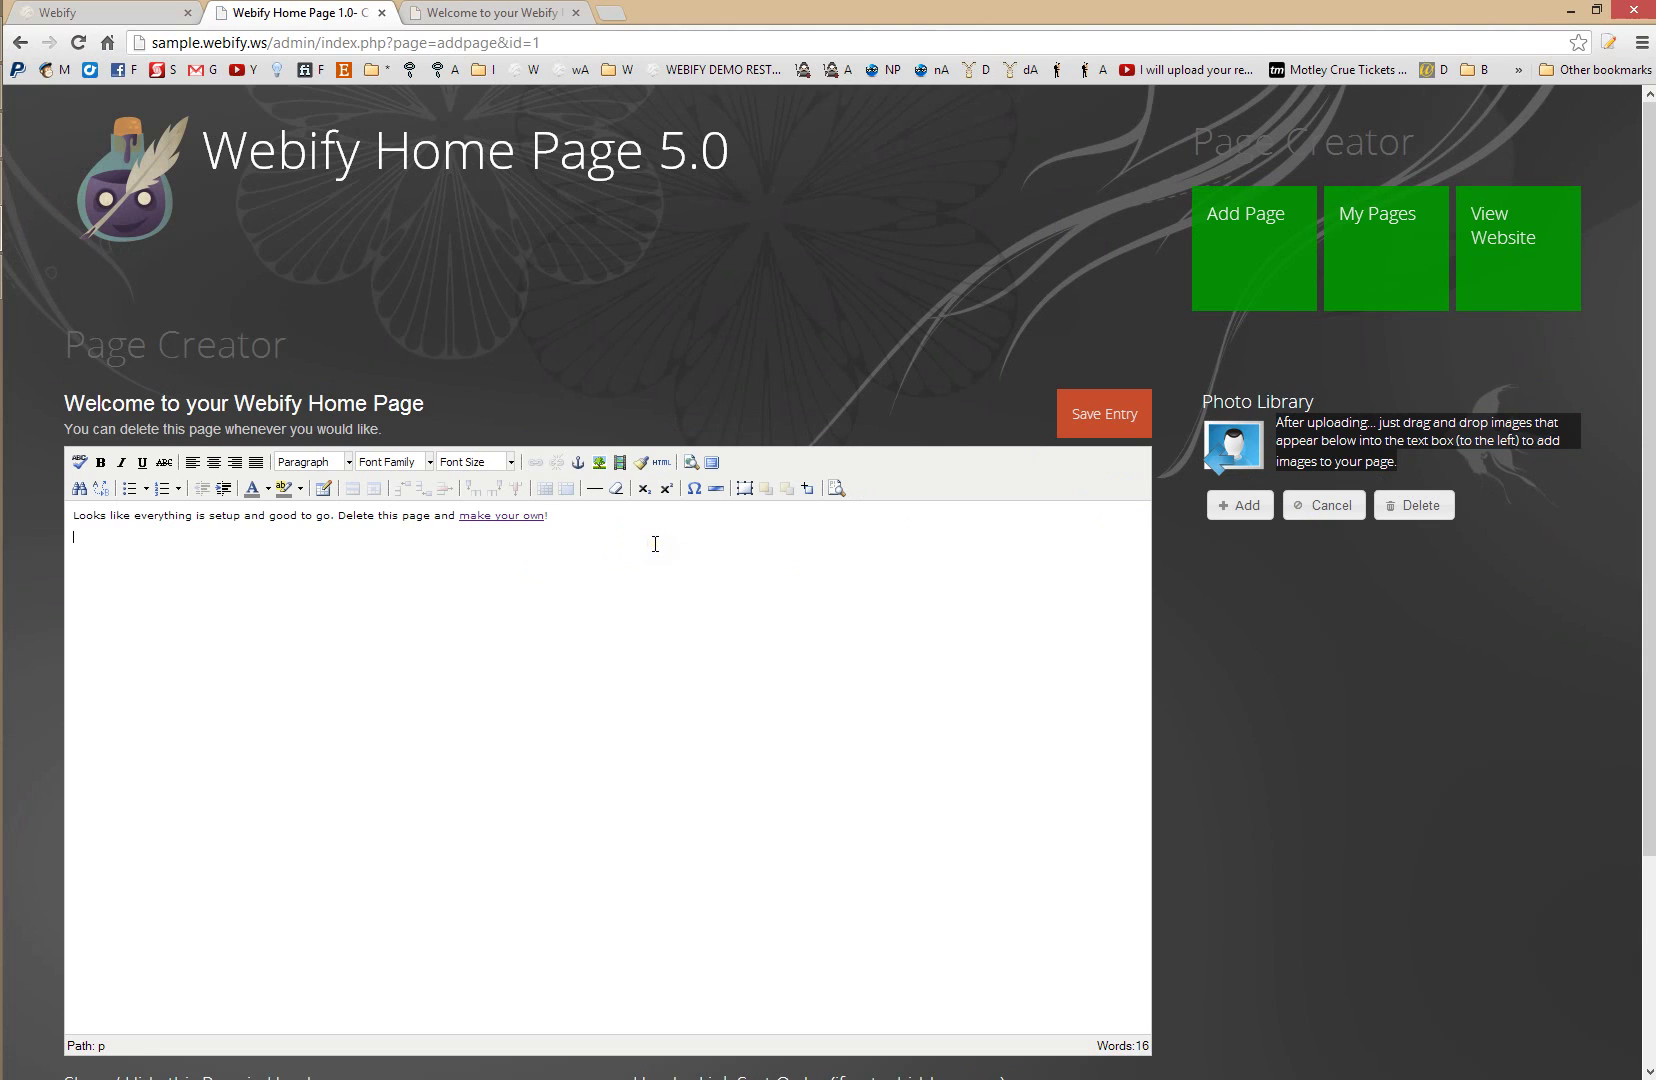
key("ctrl+v")
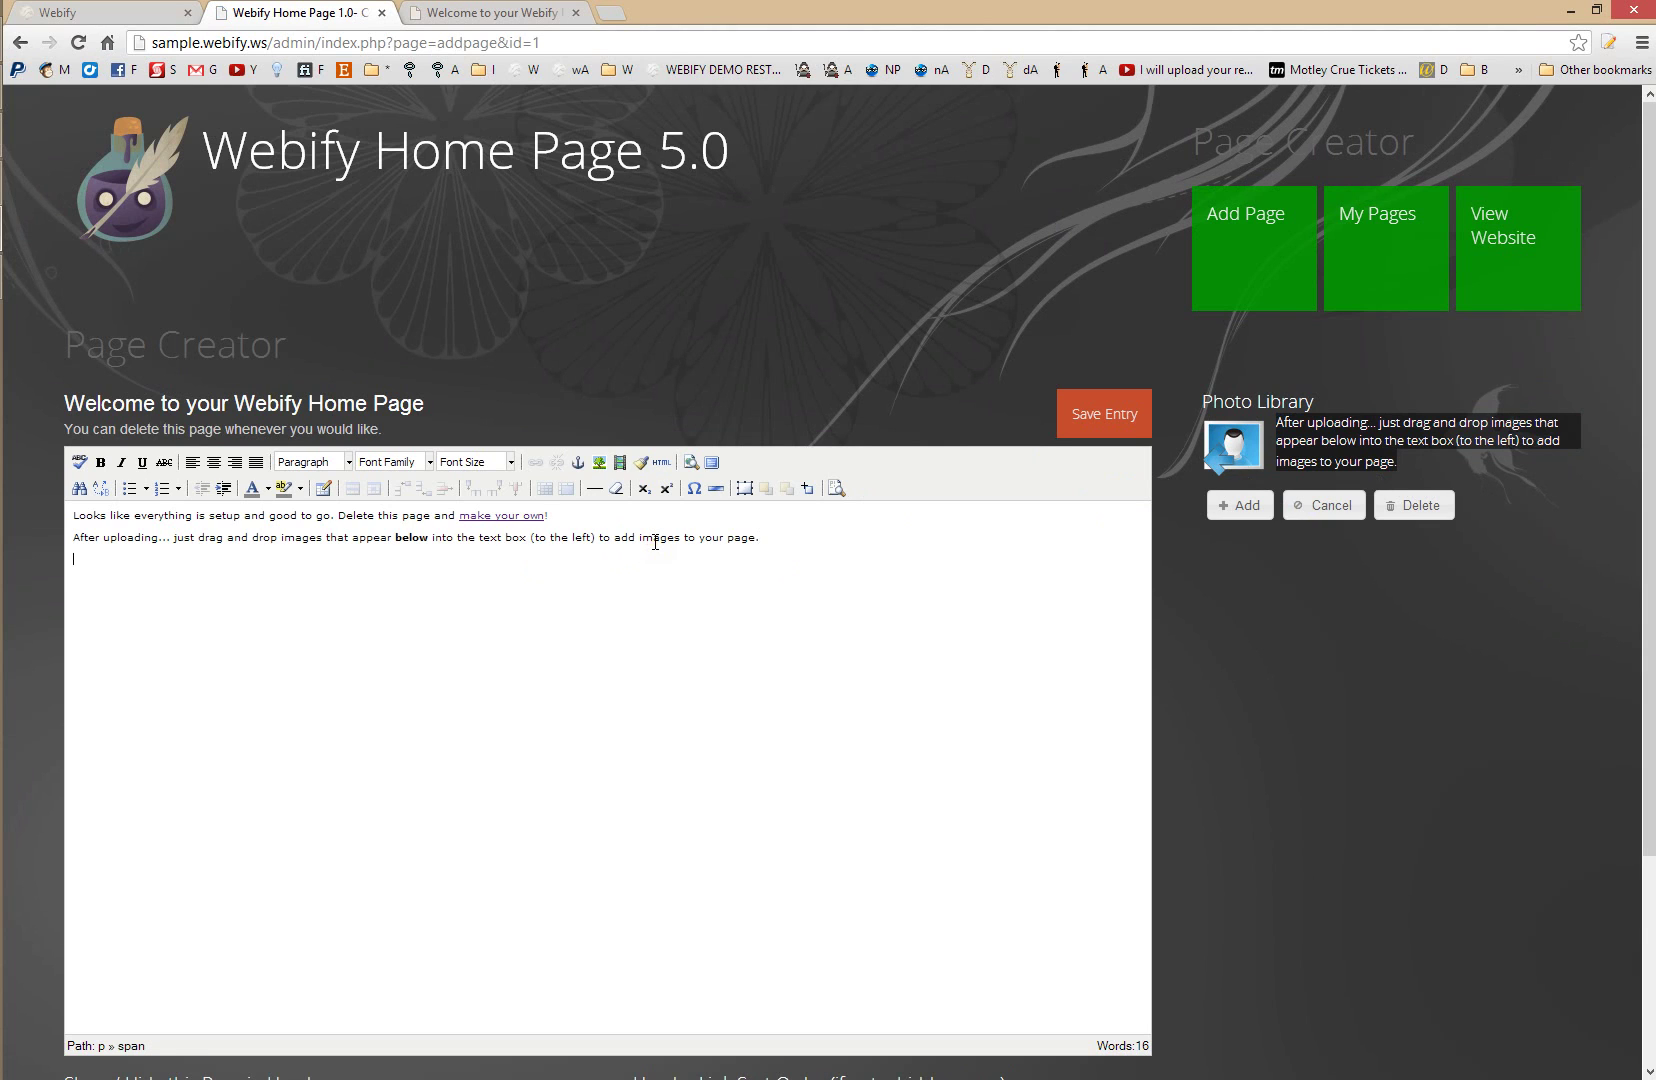
key("ctrl+v")
key("Return")
key("ctrl+v")
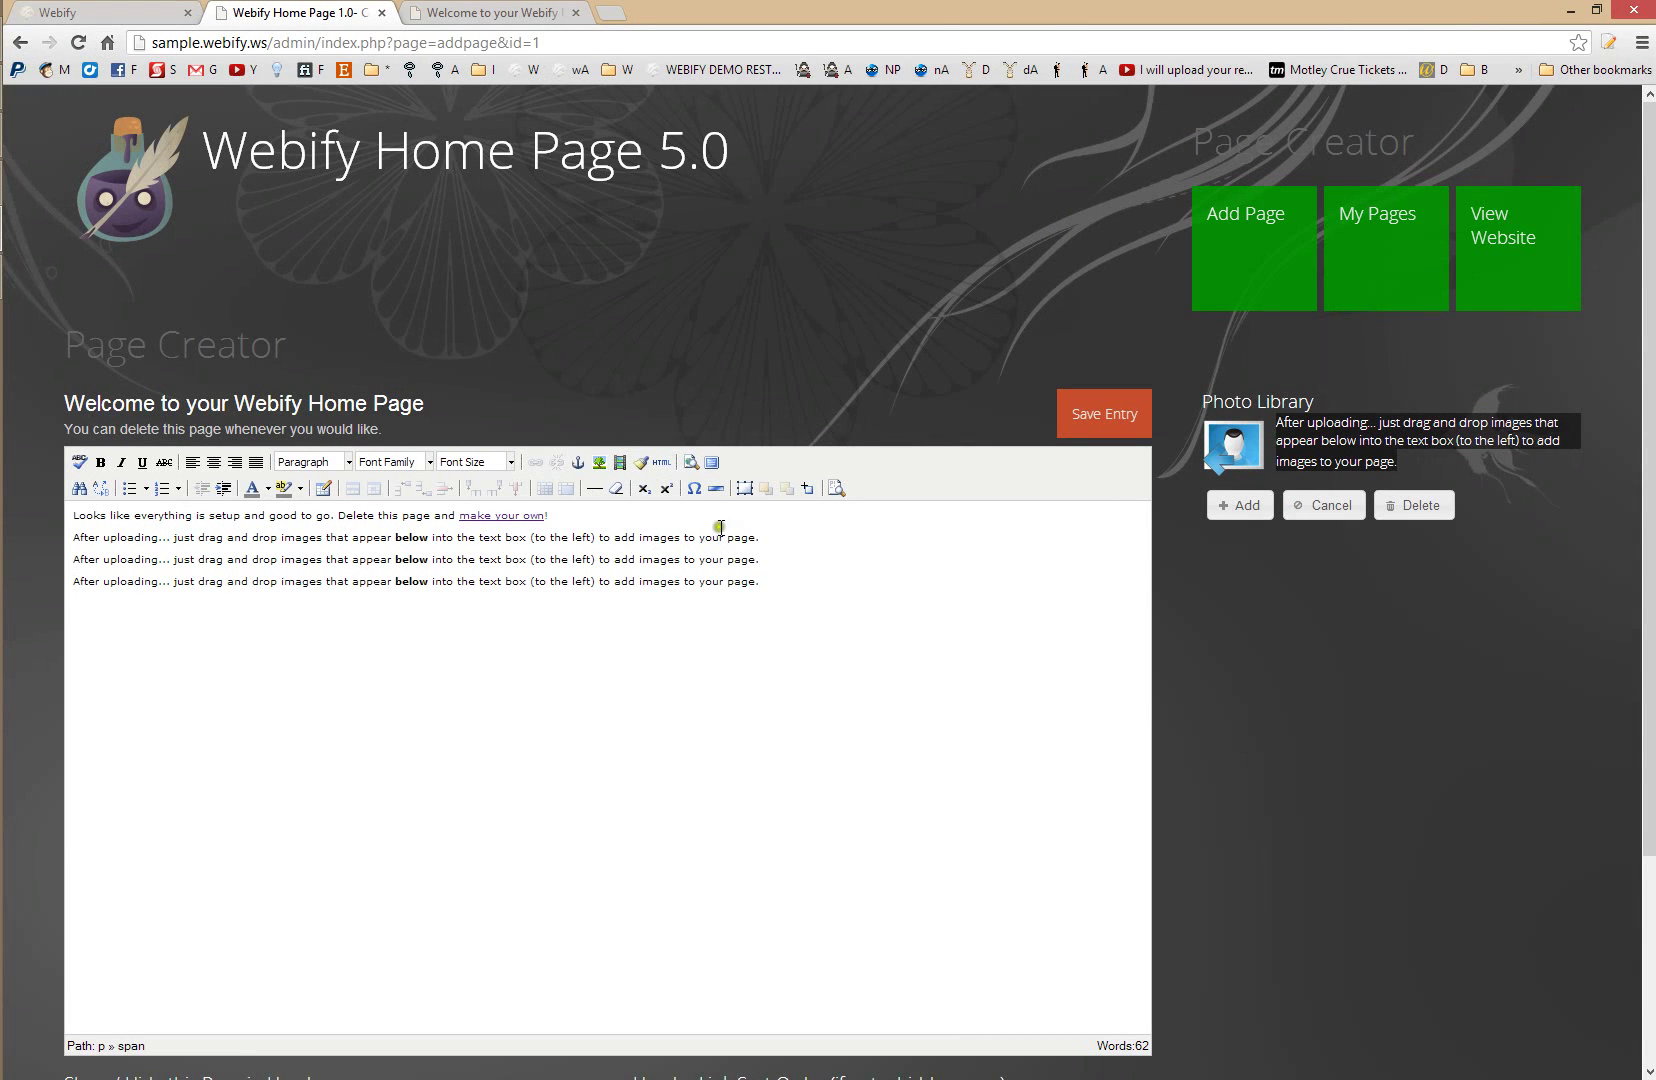
- Upload 'island' from Pictures > design parts and place it, enlarged, at the start of the welcome text
left_click(1258, 516)
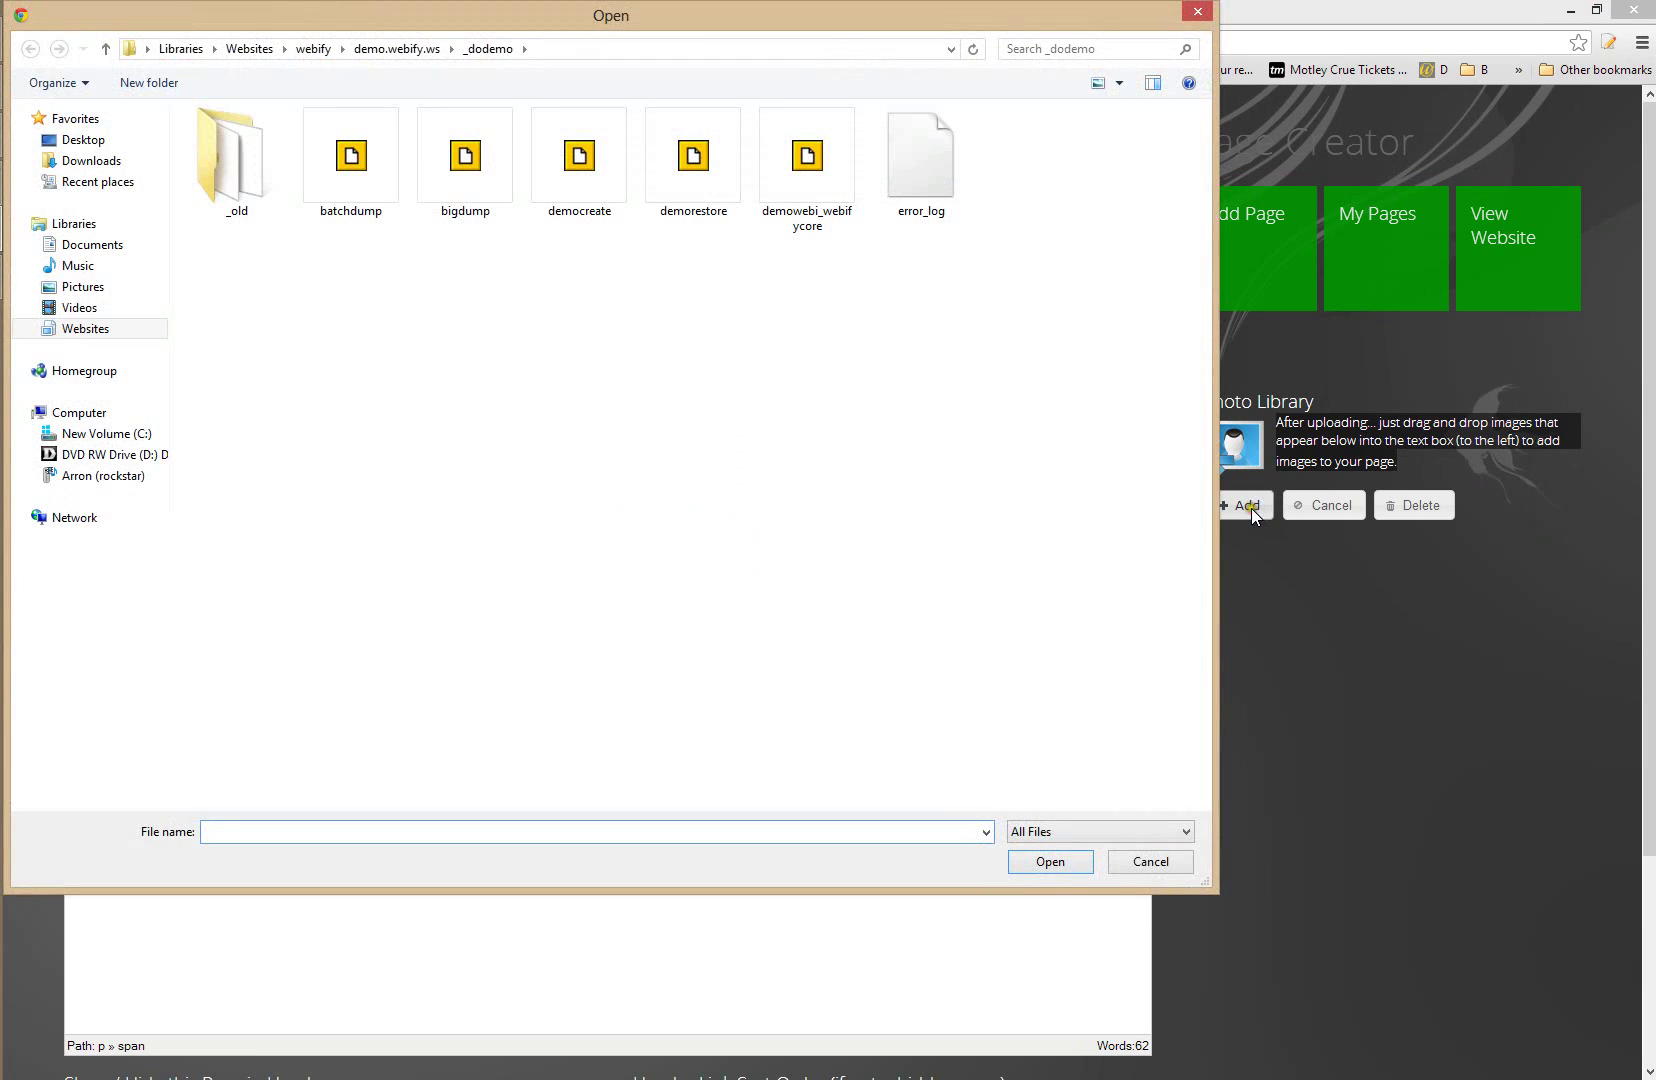
left_click(82, 290)
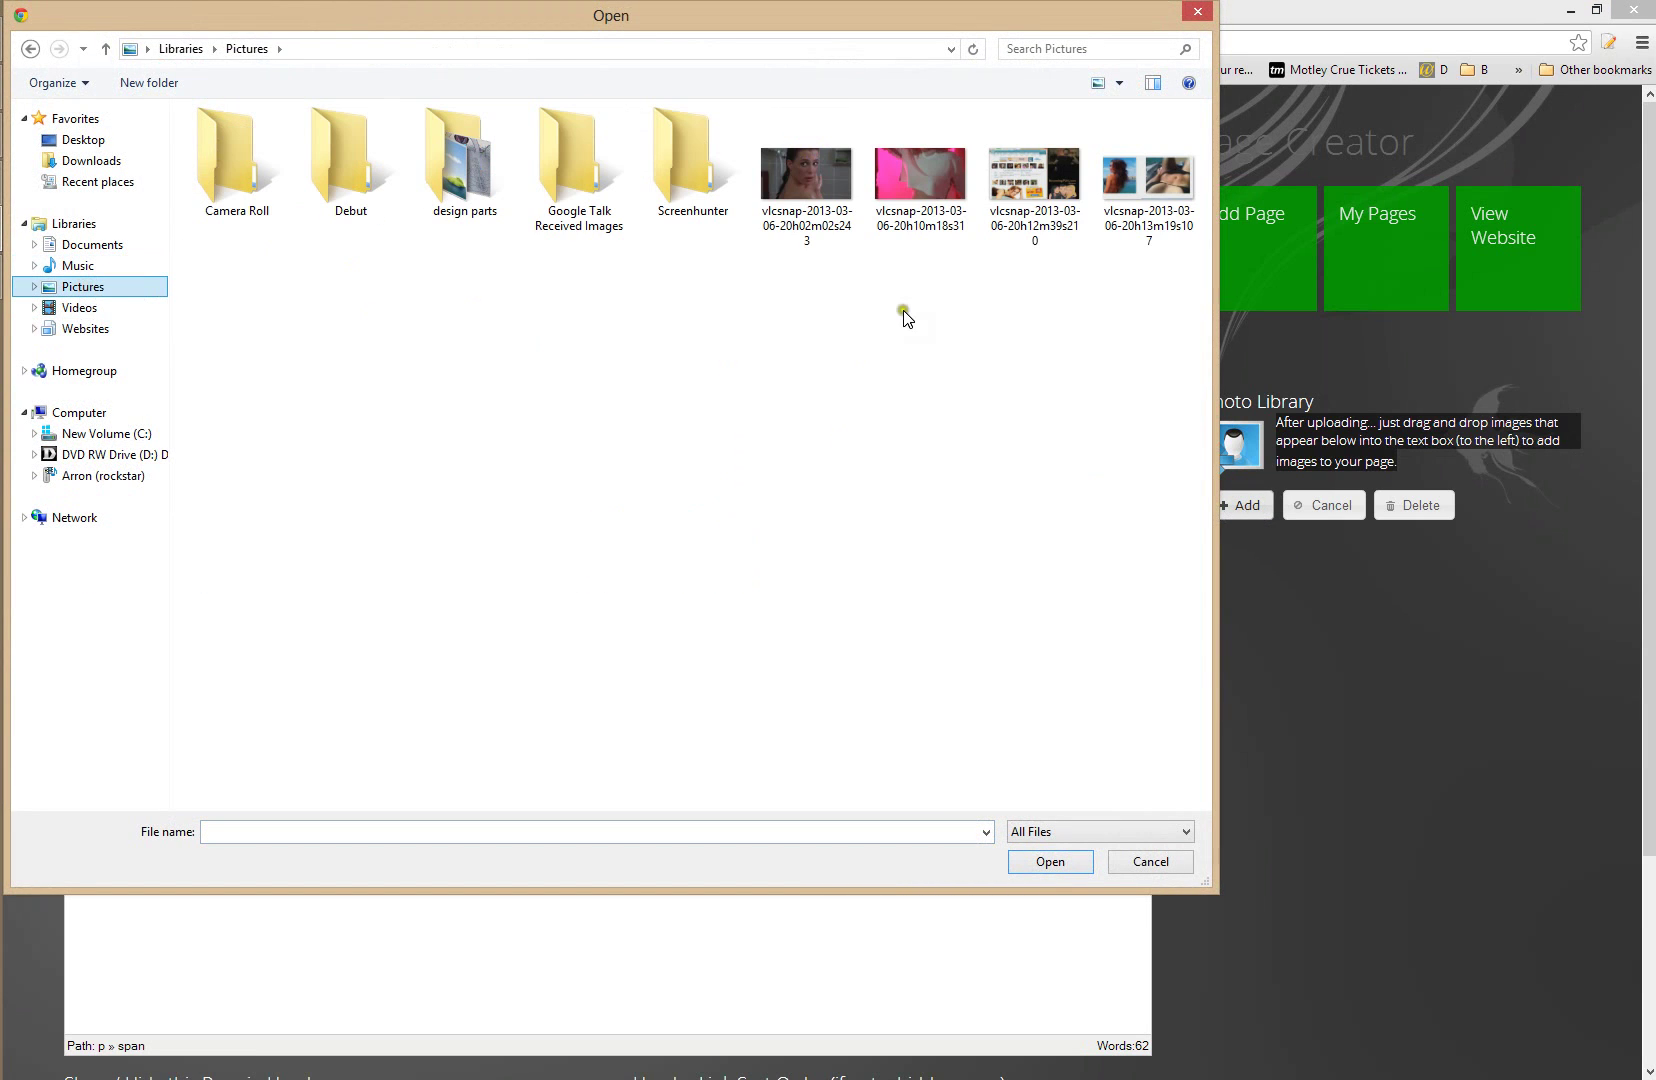
double_click(462, 165)
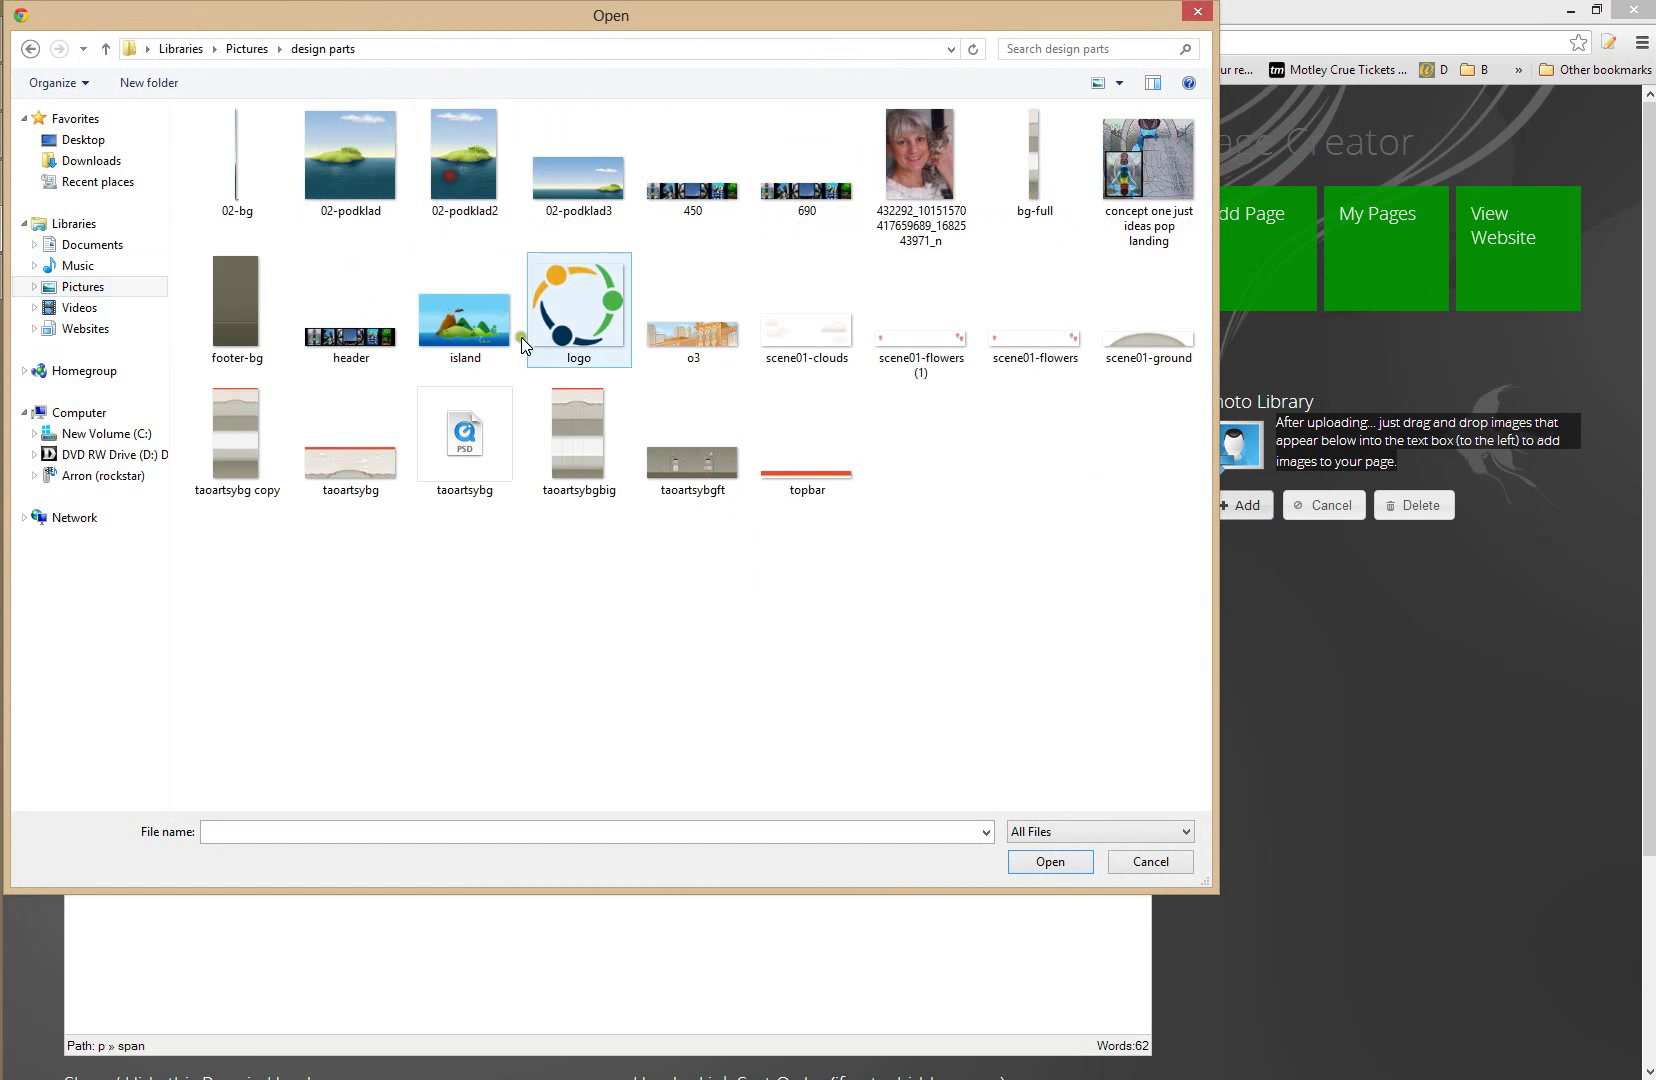
double_click(469, 376)
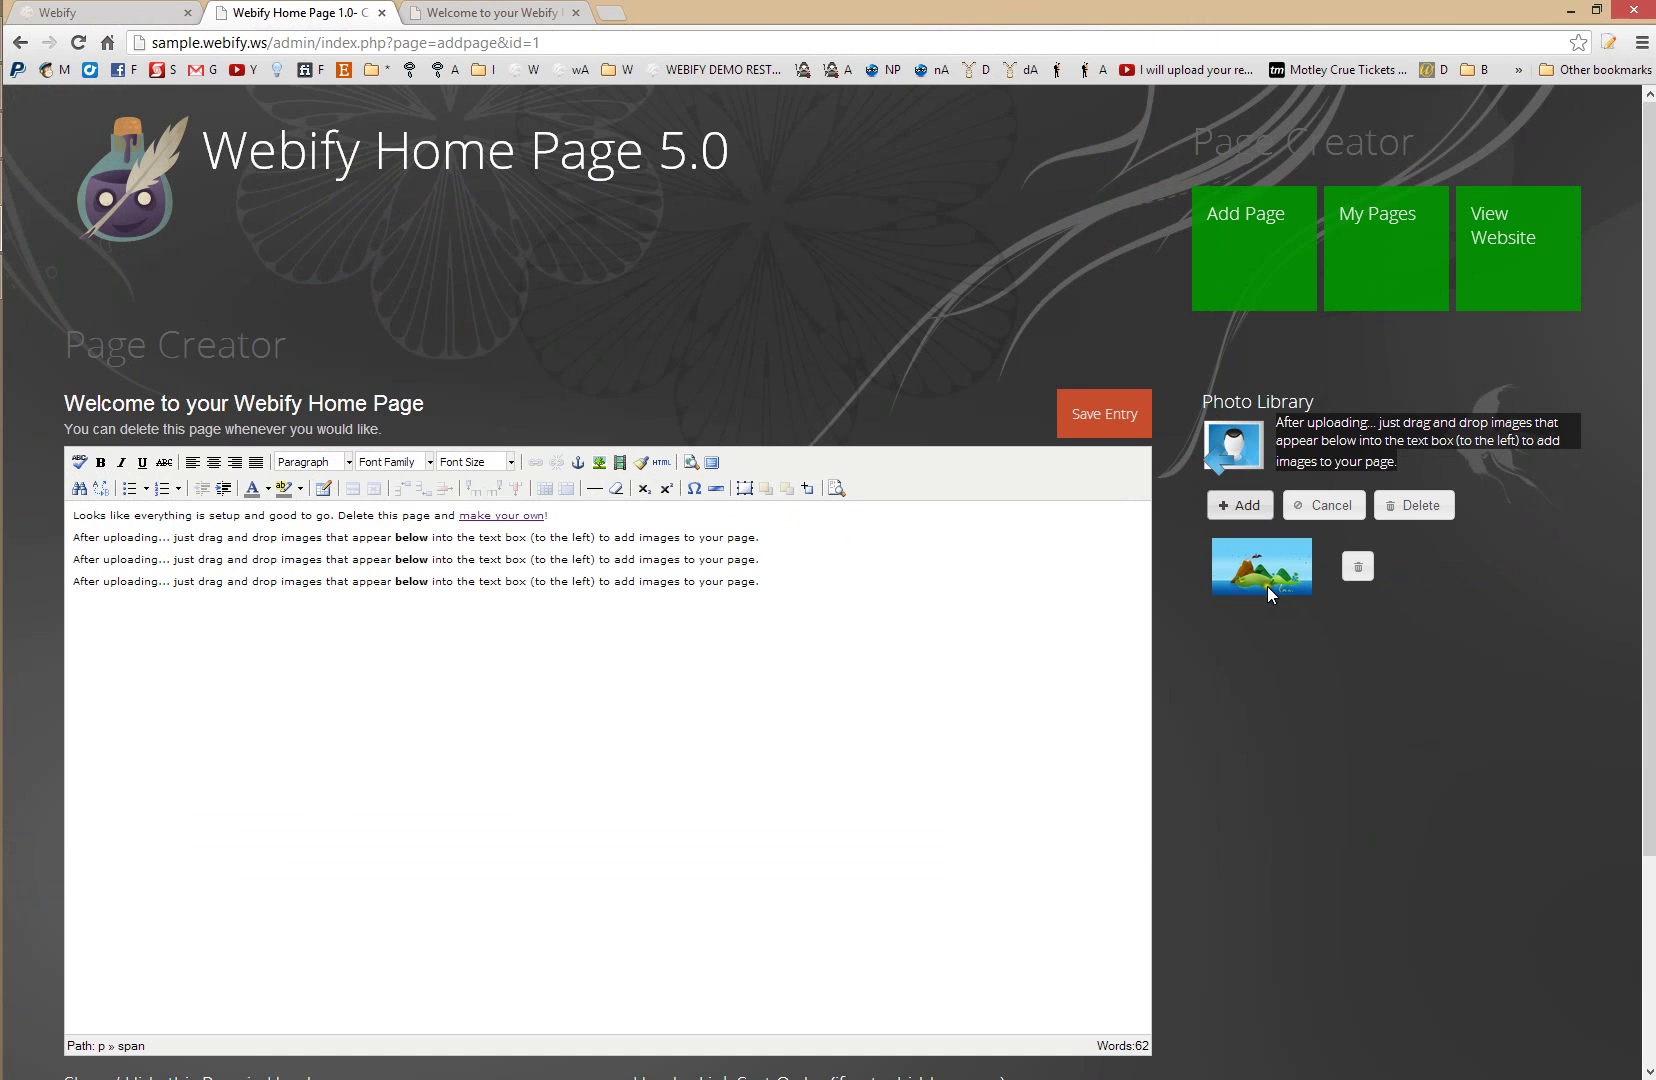
left_click_drag(1267, 586, 76, 520)
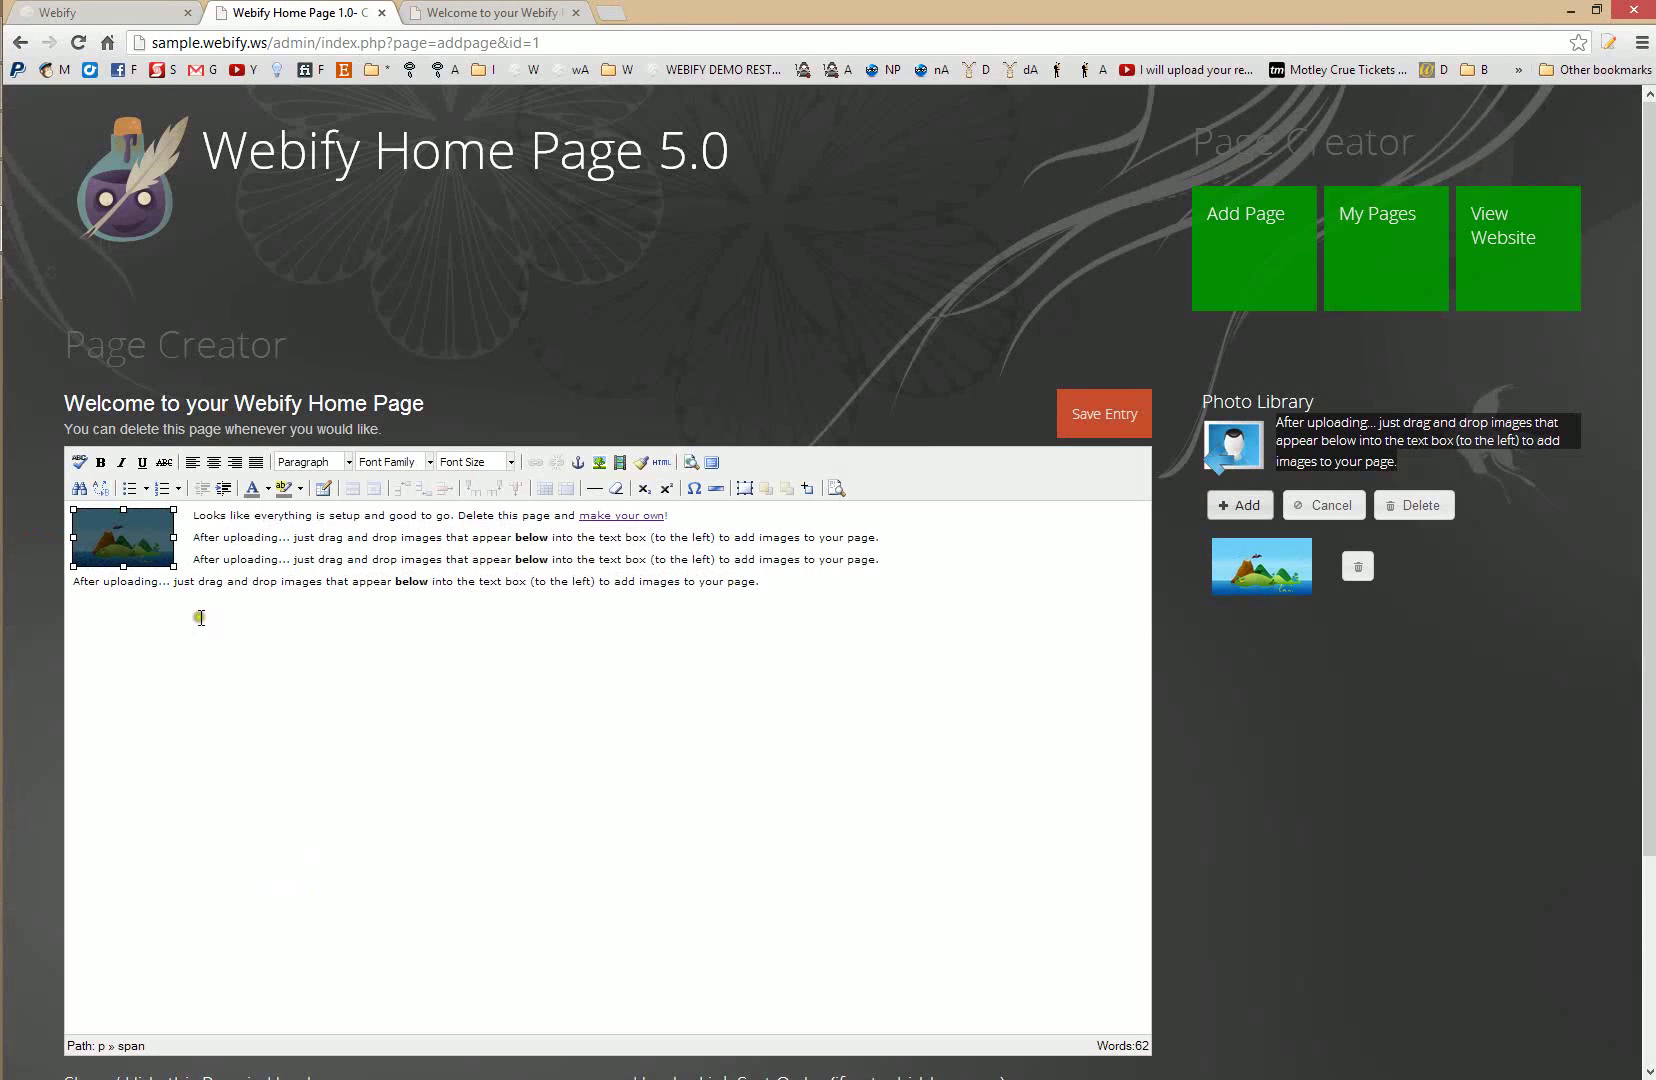
left_click_drag(175, 567, 455, 727)
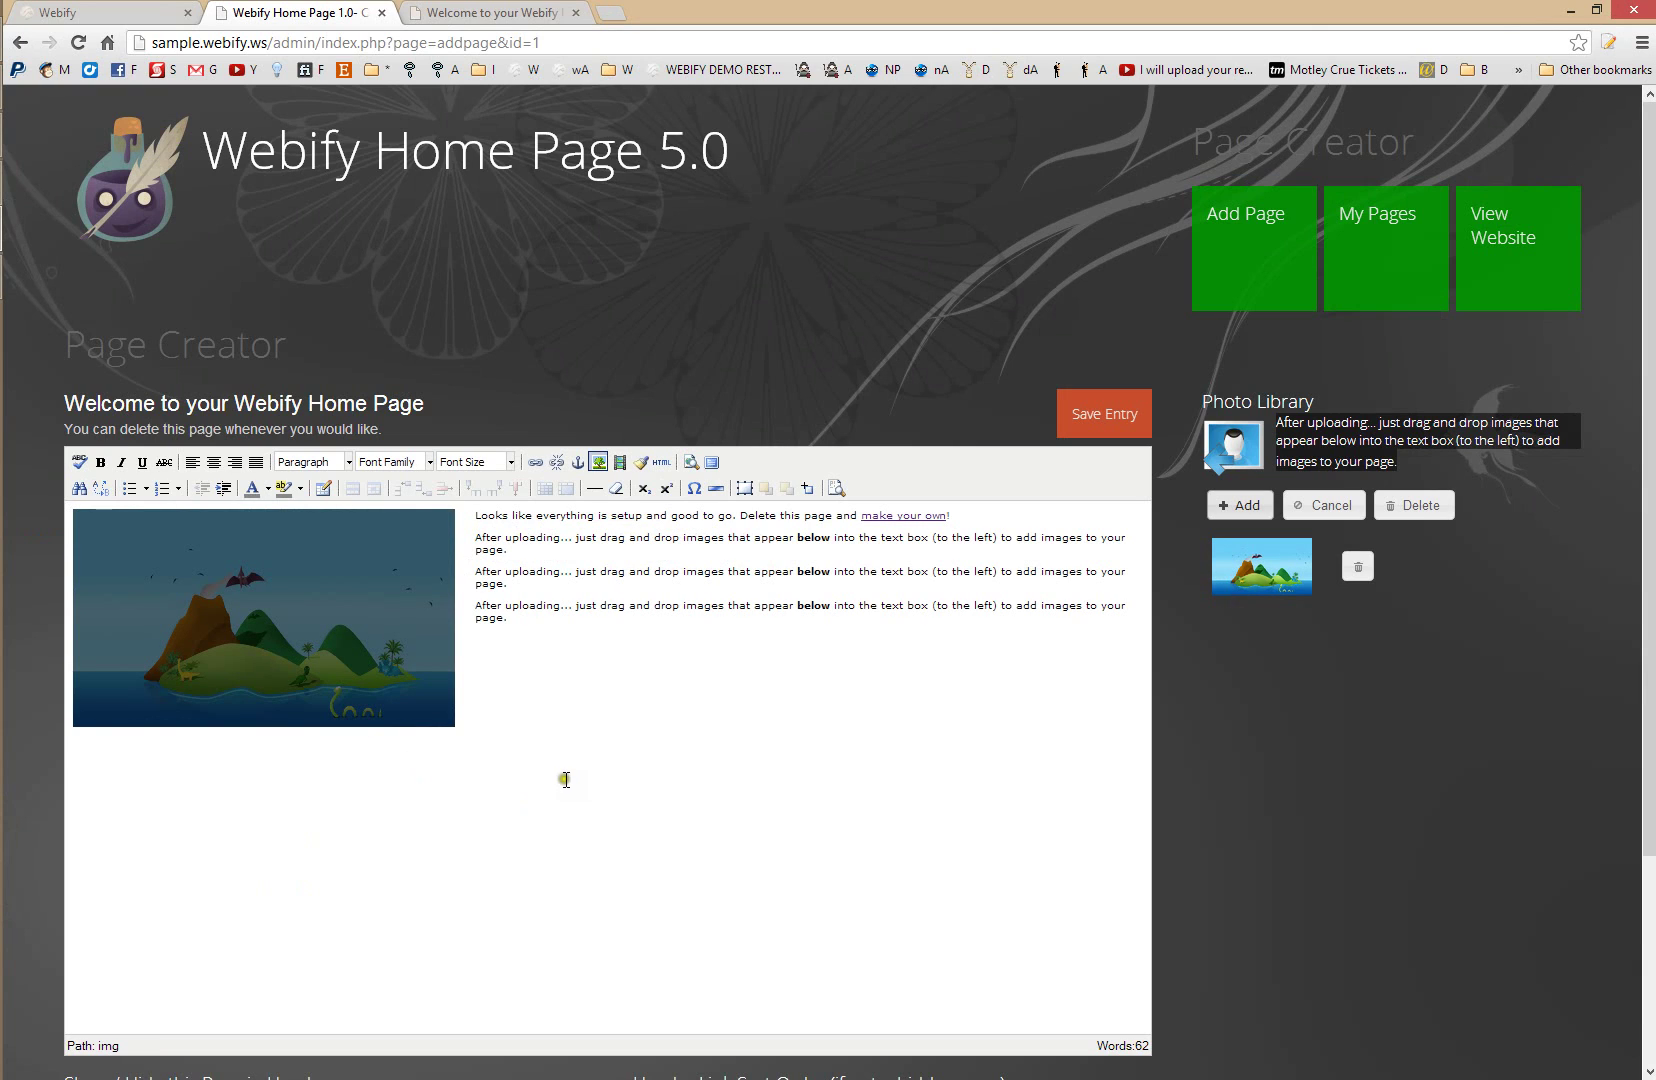
left_click(573, 630)
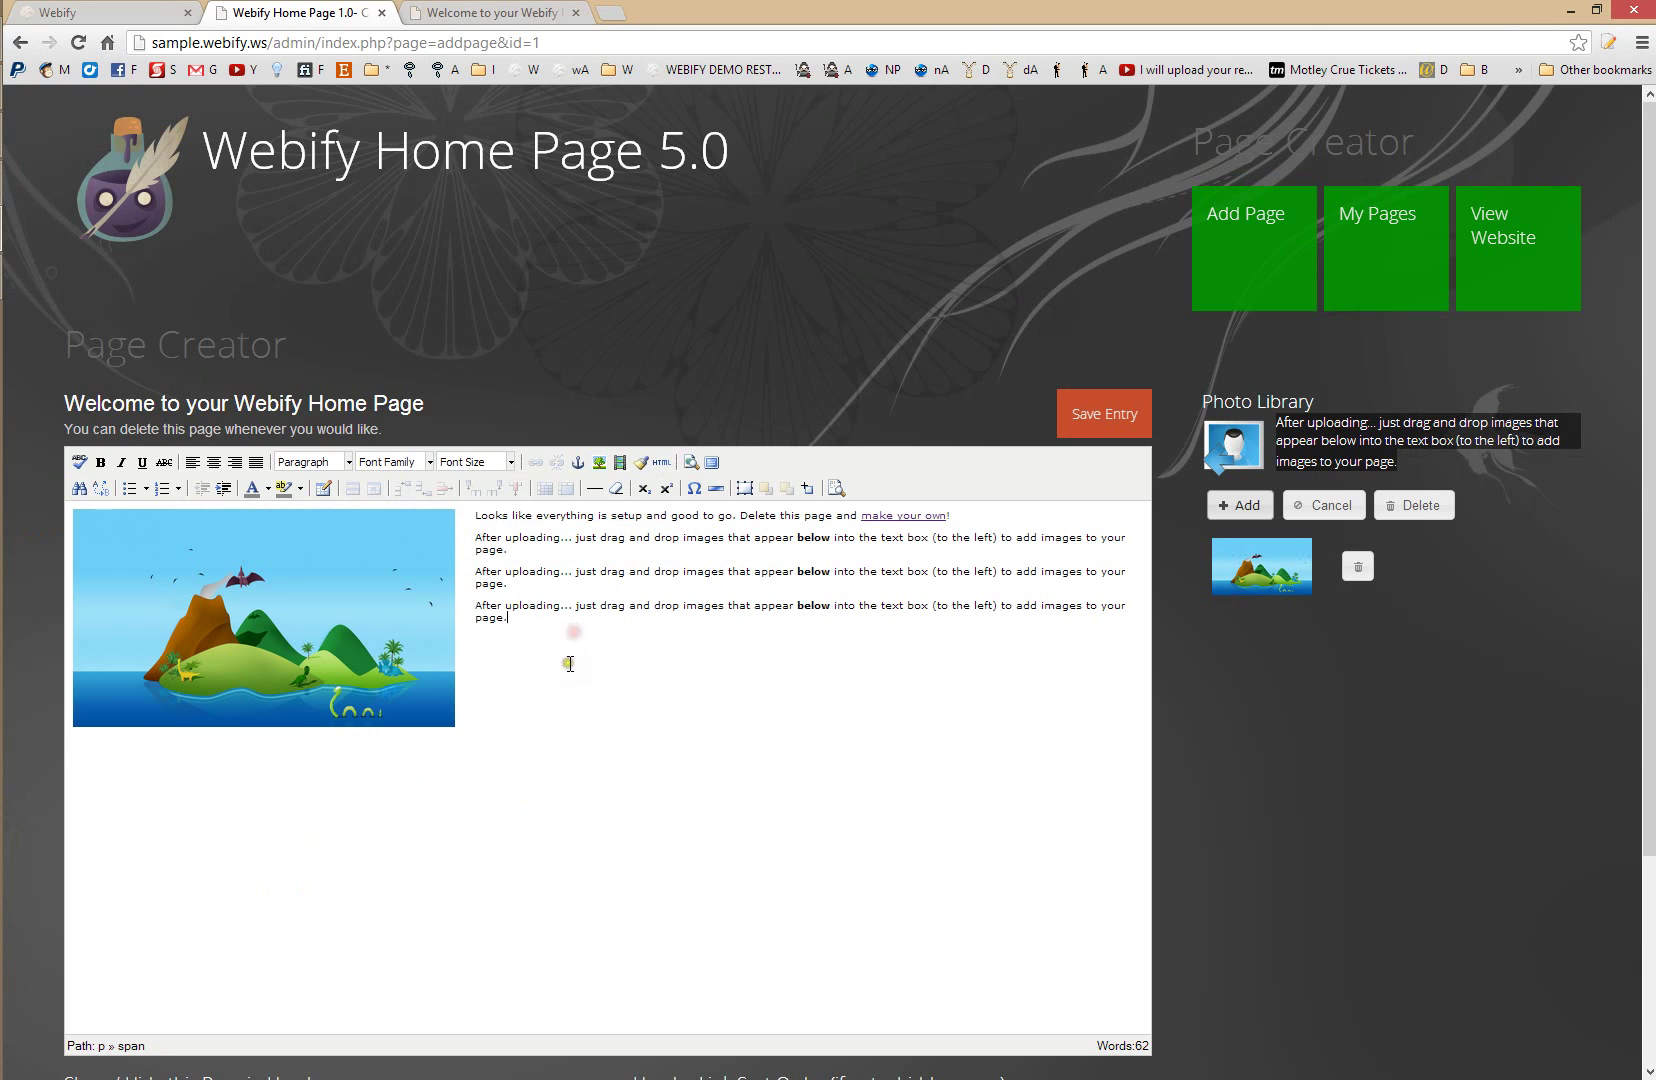
- Save the welcome page, reload the live site to check the island image, then return to the dashboard
left_click(1080, 422)
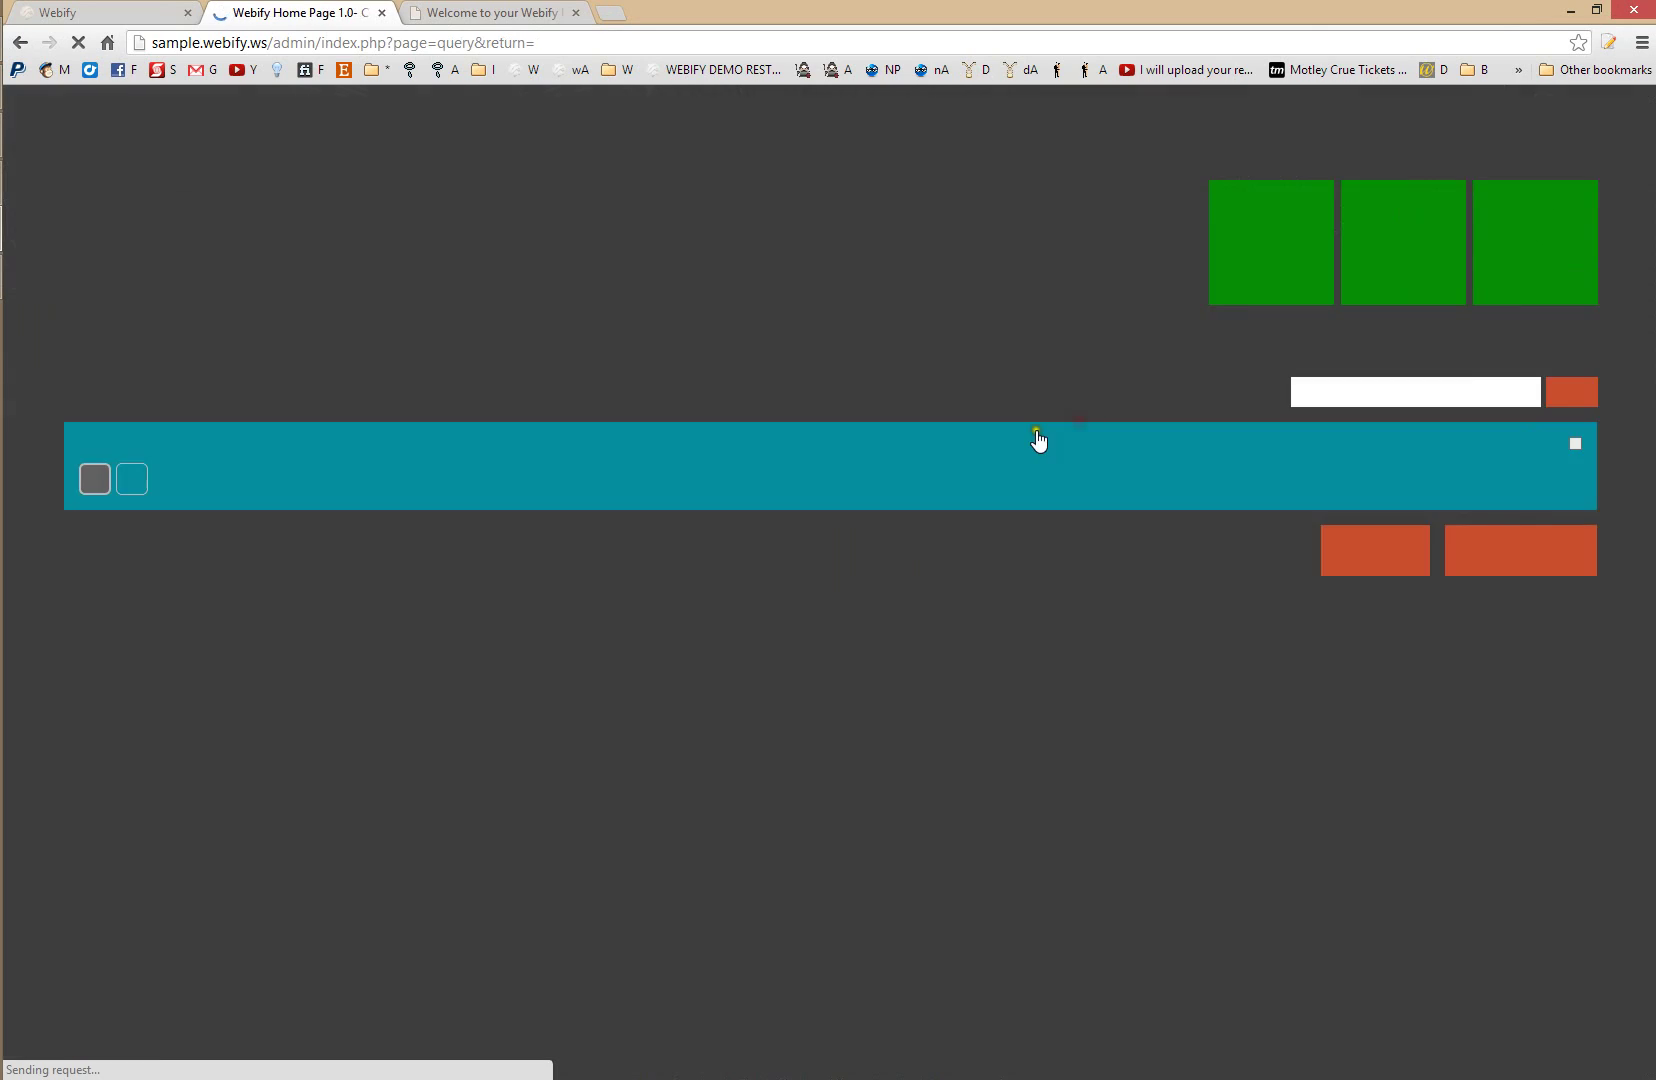
left_click(483, 10)
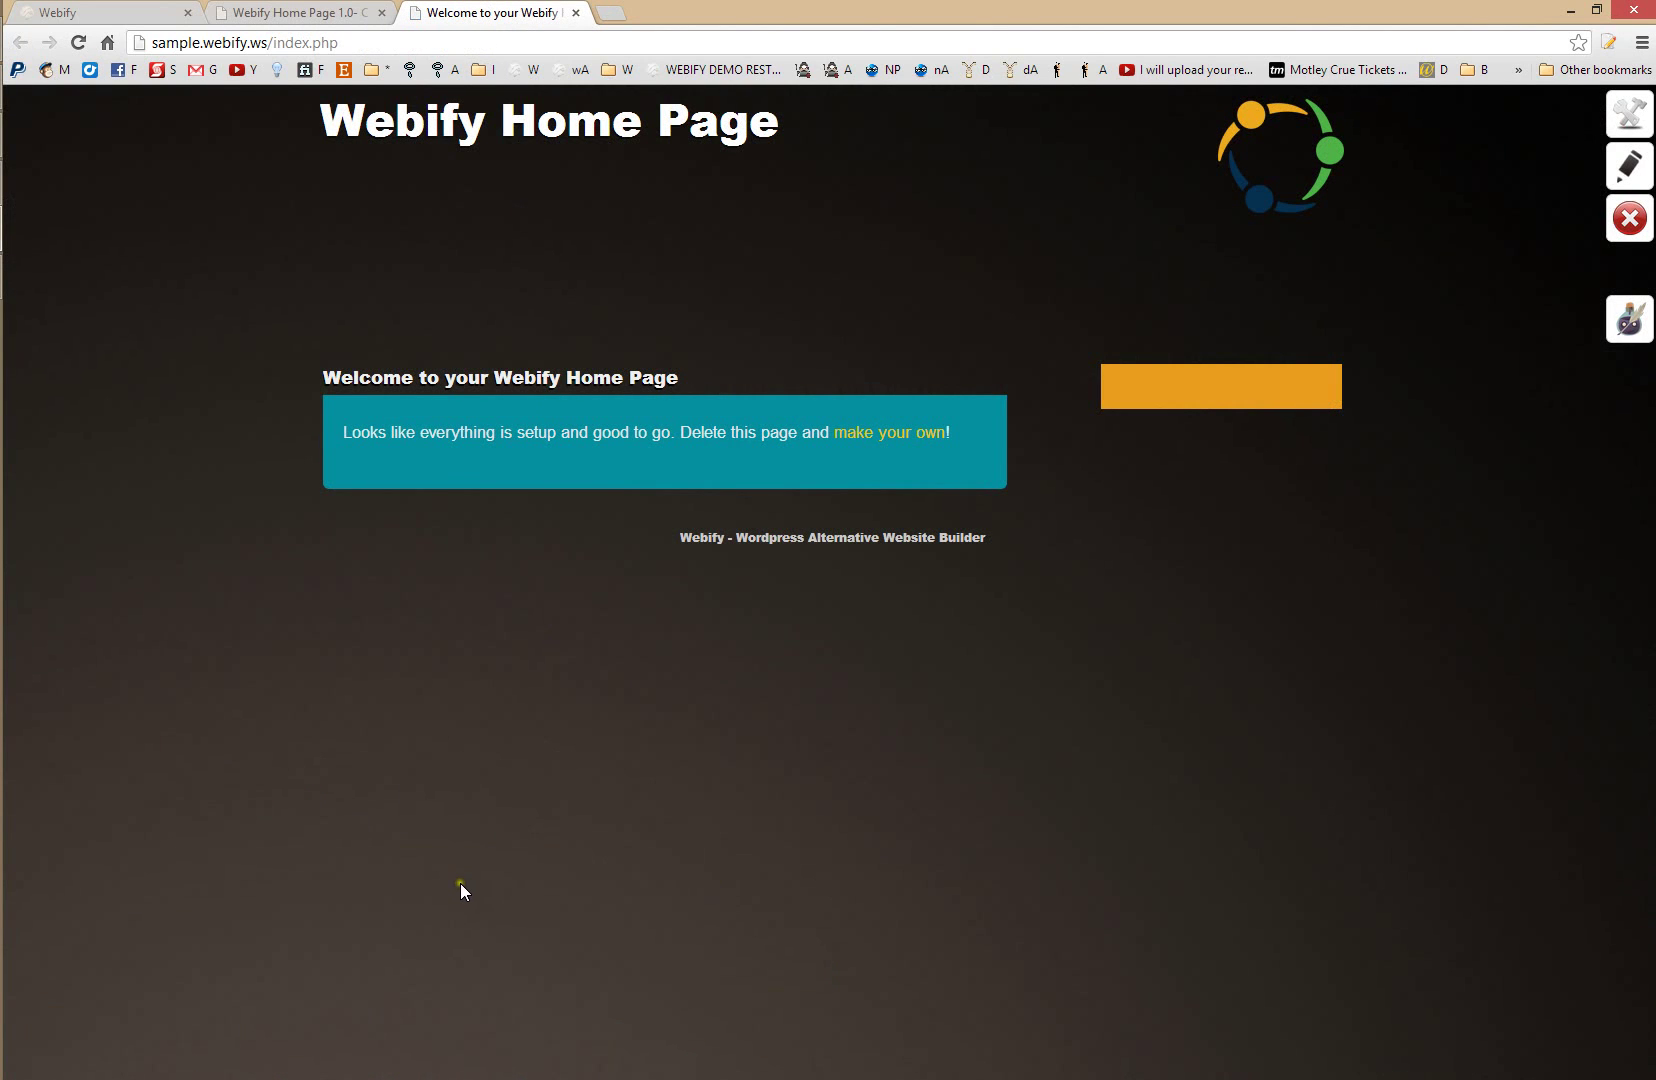
key("F5")
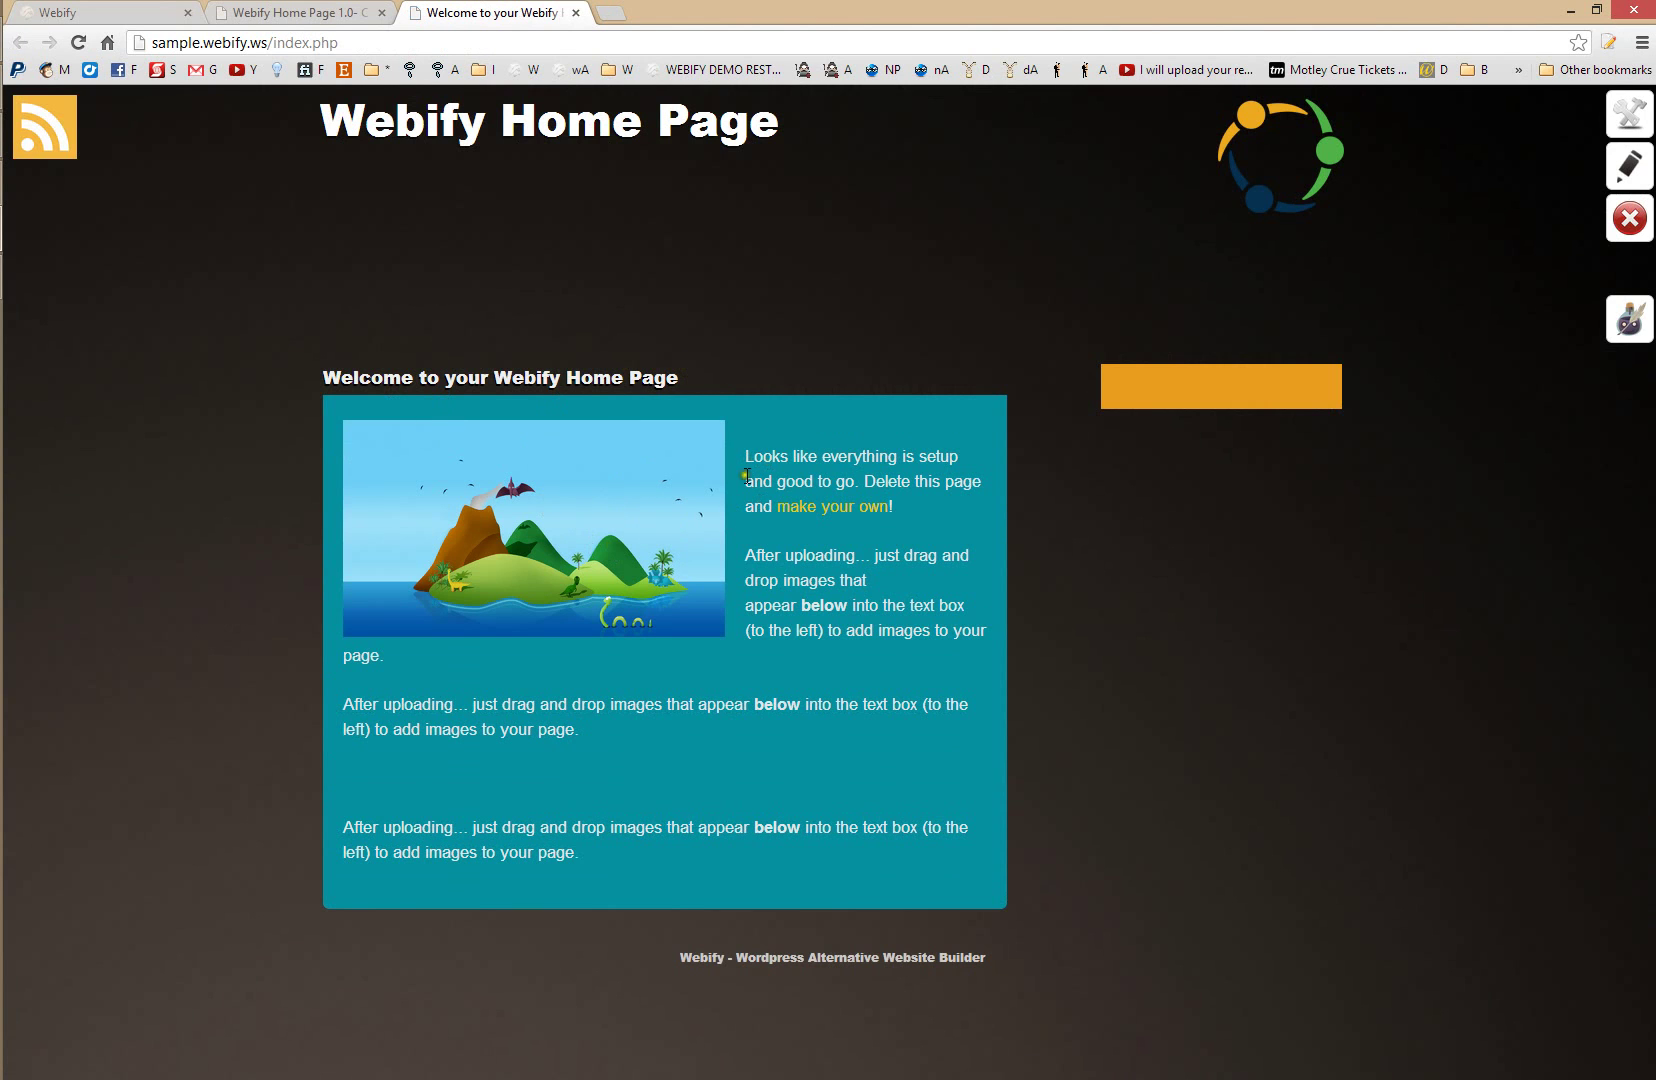
left_click(335, 10)
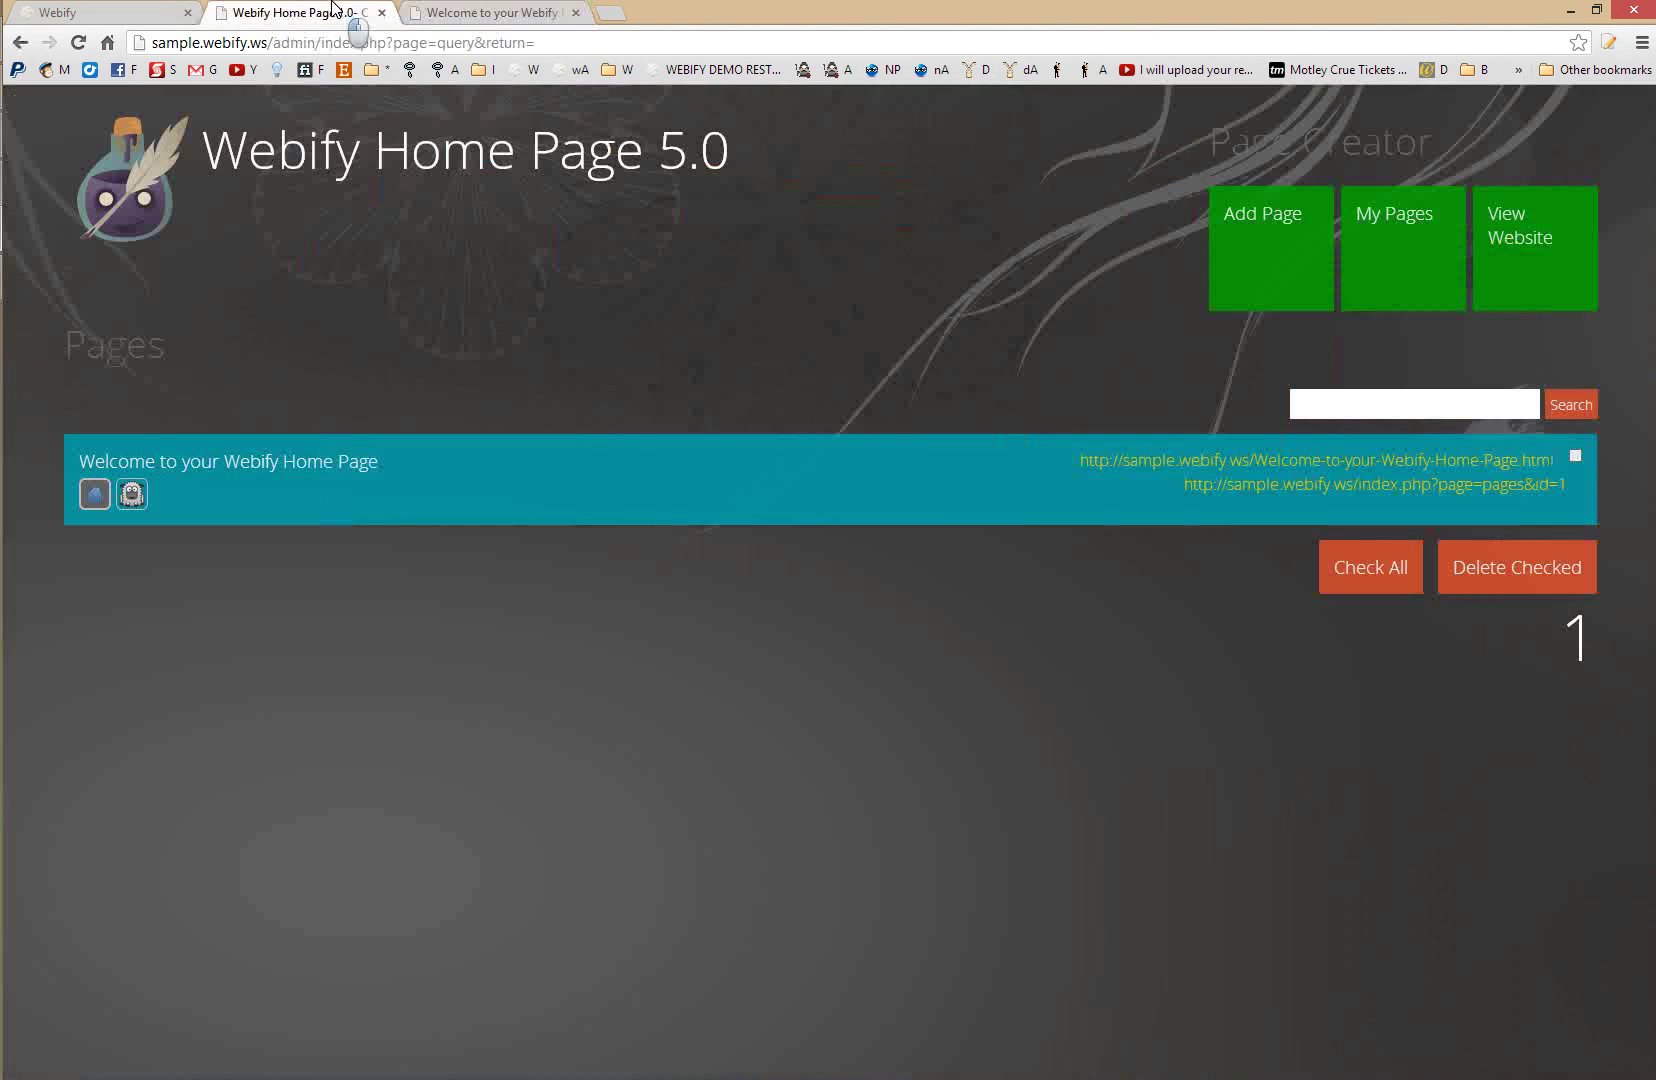
left_click(160, 200)
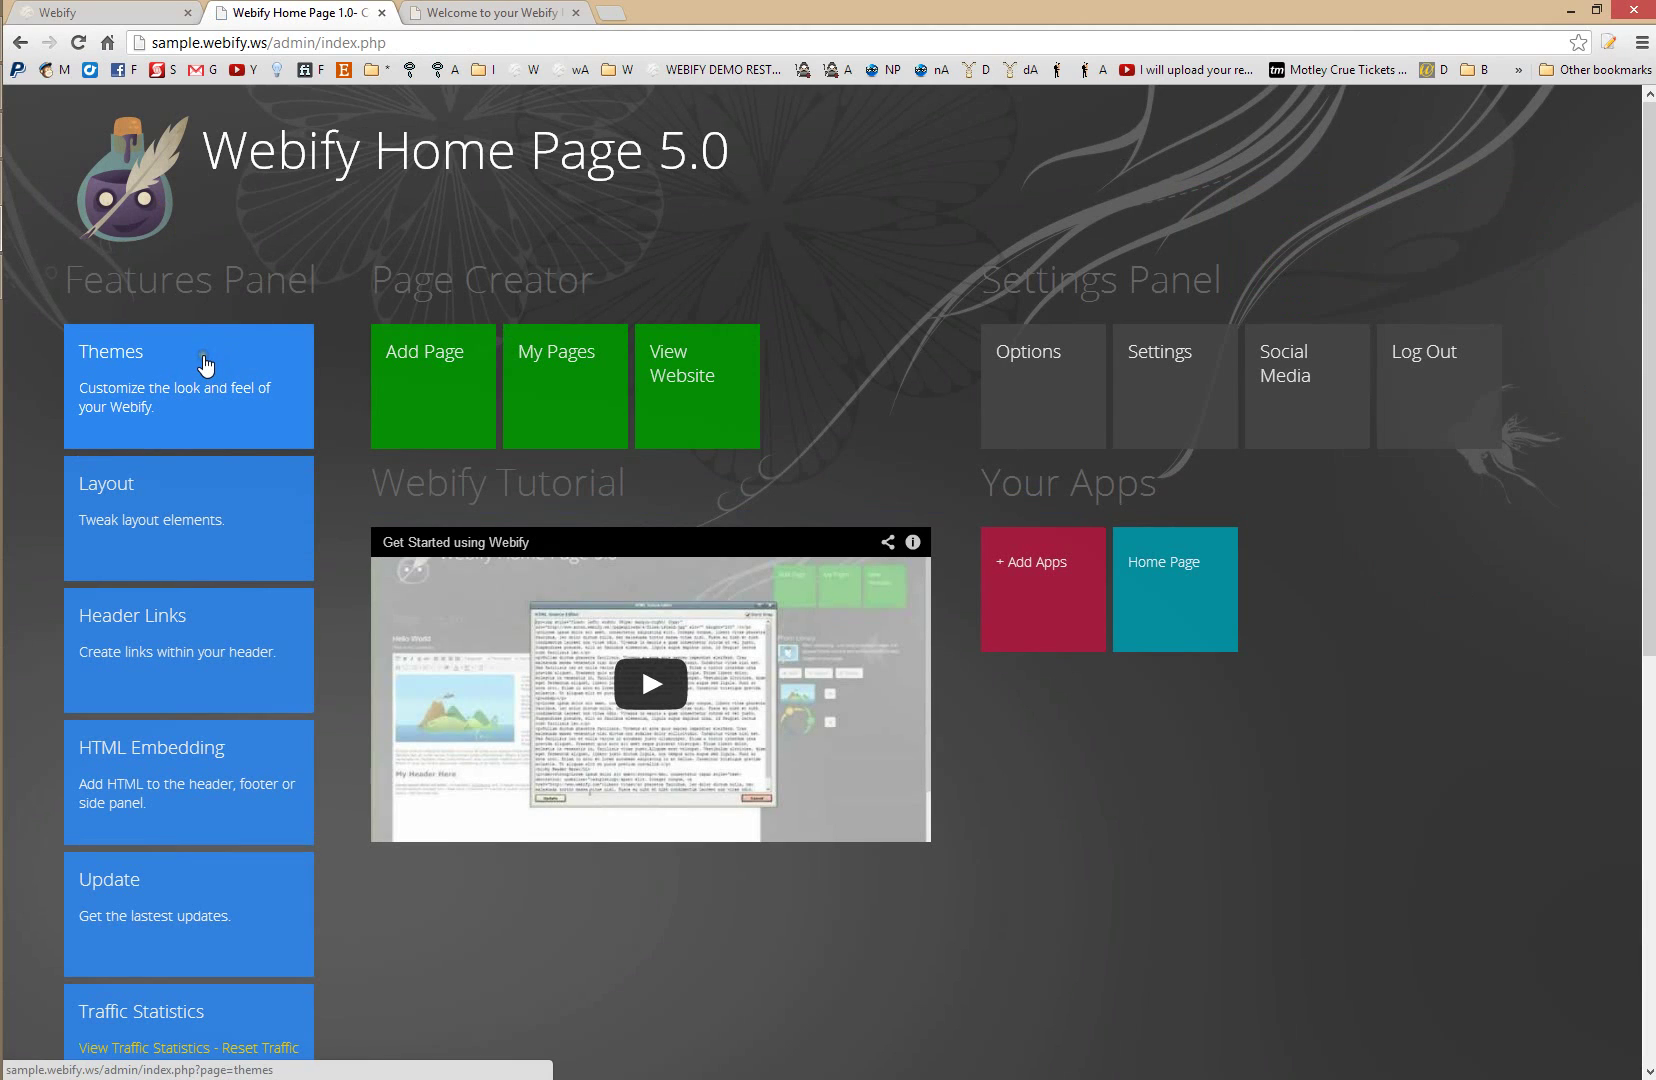
- Activate the webifized theme and reload the live site to see its new look
left_click(205, 365)
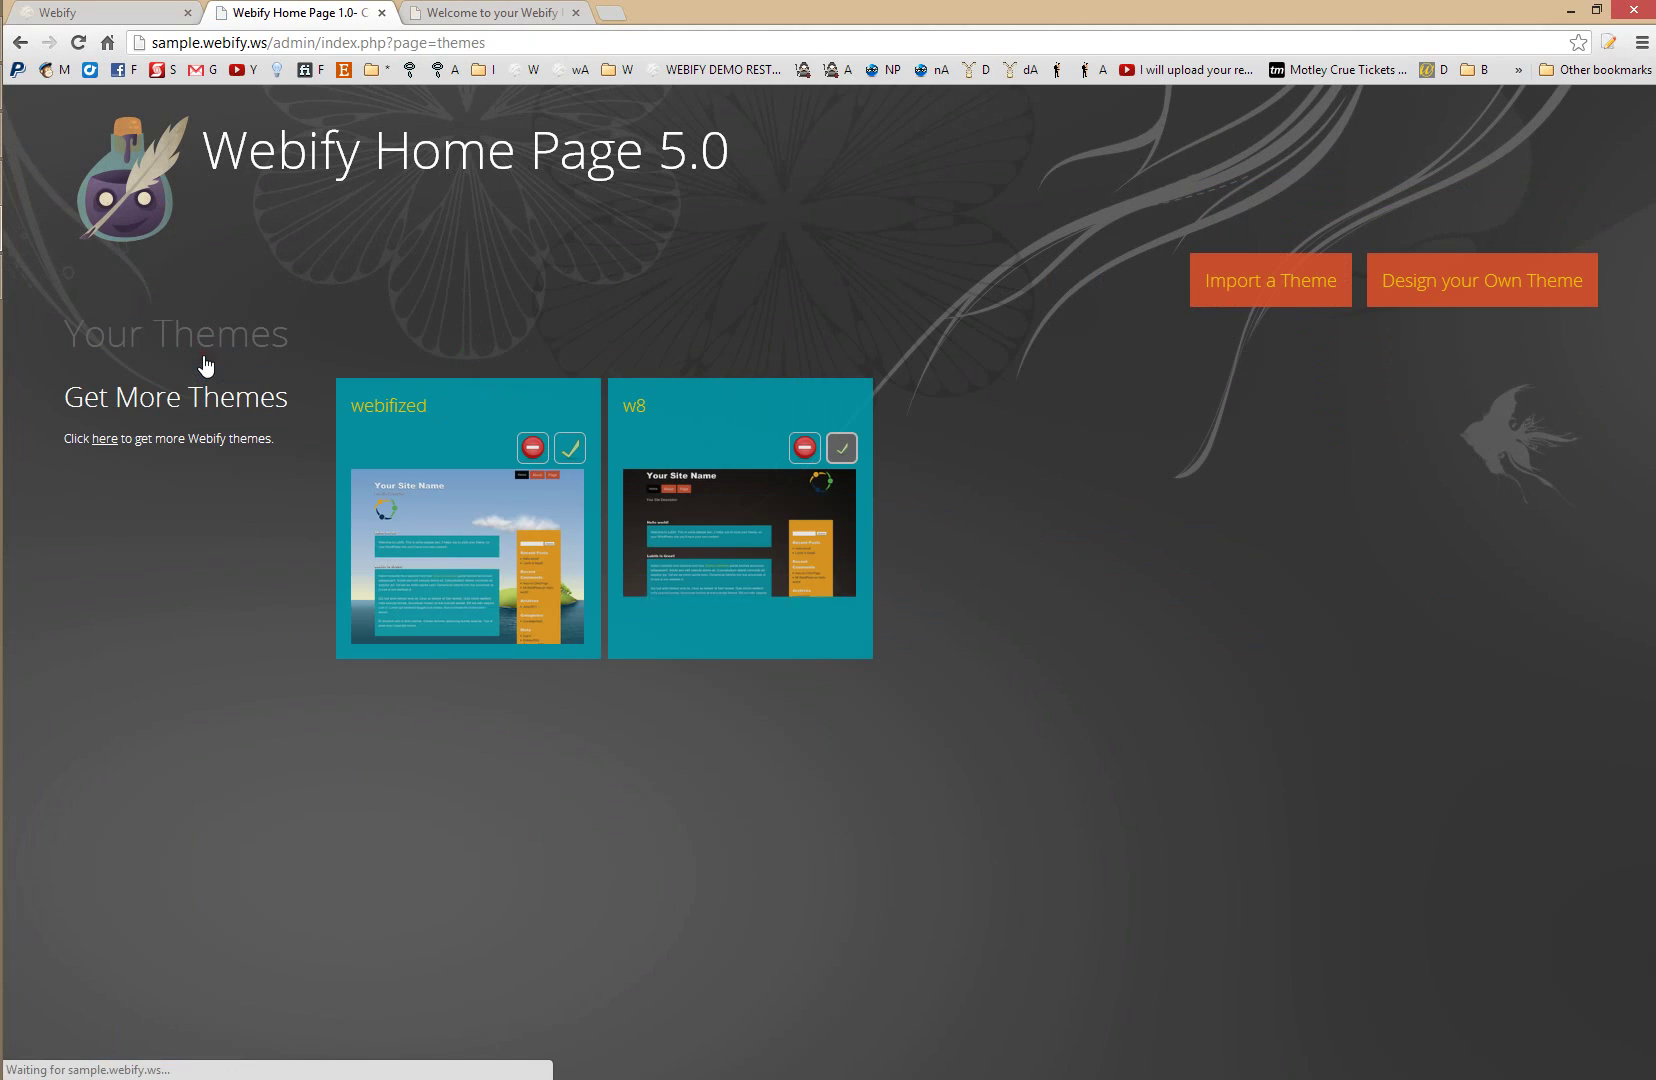
left_click(568, 450)
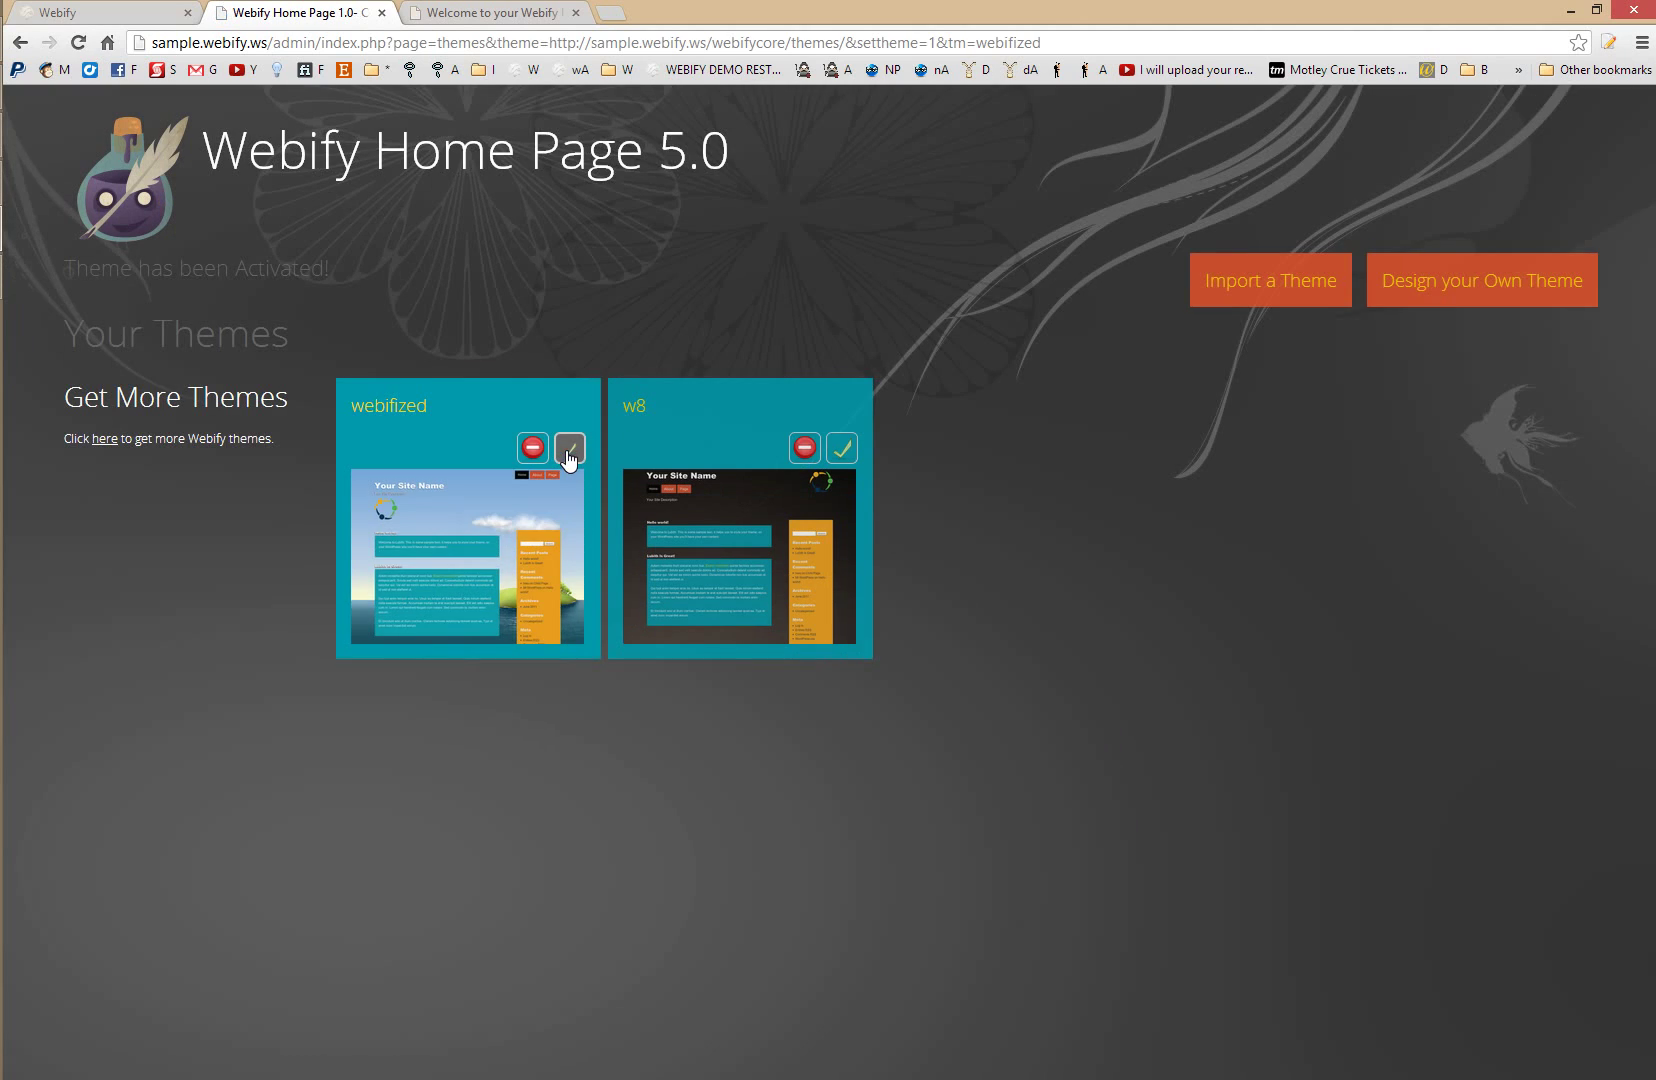
left_click(530, 14)
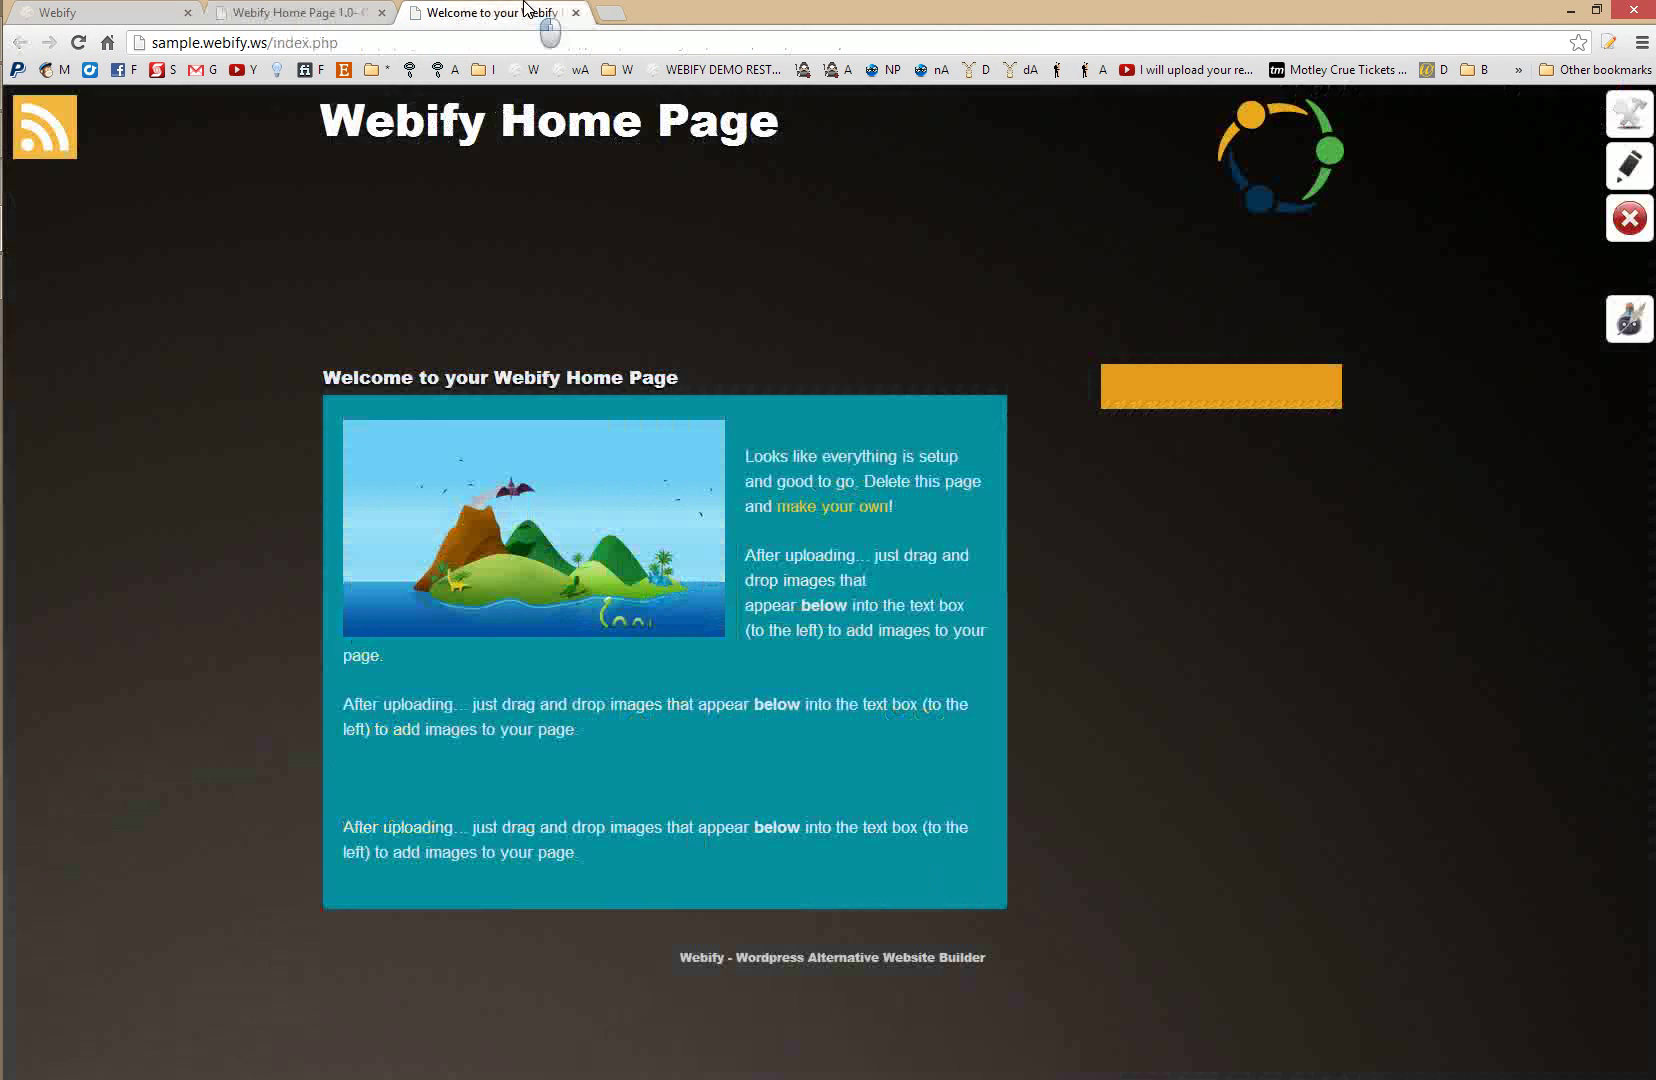
key("F5")
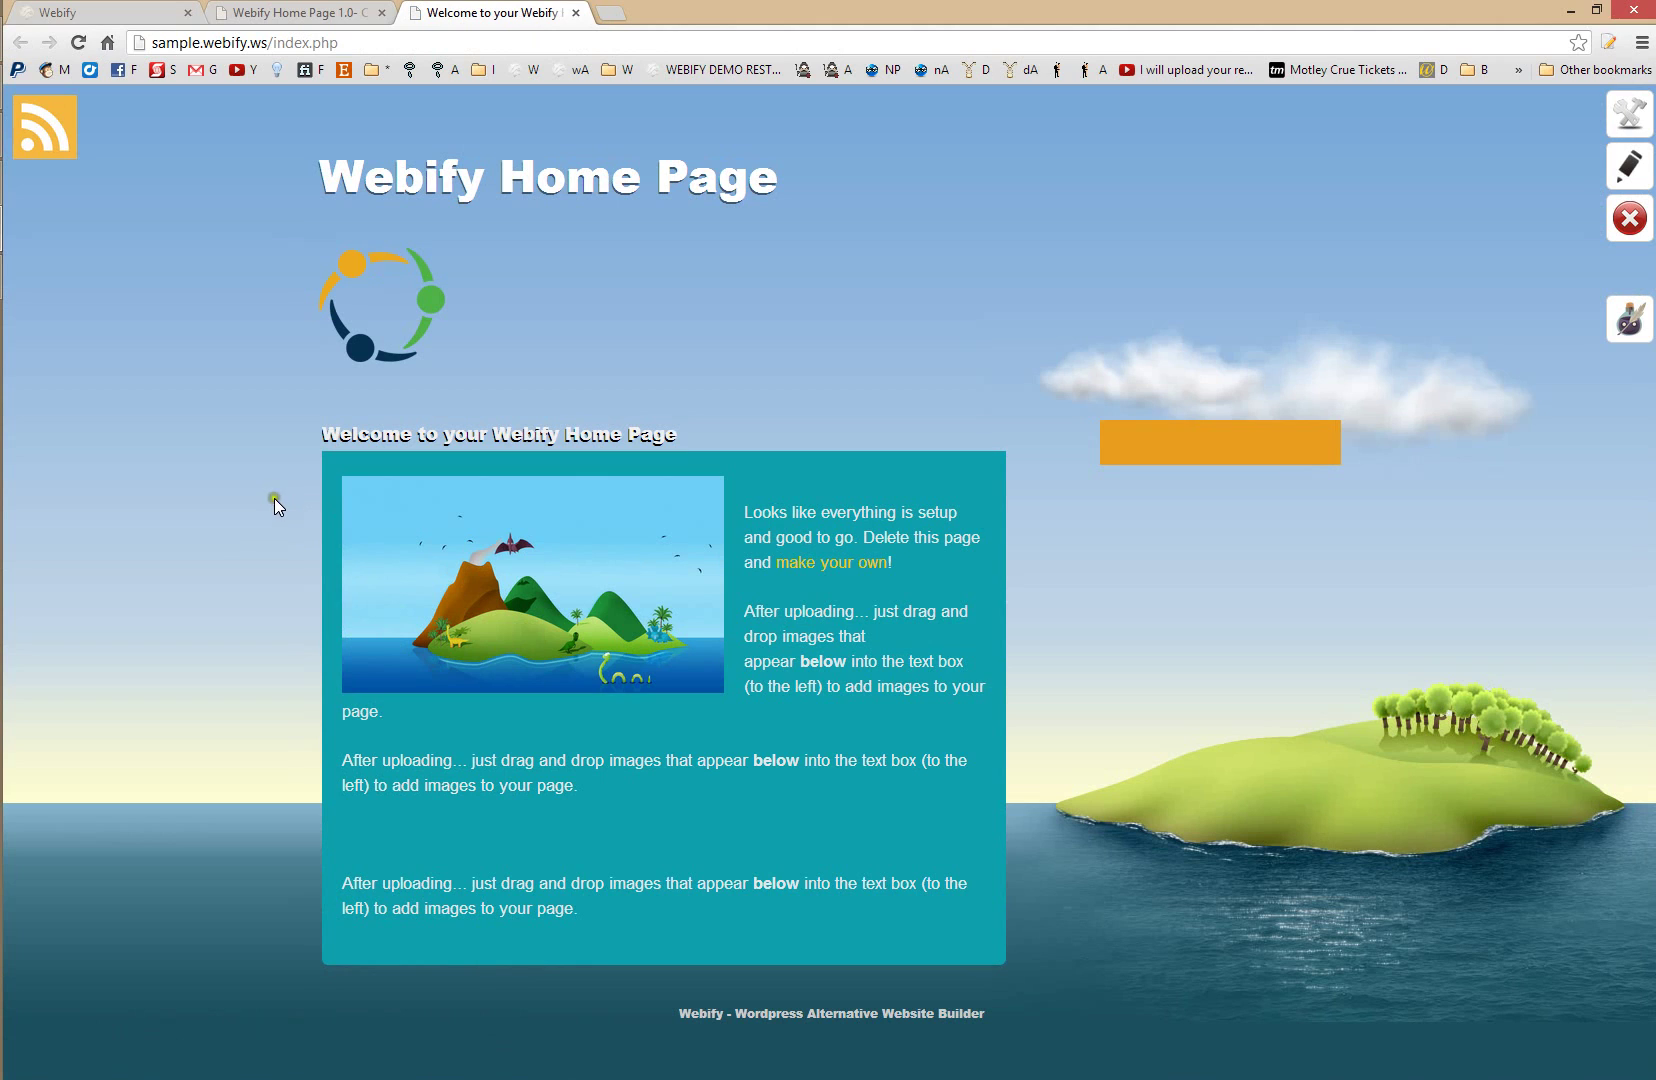
- Open the Design your Own Theme designer in a new tab
left_click(295, 12)
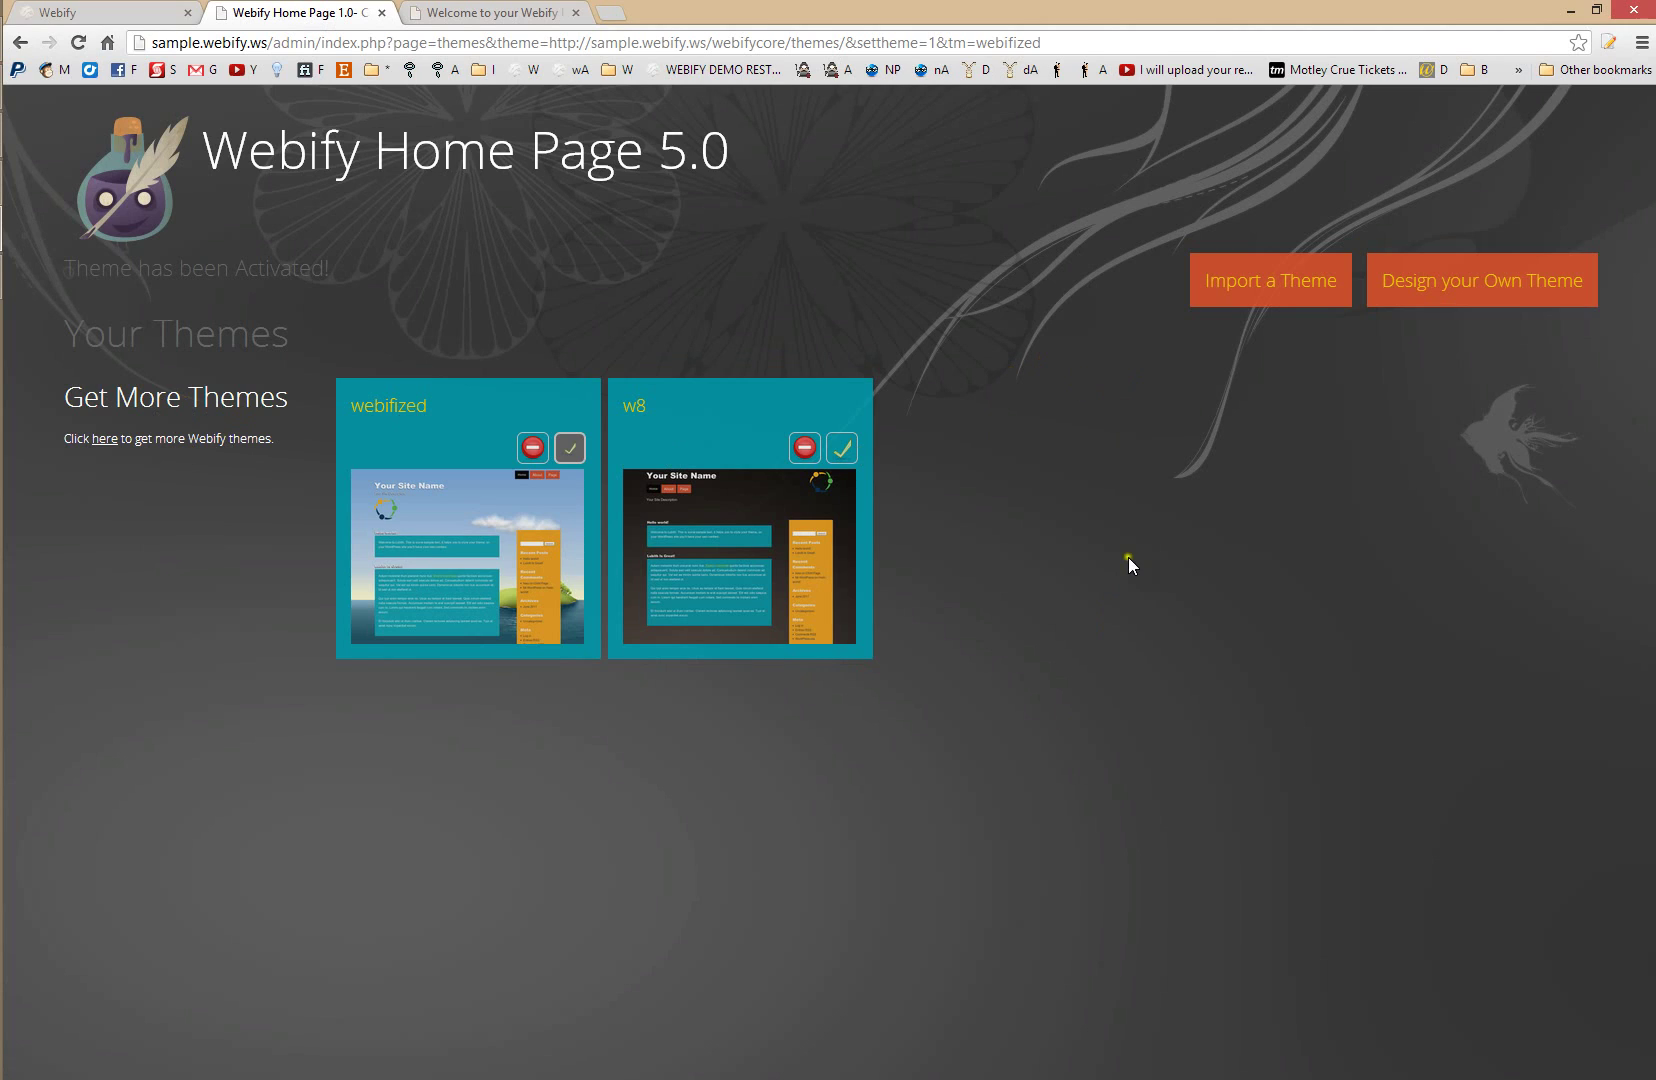
left_click(1397, 280)
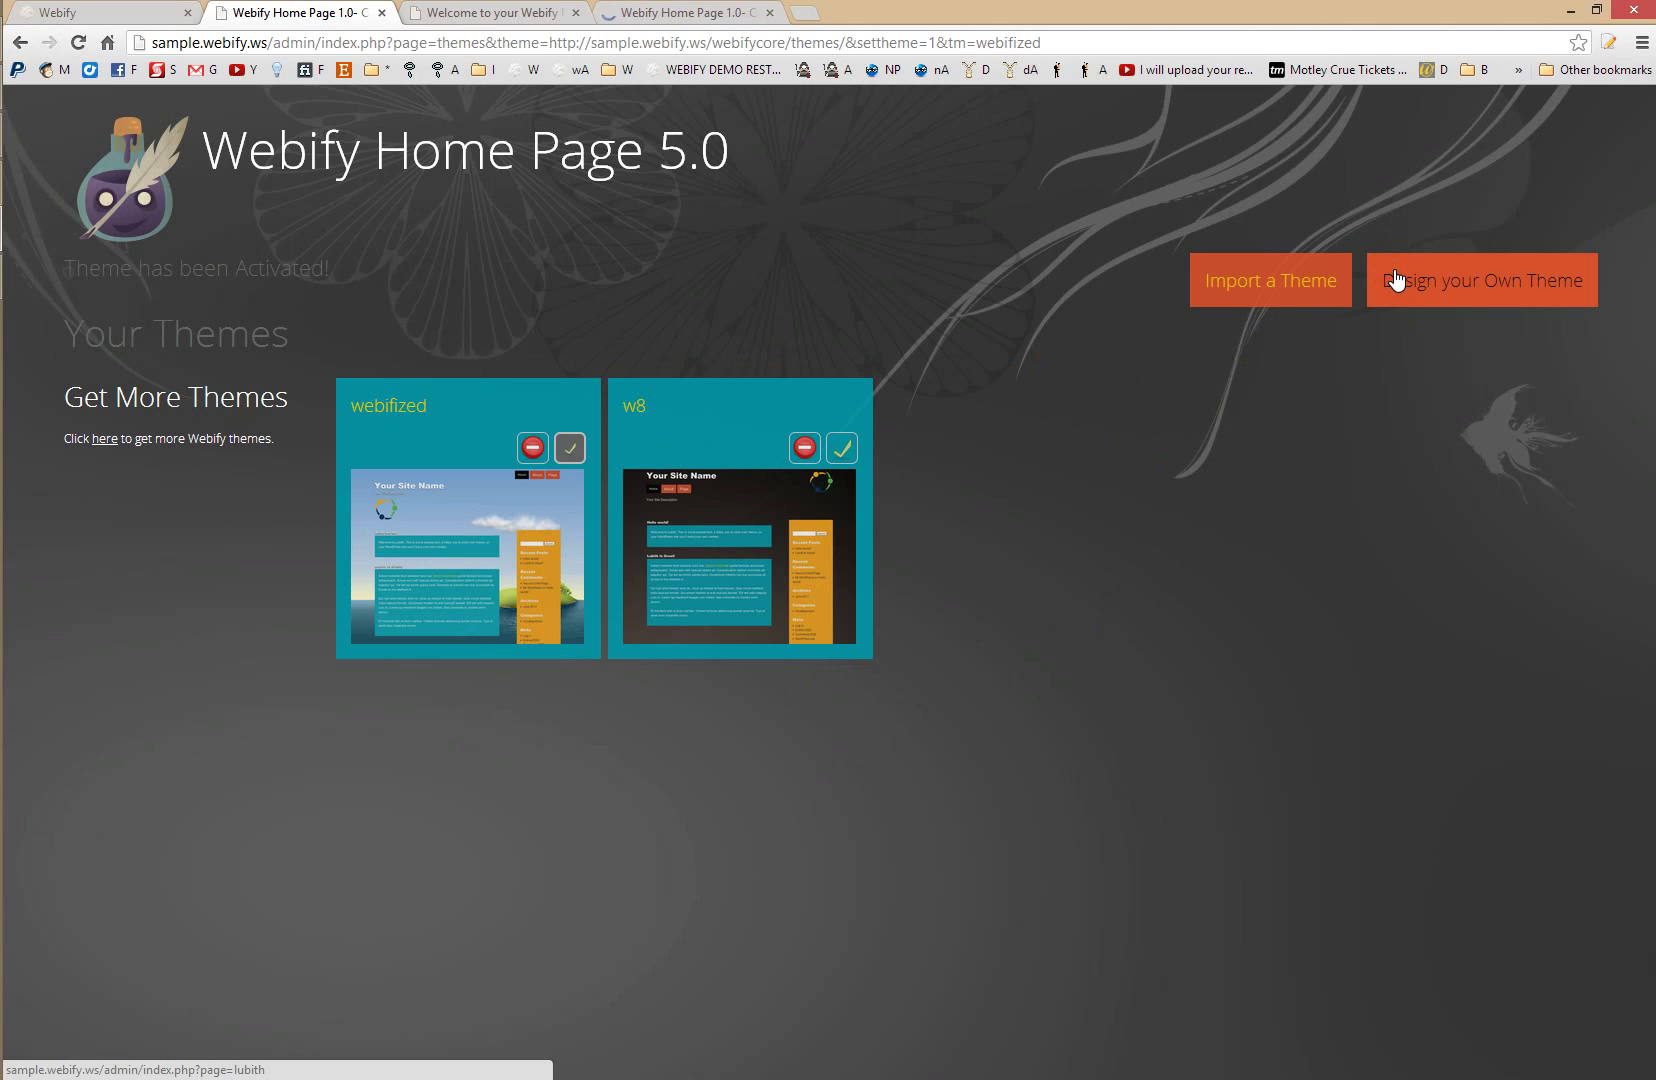
left_click(646, 9)
- Launch the Lubith theme generator and sign in with the account username and password
left_click(179, 347)
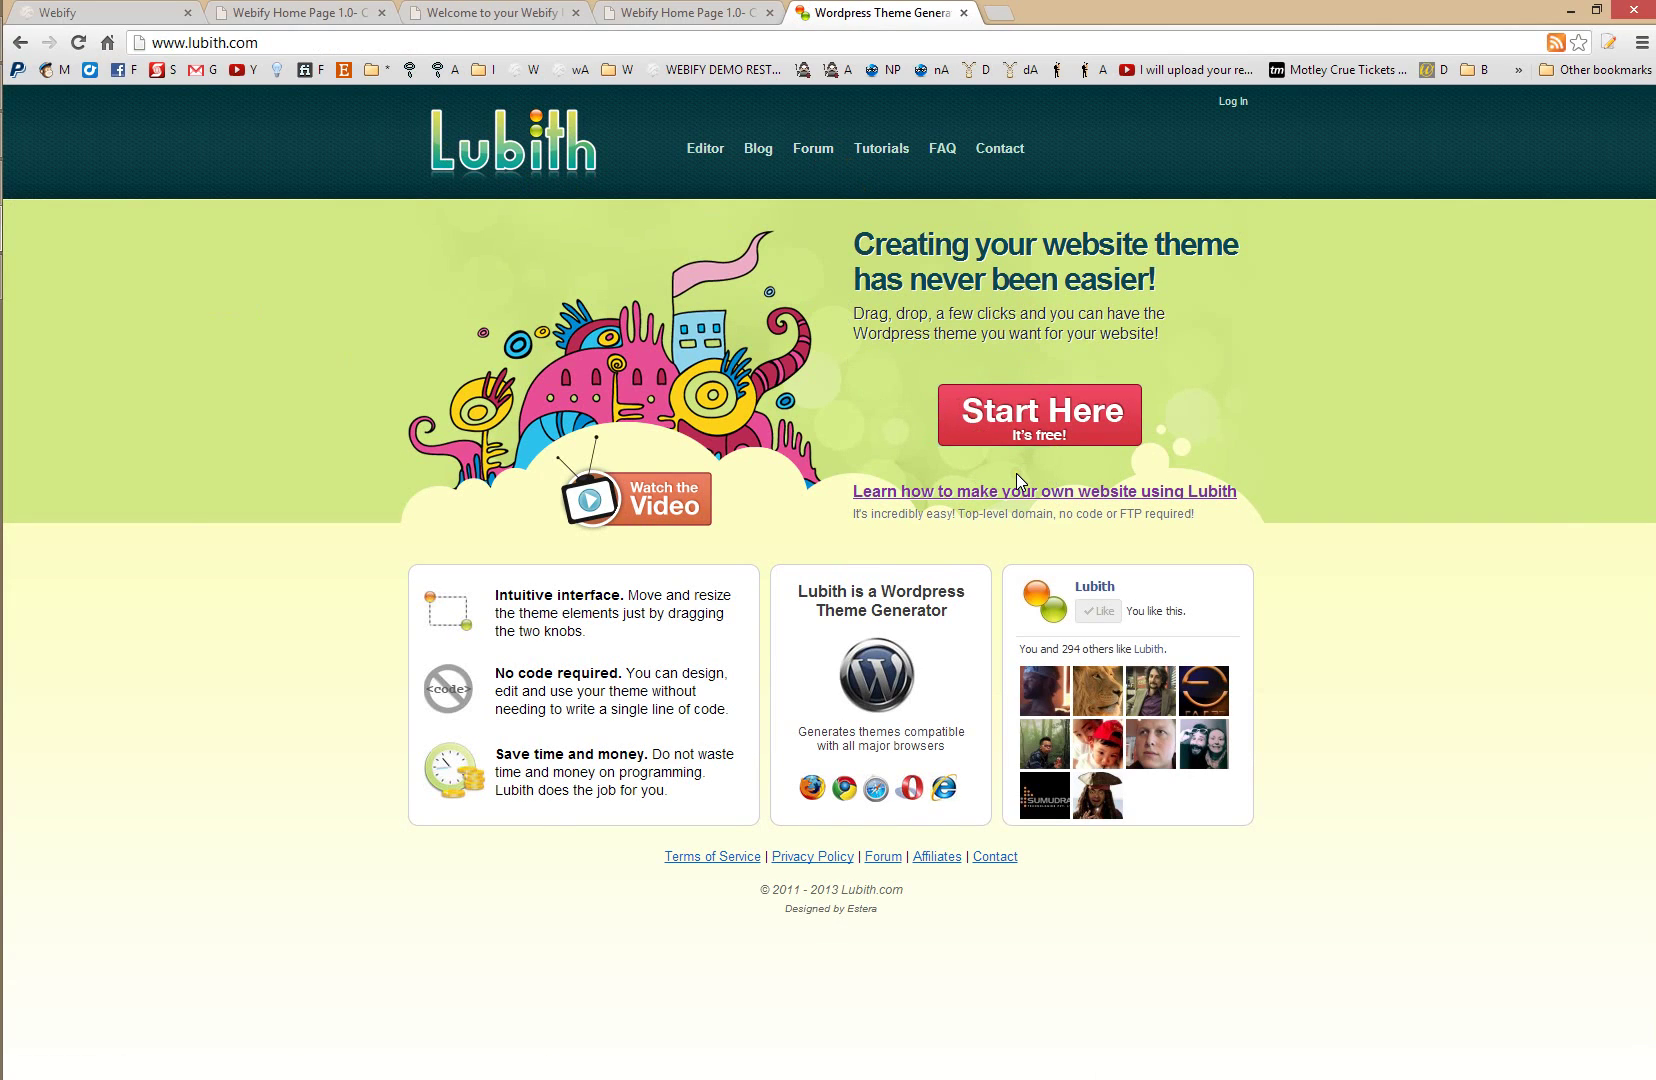
left_click(1032, 417)
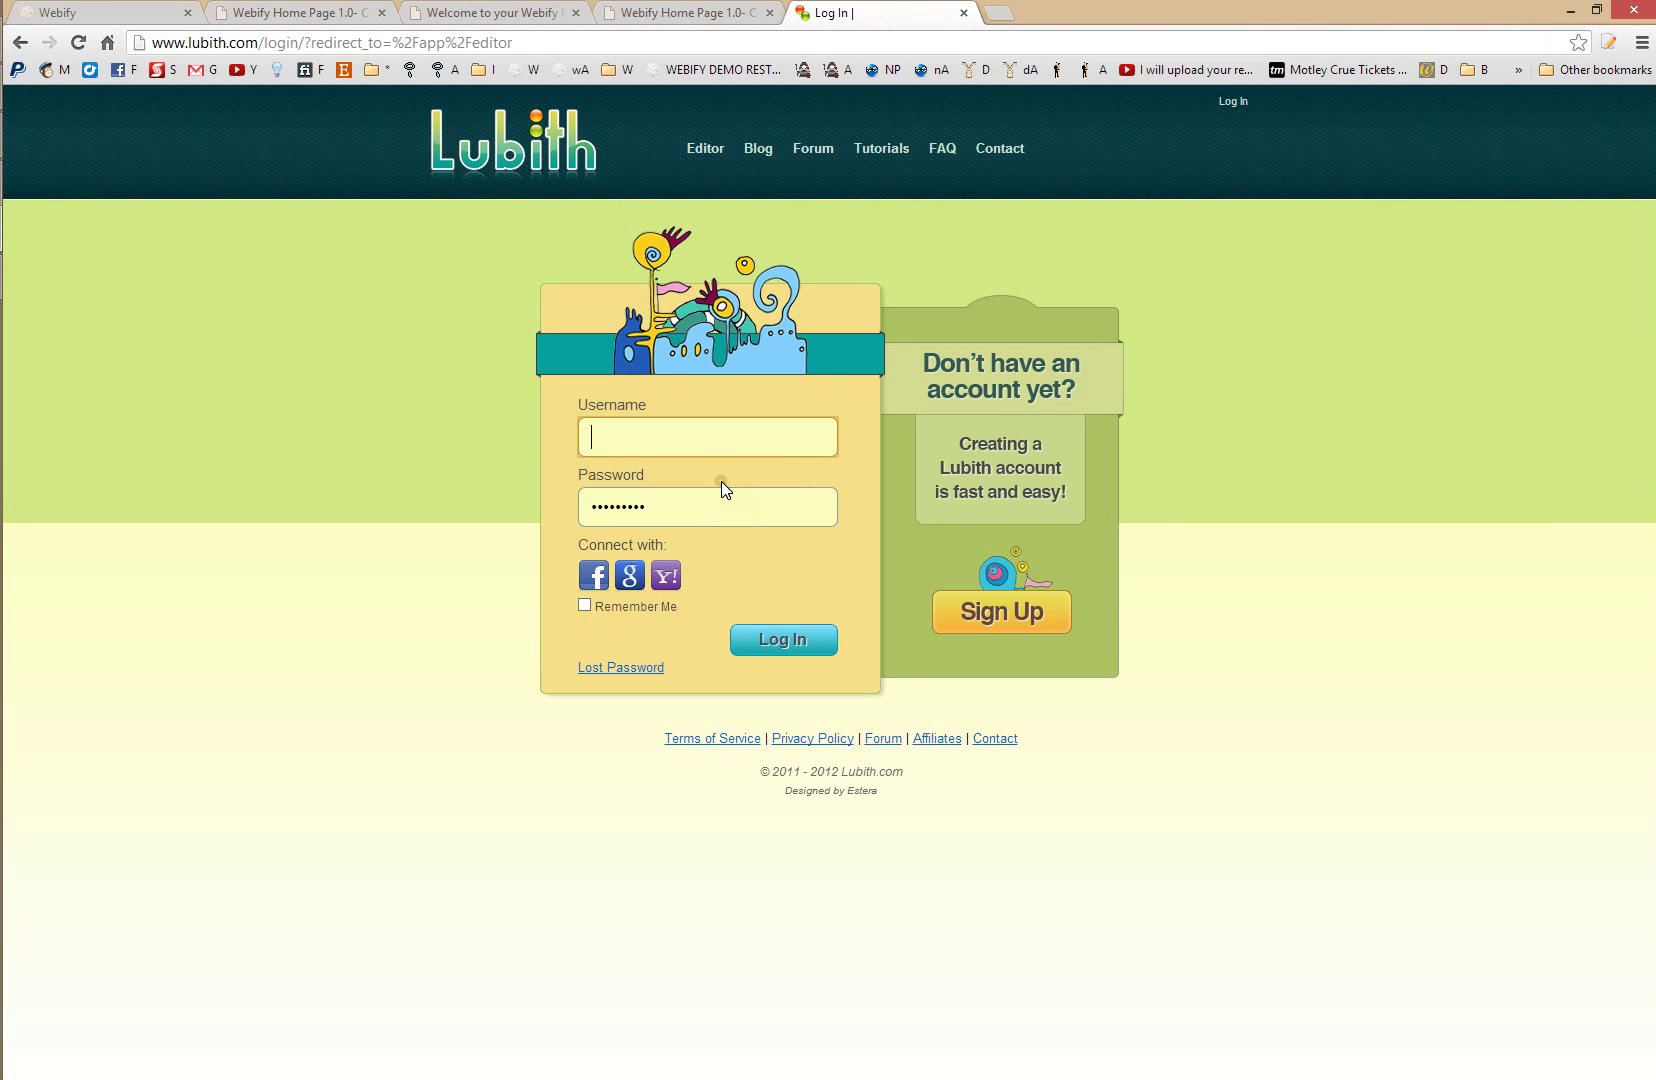
key("Return")
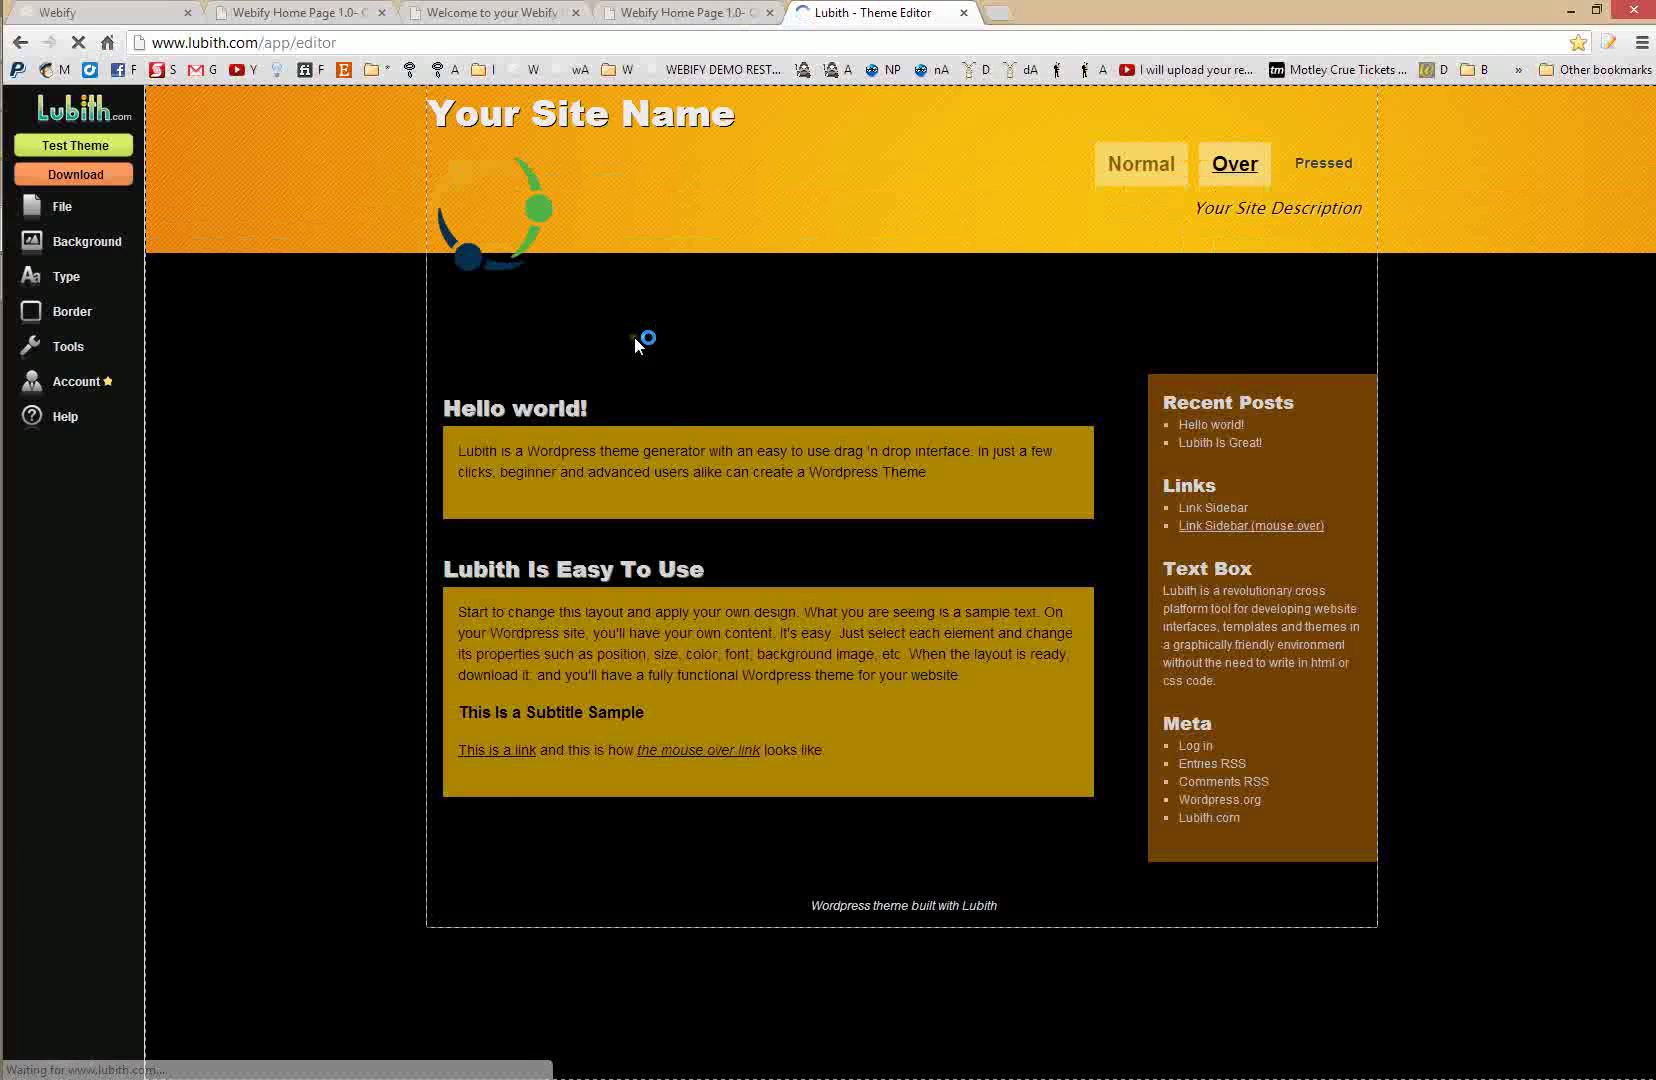
- Duplicate the current theme and move the header logo slightly lower
left_click(82, 205)
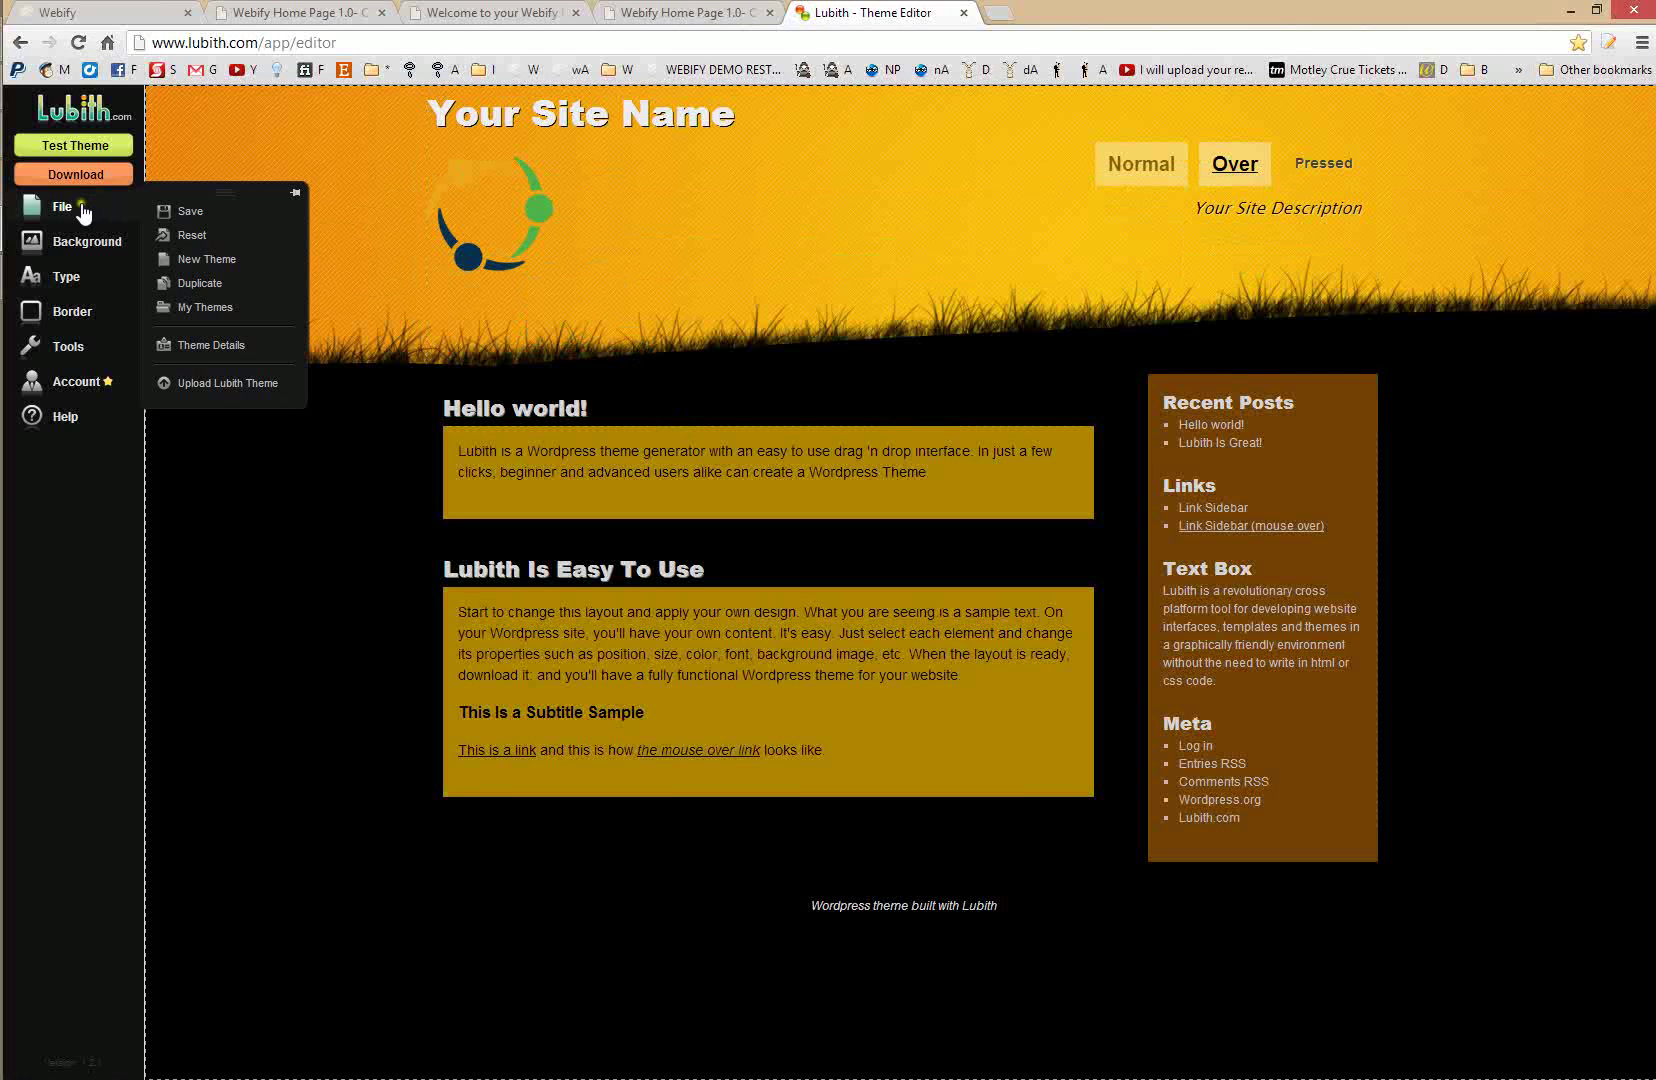
left_click(226, 283)
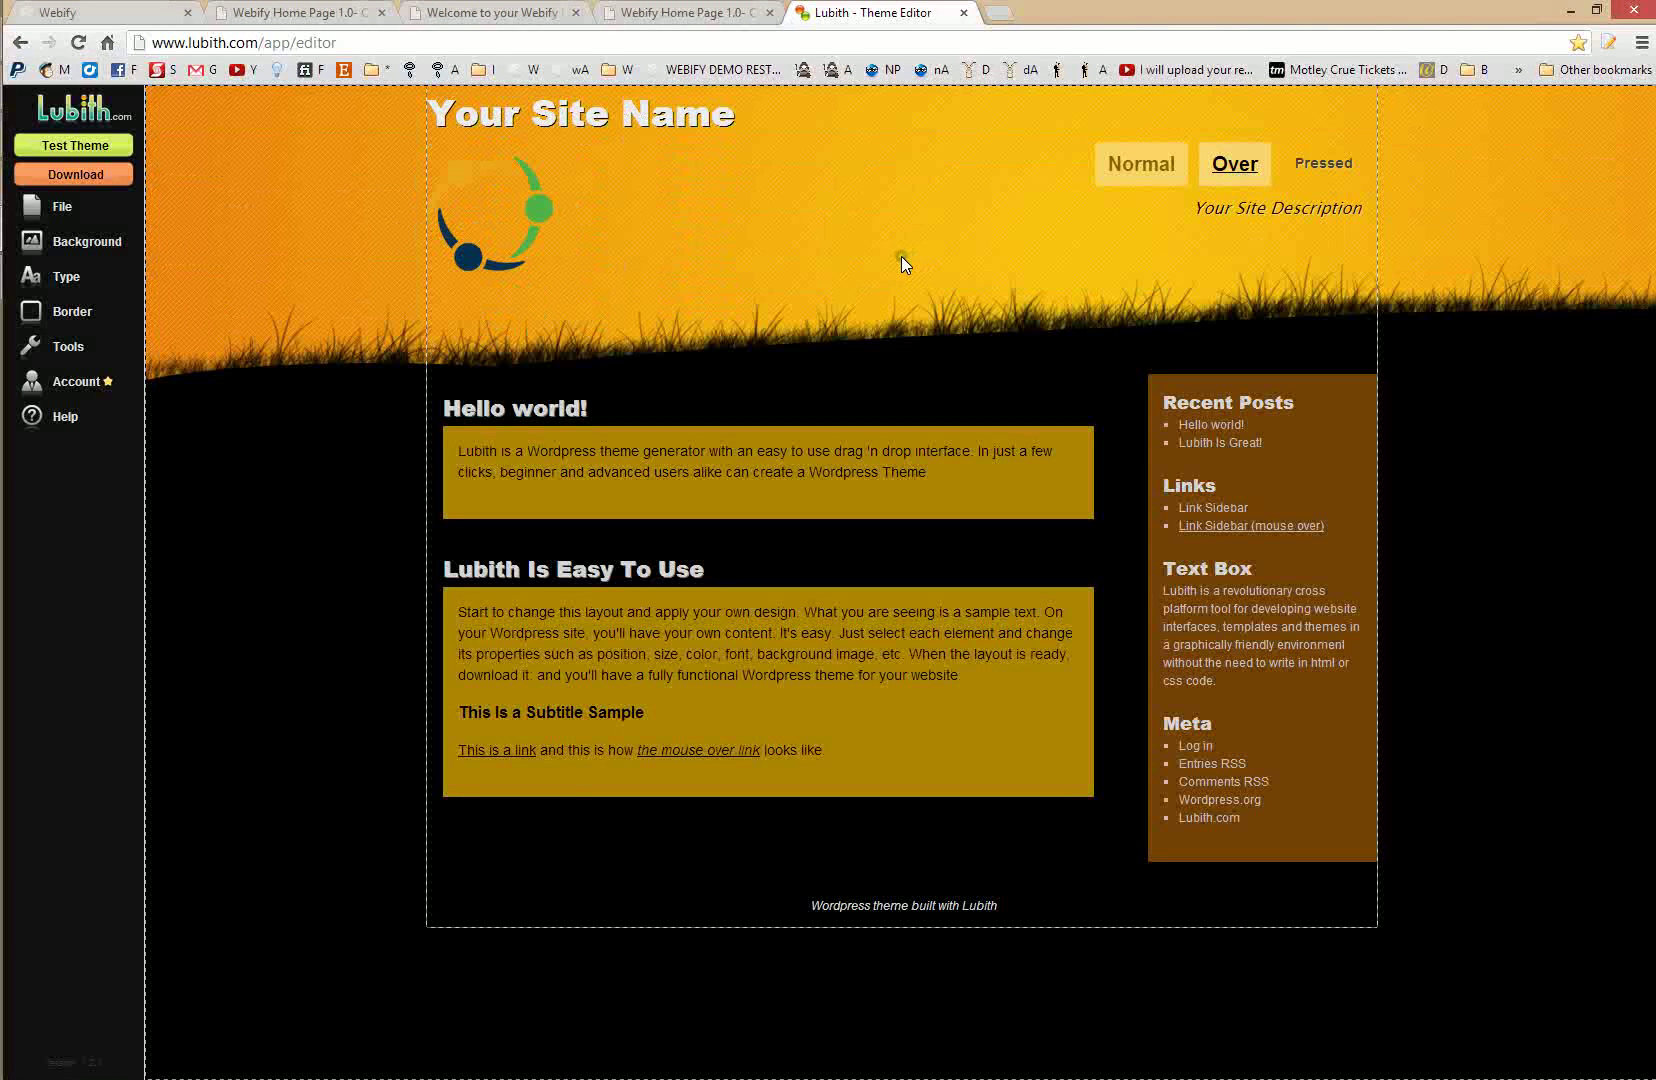
mouse_move(100, 241)
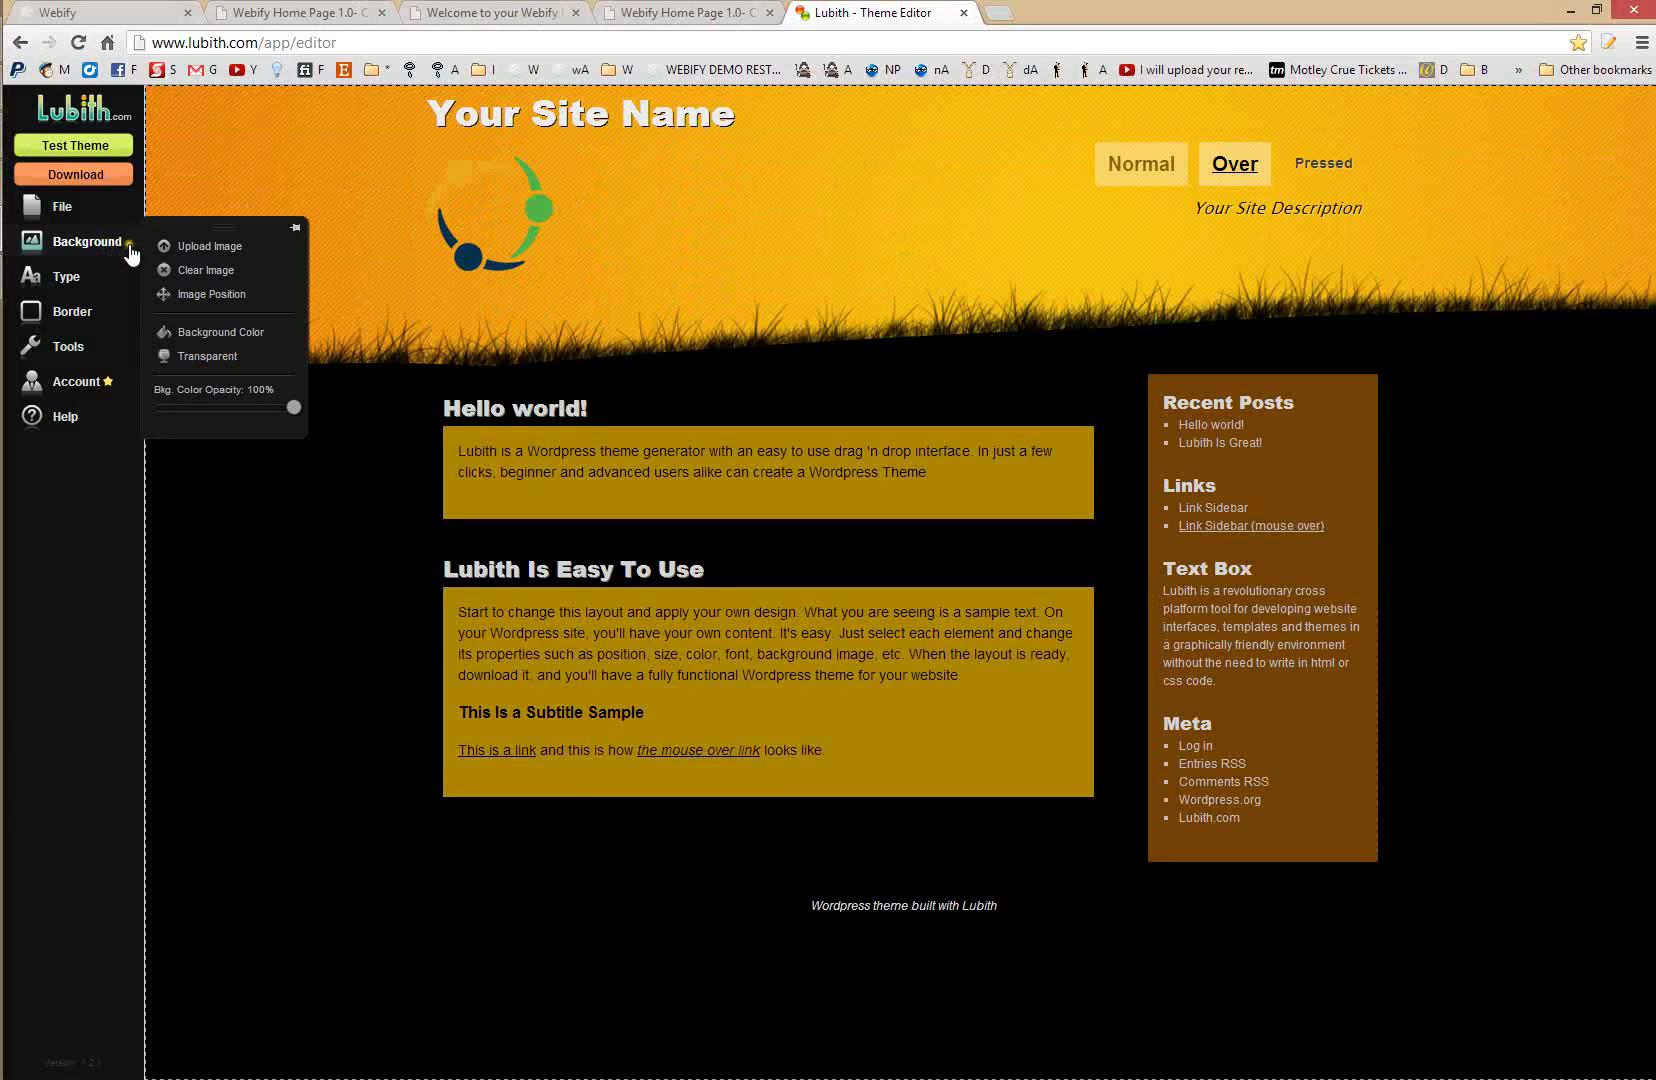
left_click(434, 159)
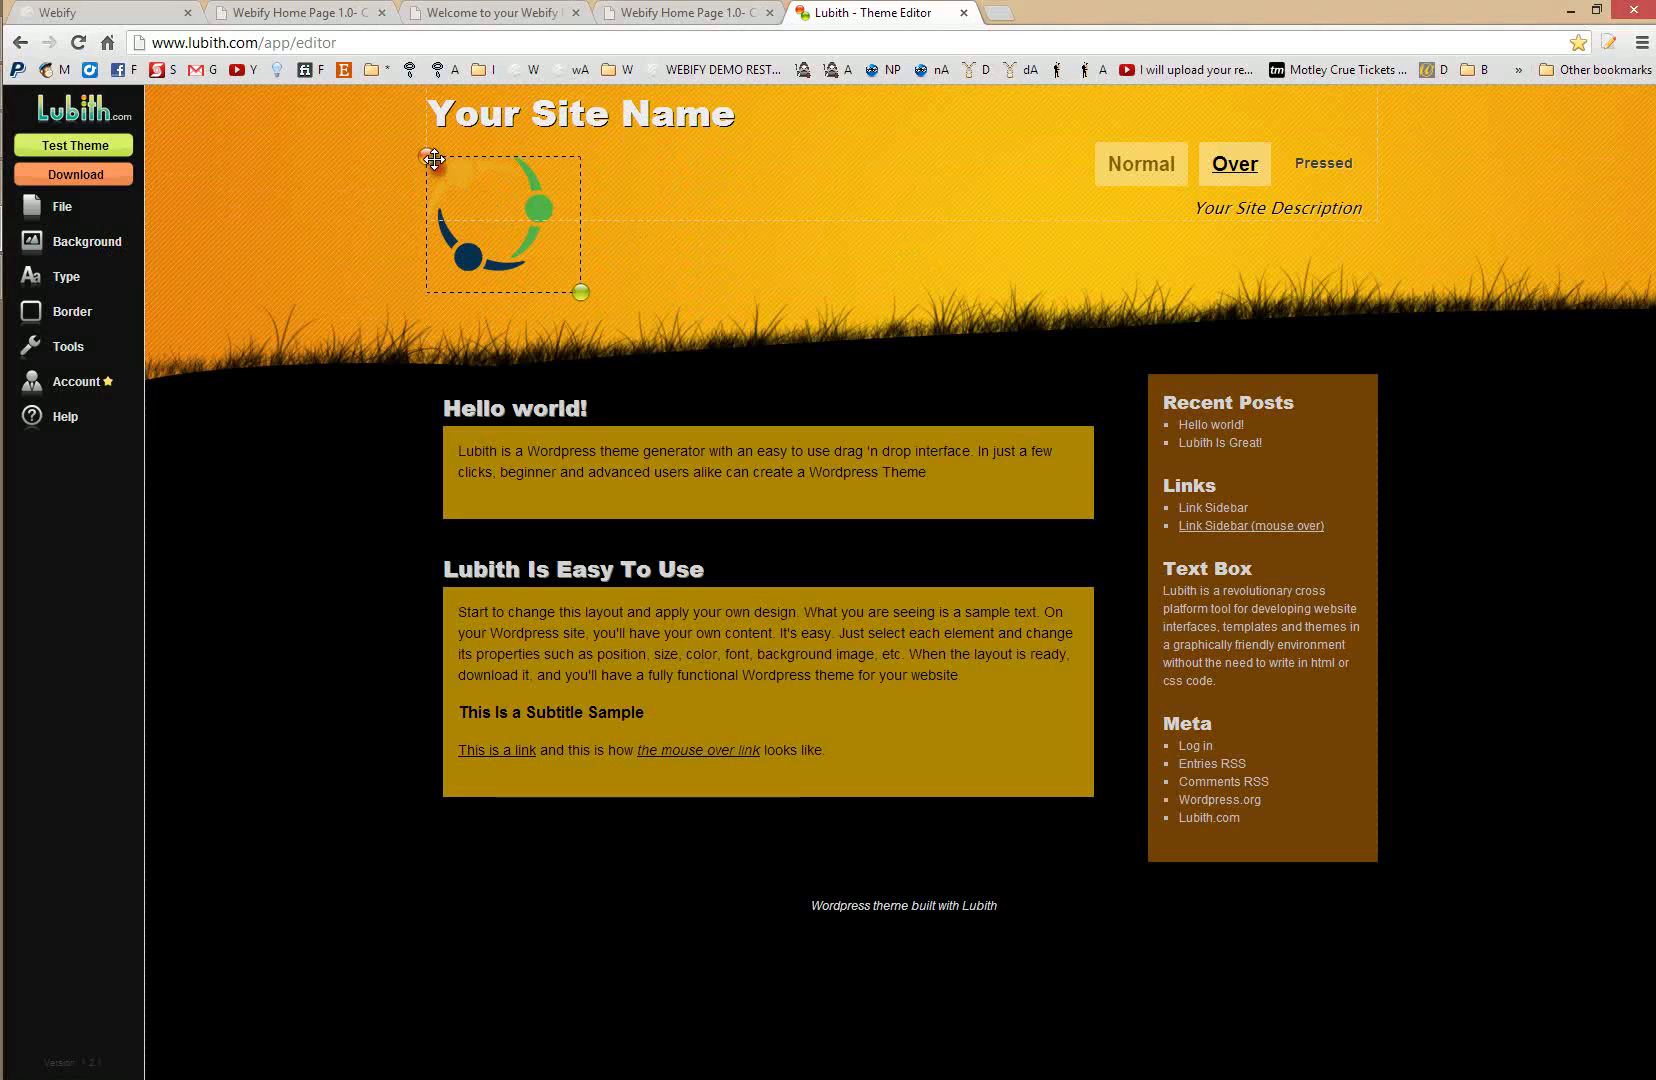
mouse_move(434, 159)
left_mouse_down()
mouse_move(502, 160)
mouse_move(434, 170)
left_mouse_up()
- Upload a portrait photo as the logo box background
mouse_move(87, 246)
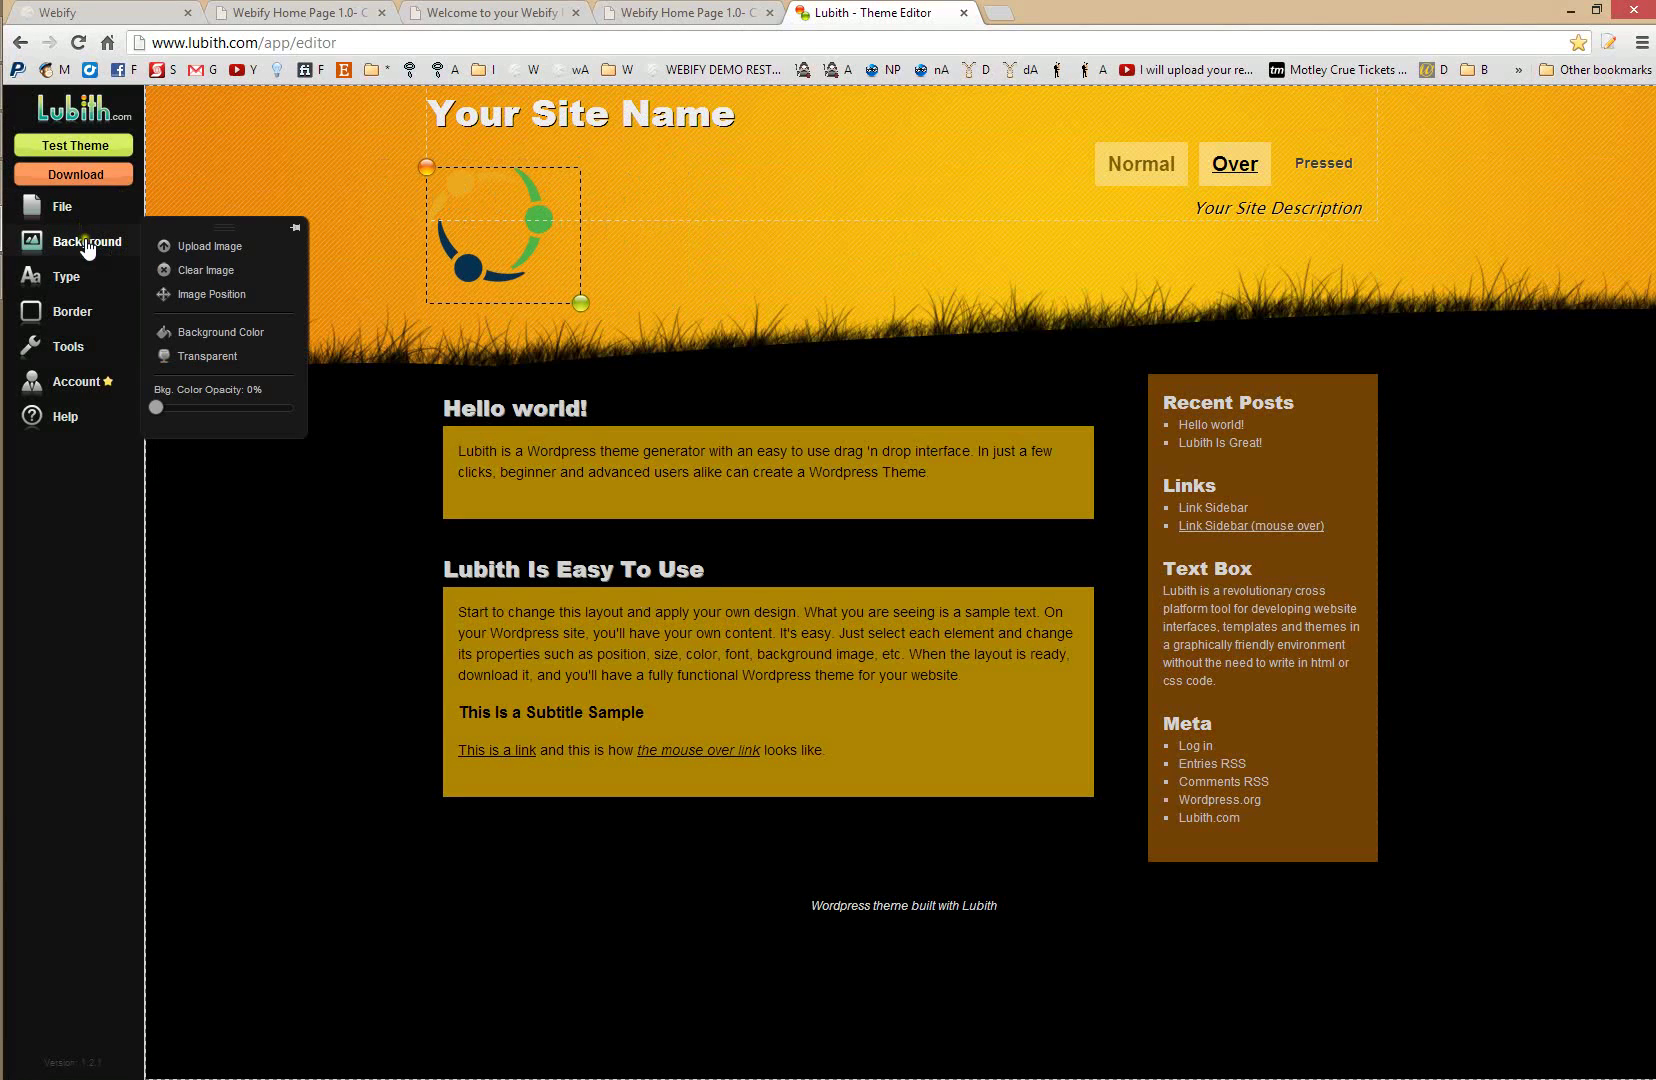
left_click(210, 246)
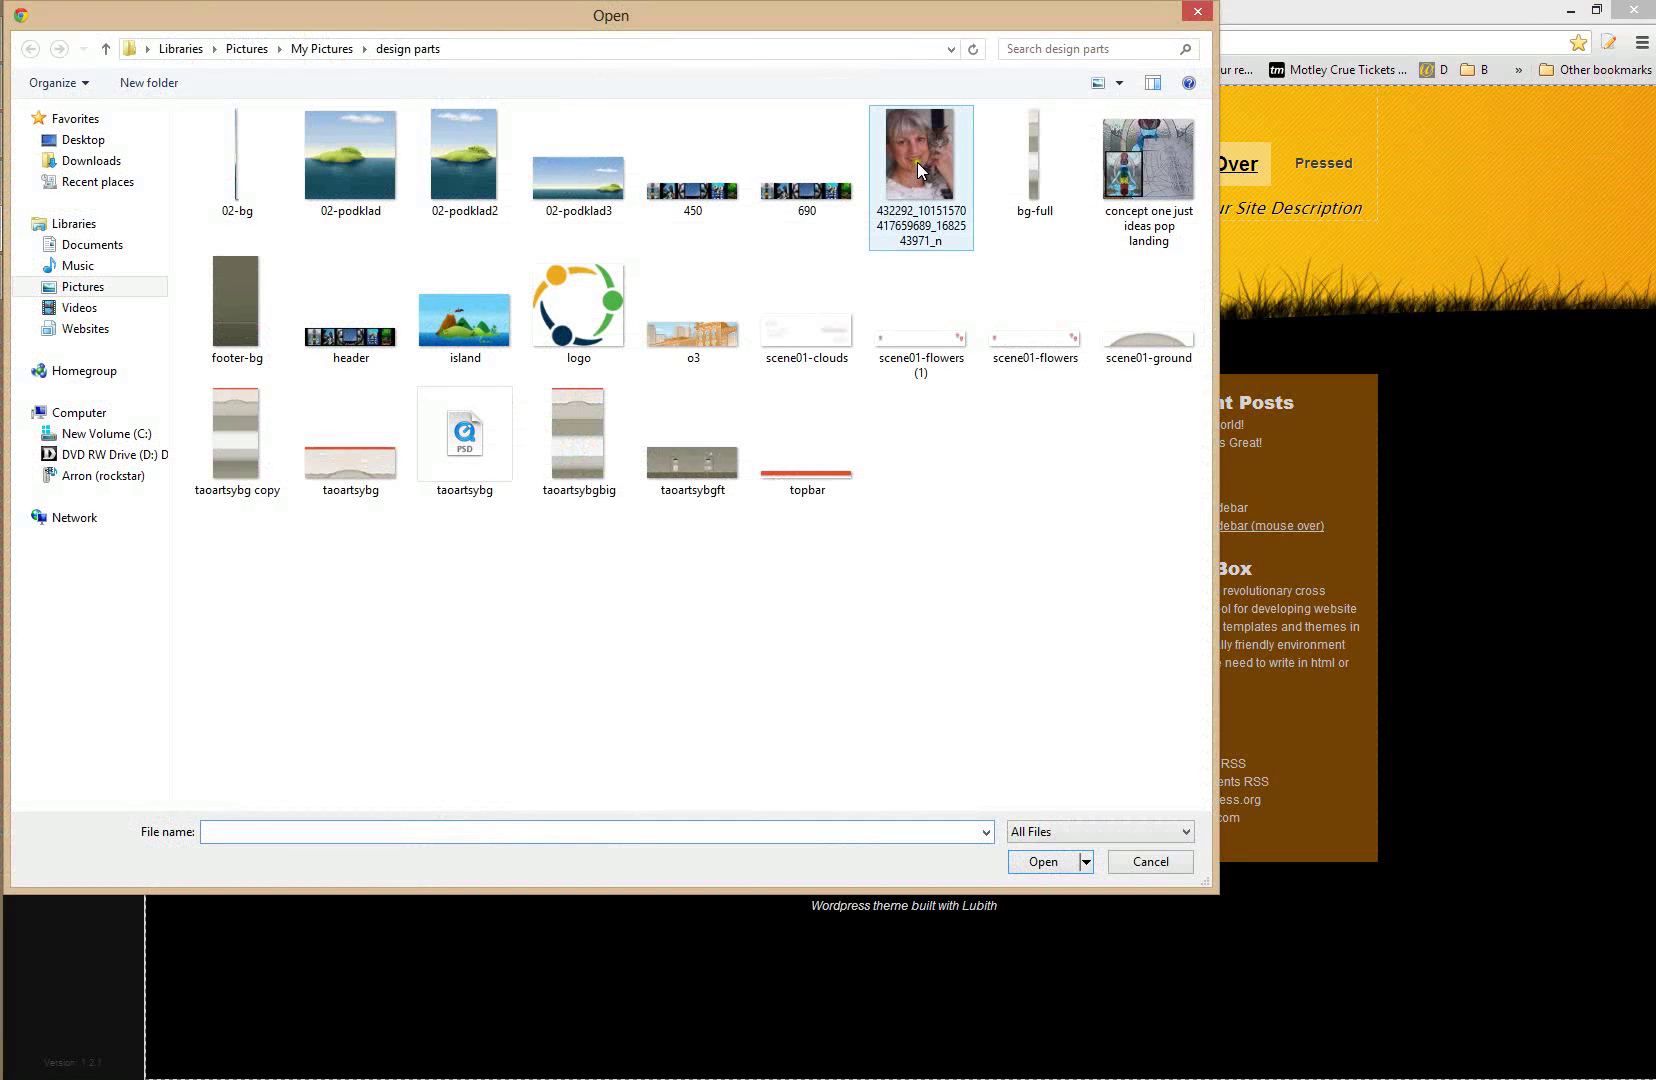
double_click(928, 185)
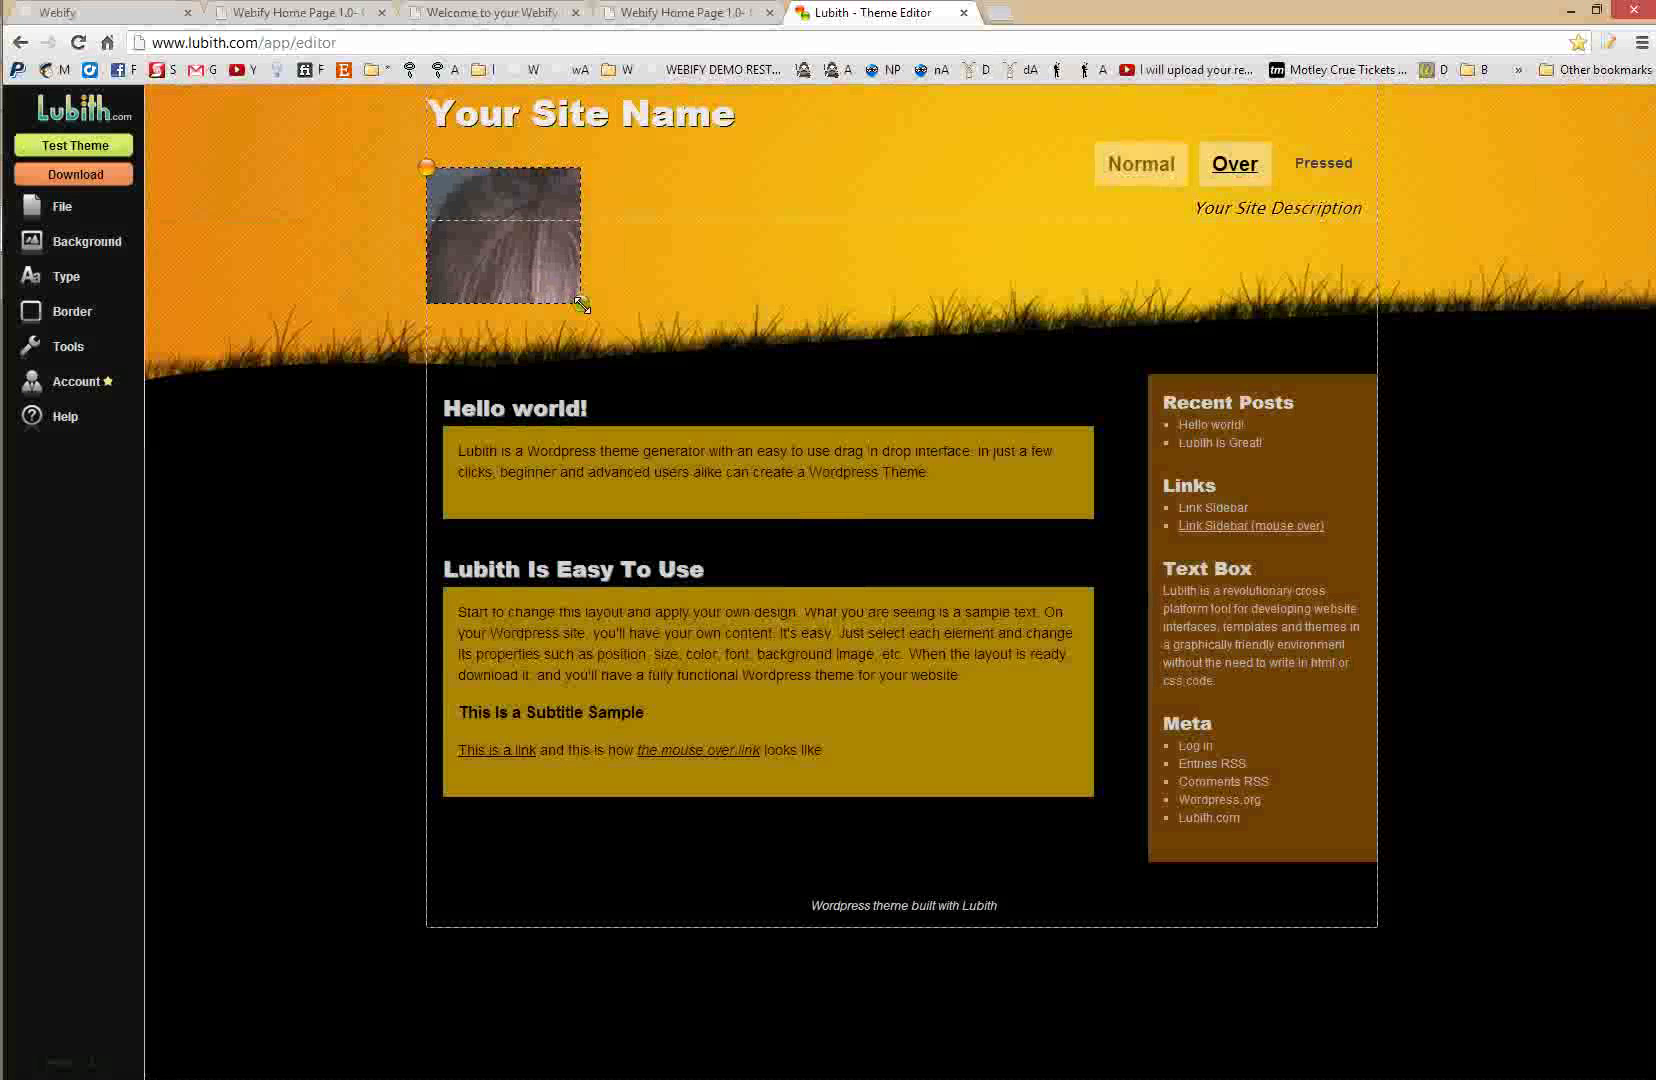
- Replace the box background with the o3 image after the concept landing image proves too large
left_click(125, 238)
left_click(188, 248)
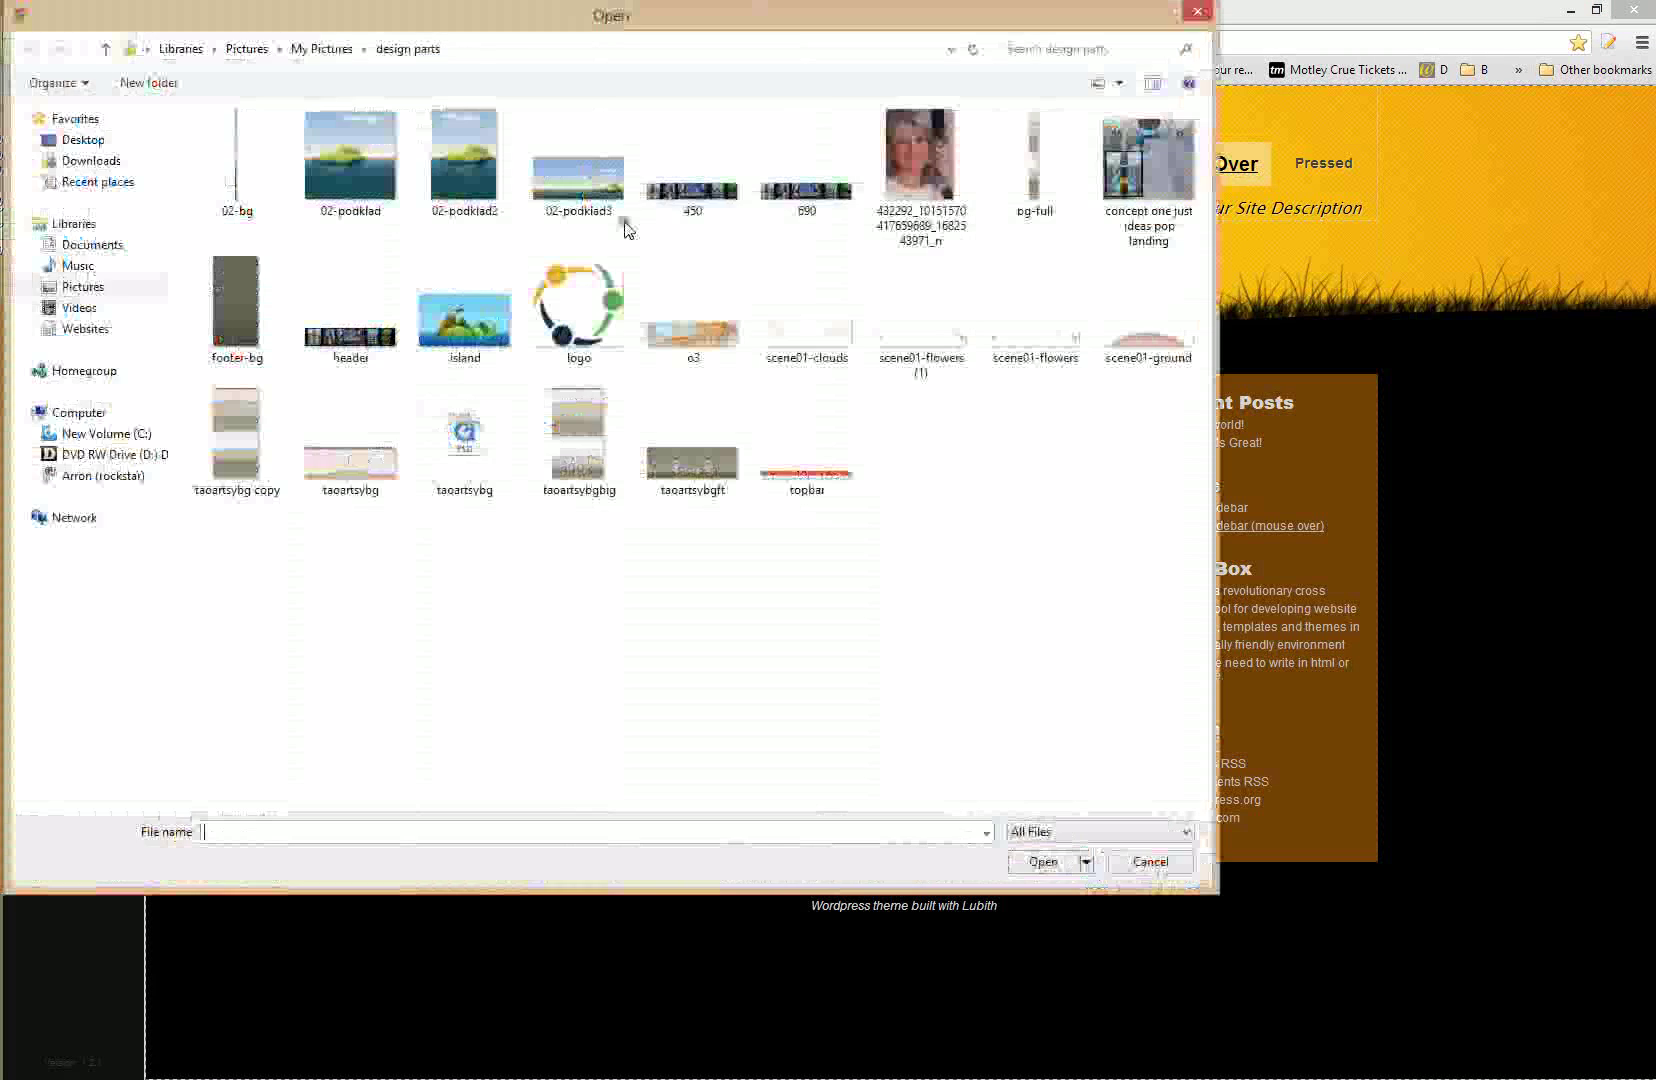
left_click(1153, 158)
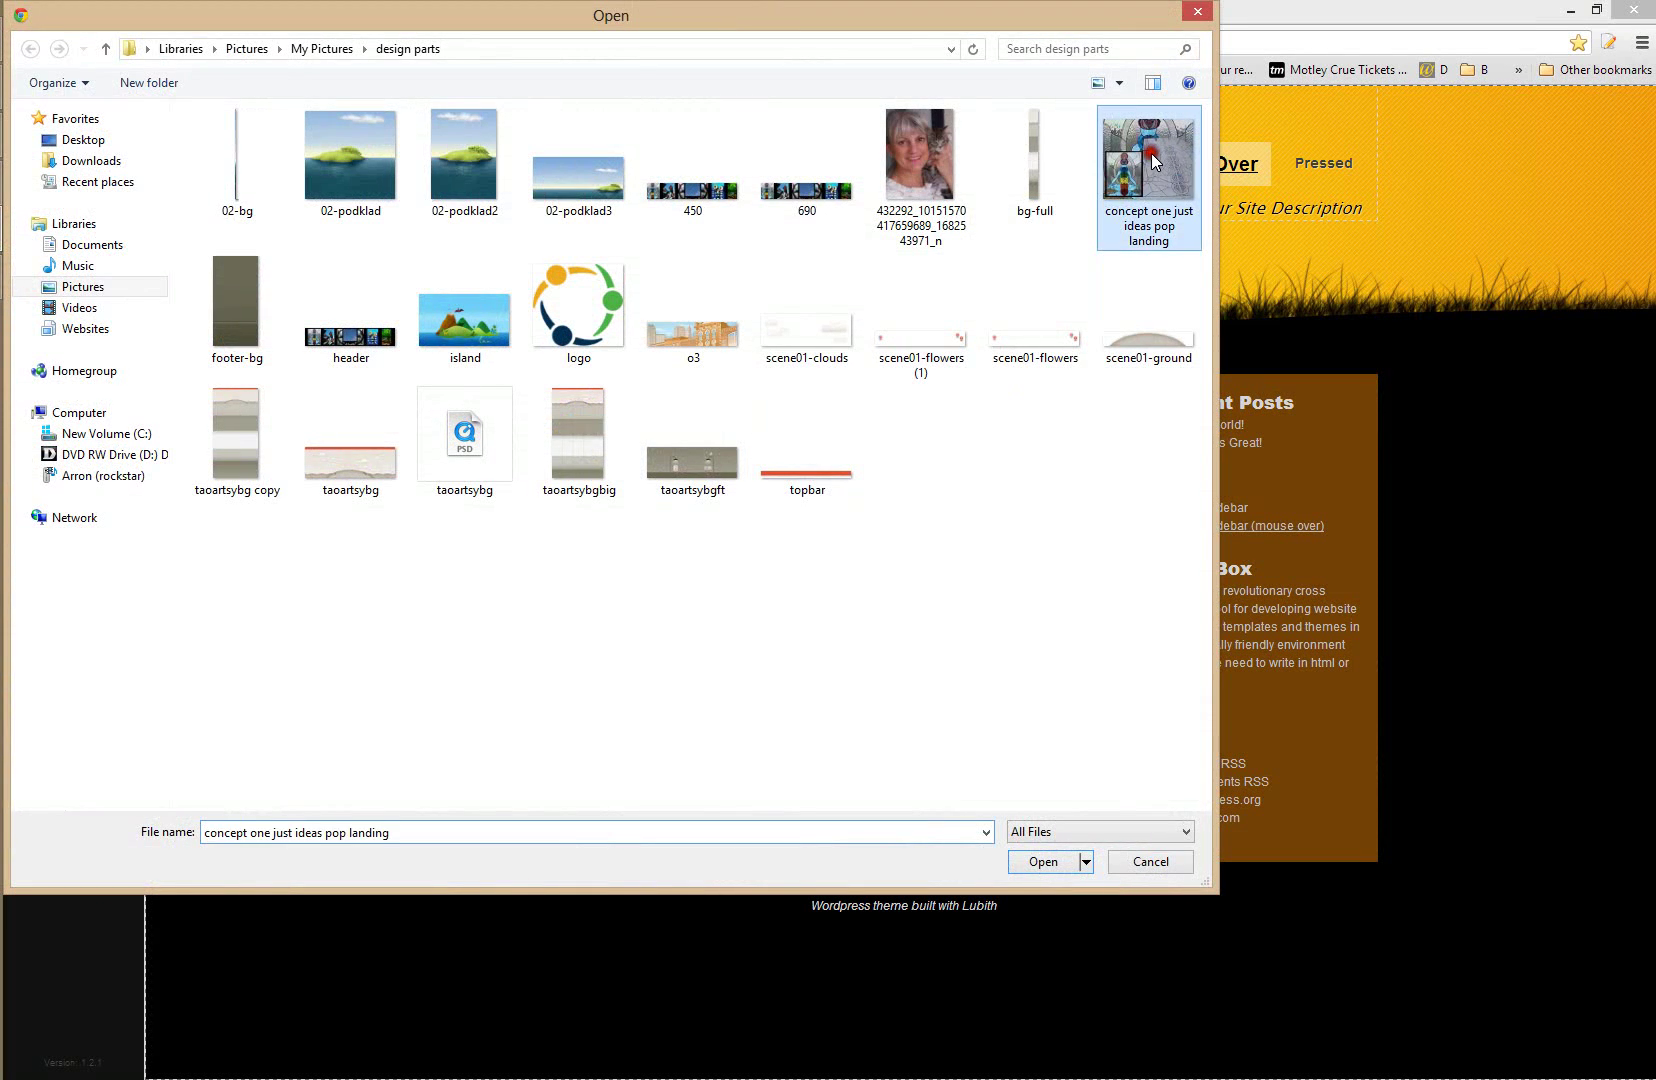
double_click(1151, 155)
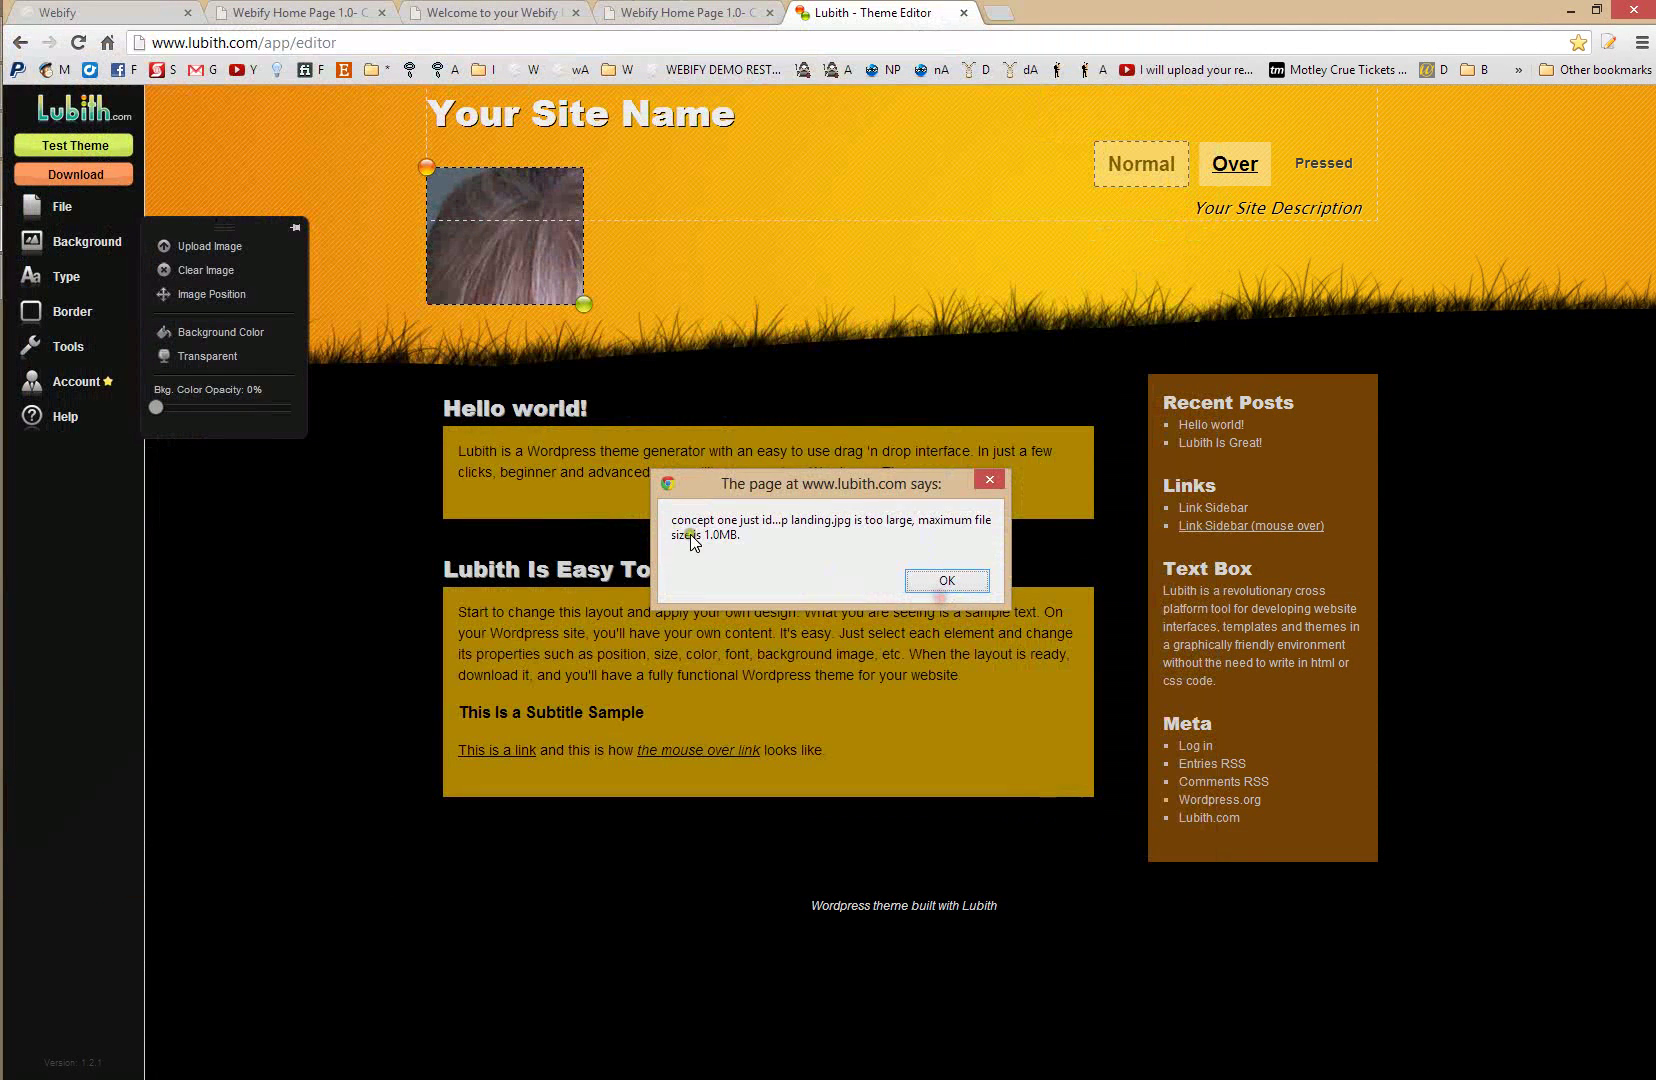
left_click(941, 582)
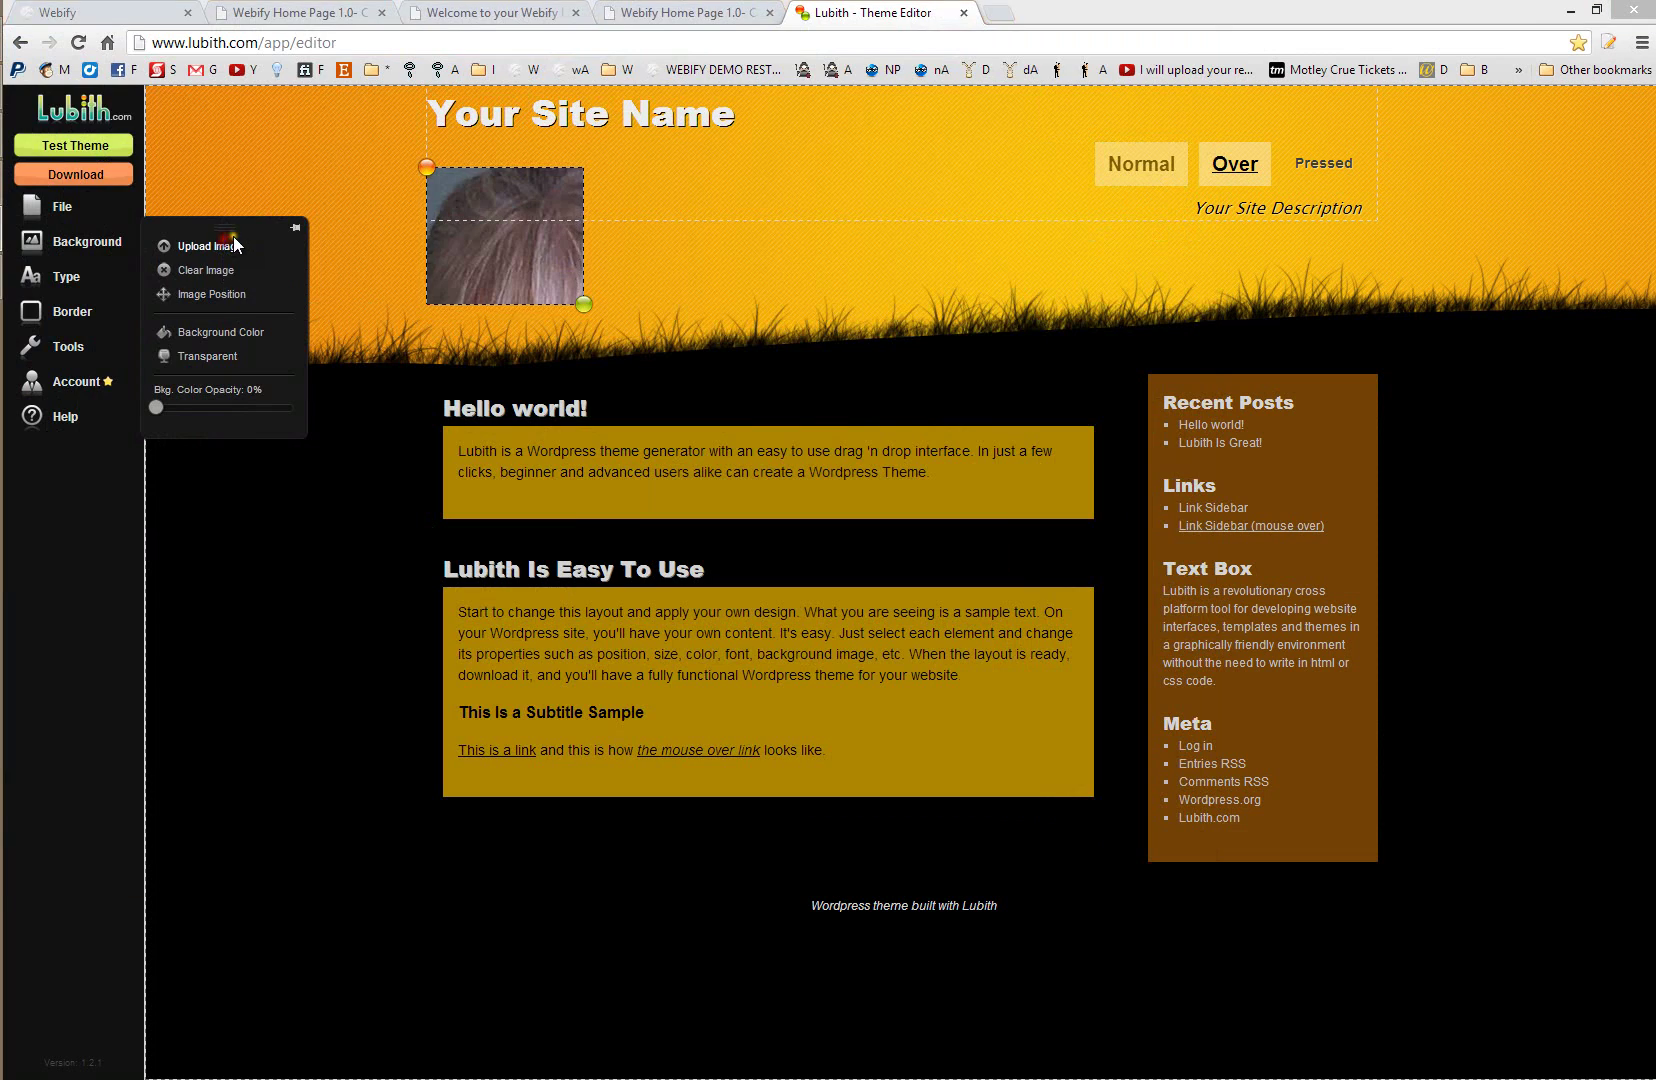
left_click(230, 244)
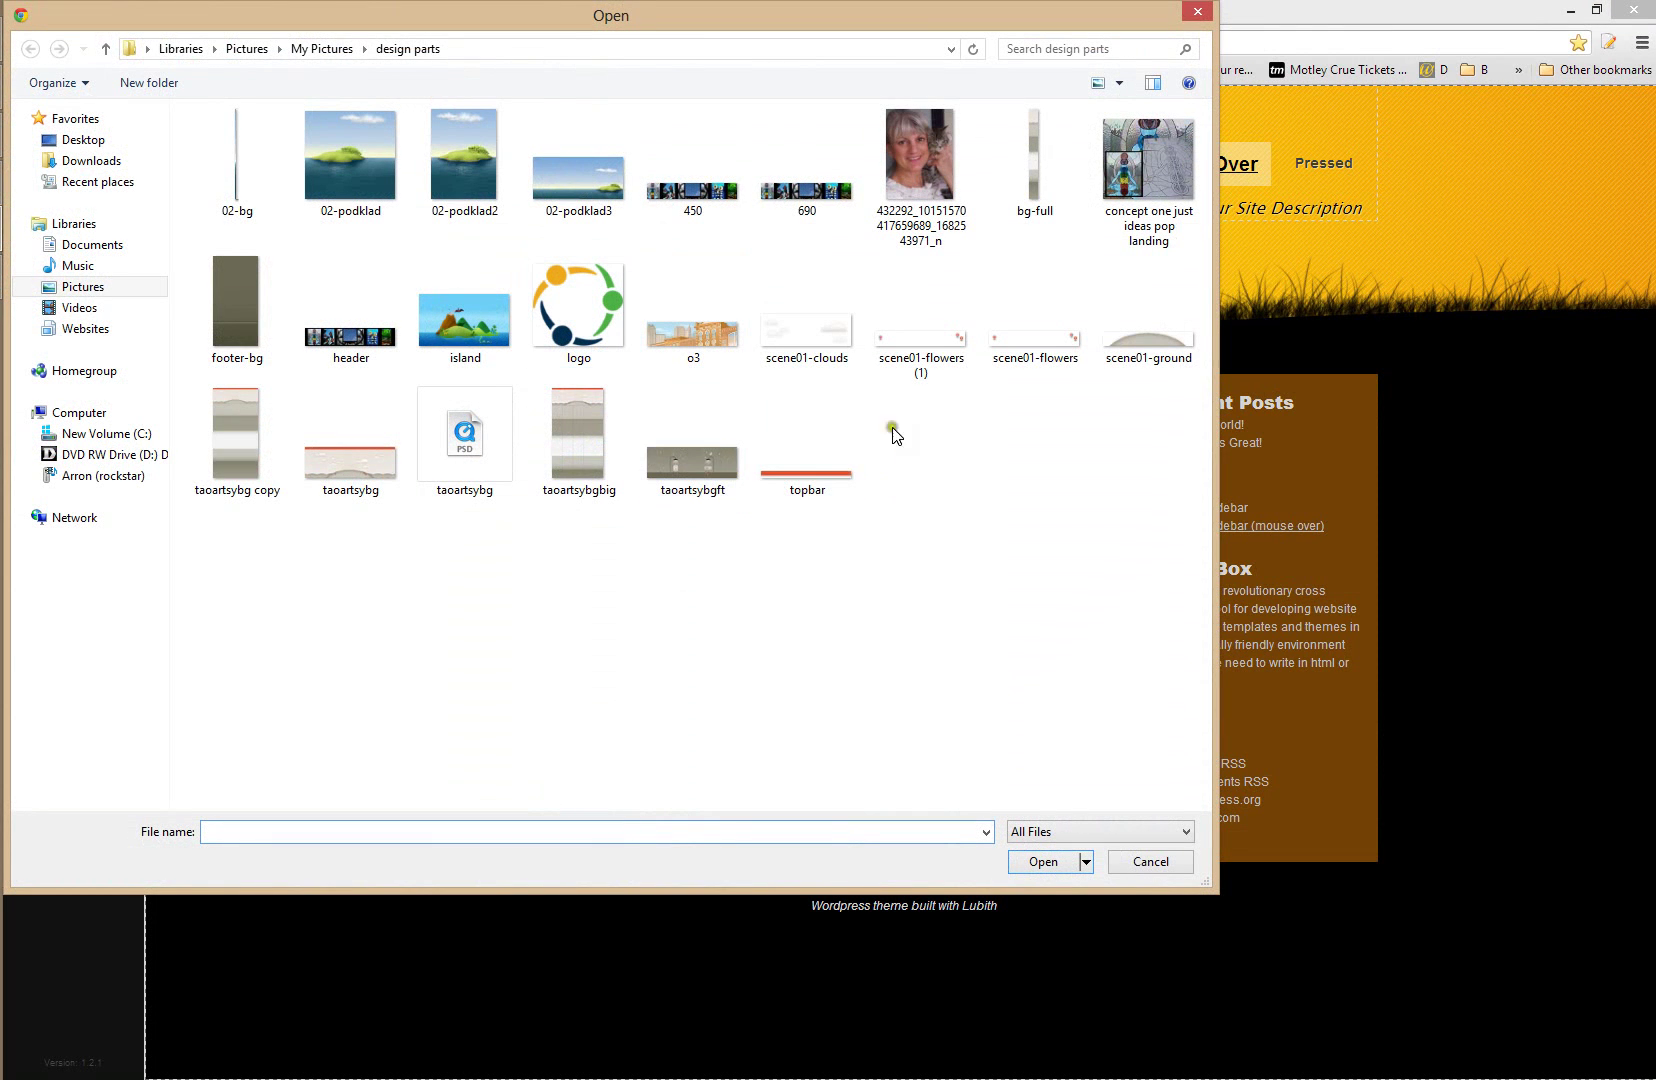
double_click(702, 345)
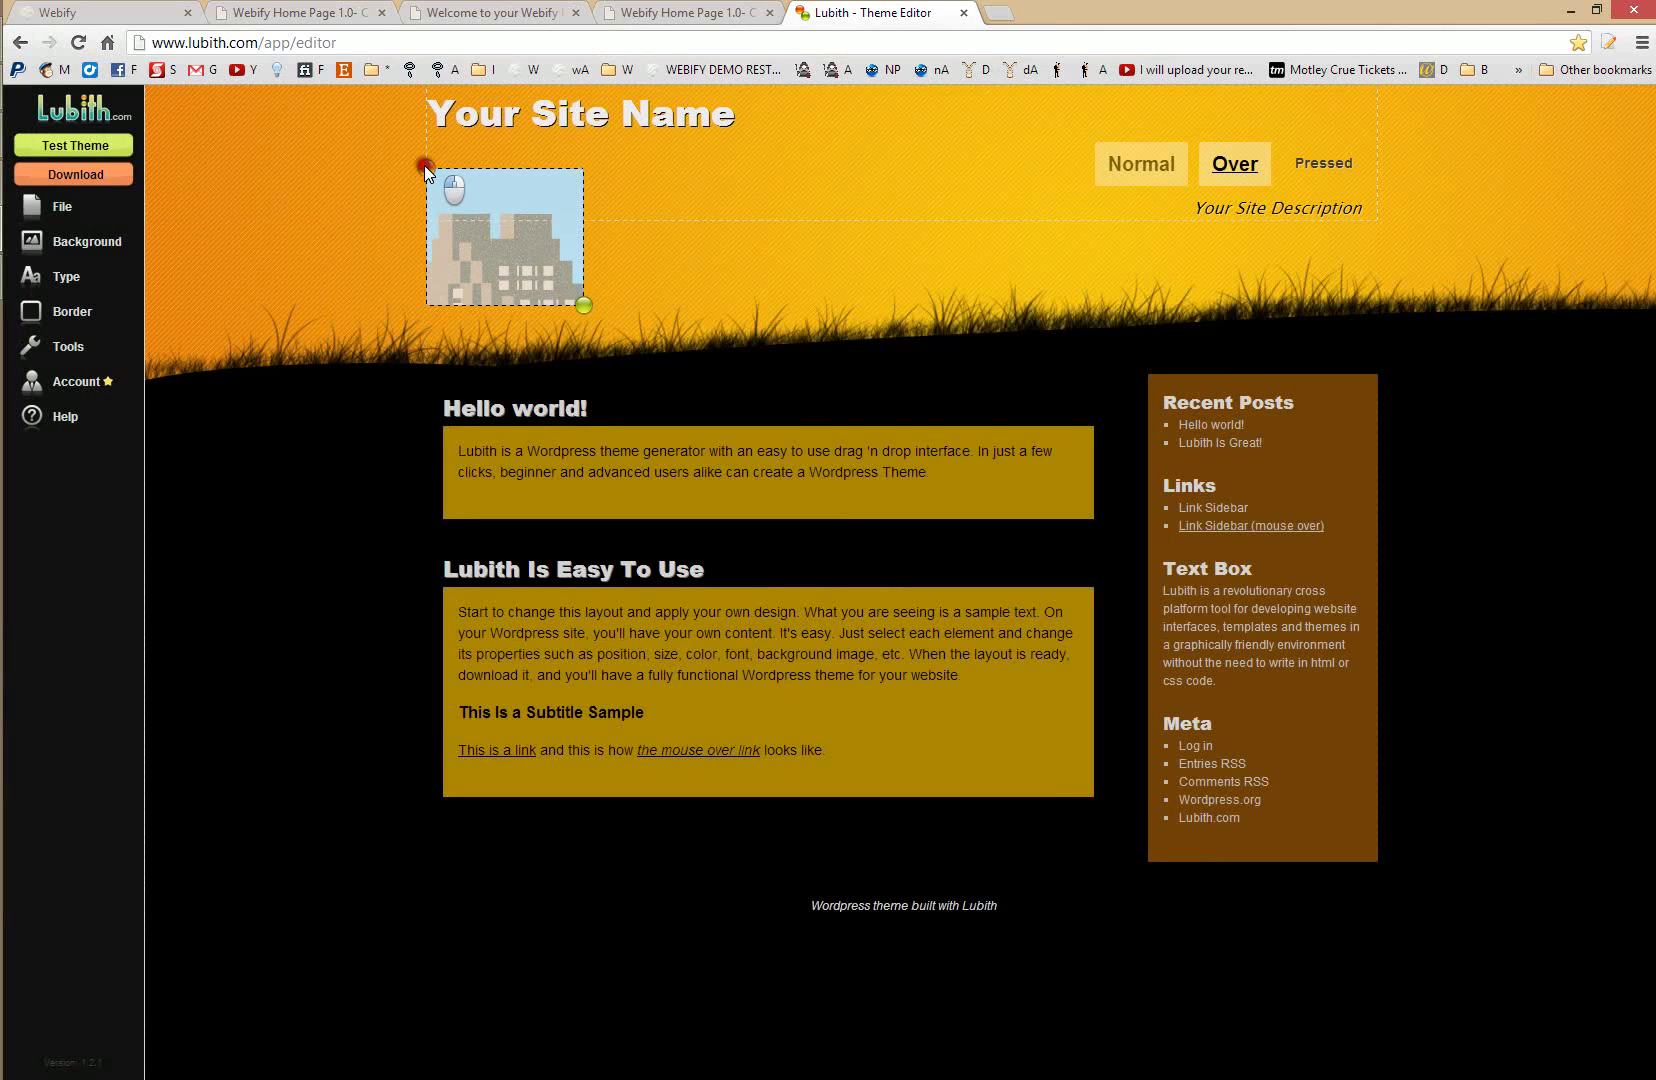
- Stretch the city image box across the header and move Your Site Name into the footer
mouse_move(424, 171)
left_mouse_down()
mouse_move(406, 214)
mouse_move(400, 191)
left_mouse_up()
left_click_drag(585, 331, 1379, 356)
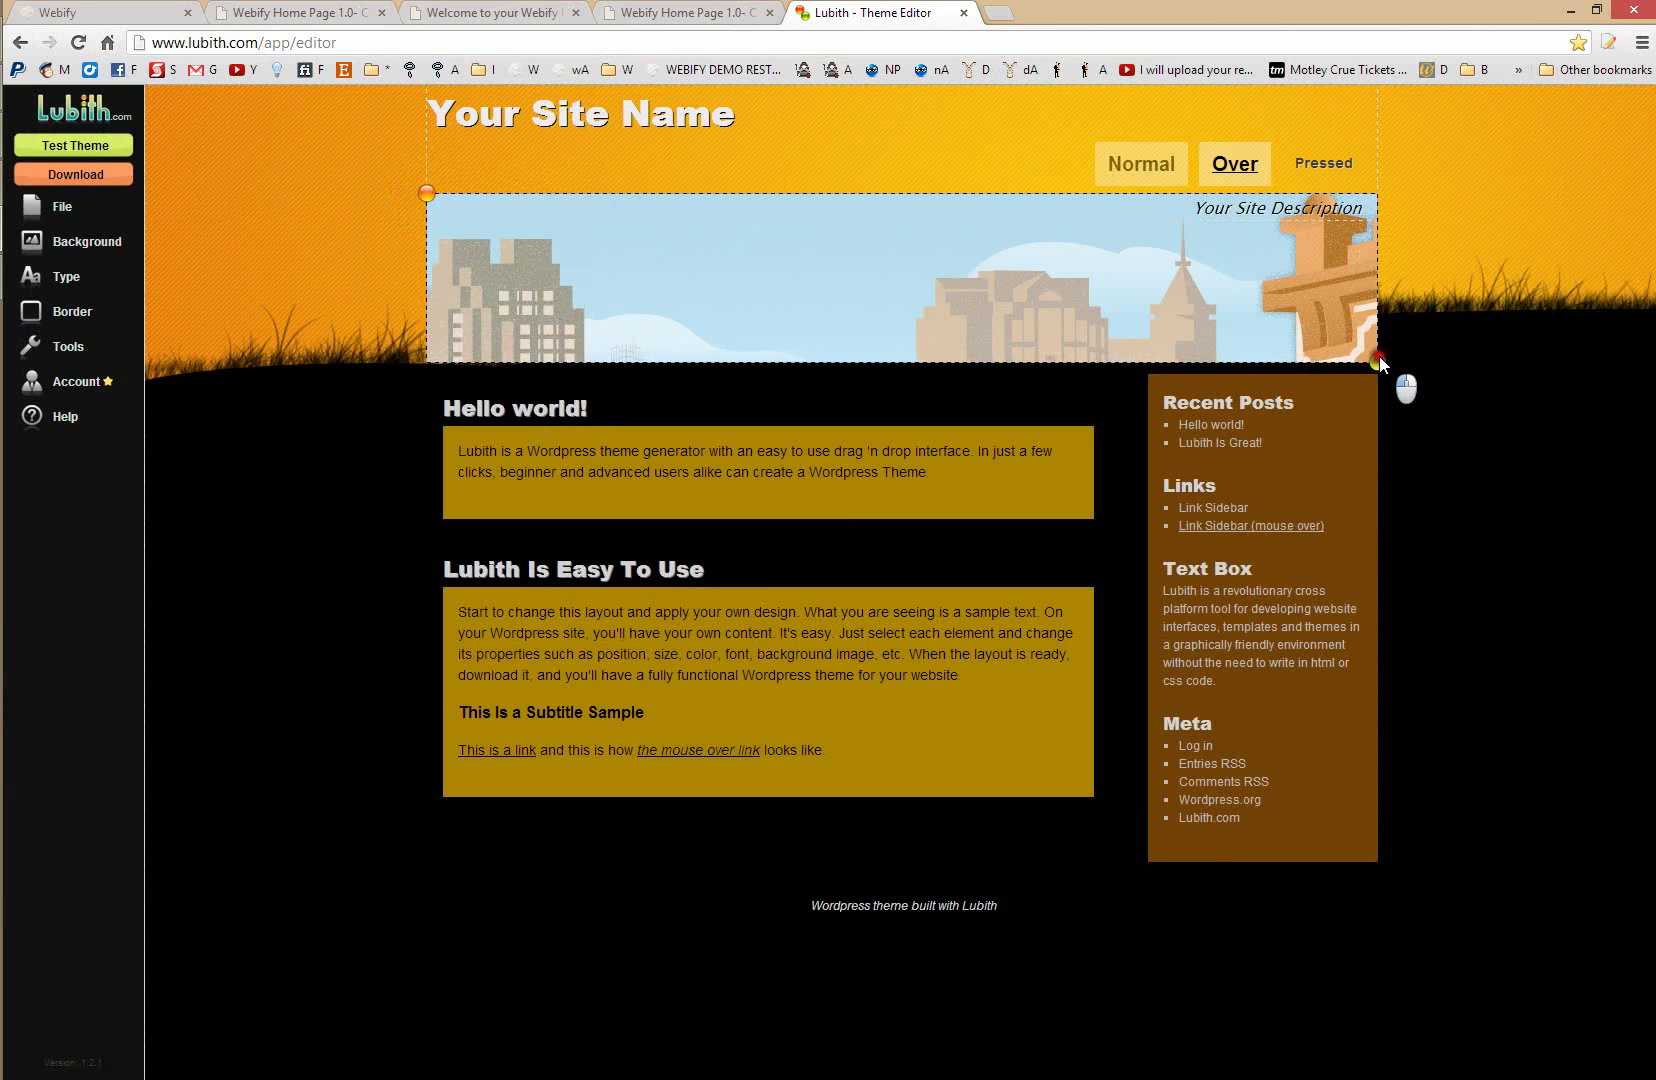
left_click(456, 106)
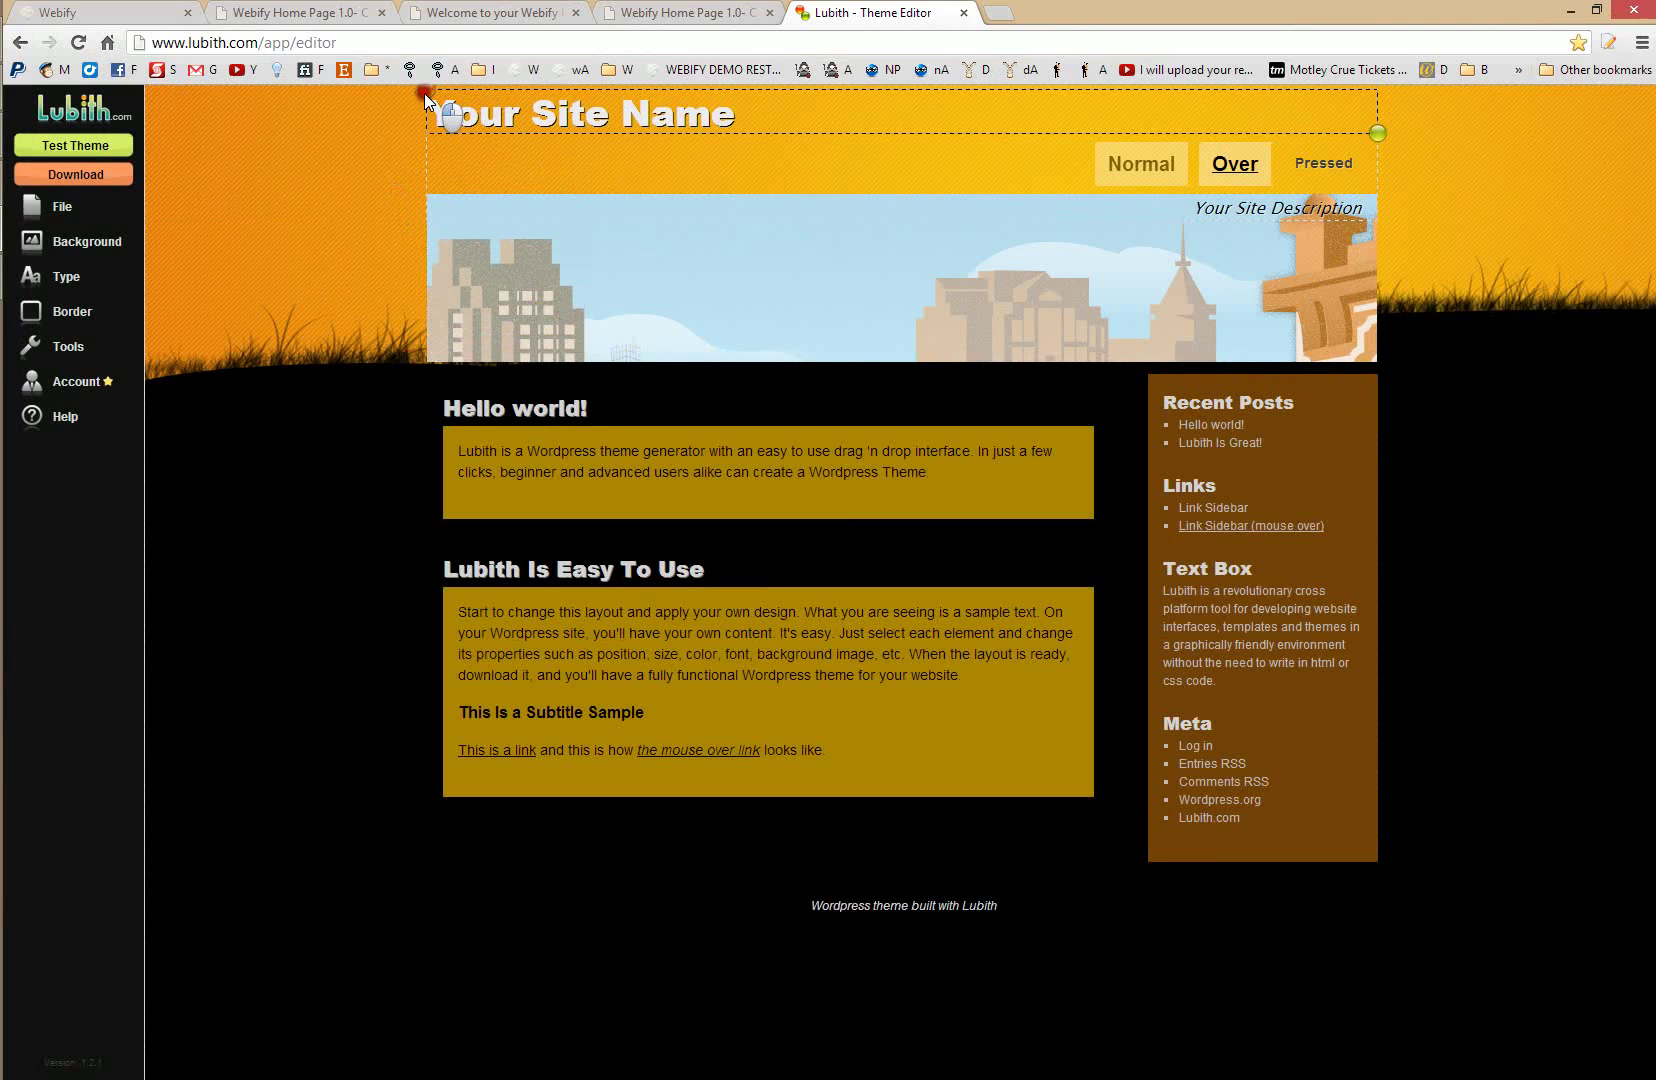
left_click_drag(424, 93, 395, 890)
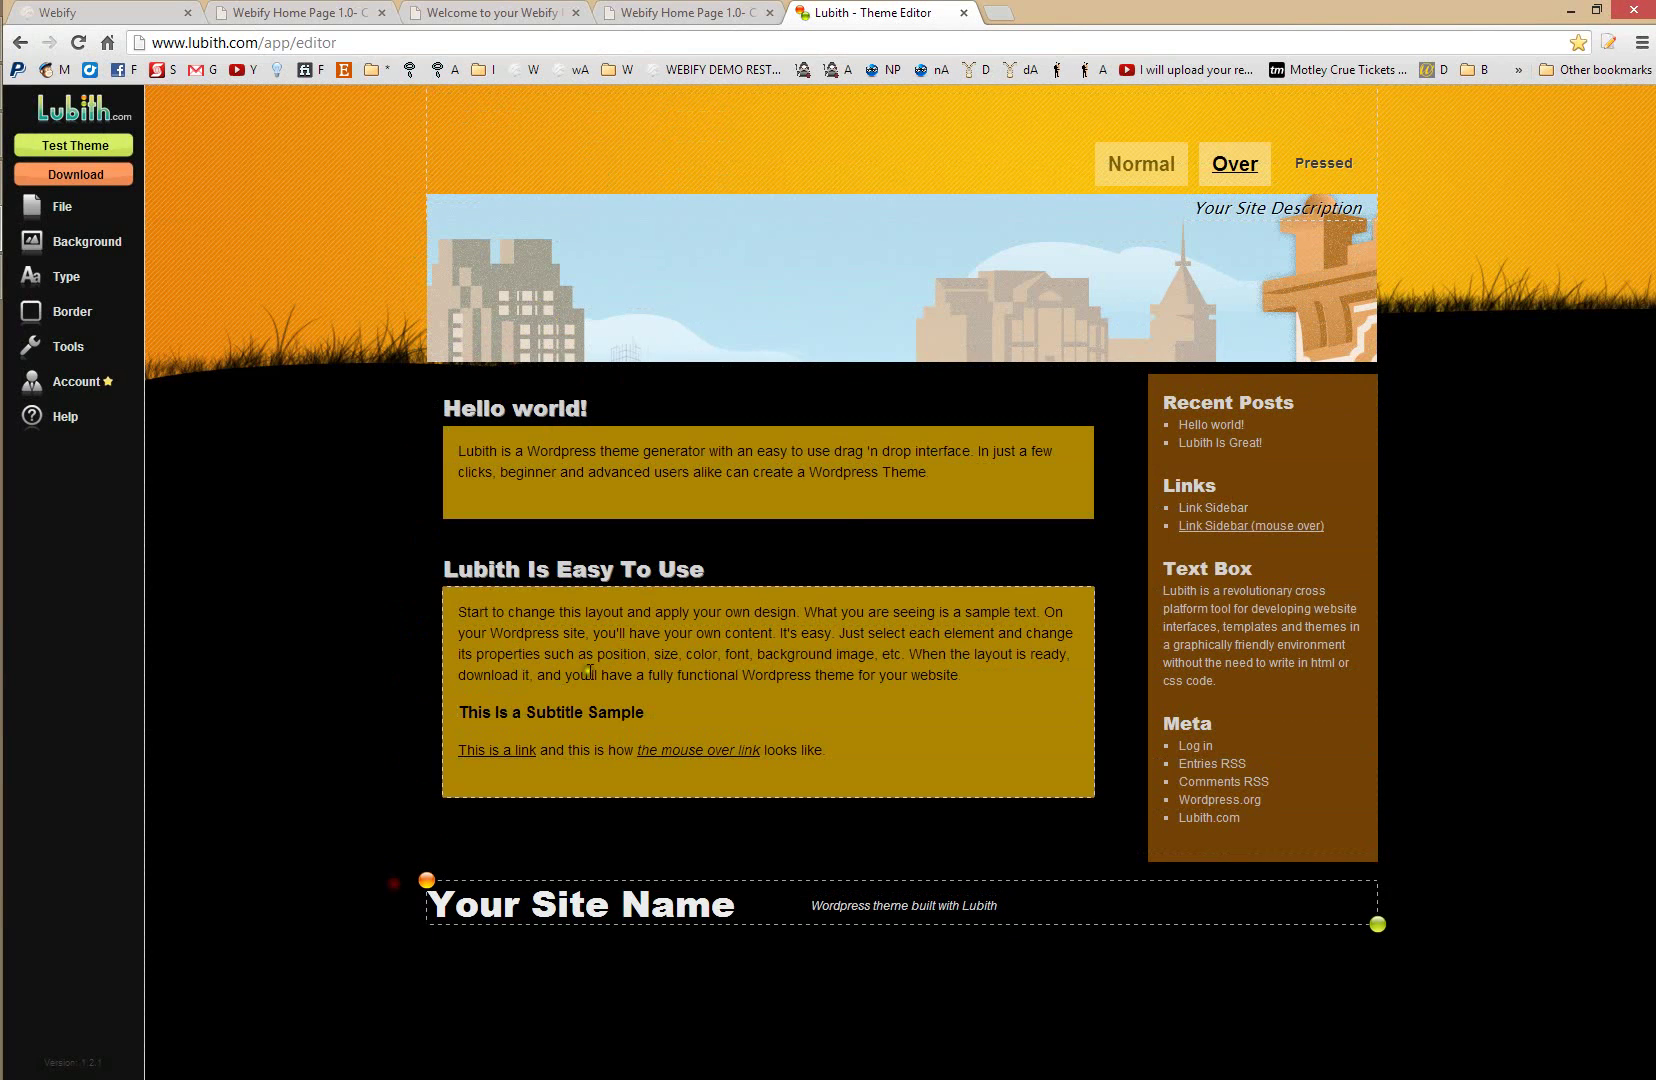
- Enlarge the Lubith Is Easy To Use post box, widen the sidebar, and download the theme as savannah-copy.zip
left_click(515, 760)
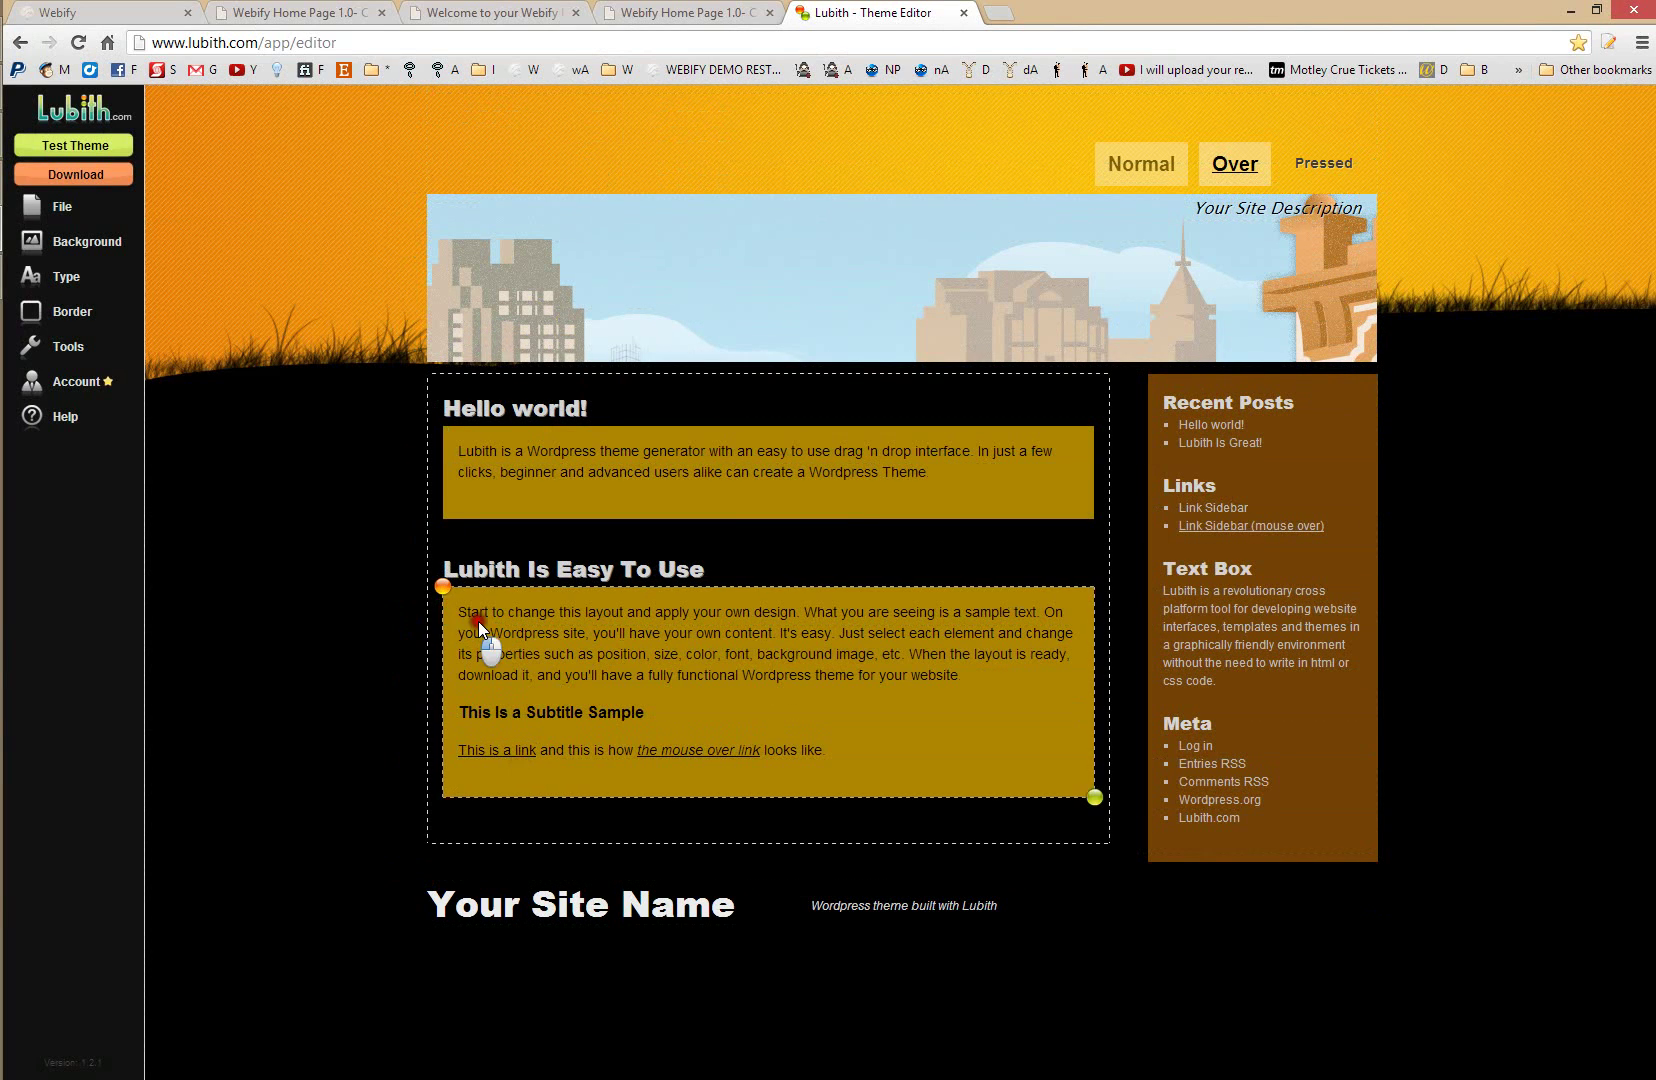
left_click_drag(452, 608, 412, 770)
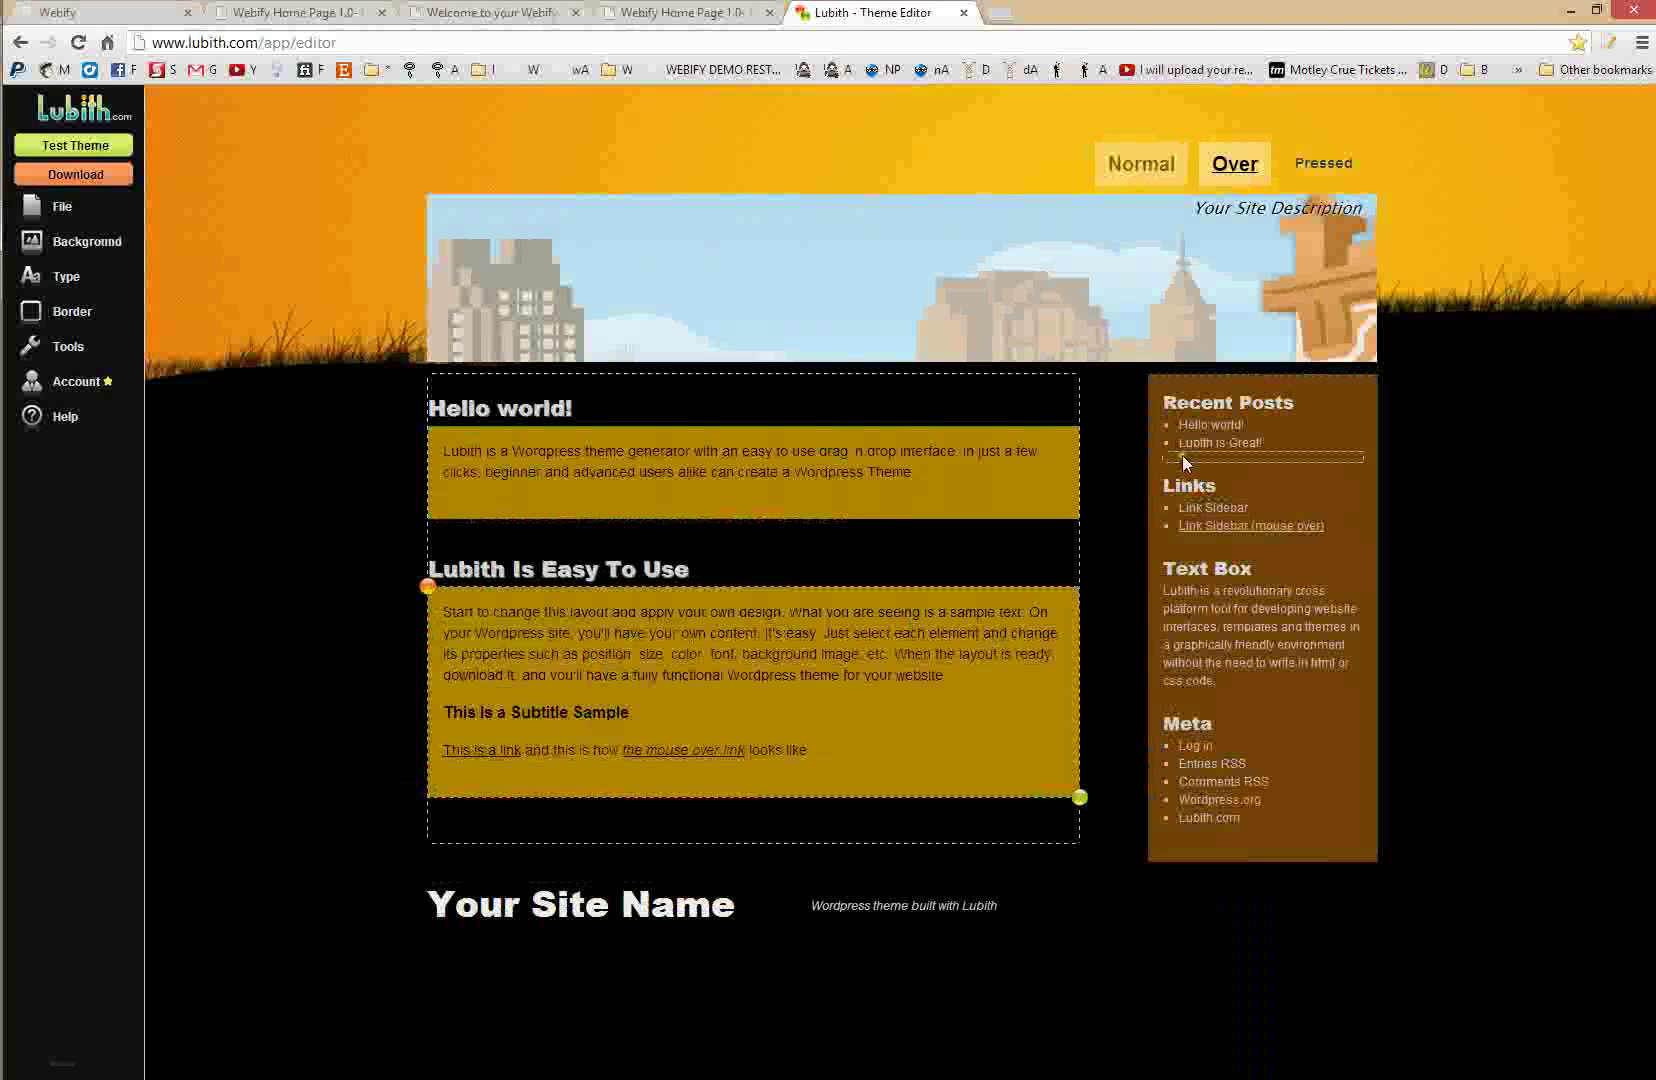
left_click(1151, 405)
mouse_move(1148, 374)
left_mouse_down()
mouse_move(1060, 372)
mouse_move(1148, 370)
left_mouse_up()
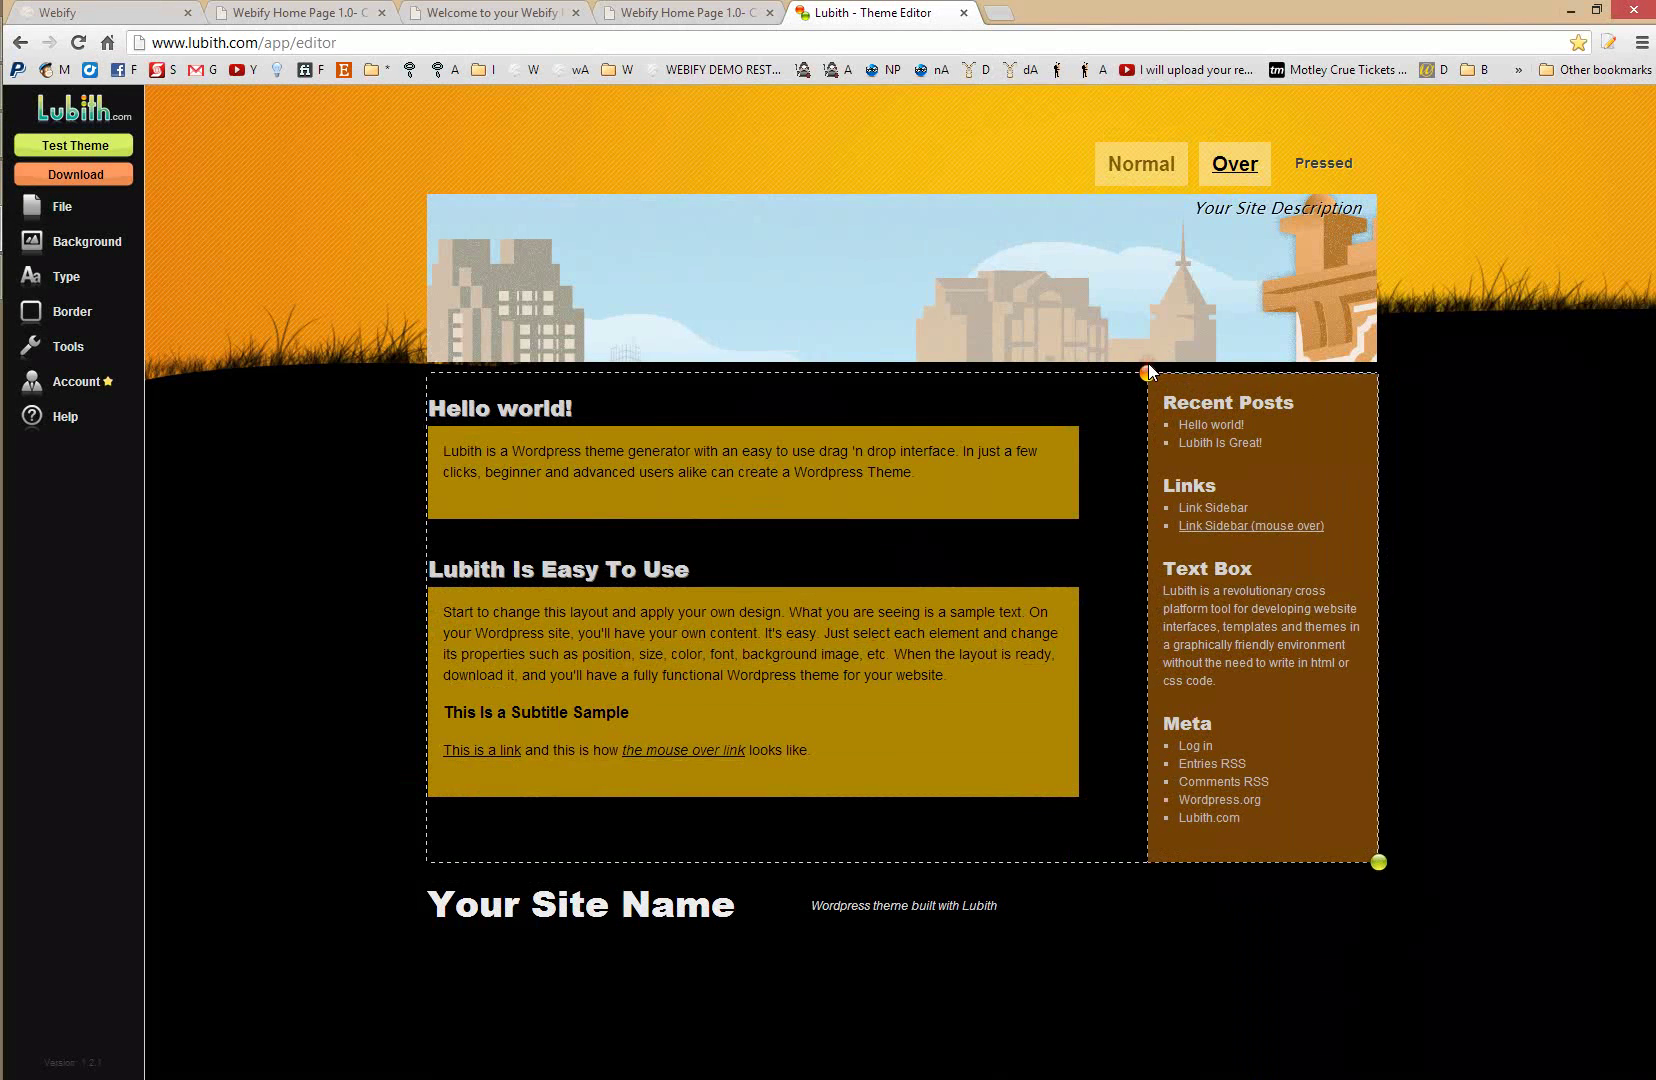
left_click(112, 175)
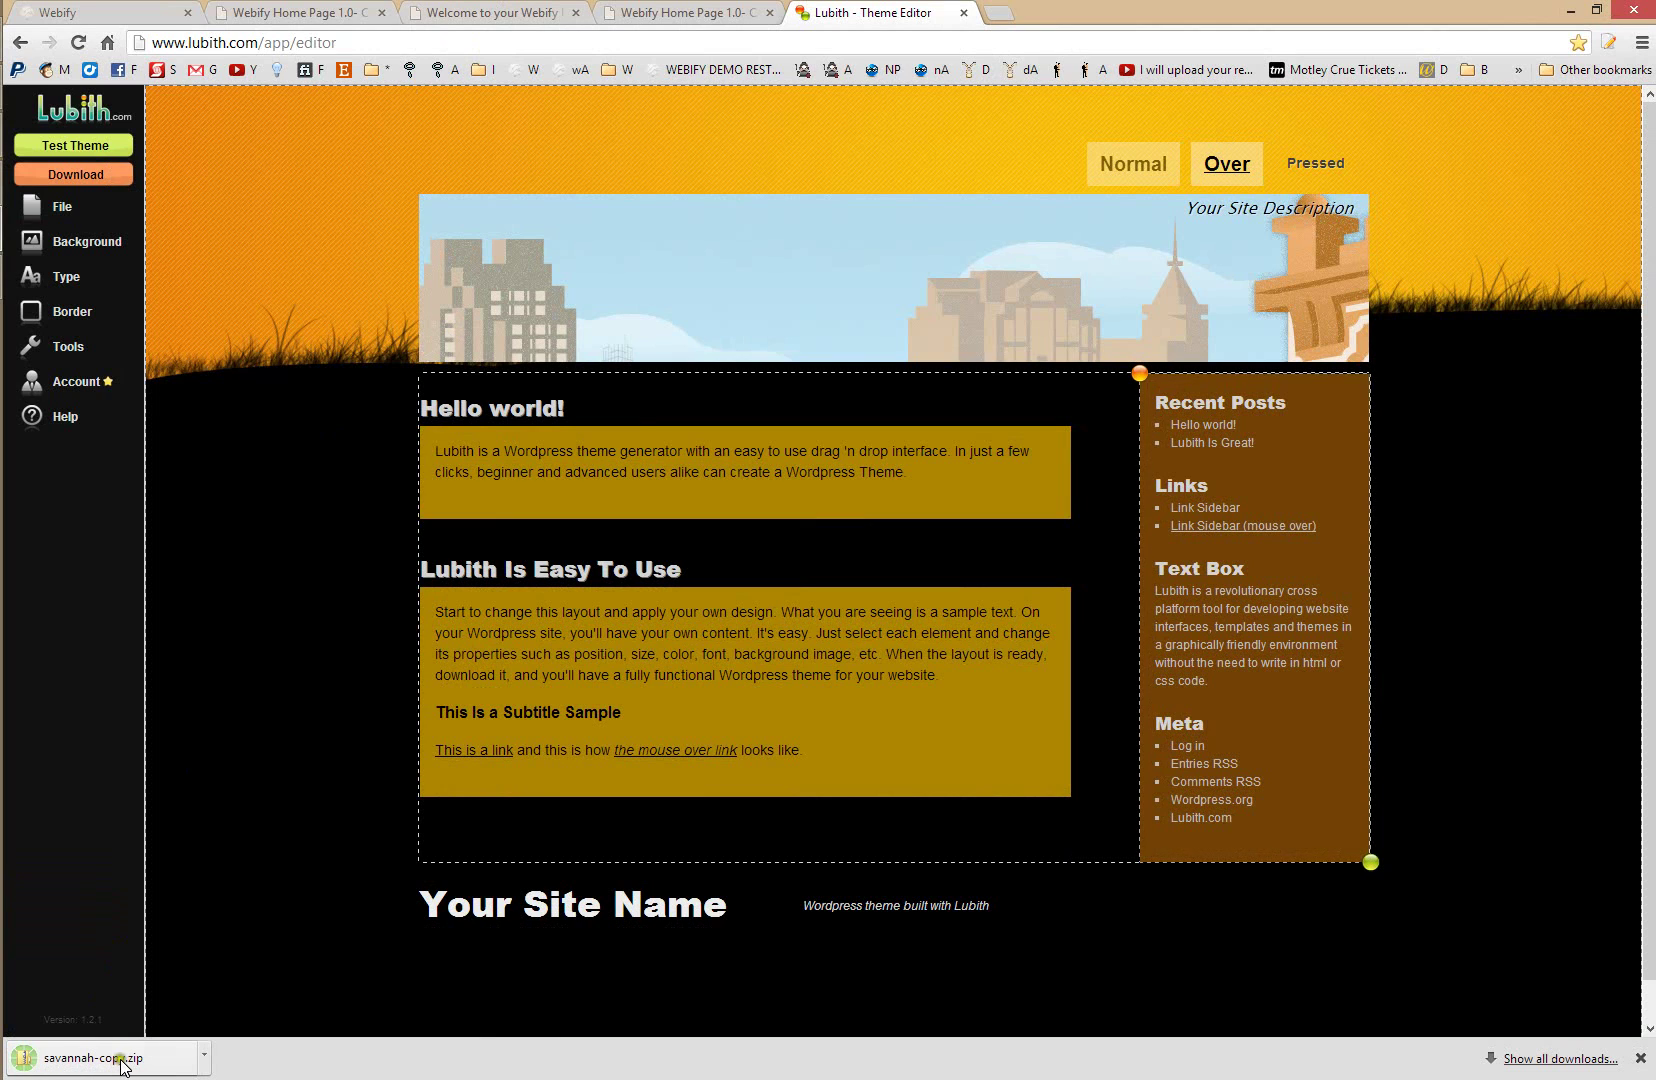
left_click(296, 12)
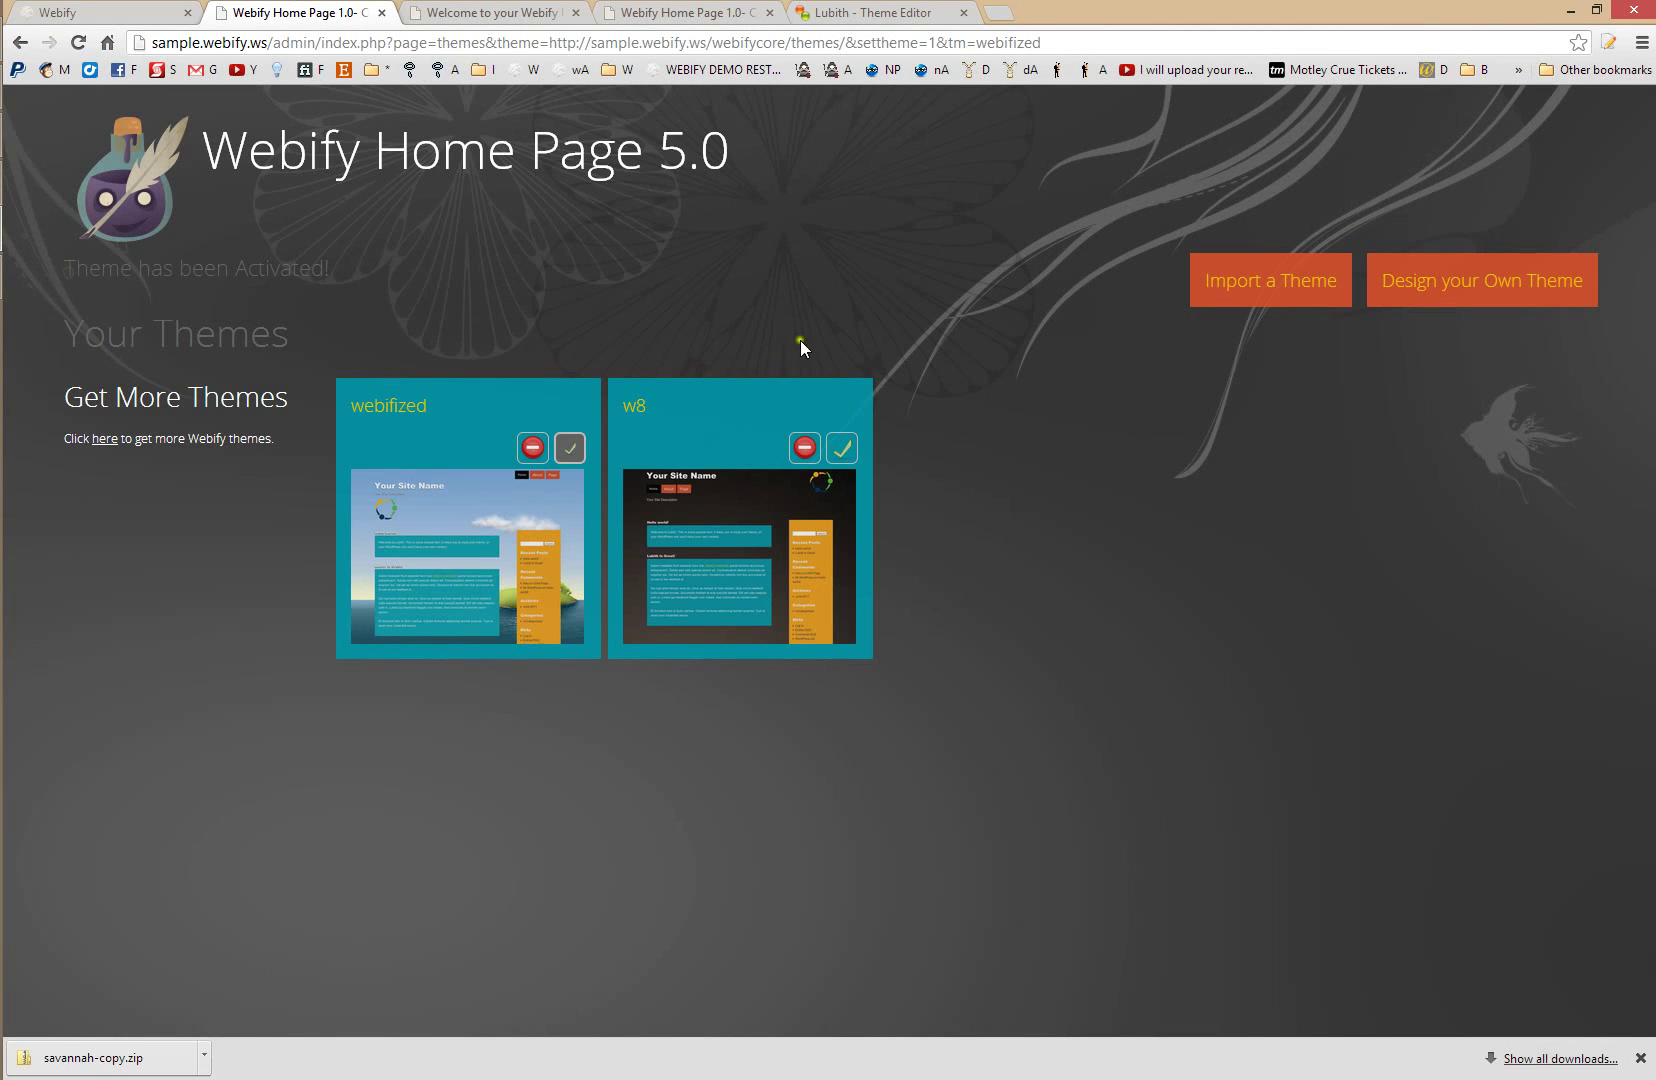
- Import the savannah-copy.zip theme file and go back to the installed themes list
left_click(1271, 285)
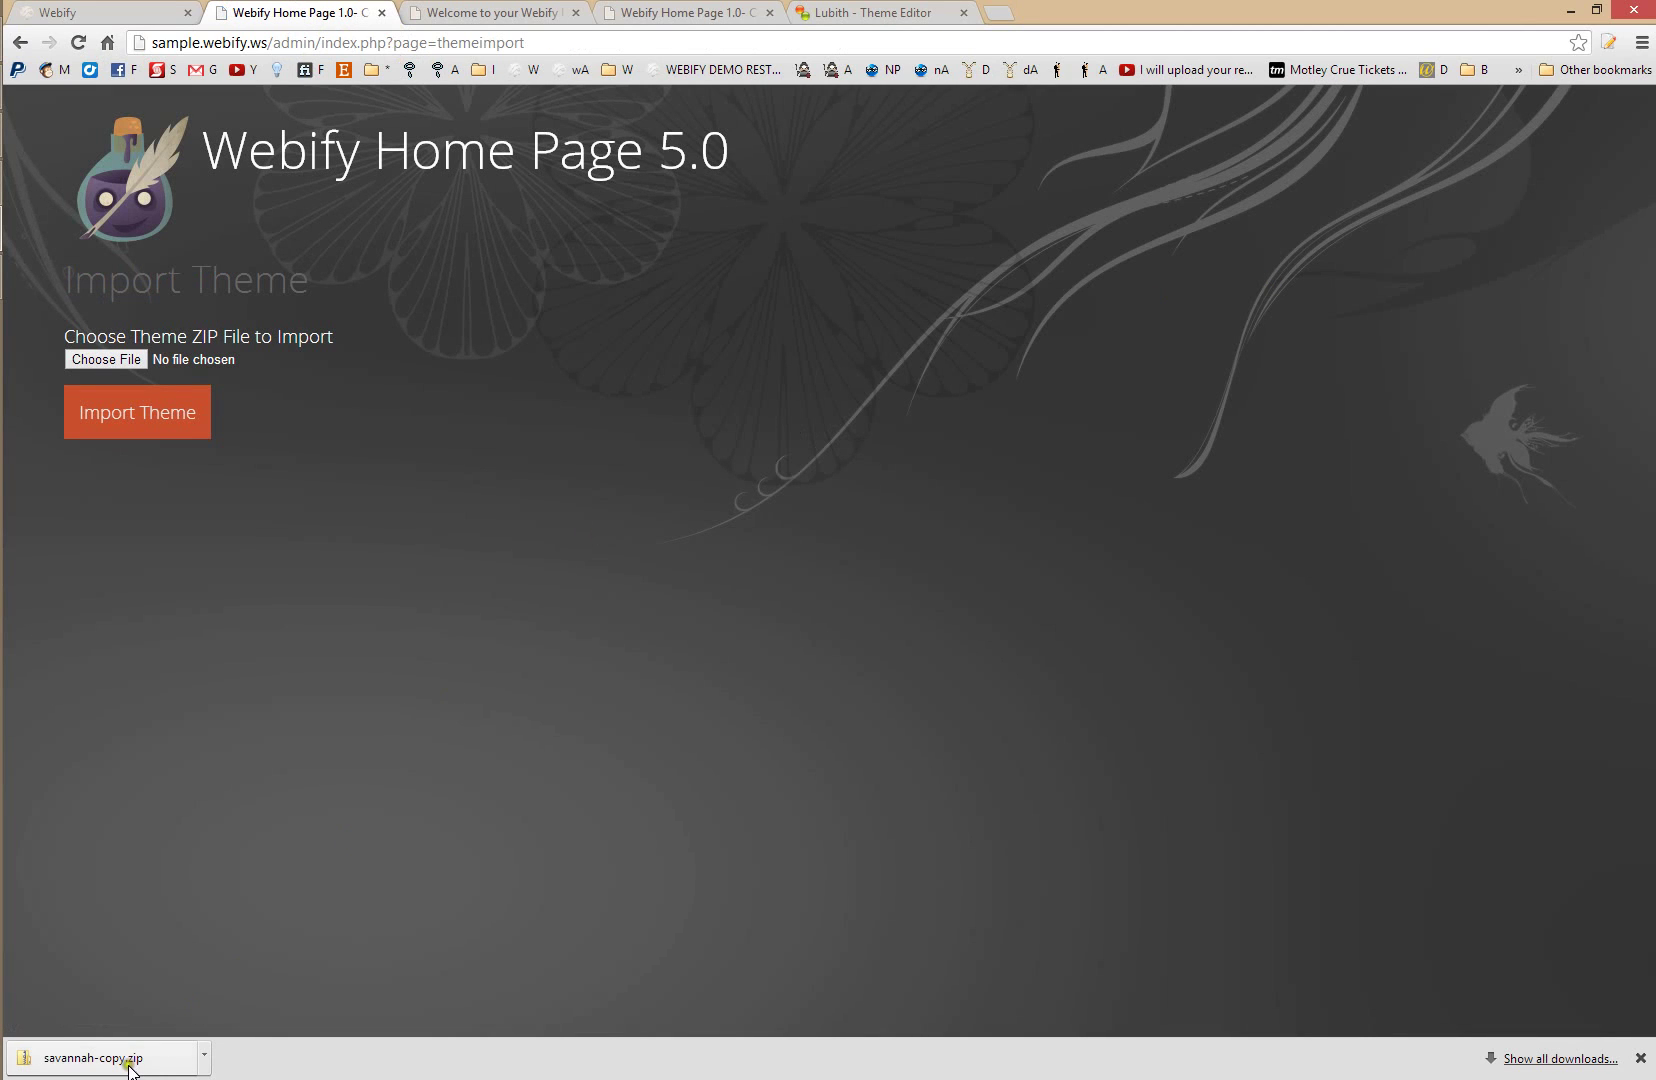
left_click_drag(130, 1068, 132, 362)
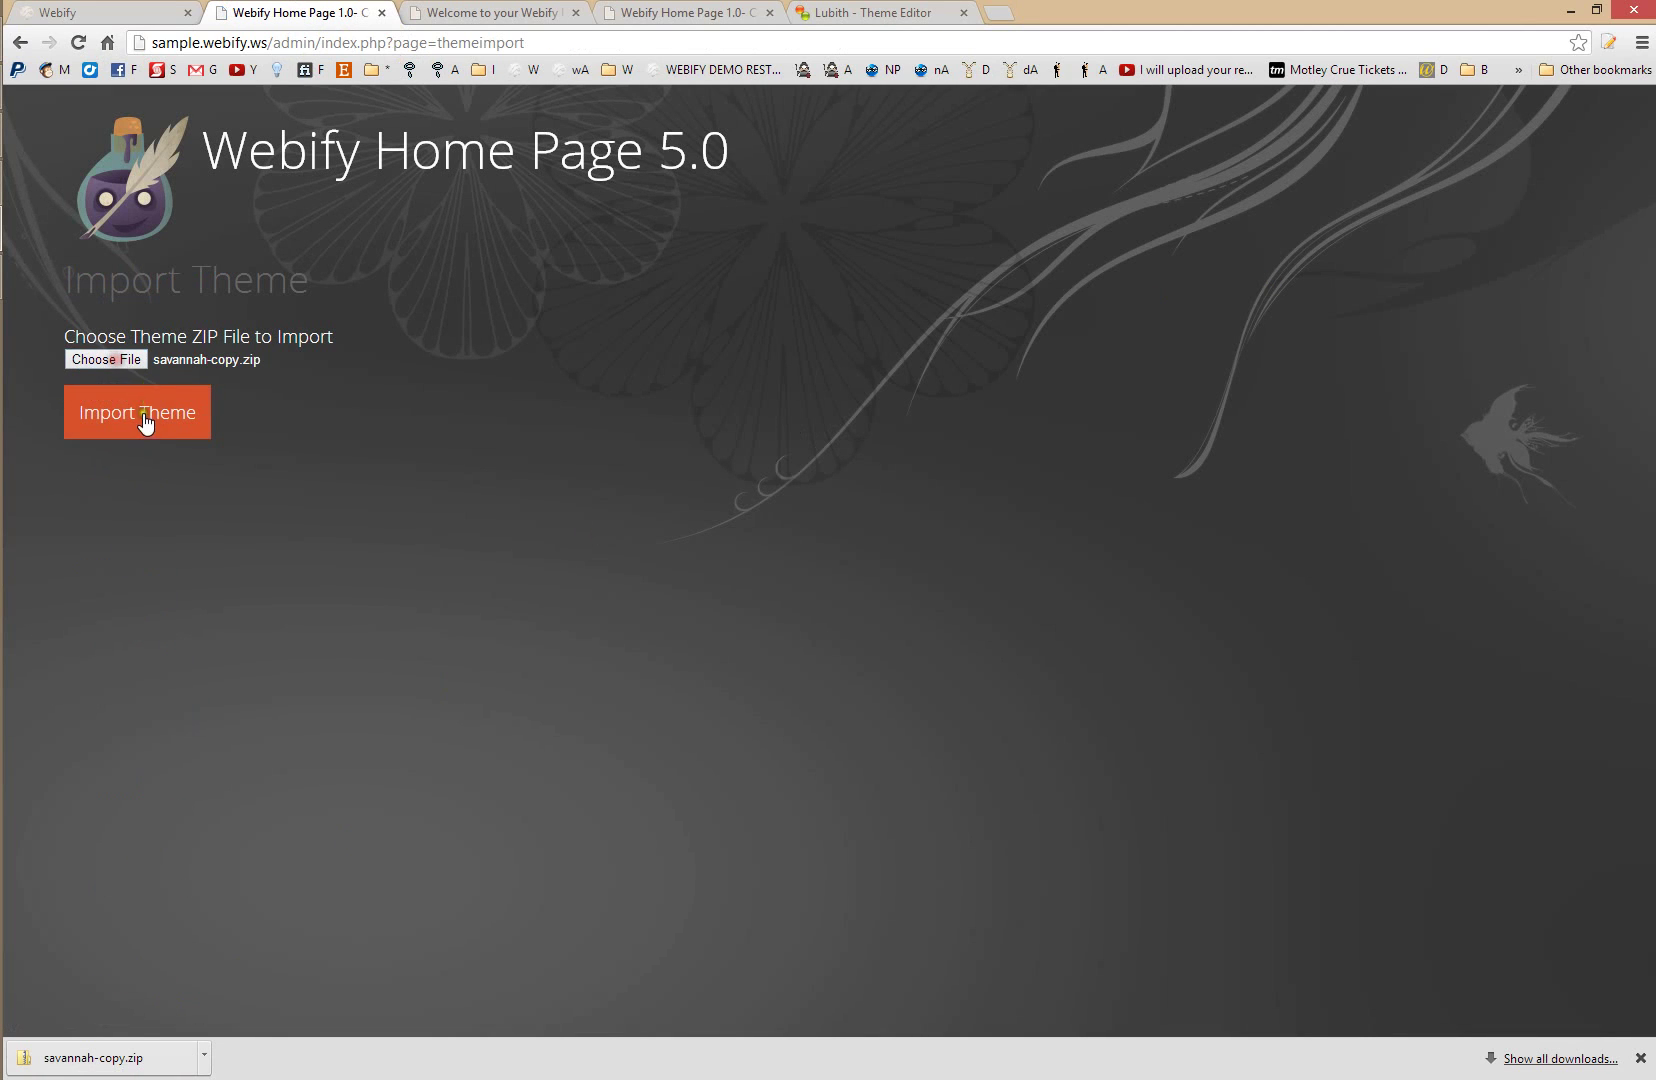
left_click(146, 423)
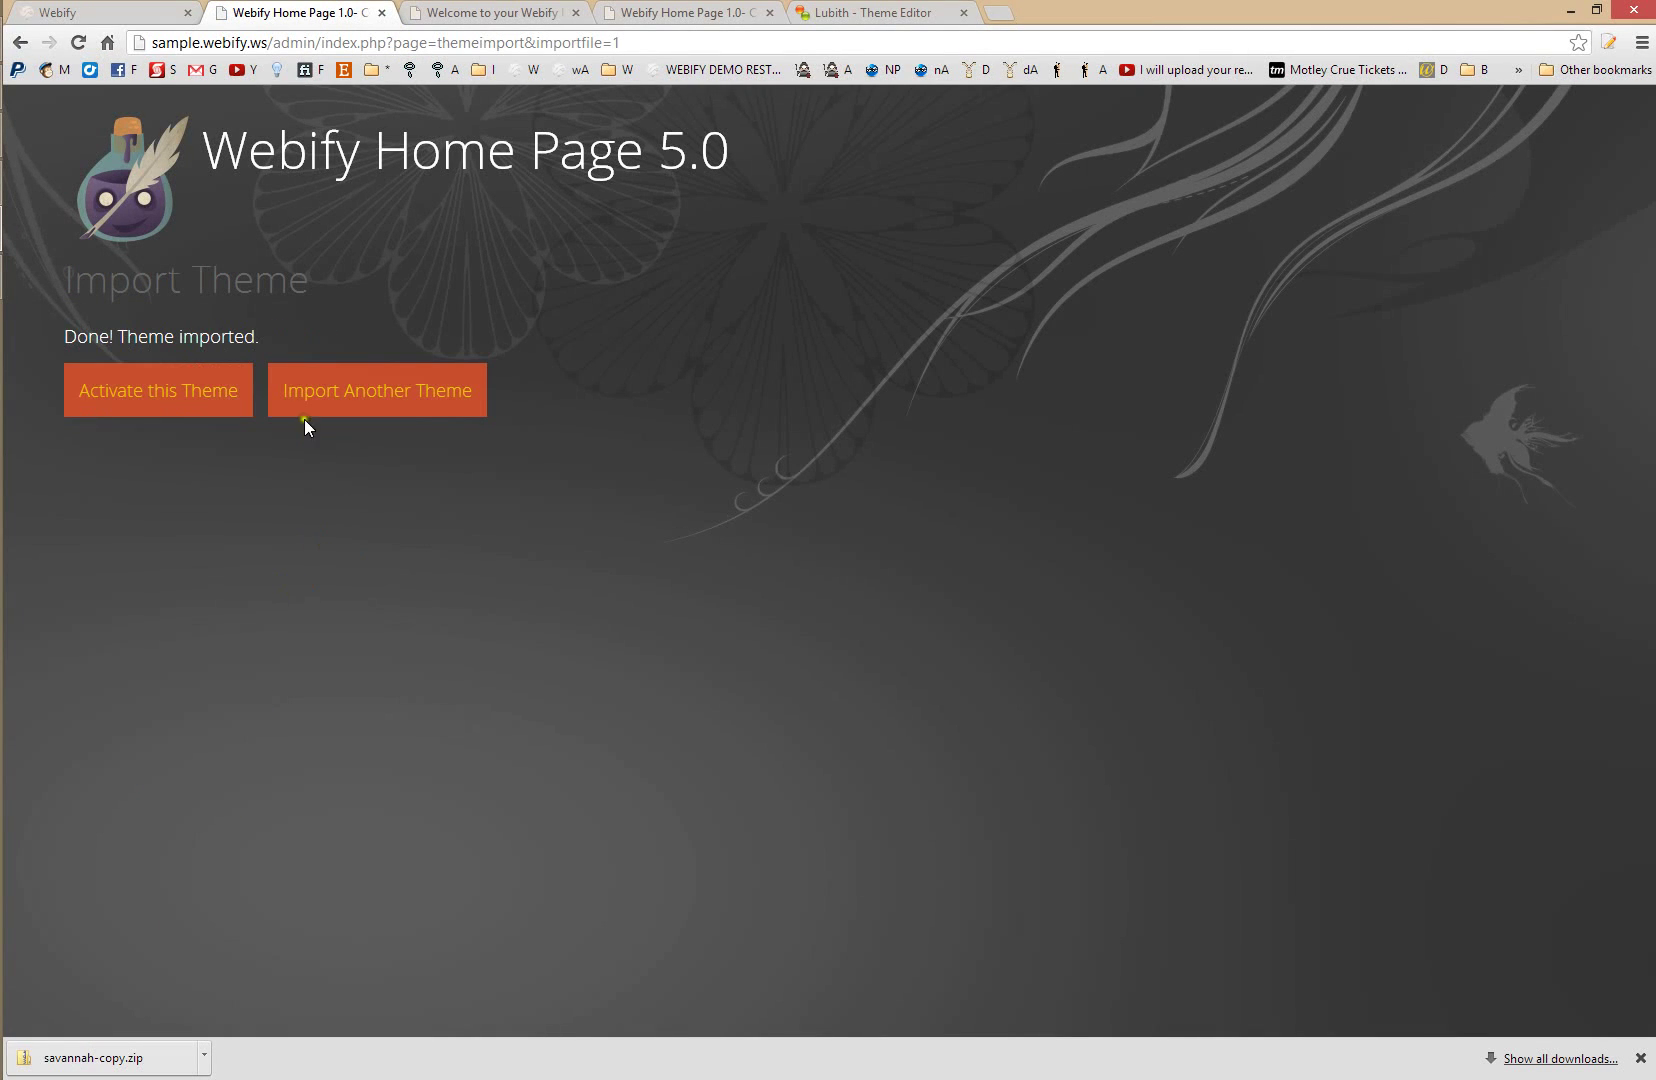
left_click(160, 395)
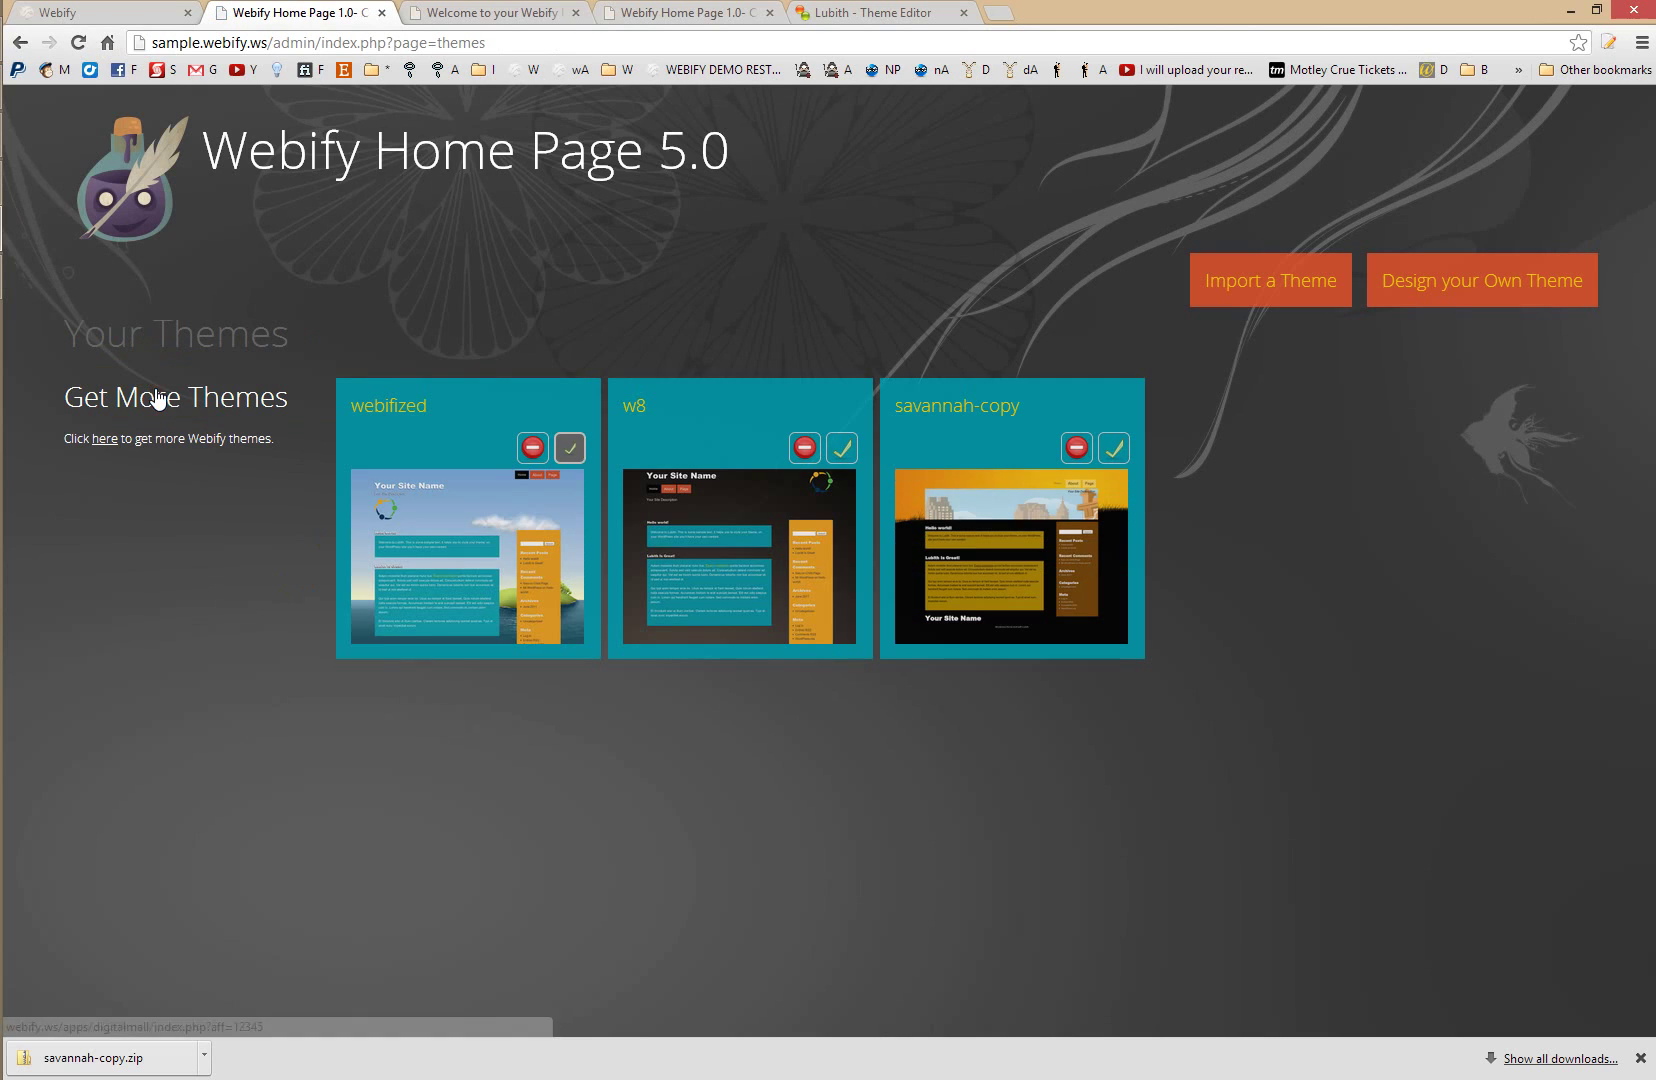
- Activate savannah-copy and reload the live home page to see the orange savannah city header
left_click(1124, 457)
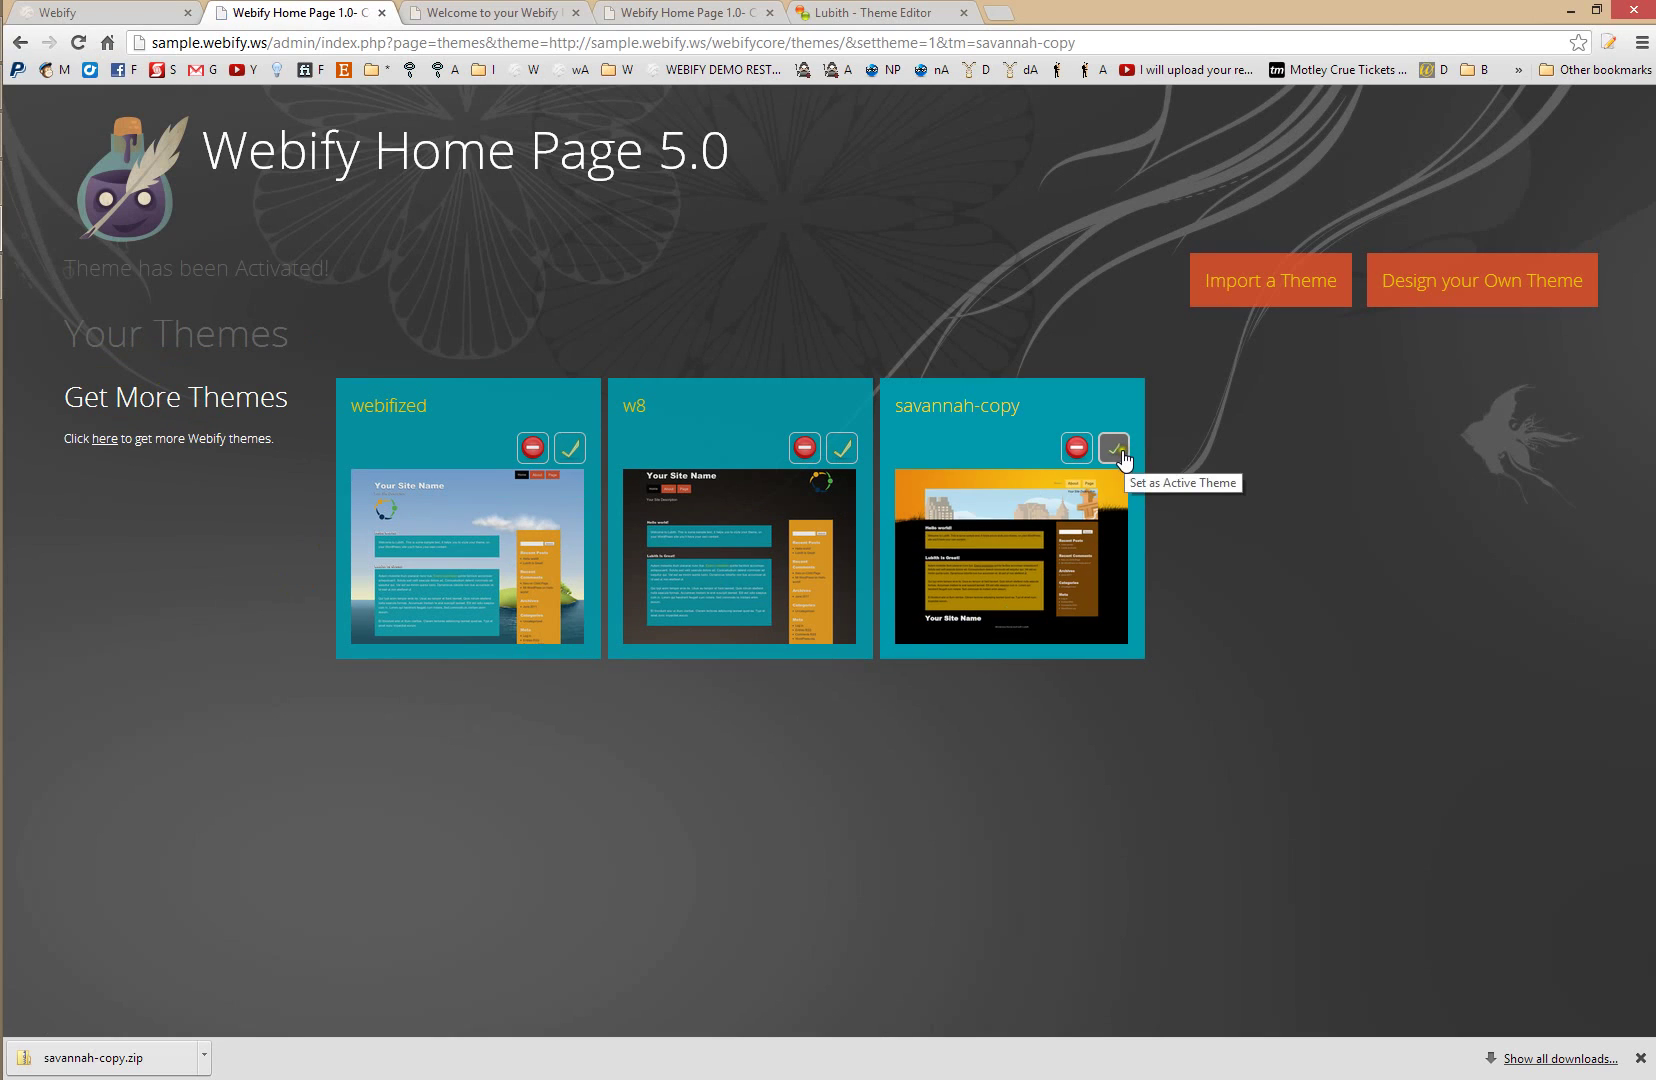
left_click(481, 10)
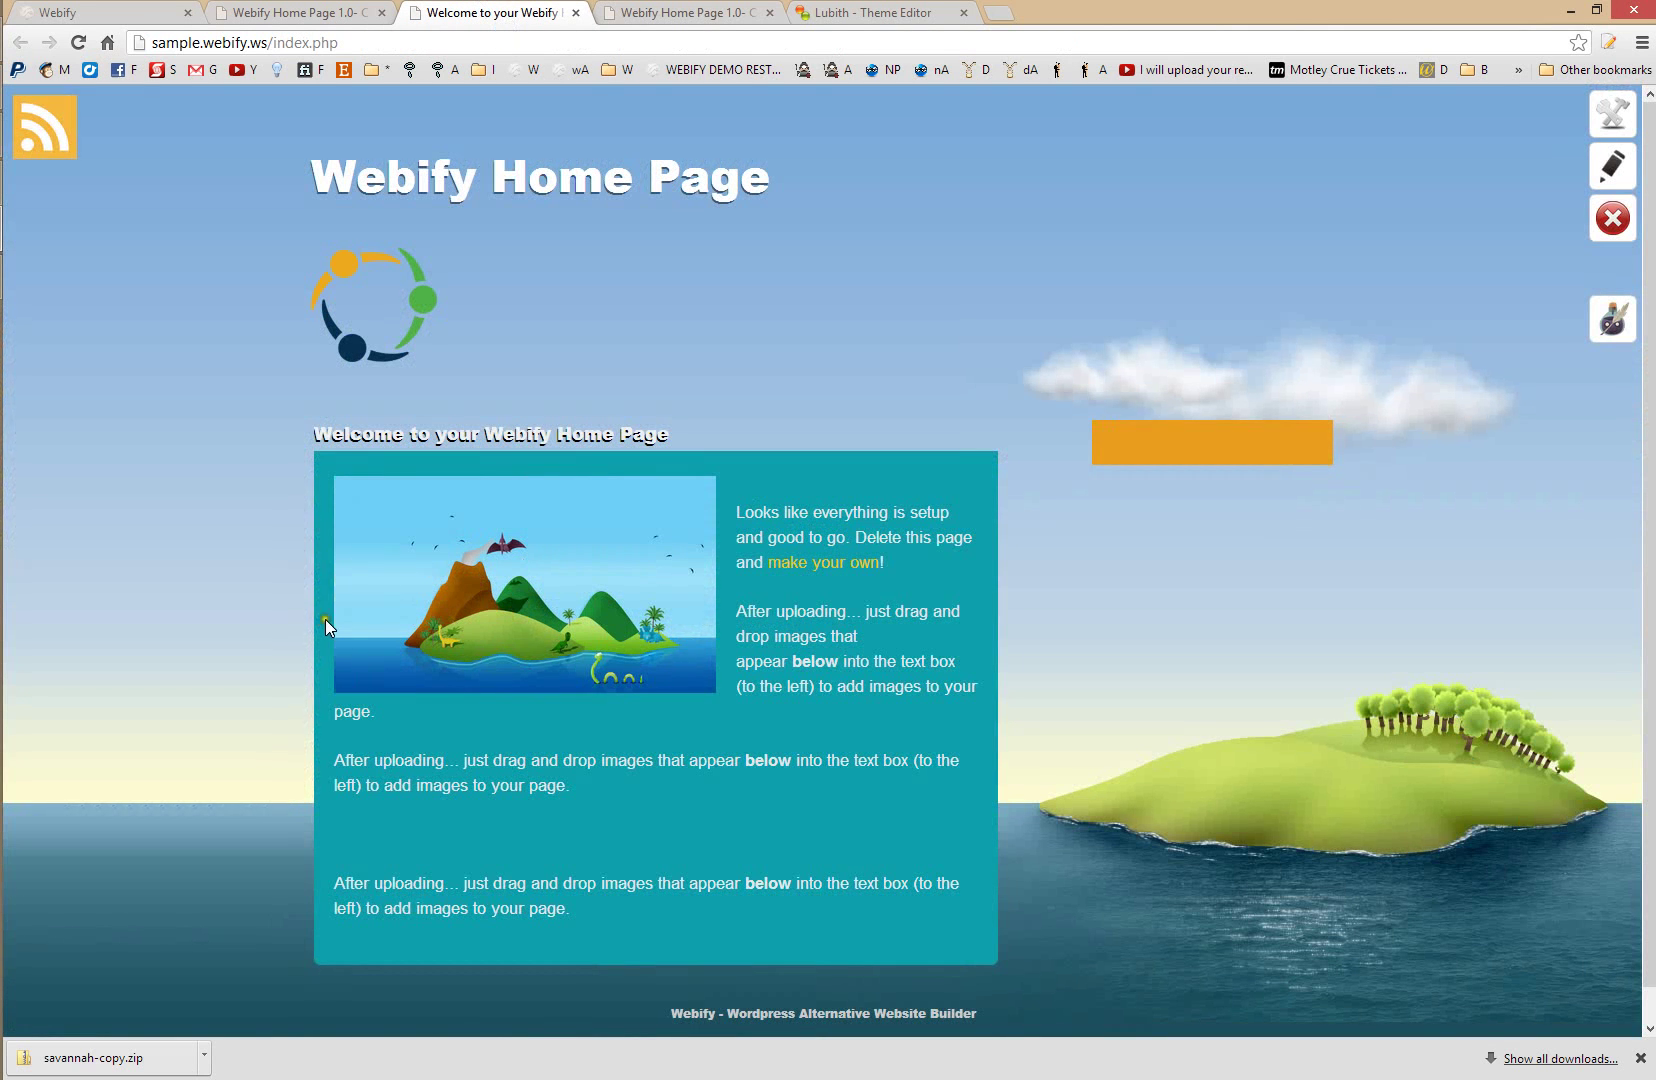
key("F5")
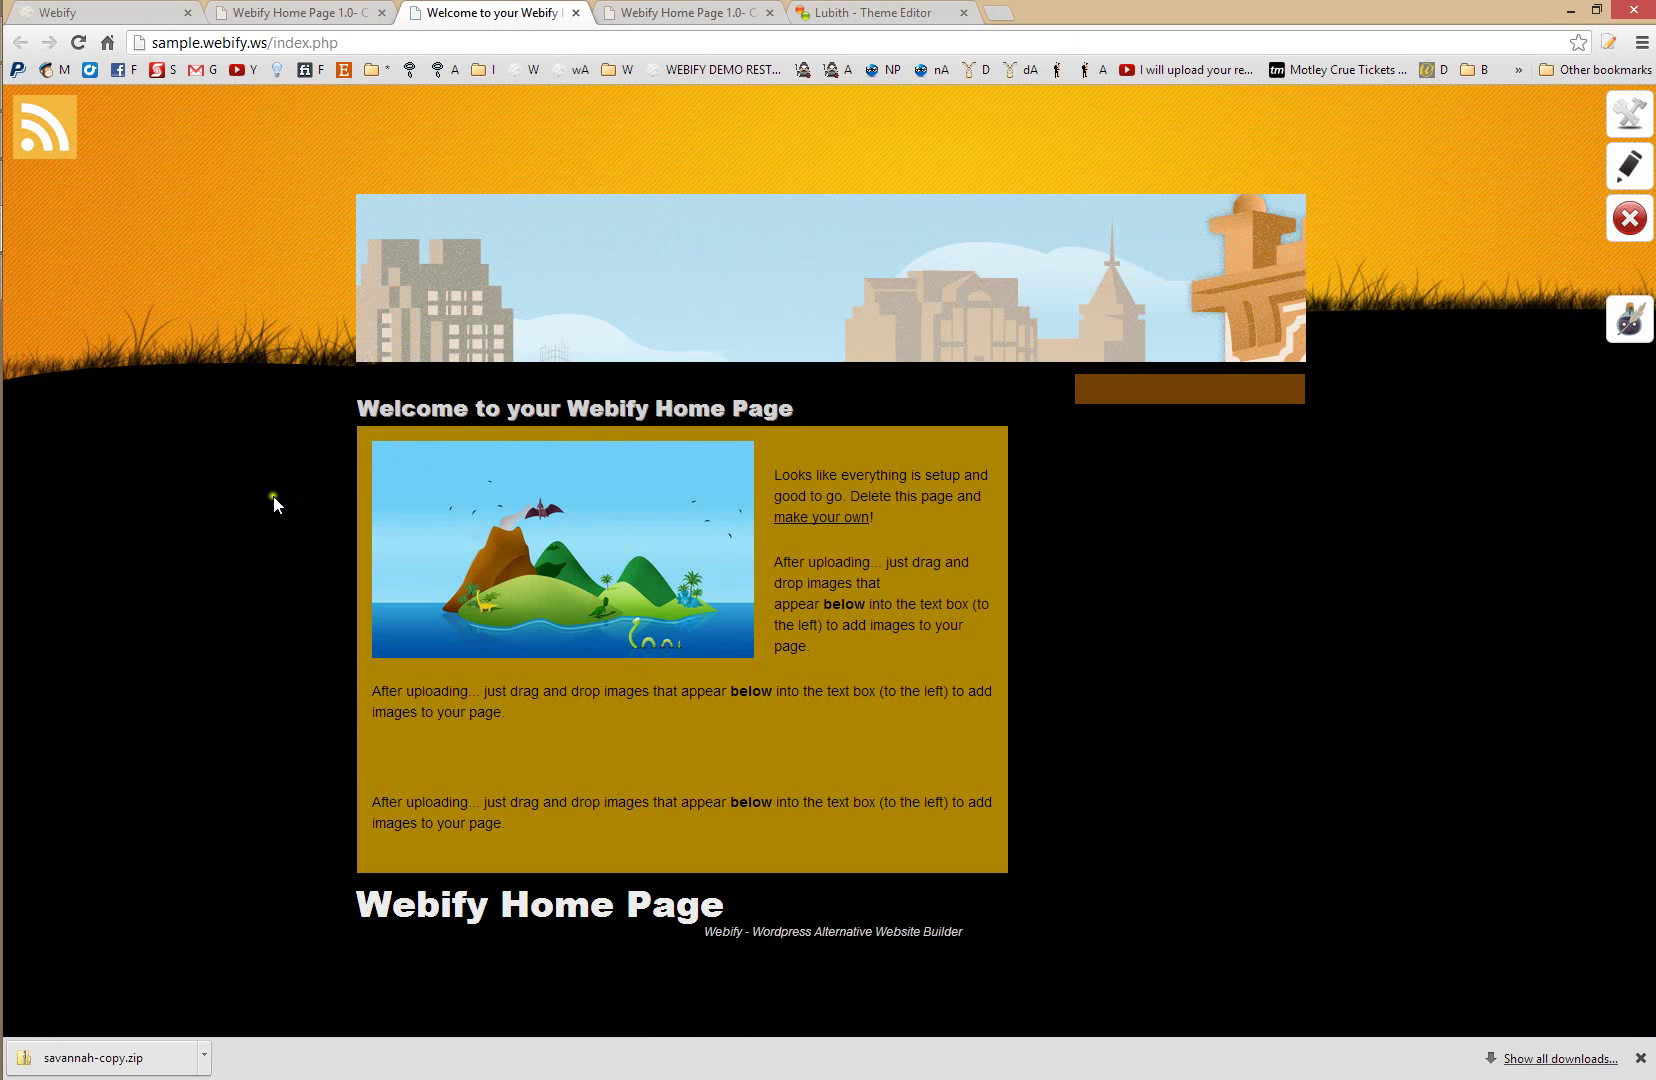
left_click(868, 12)
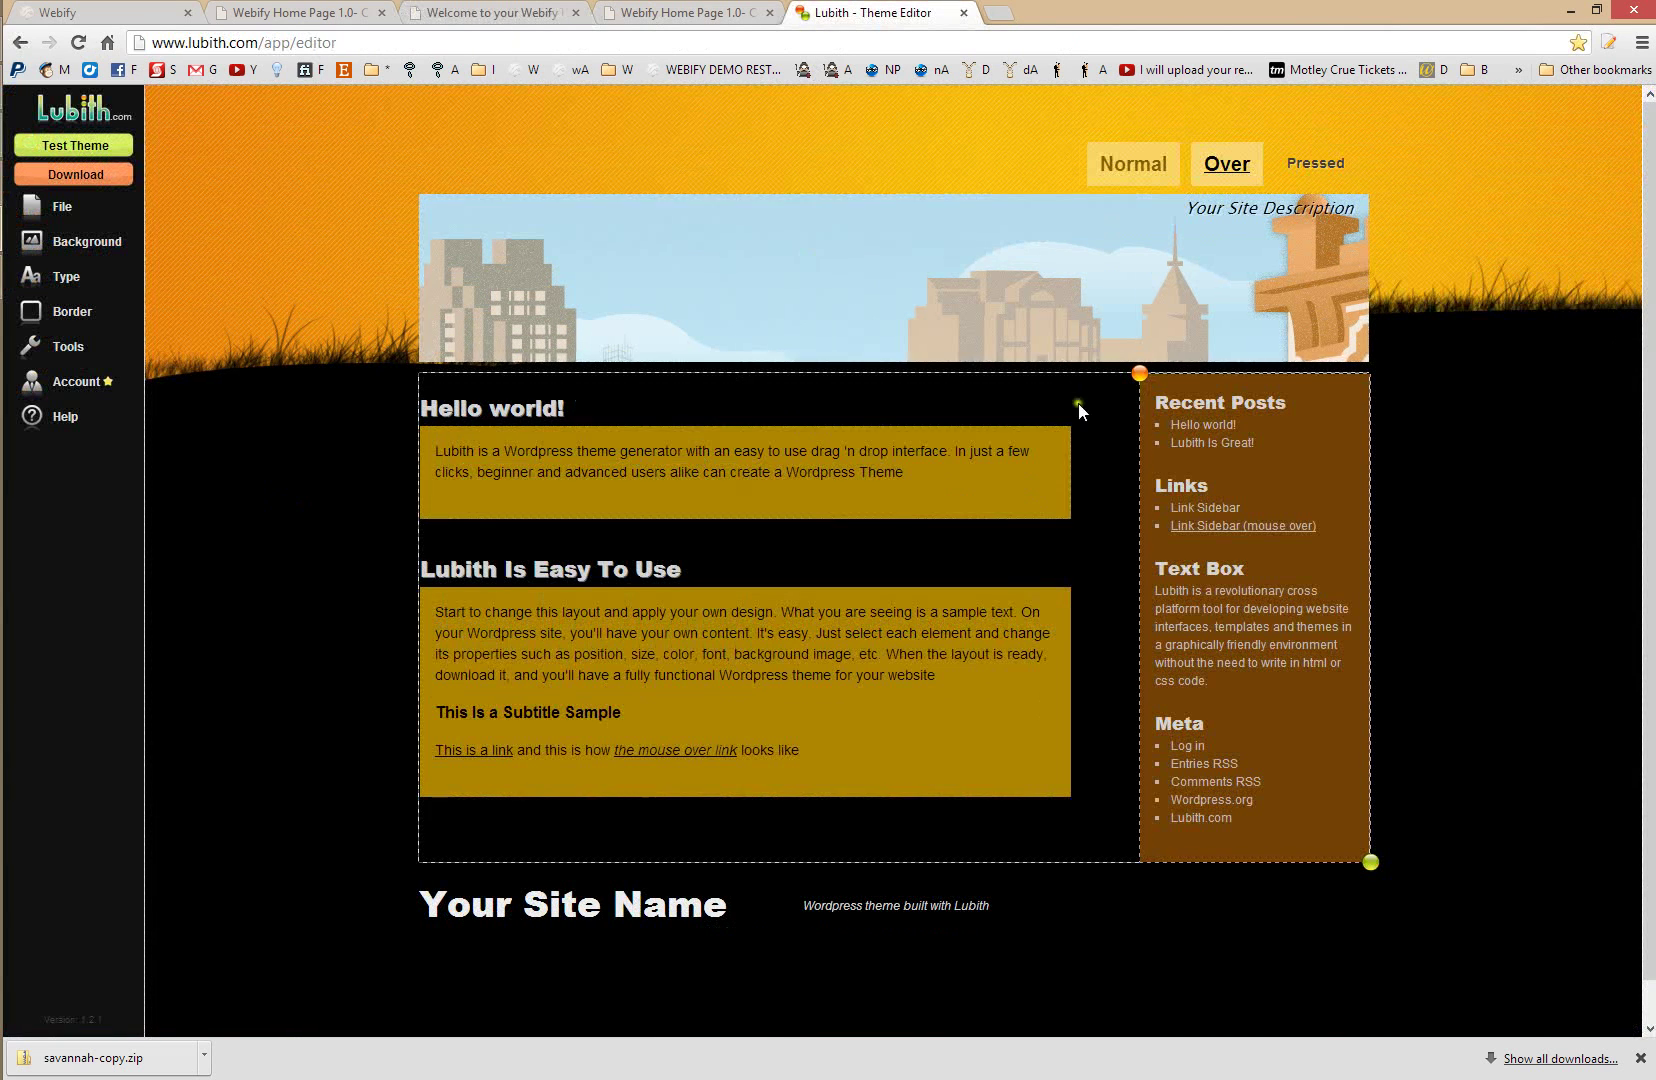
left_click(463, 10)
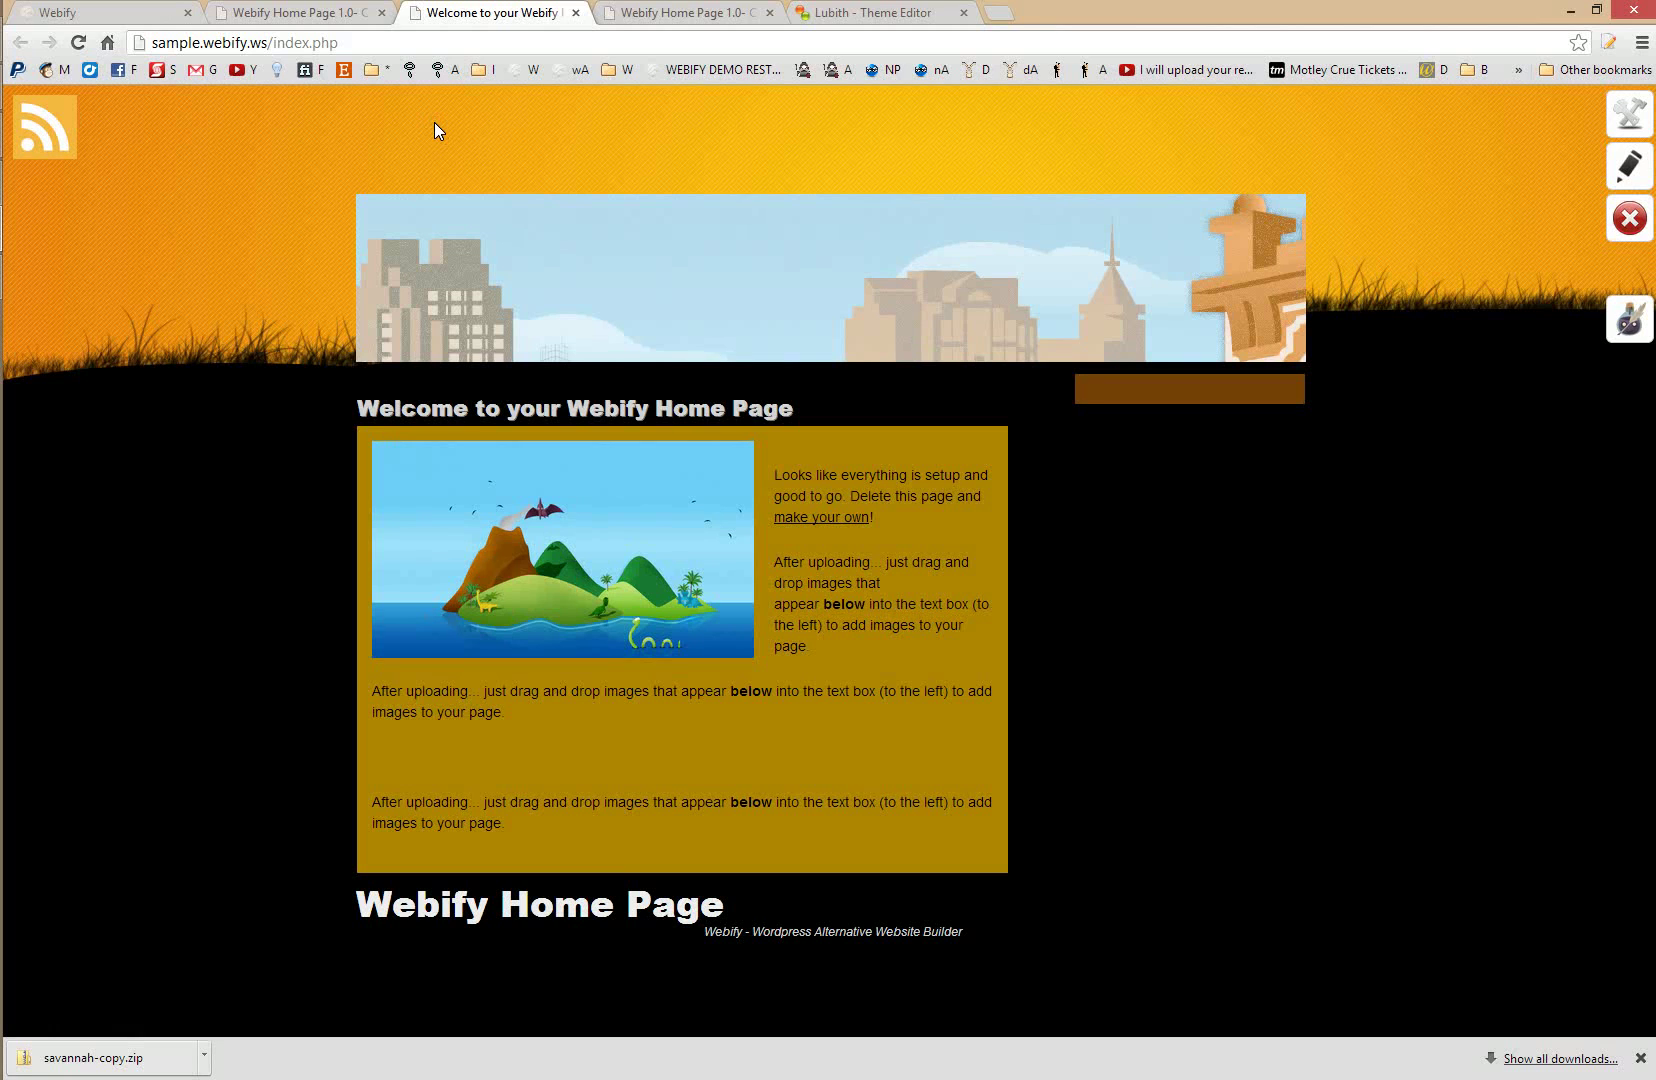
left_click(326, 10)
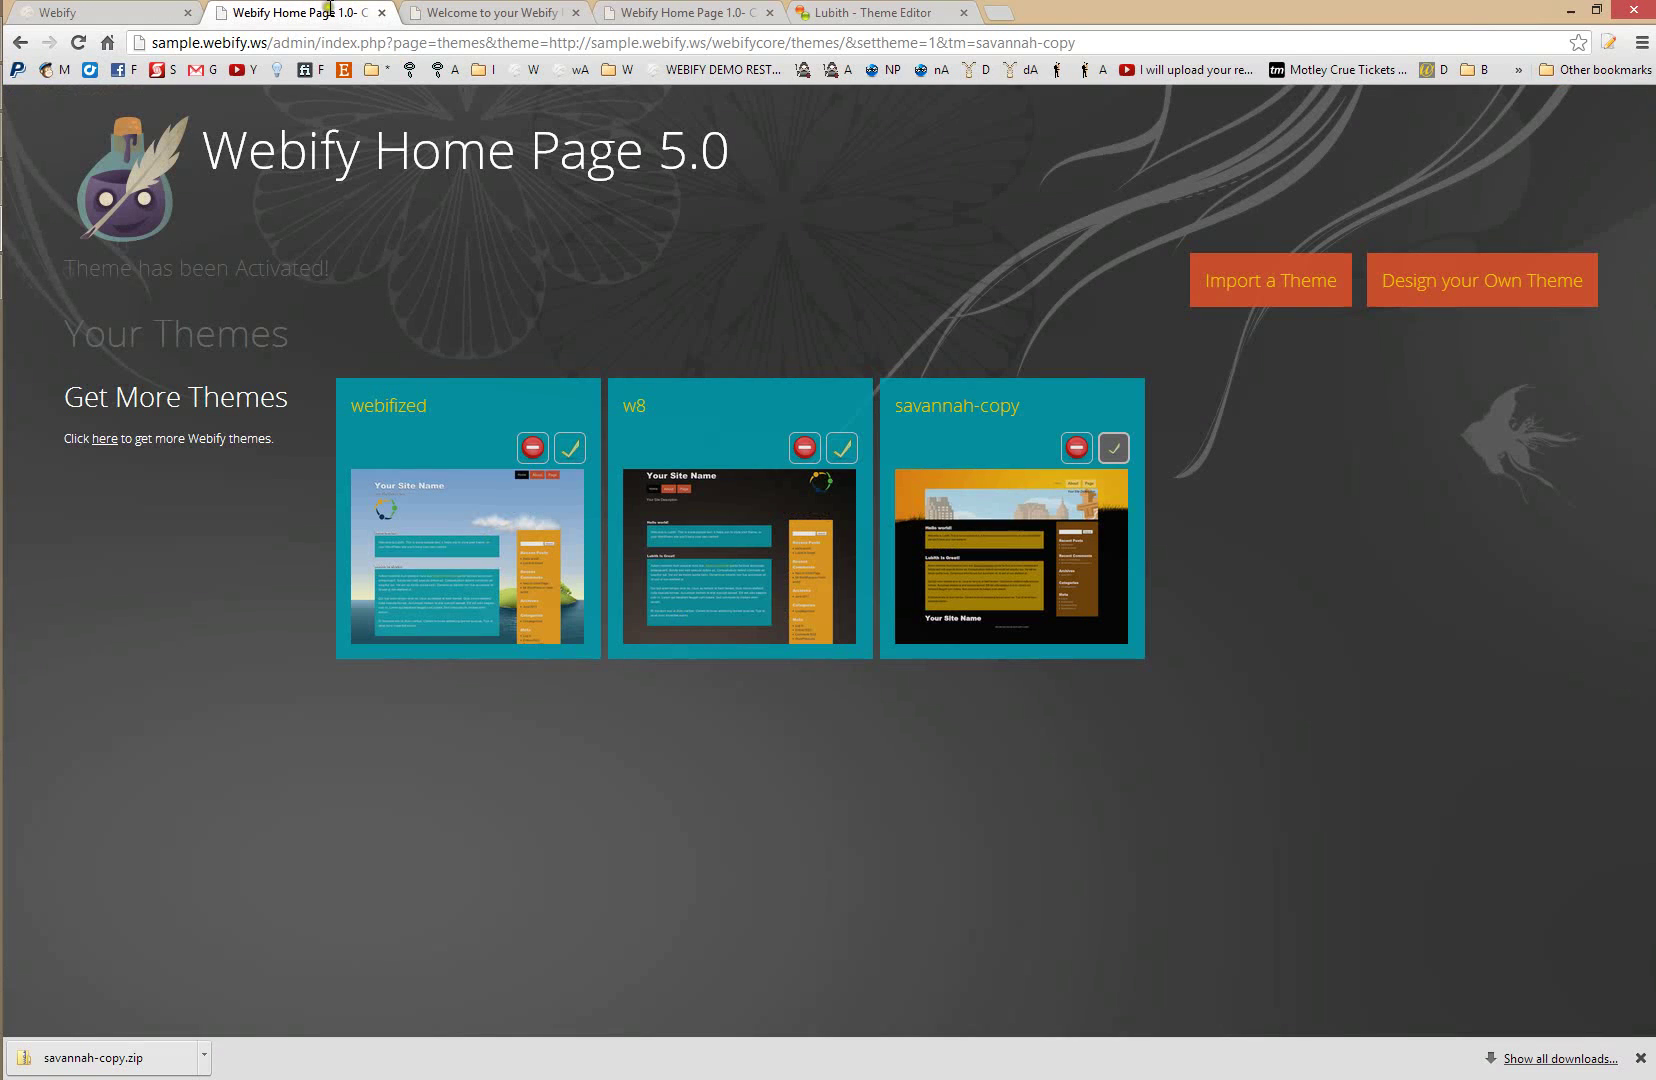
- Browse the community theme catalog from the admin Themes page, then return to Your Themes
left_click(153, 190)
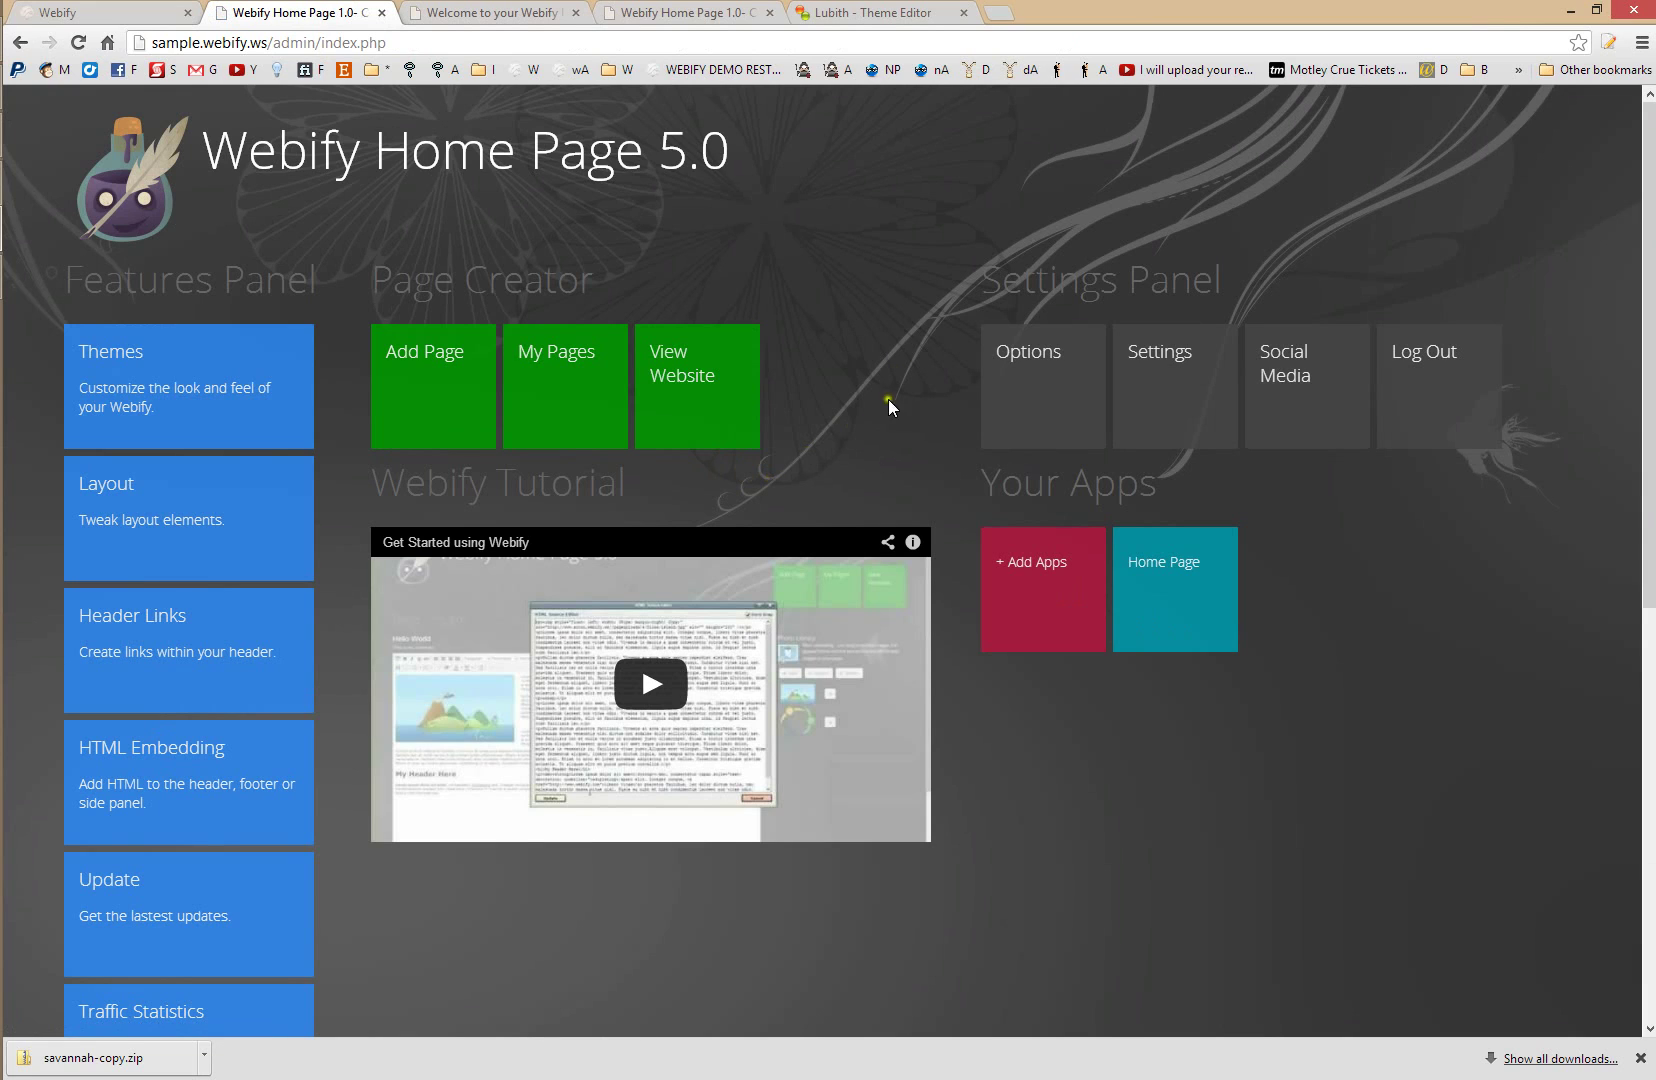
left_click(122, 366)
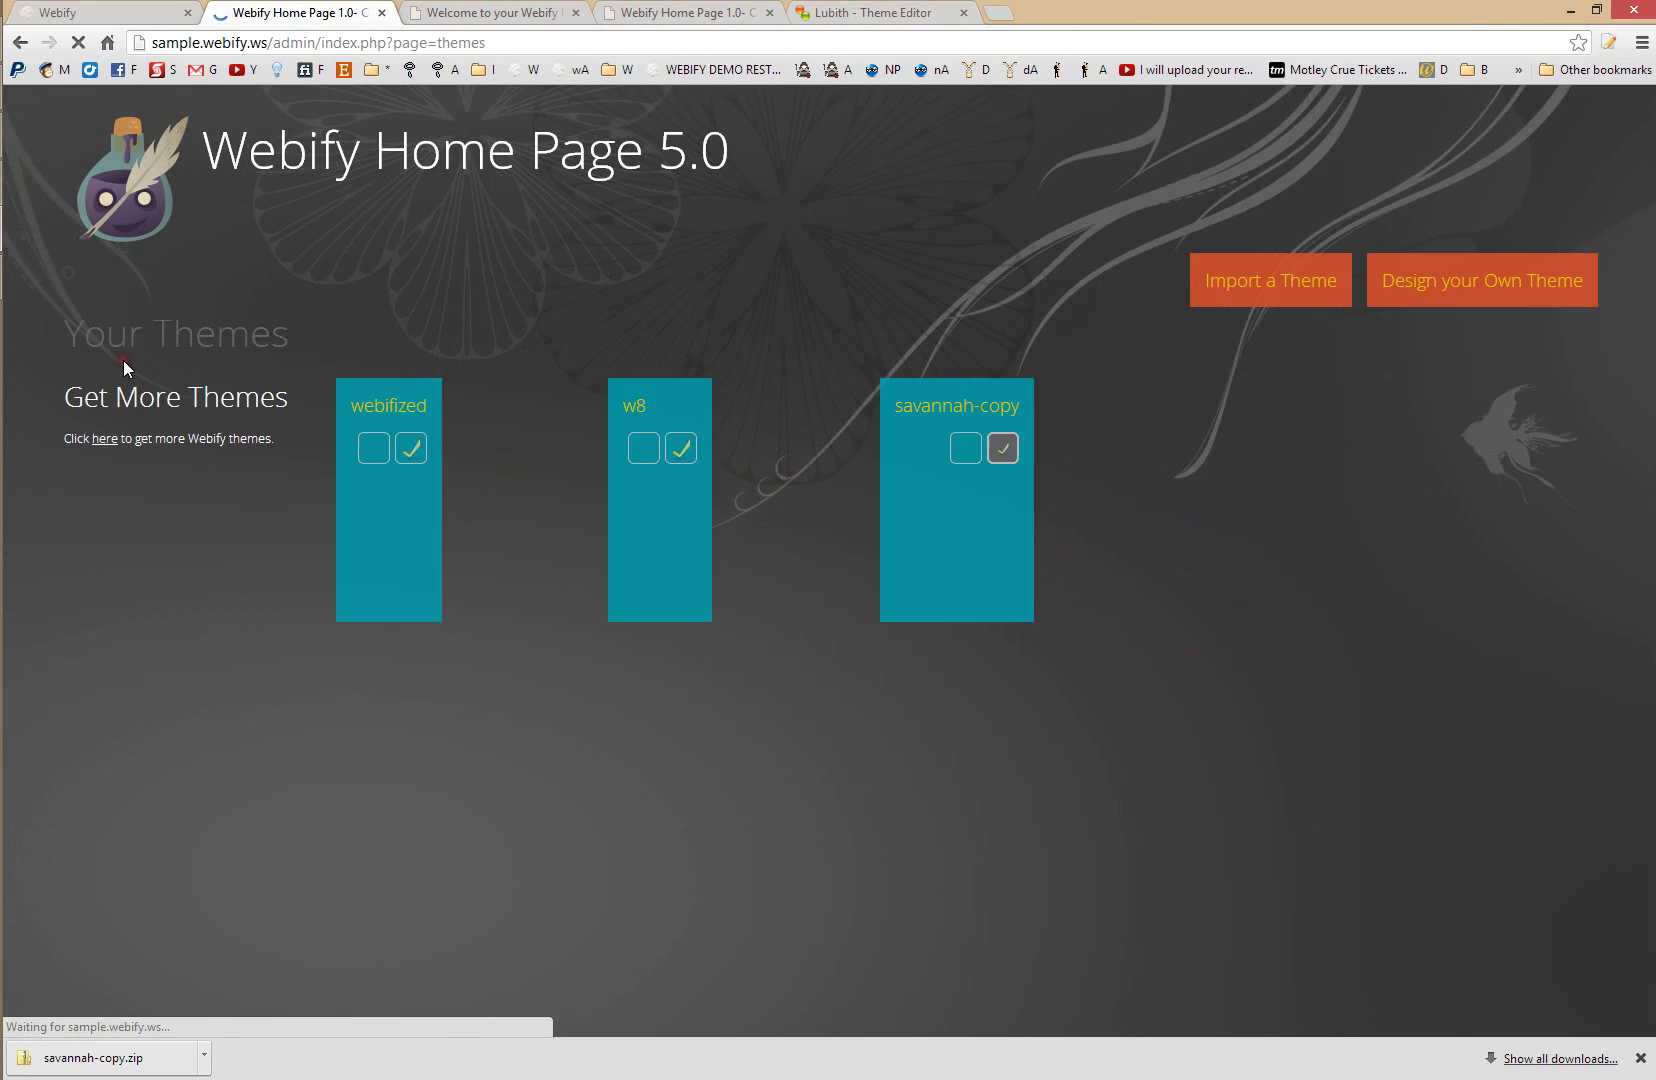
left_click(118, 441)
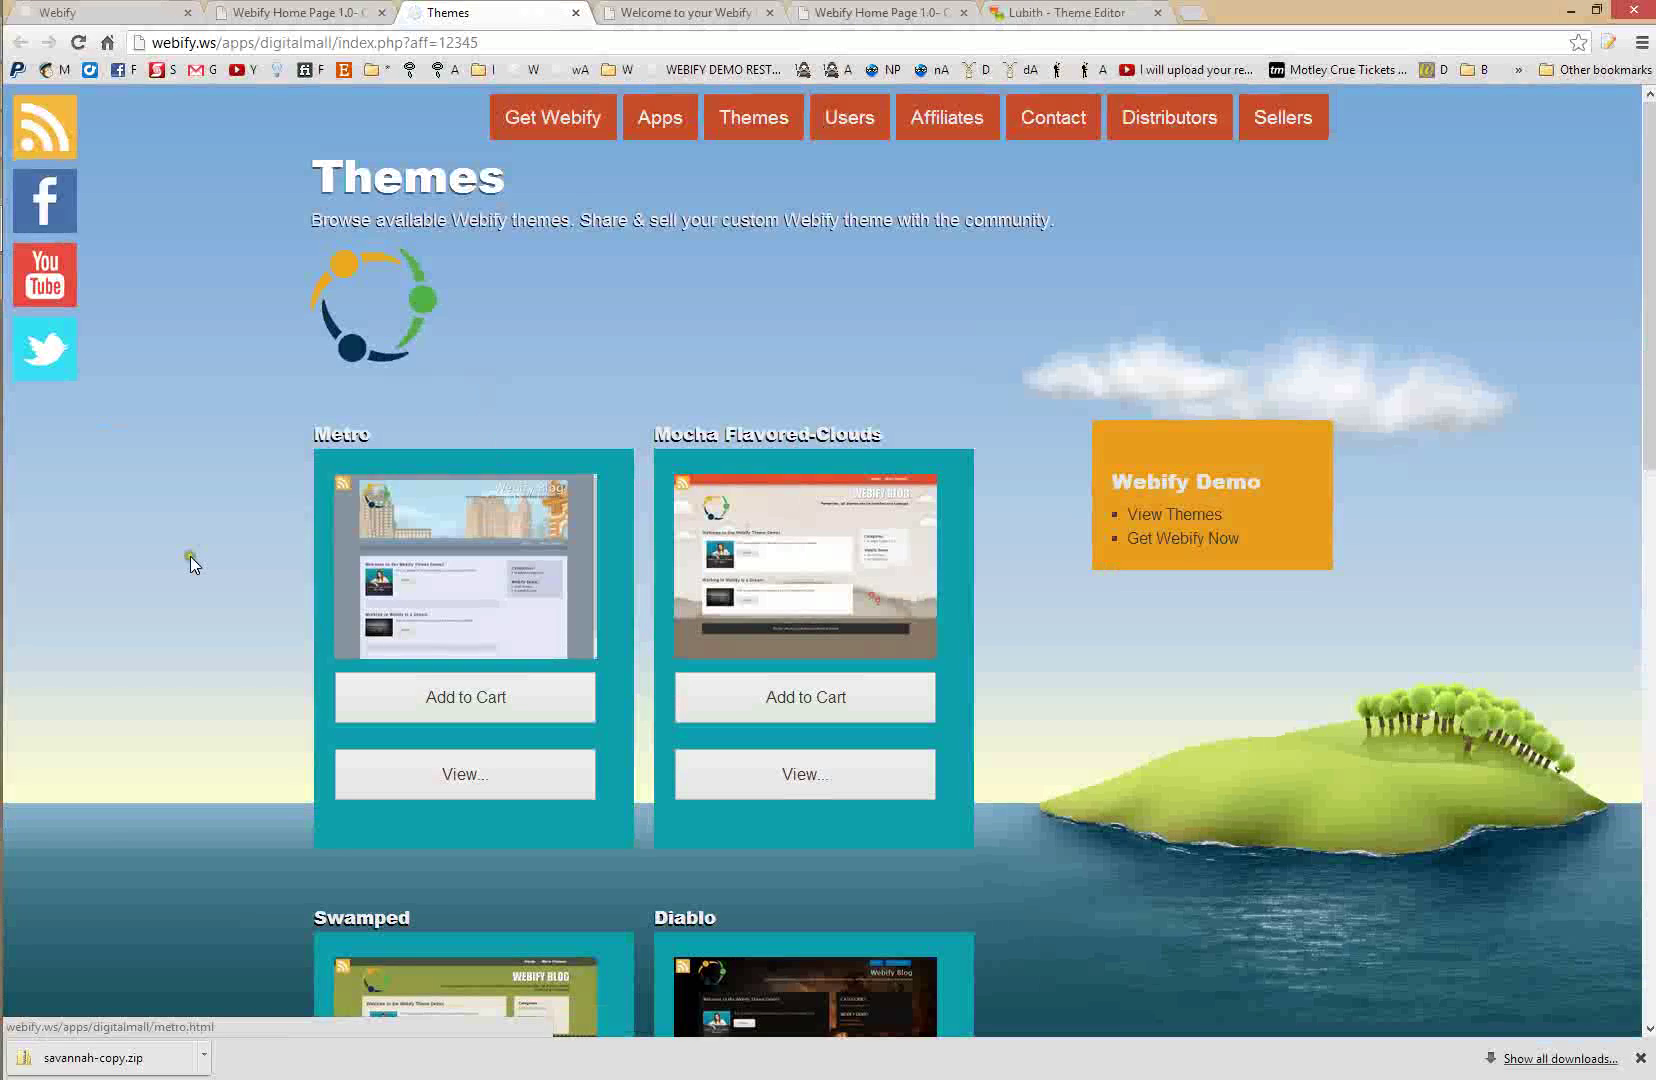
scroll(190, 556, "down", 4)
scroll(175, 582, "down", 2)
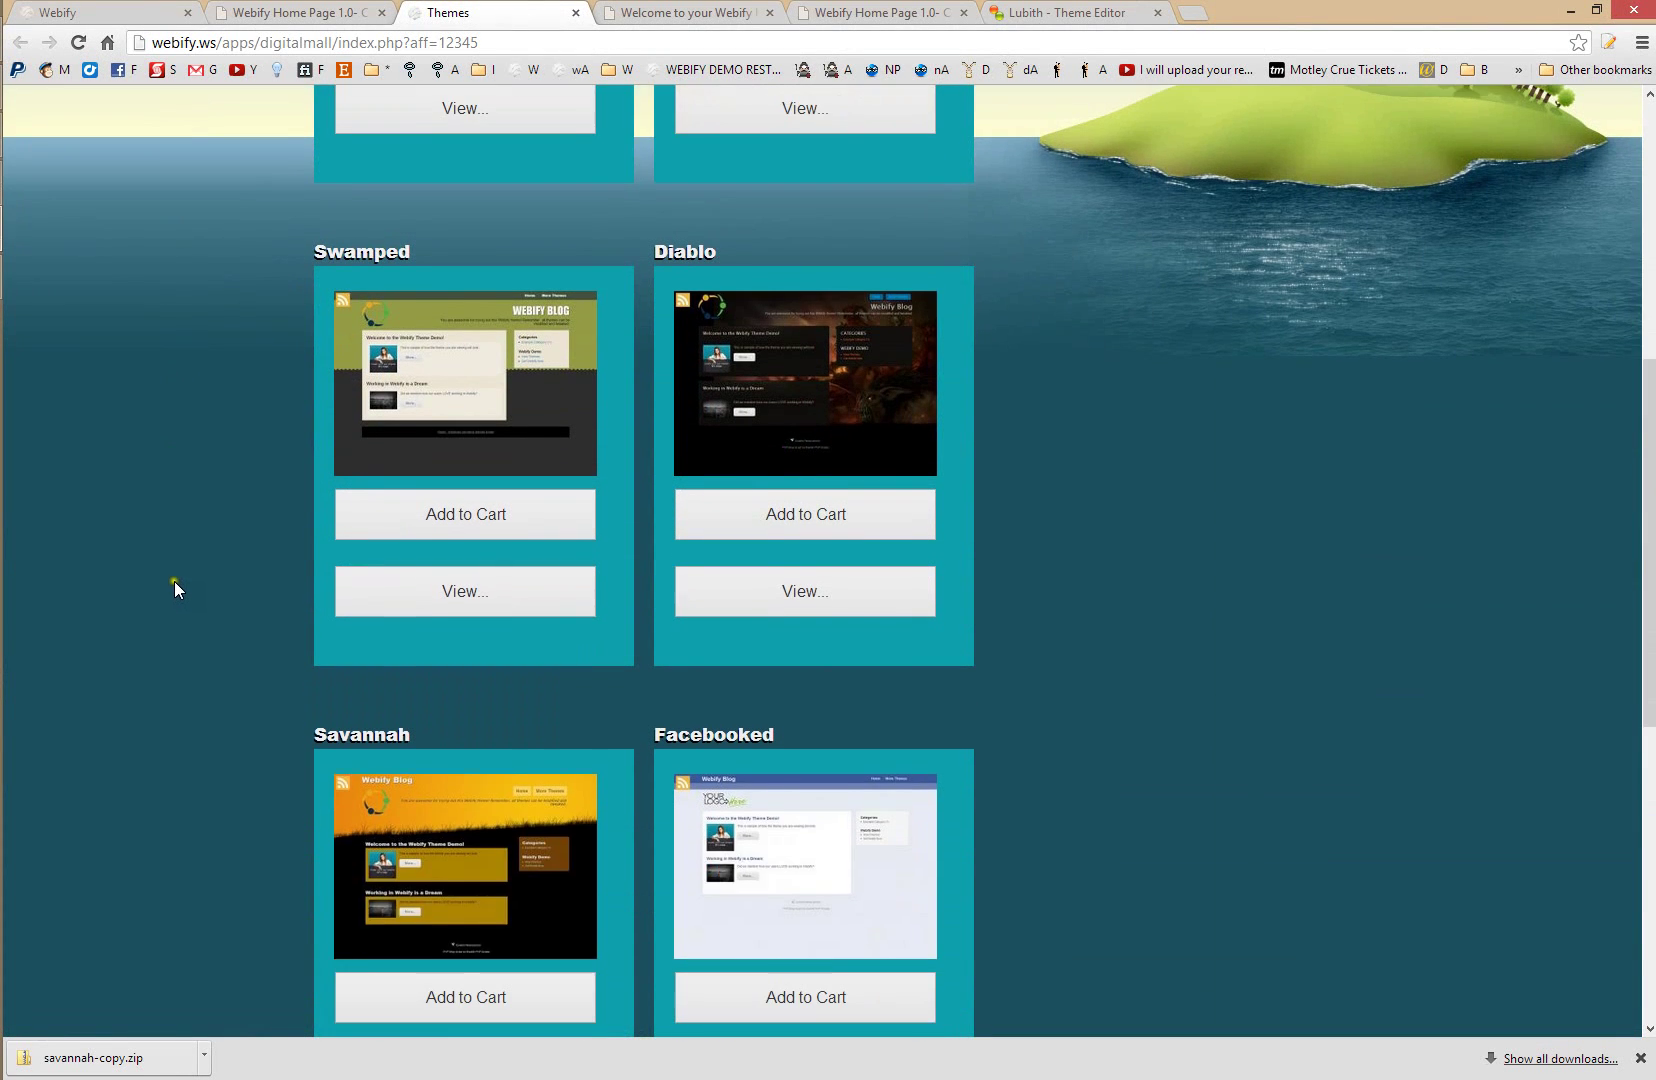
scroll(170, 595, "down", 2)
scroll(166, 600, "up", 4)
scroll(166, 595, "up", 4)
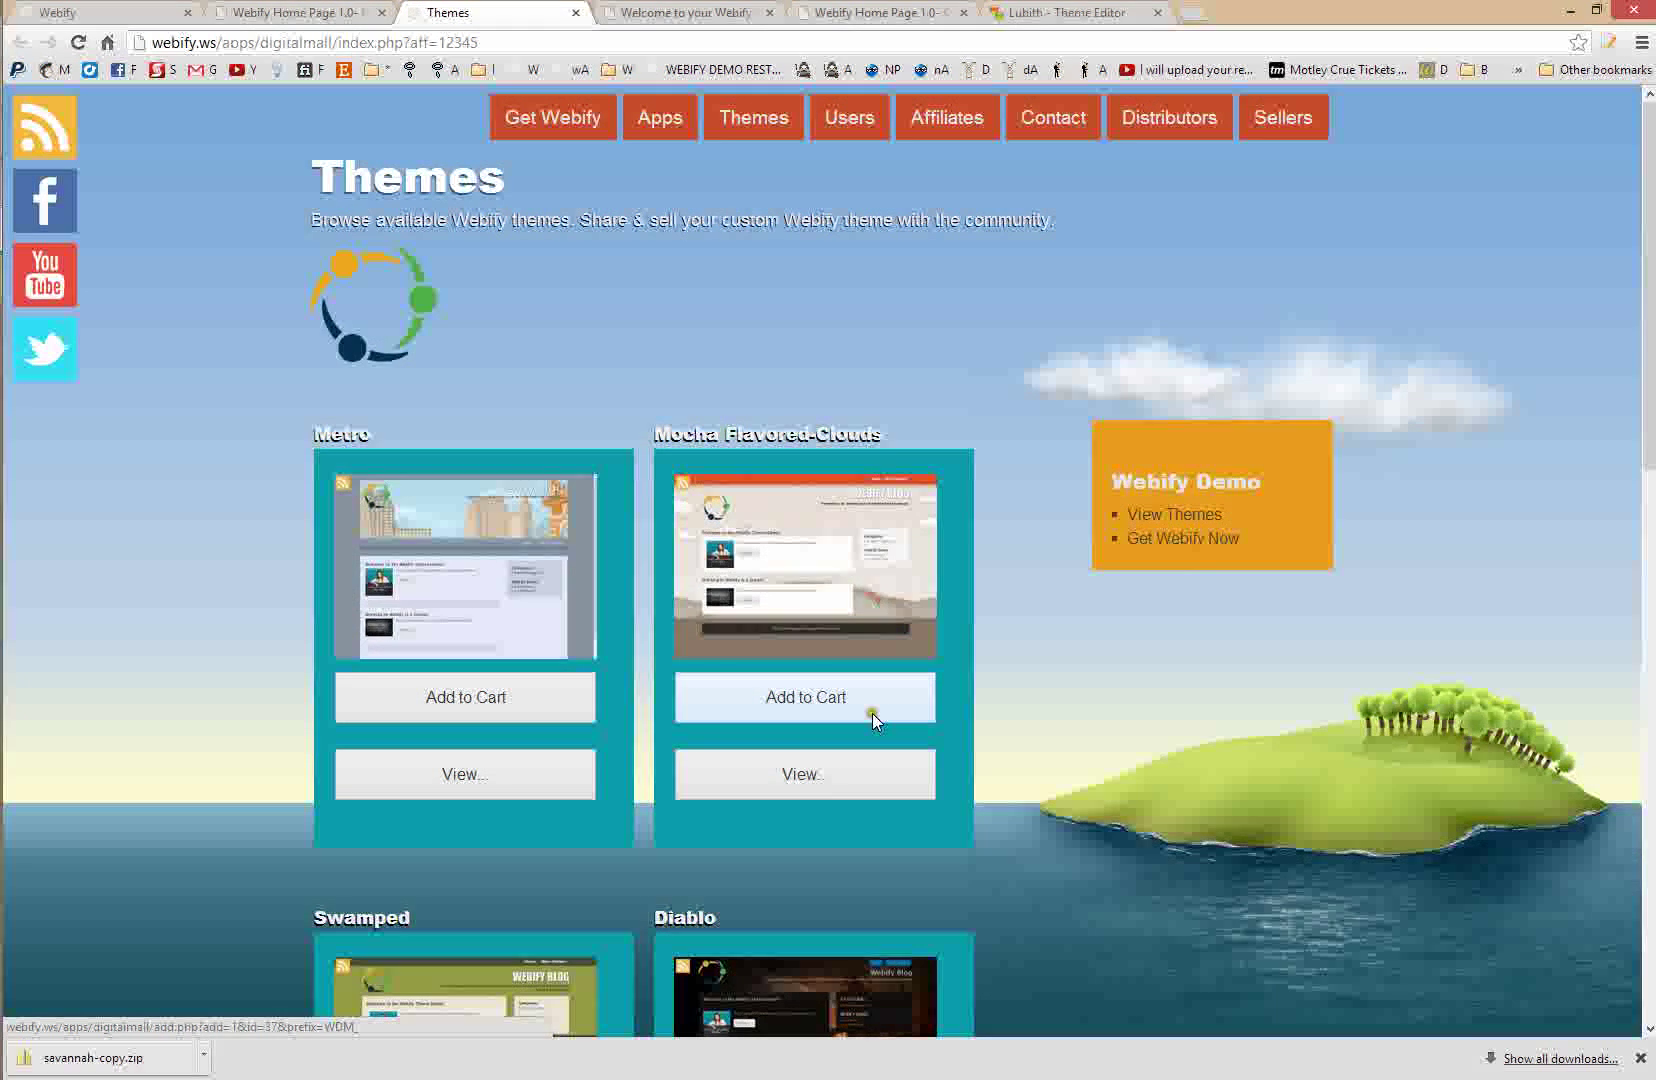
left_click(333, 10)
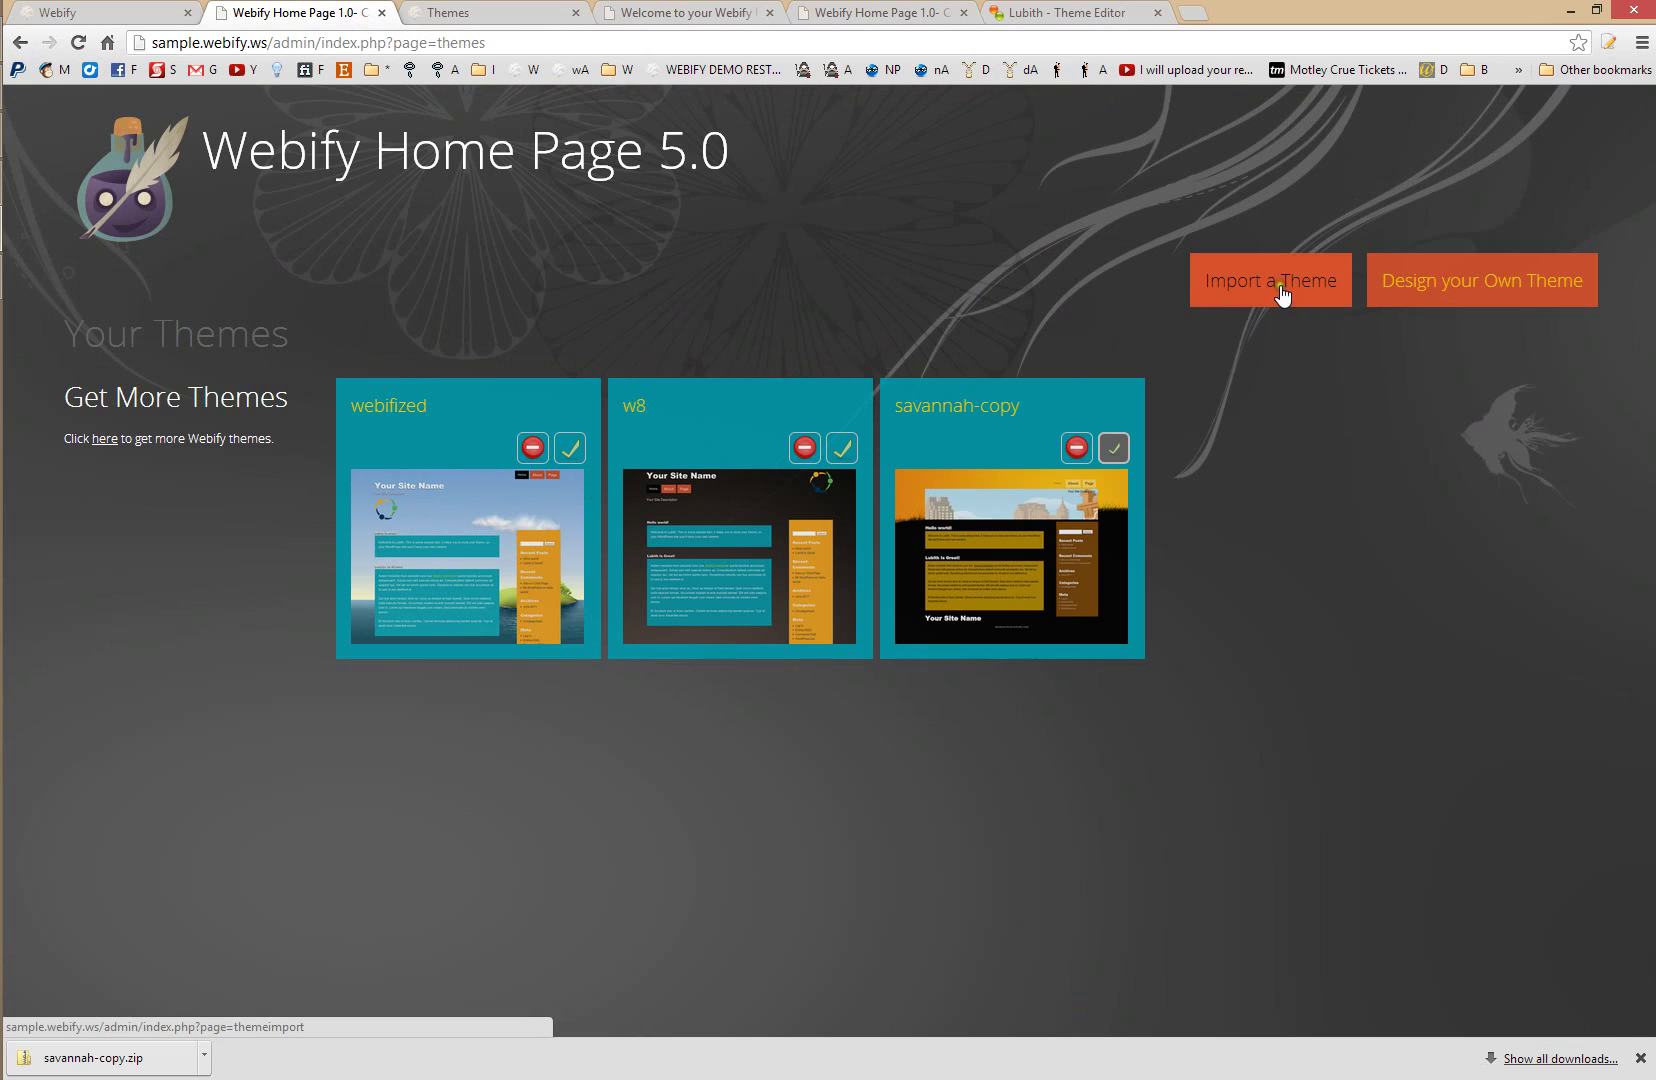
- Open the installable apps list and close all browser tabs to the right
left_click(100, 214)
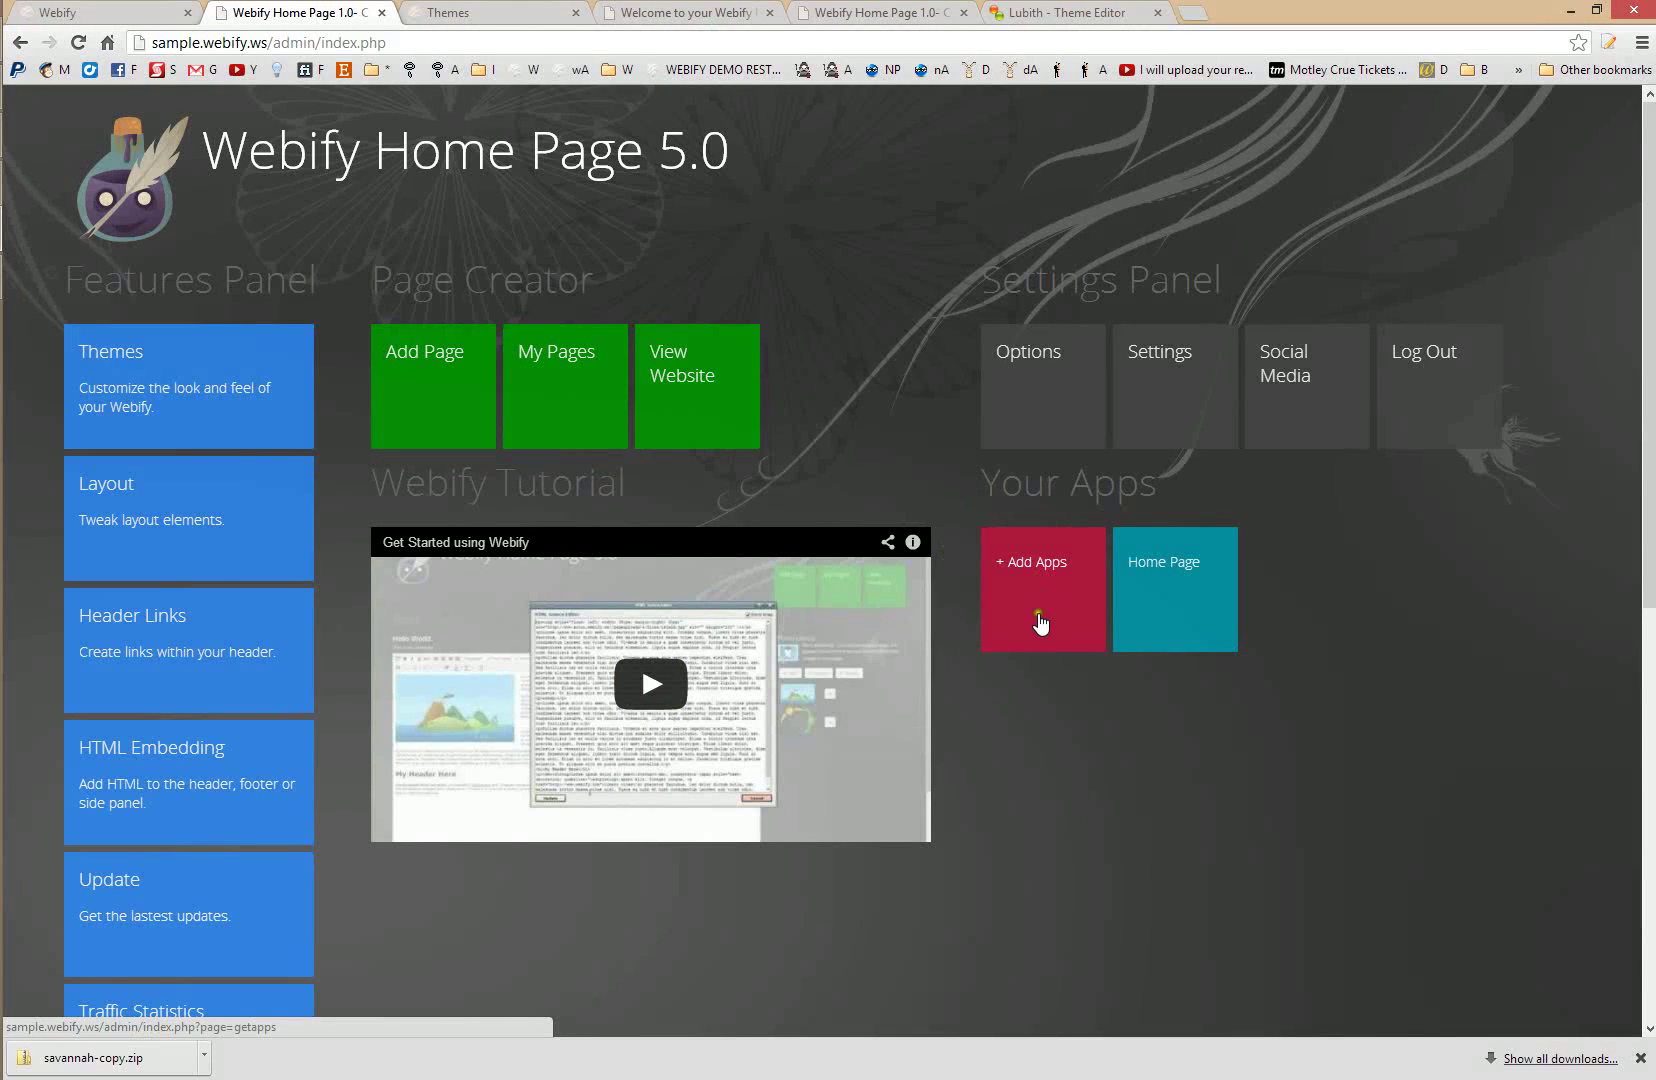
left_click(1040, 619)
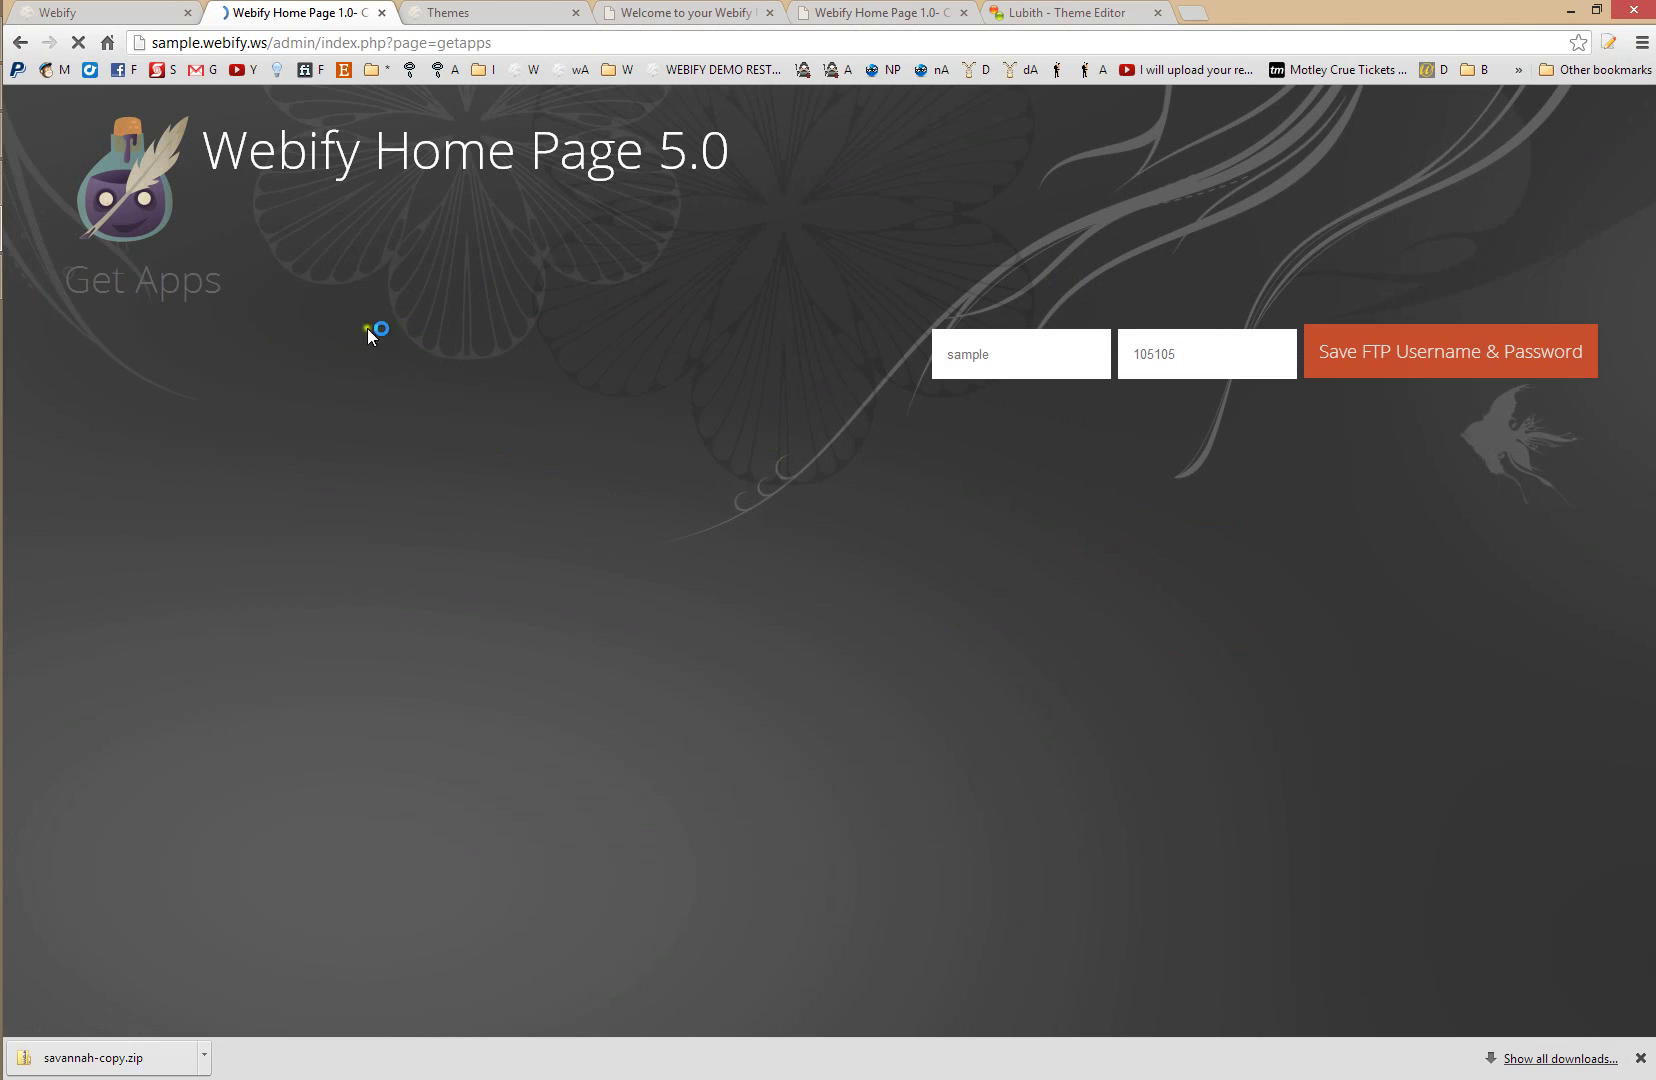
right_click(340, 8)
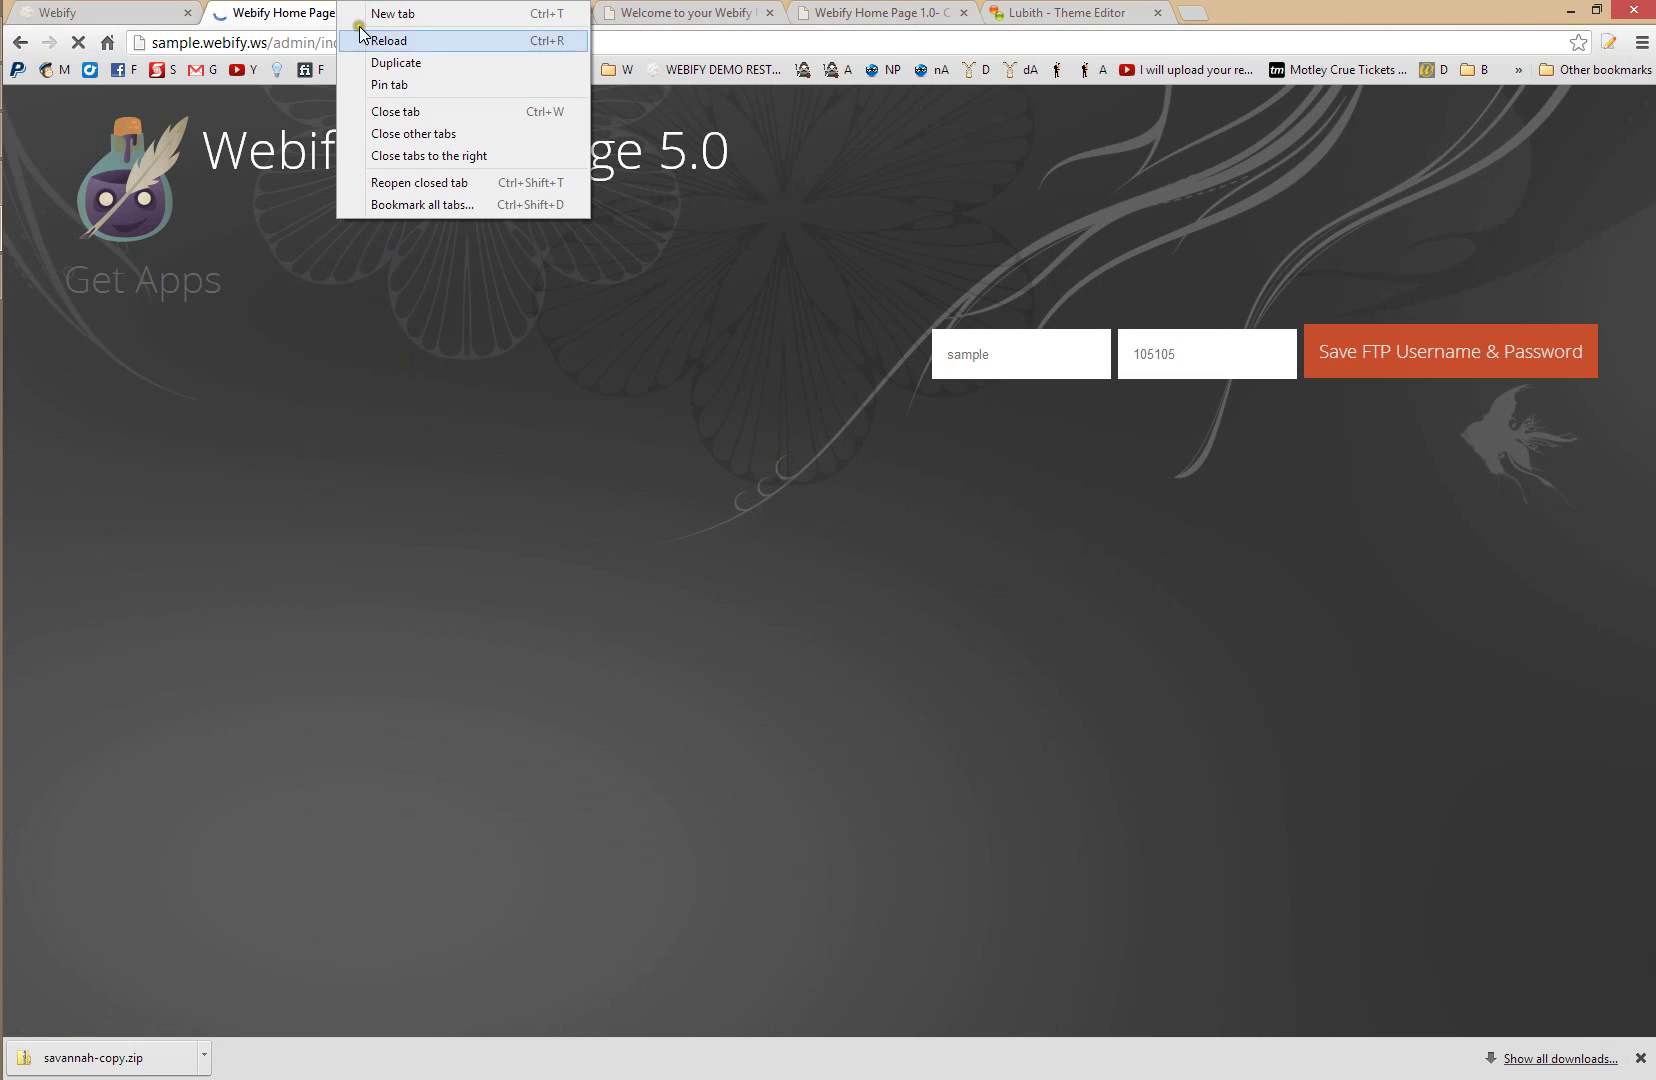
left_click(433, 156)
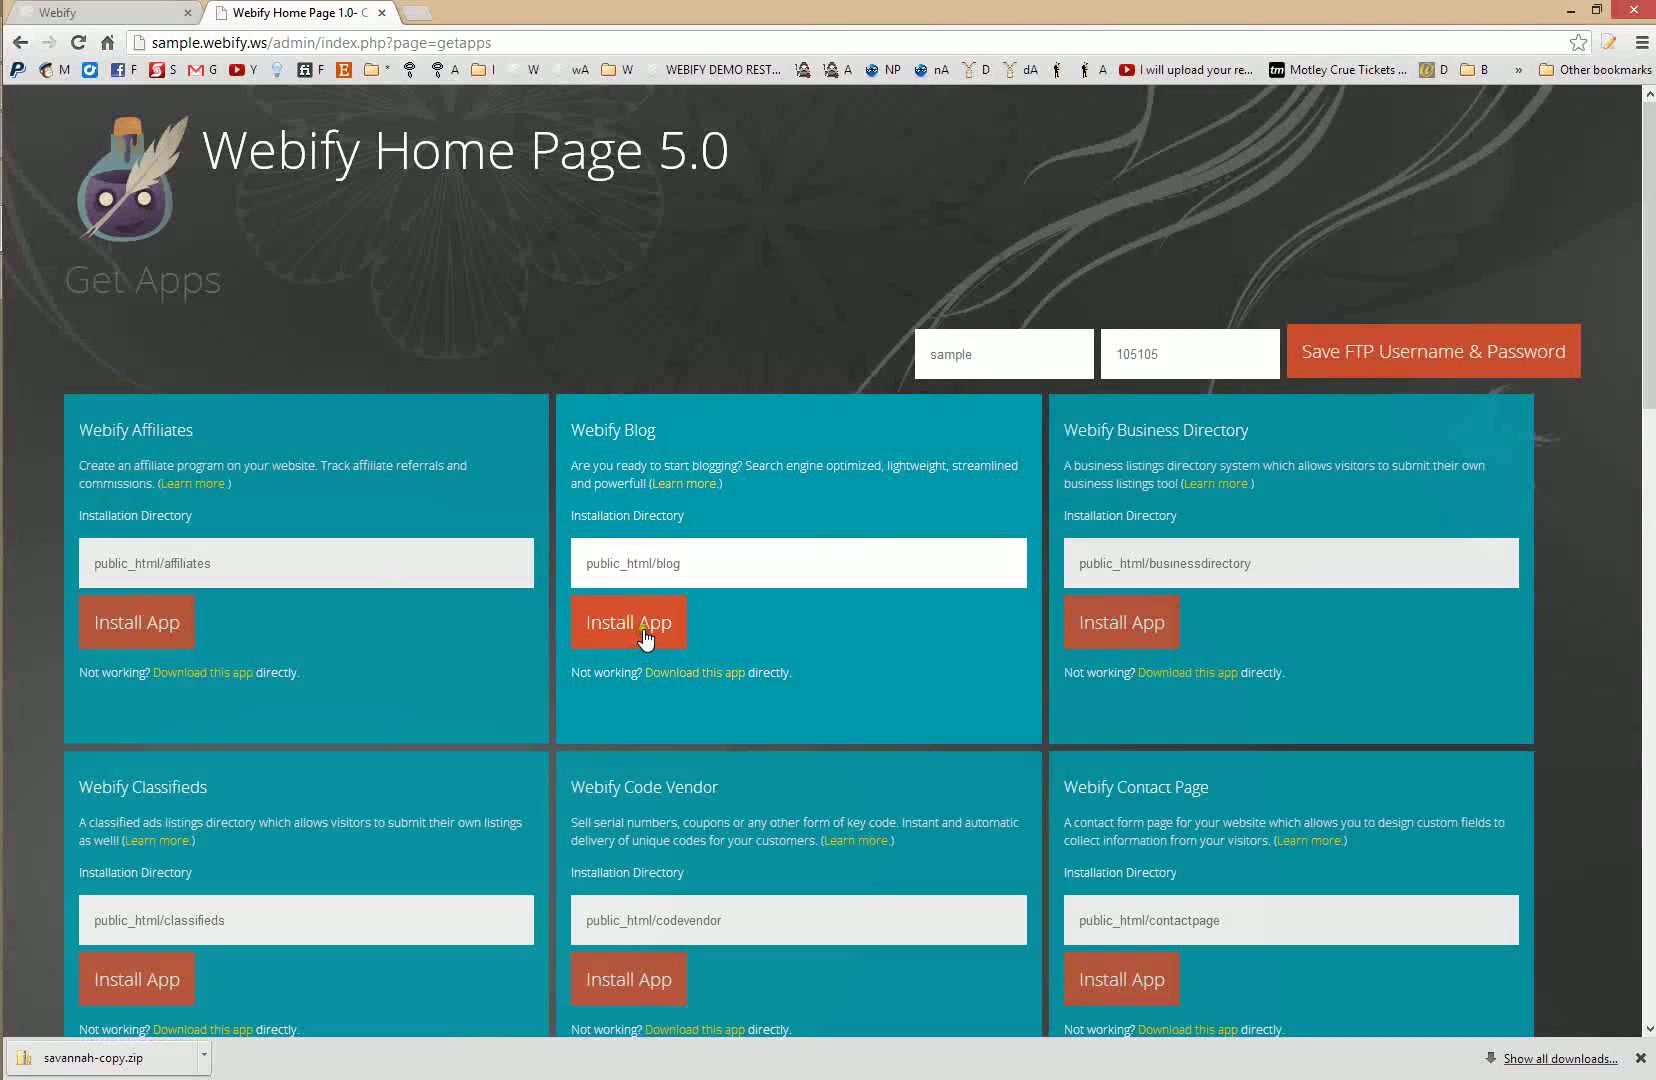
- Install the Webify Blog app into public_html/blog
scroll(327, 330, "down", 12)
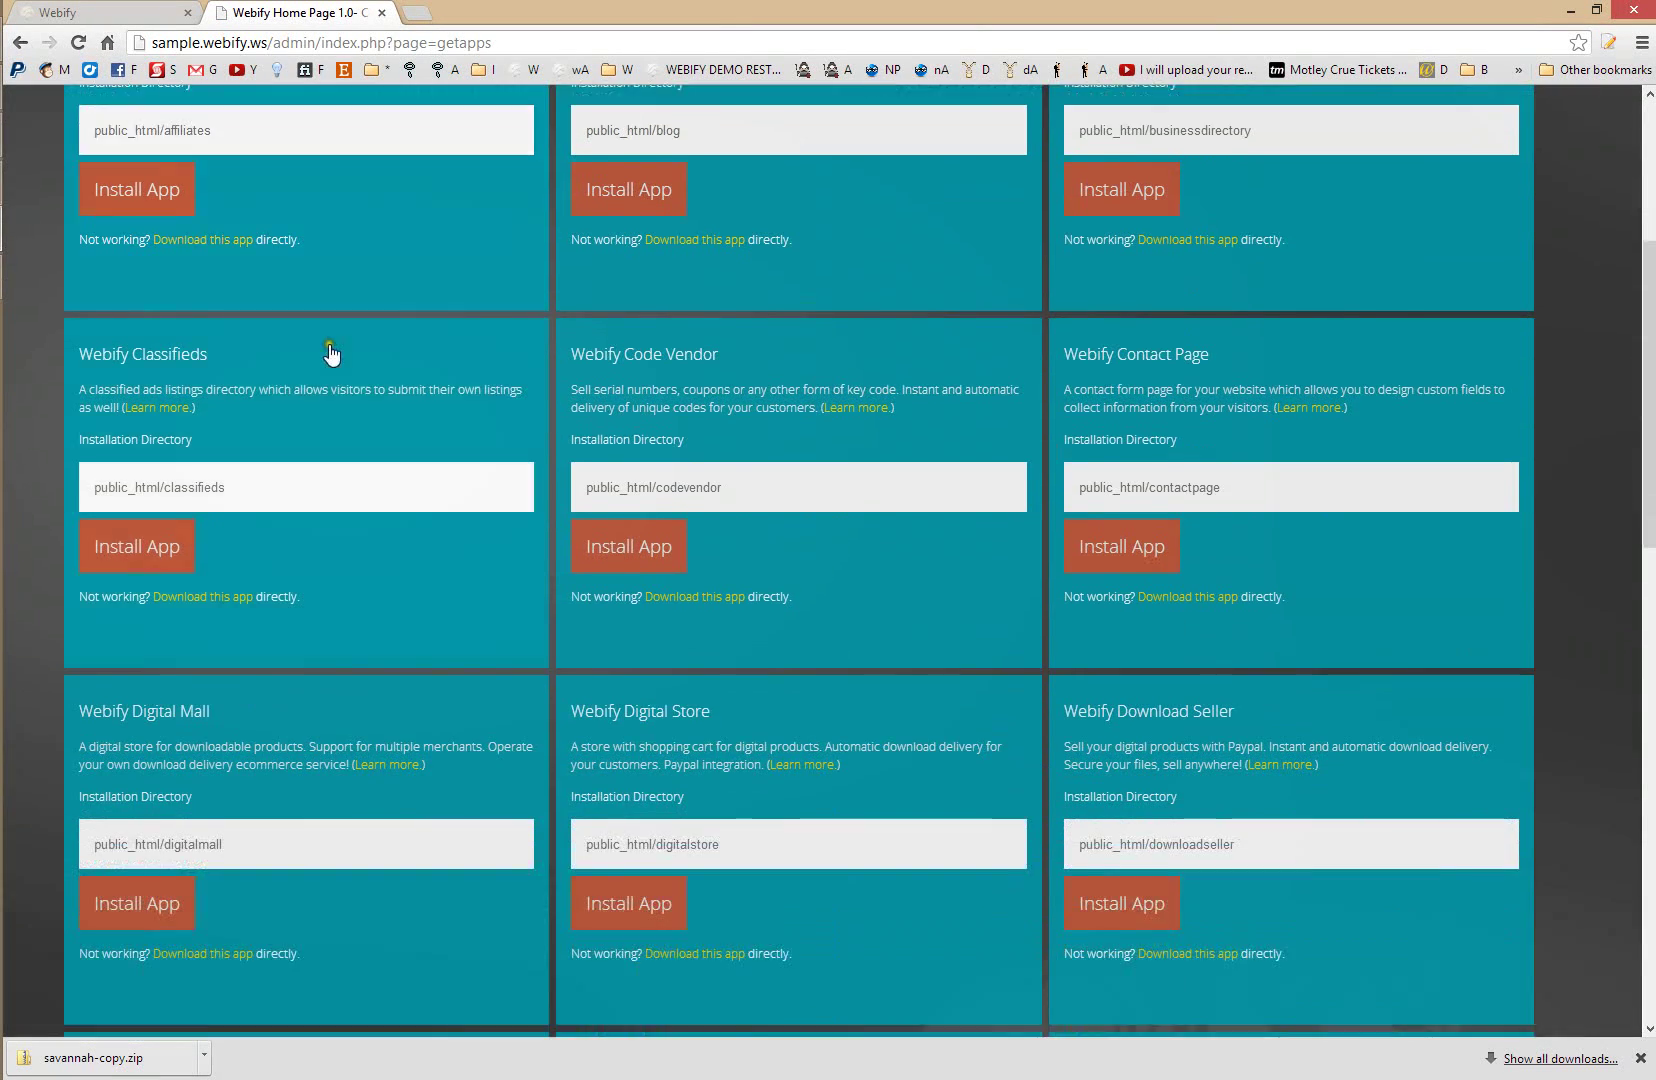
scroll(333, 357, "up", 12)
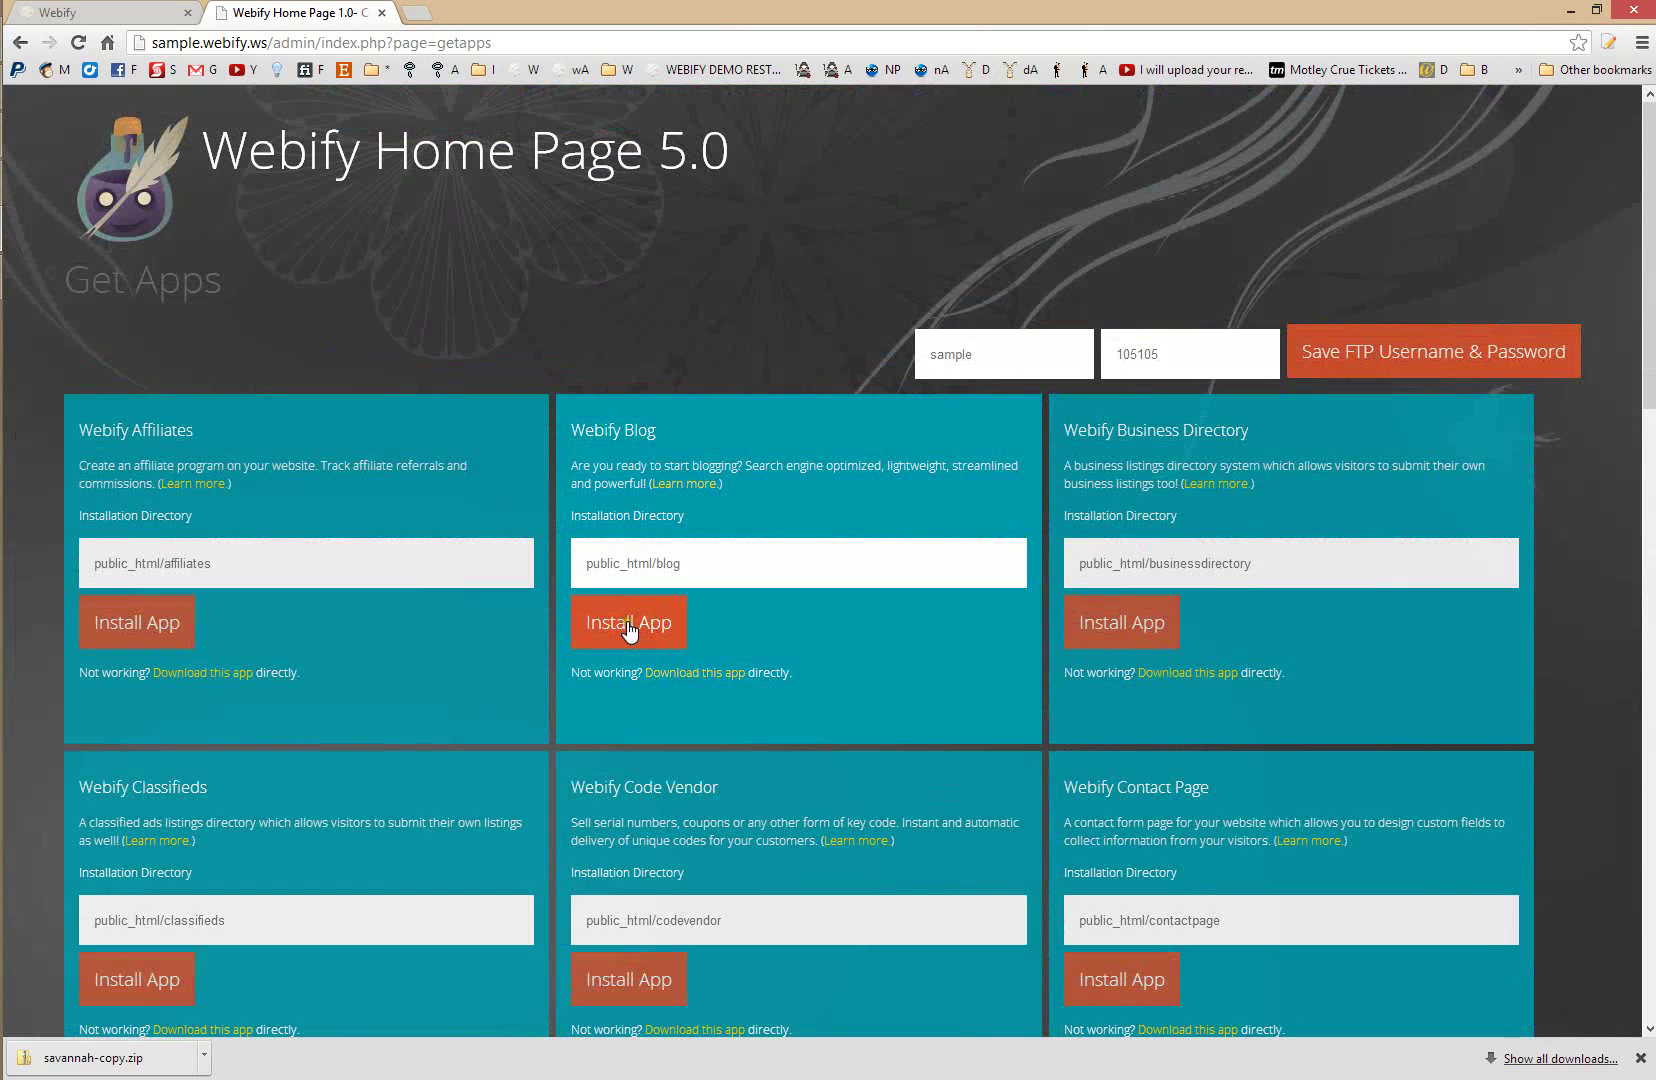
left_click(628, 627)
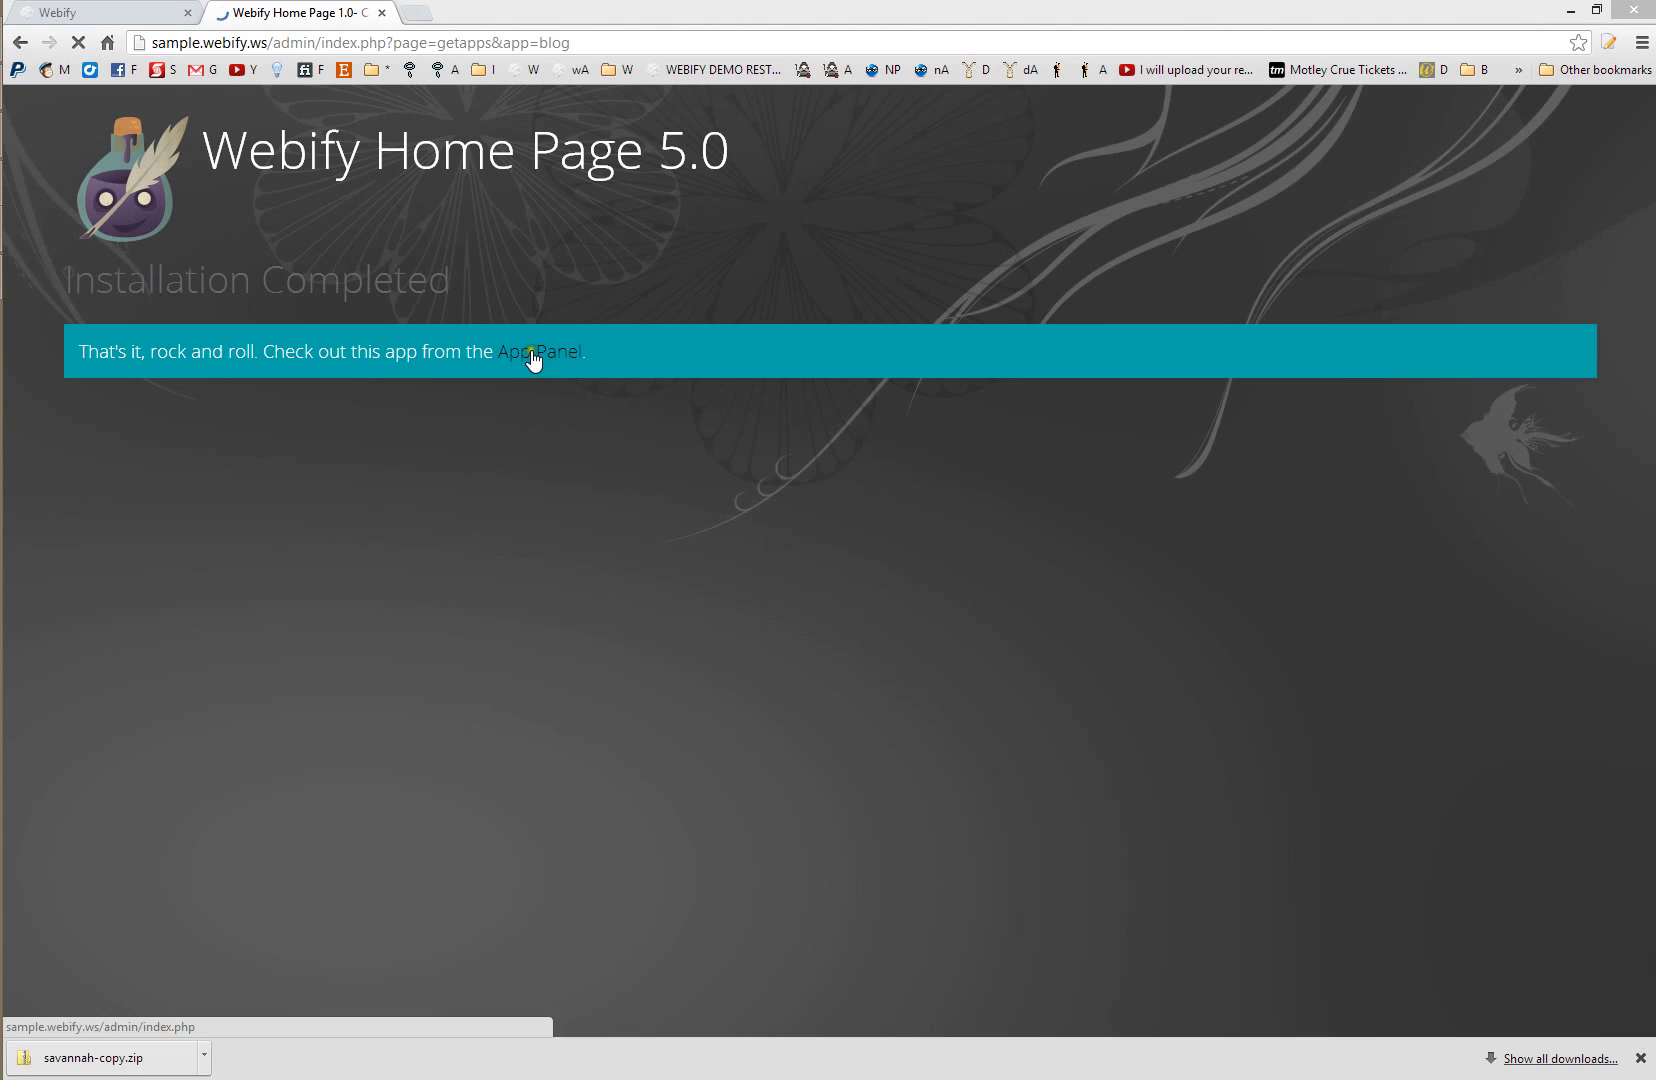
- Open the Blog app's control panel and preview the public blog in its own tab
left_click(533, 356)
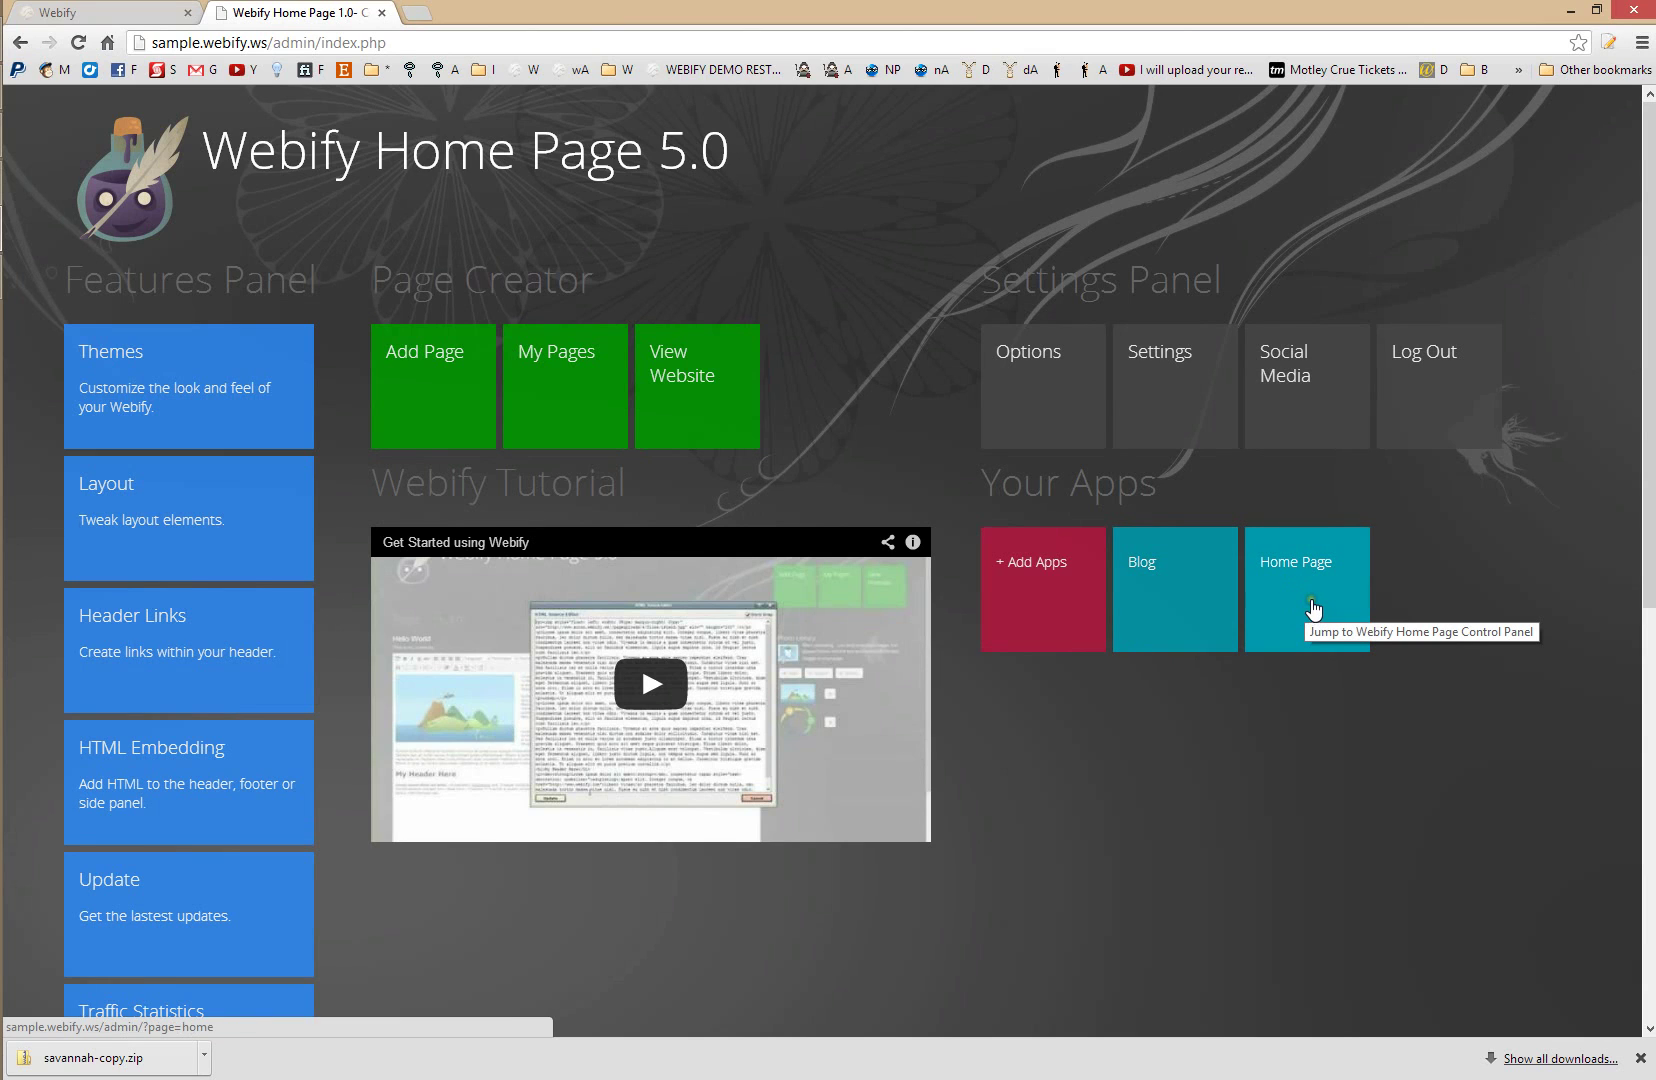
left_click(1172, 608)
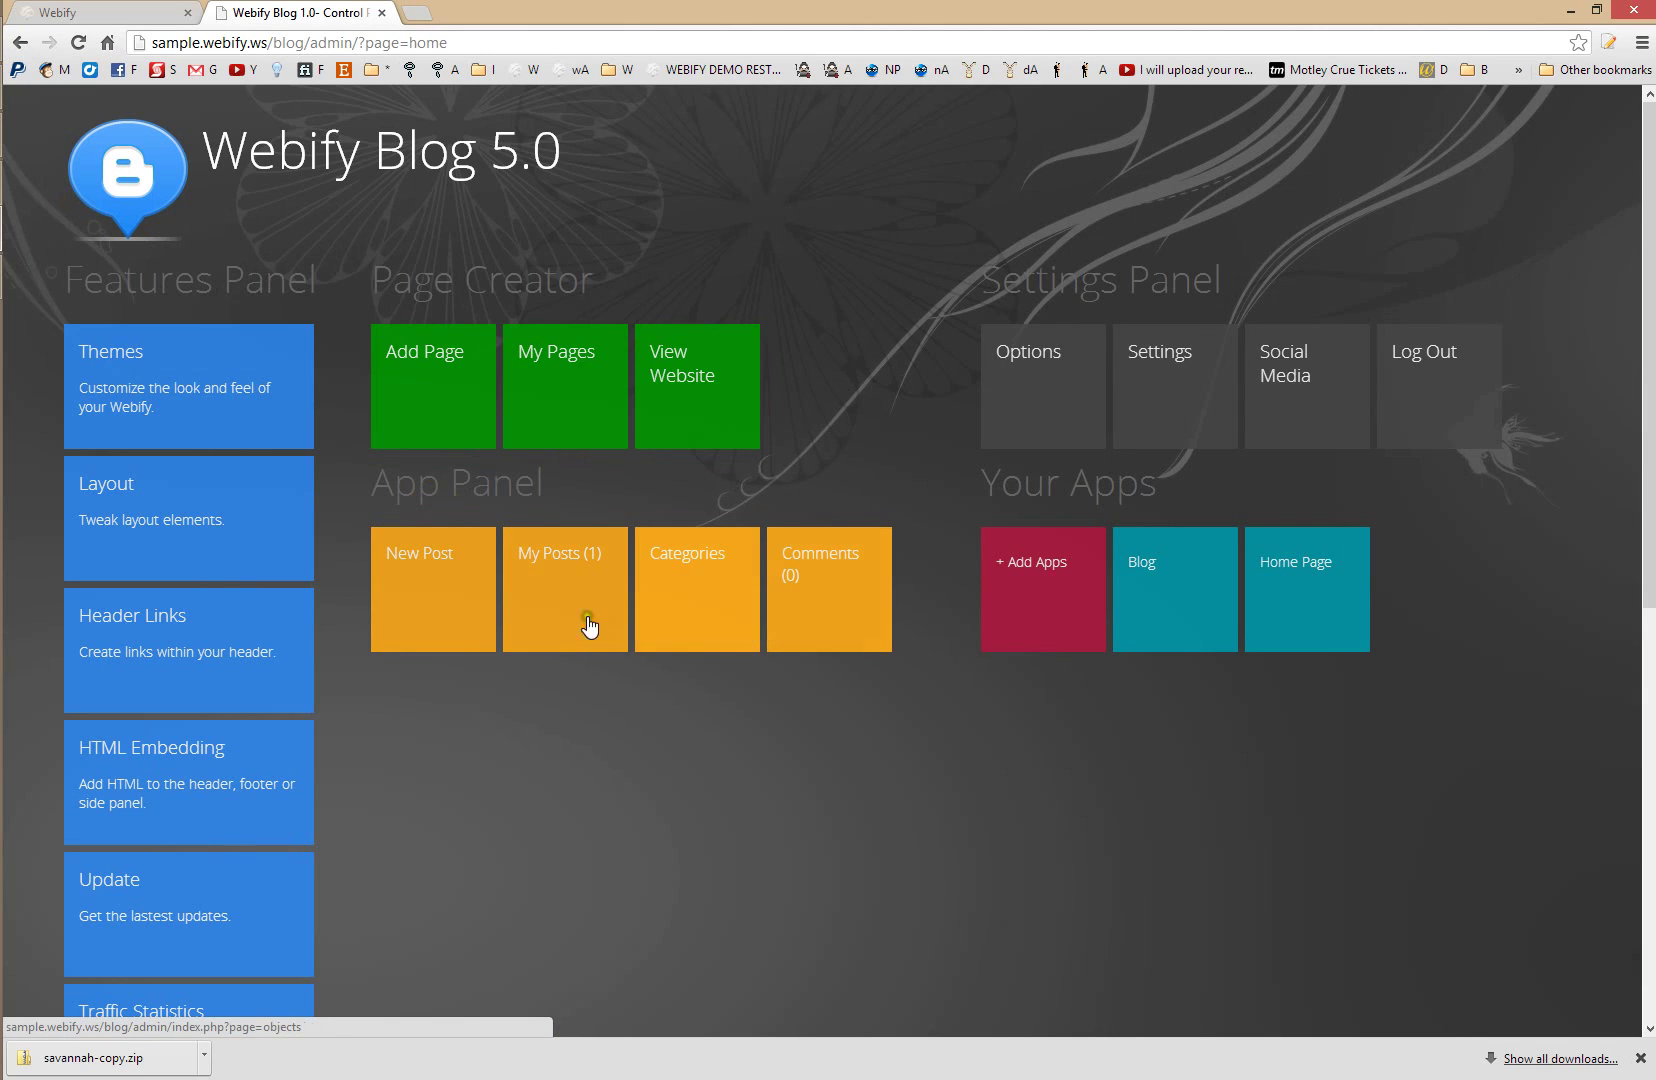
left_click(663, 414)
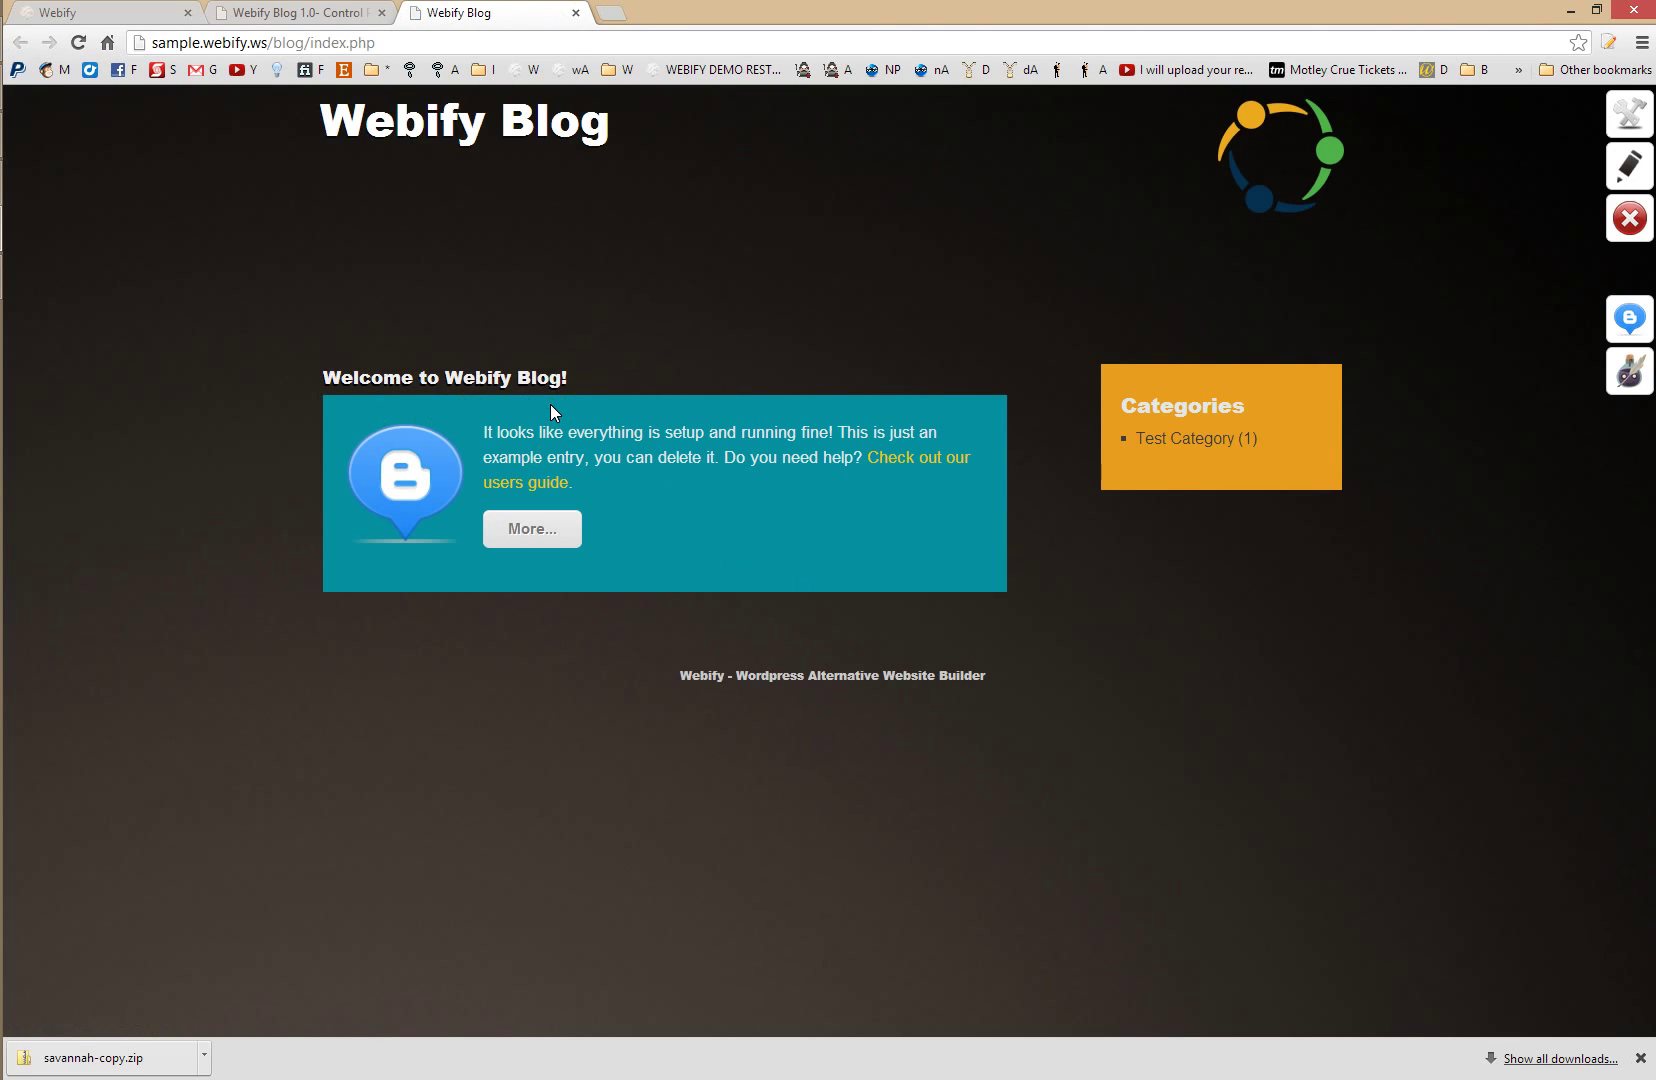
left_click(340, 12)
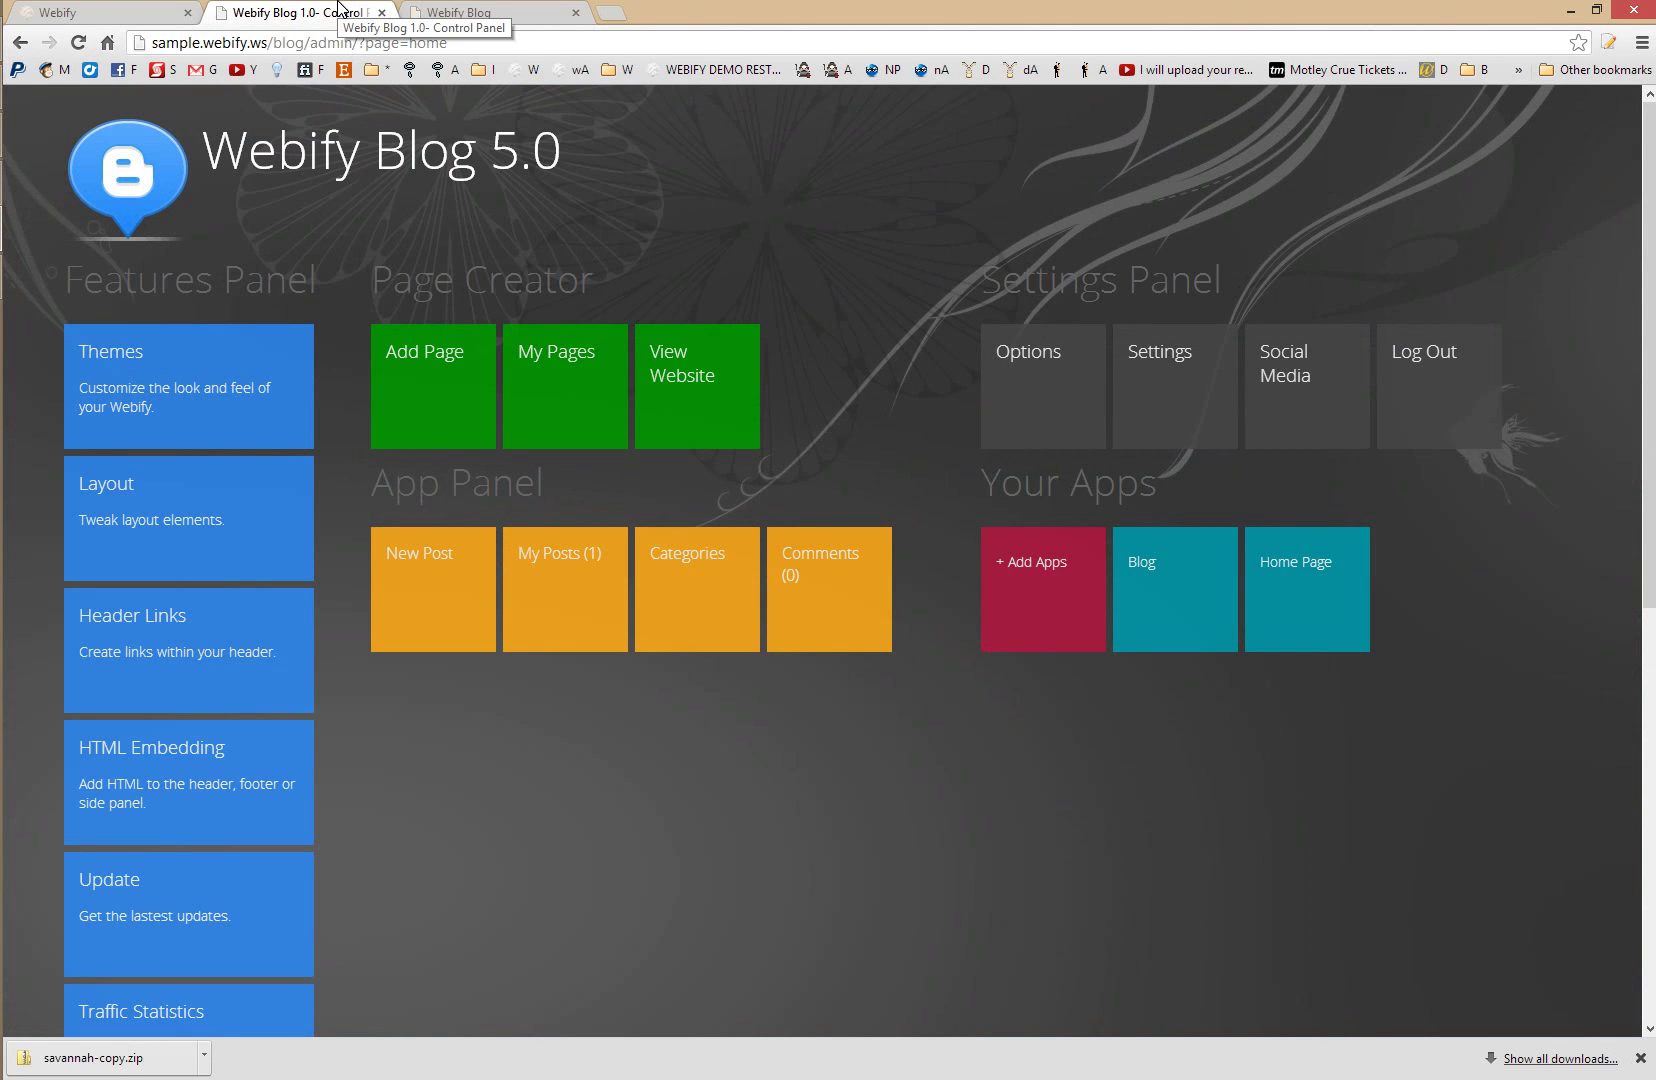
left_click(436, 614)
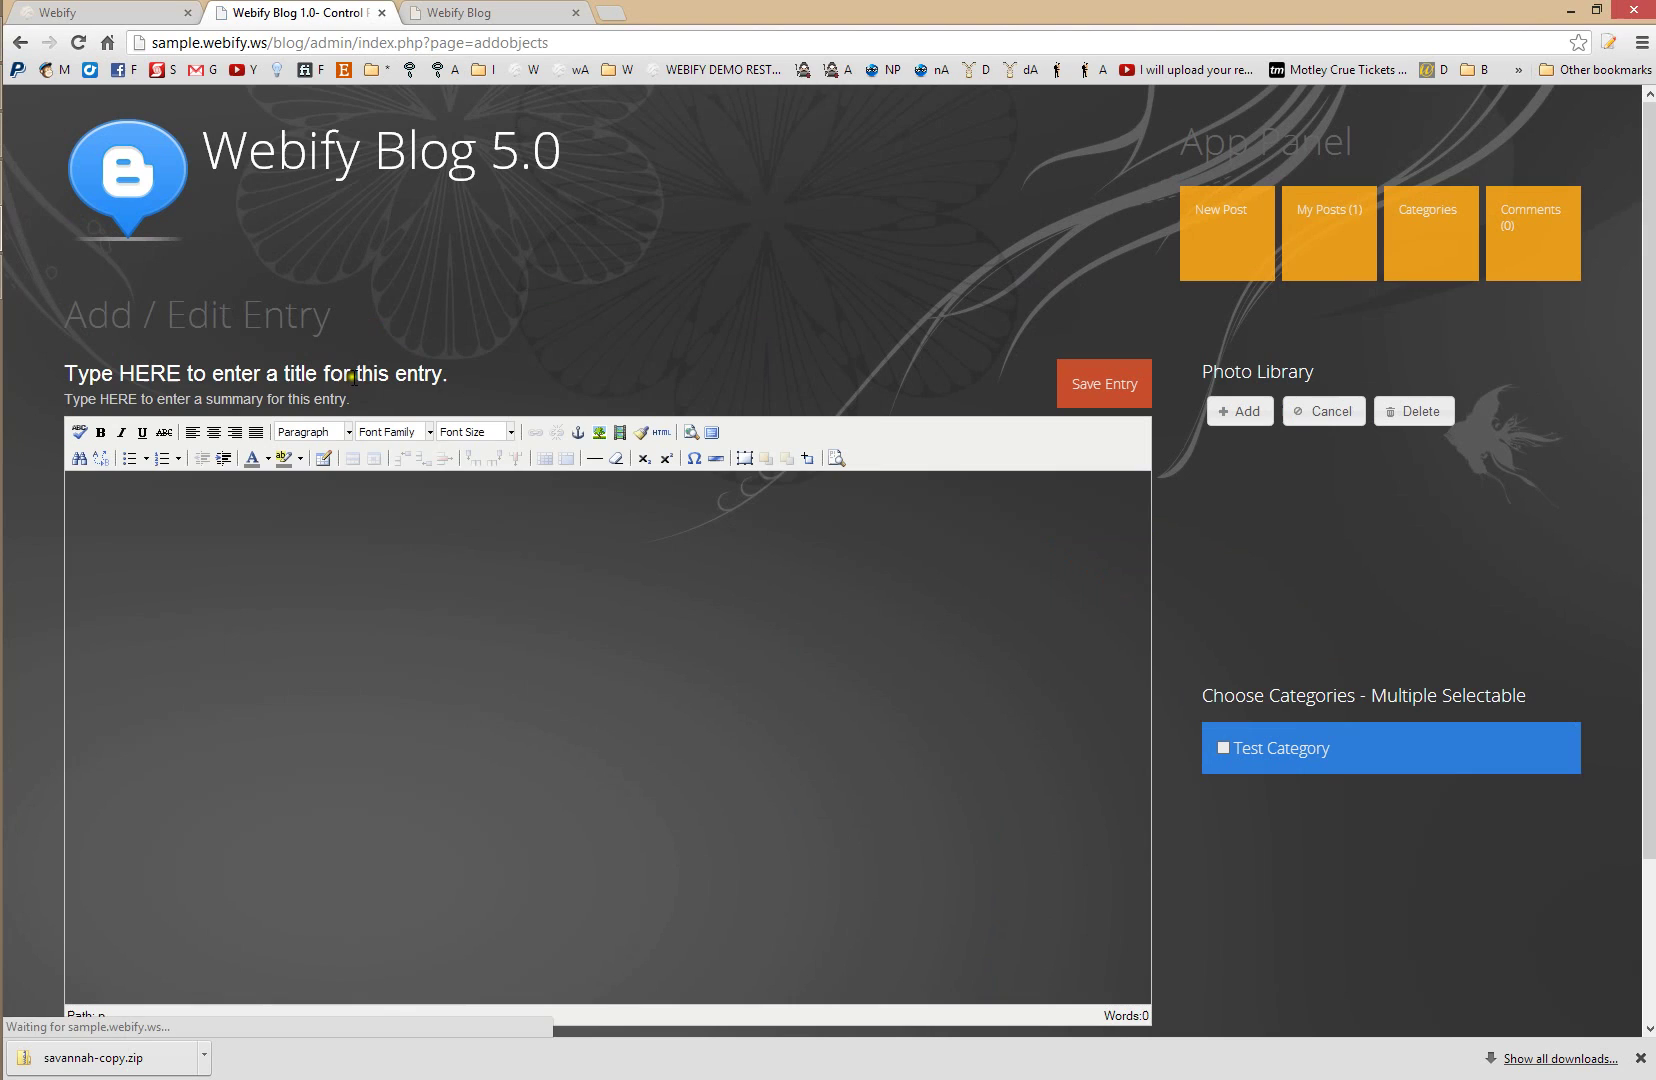
- Write and save a post titled Example with summary Hi and body Hello World
left_click(352, 373)
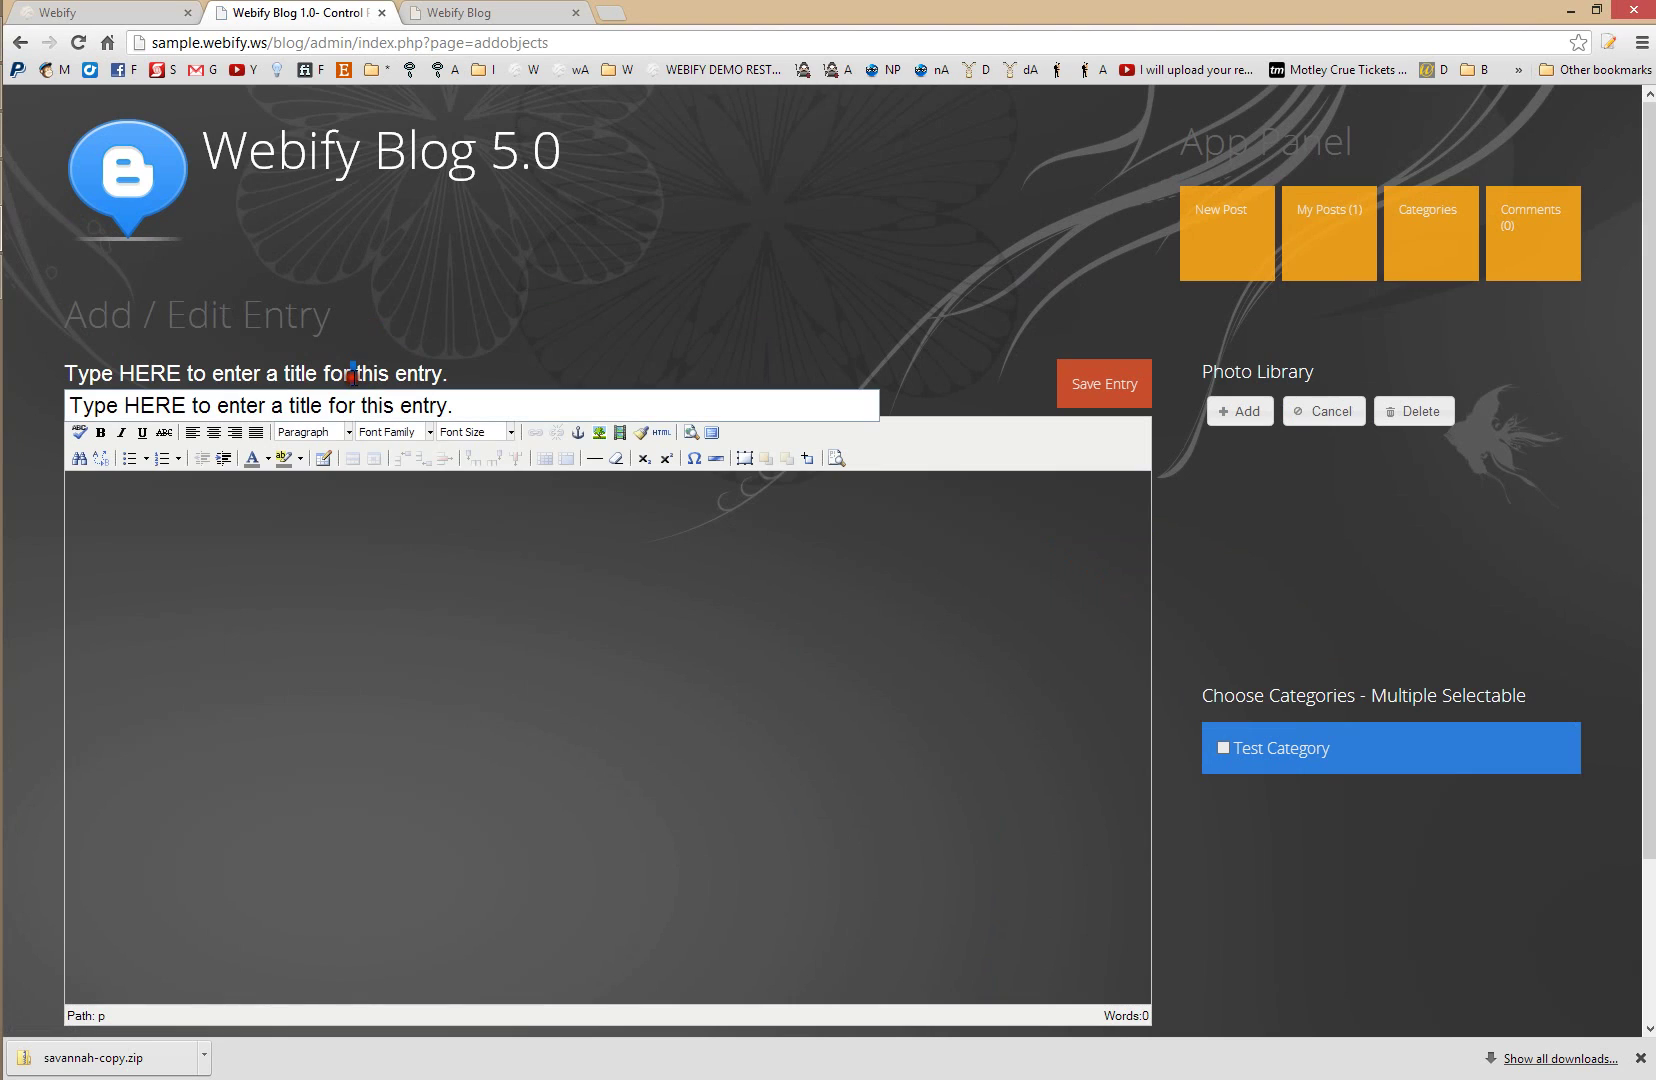
triple_click(354, 375)
type("Exam")
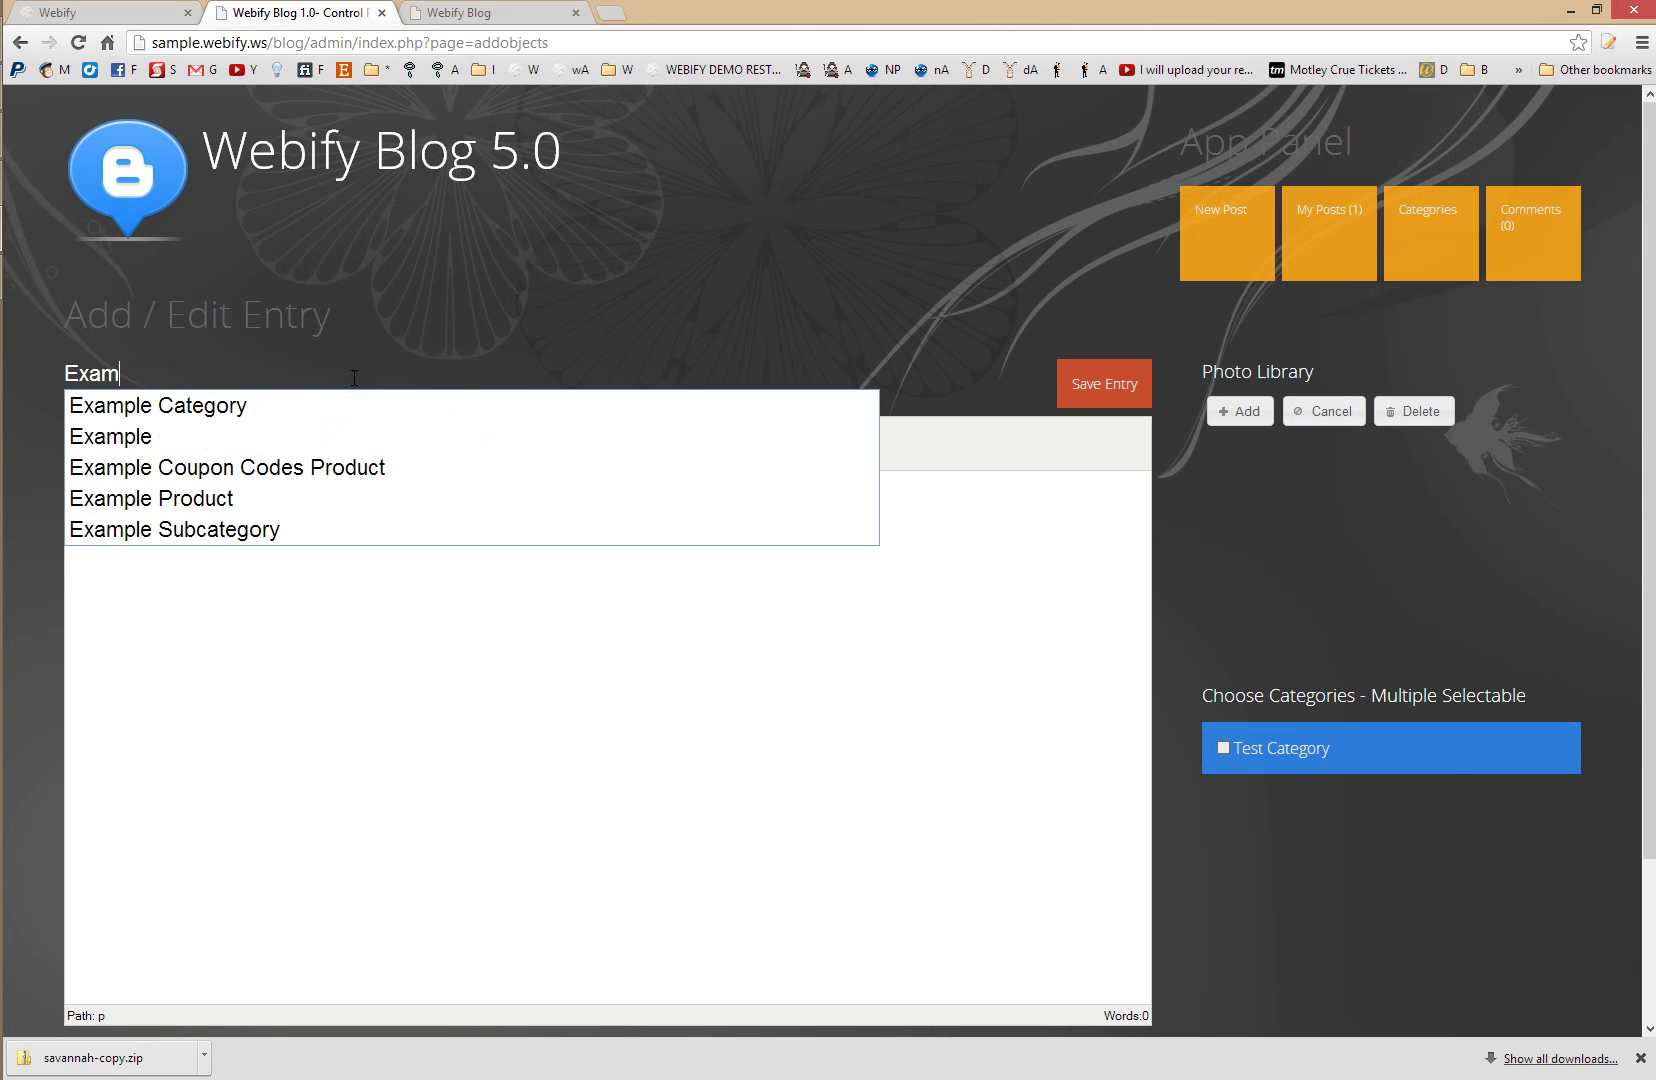
type("ple")
key("Return")
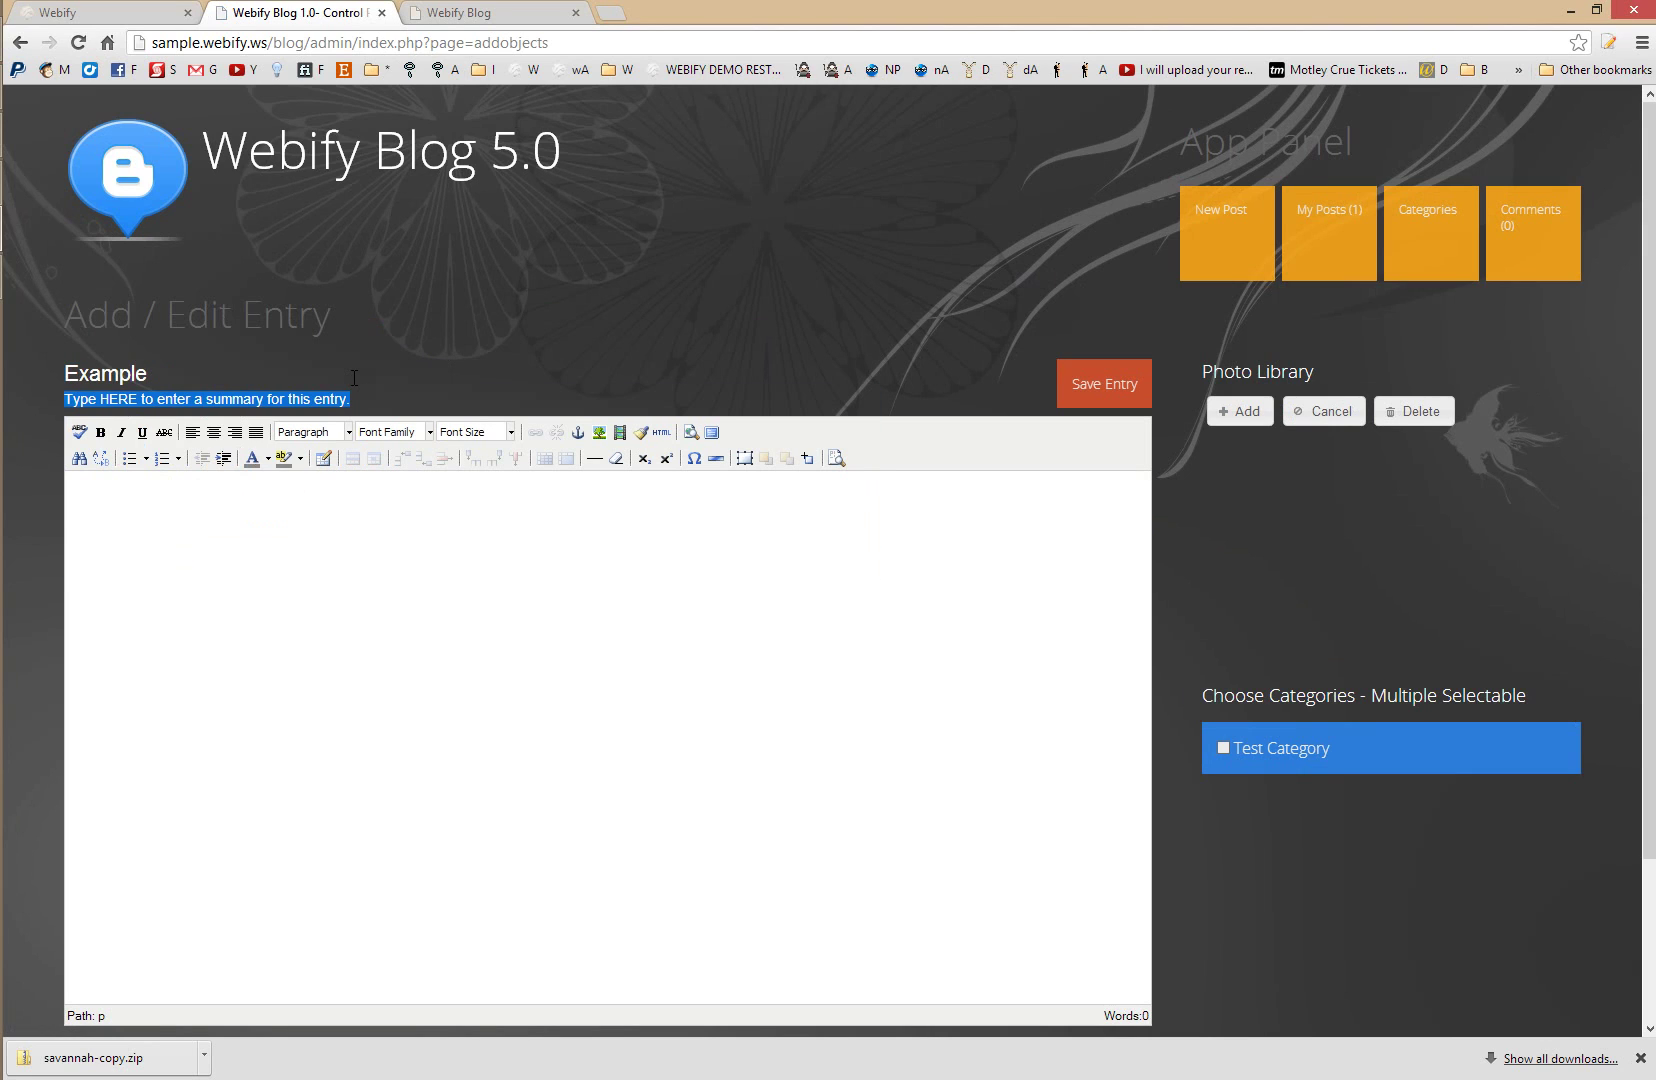
type("Hi")
key("Tab")
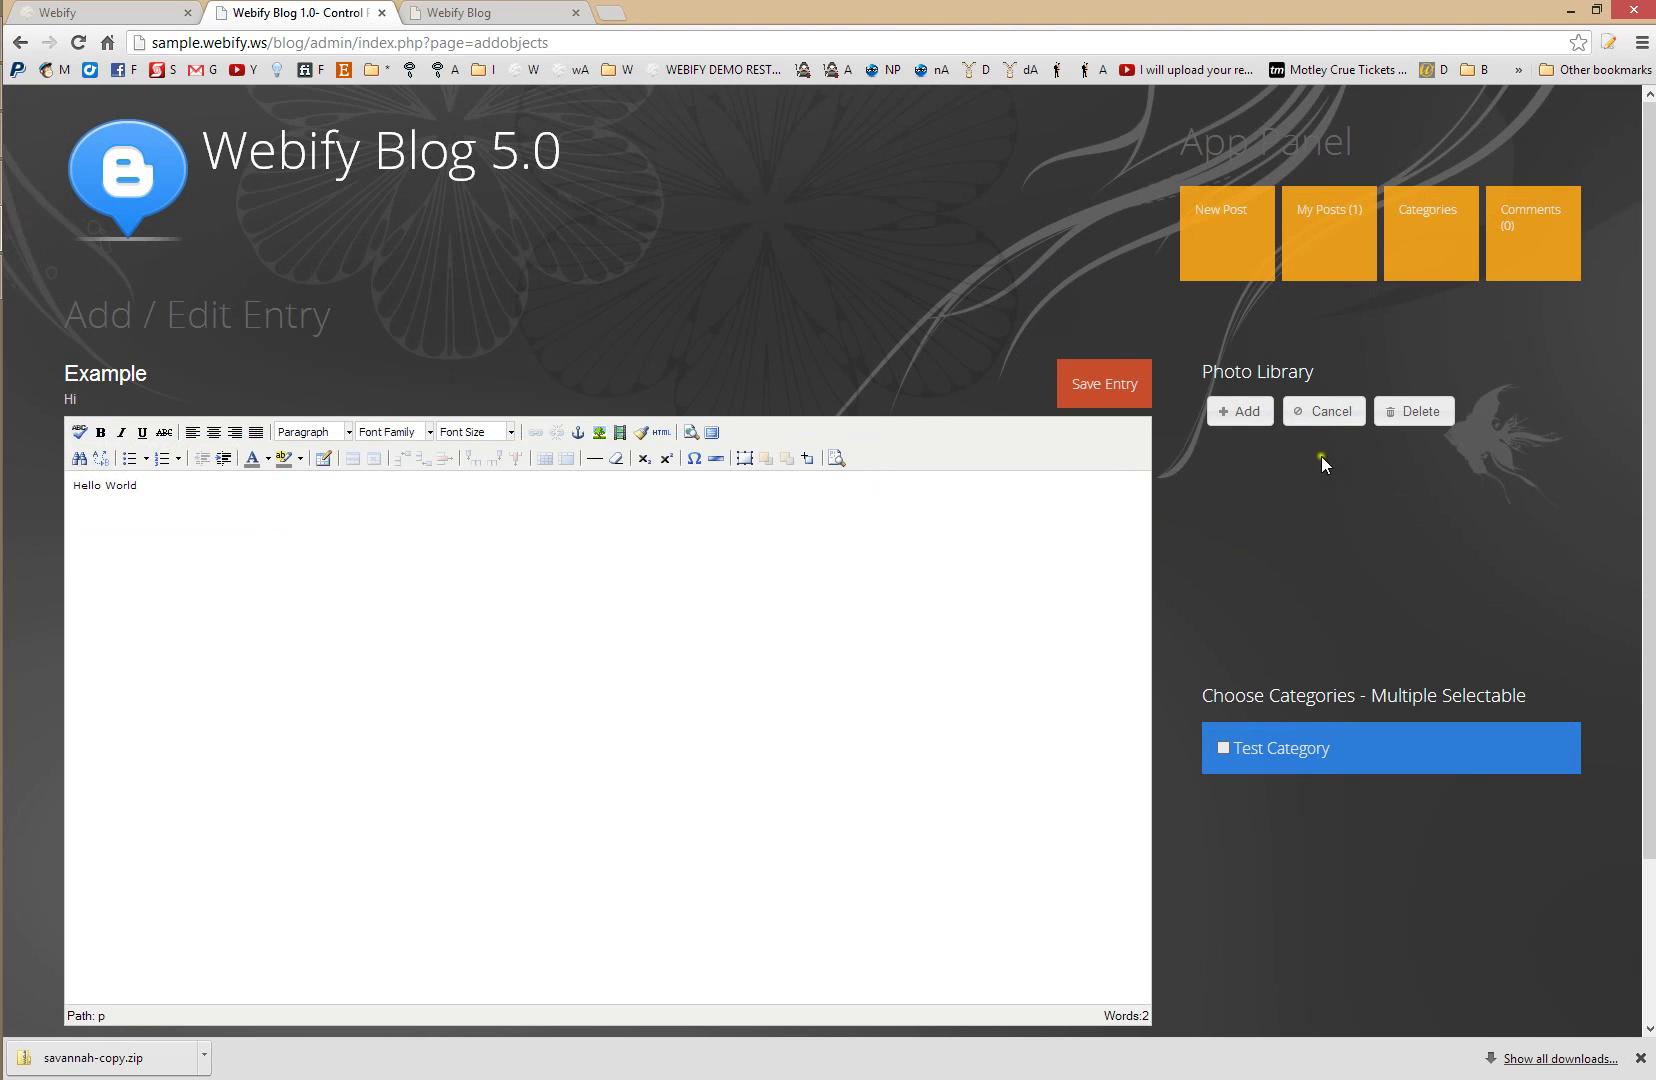
scroll(1145, 699, "down", 2)
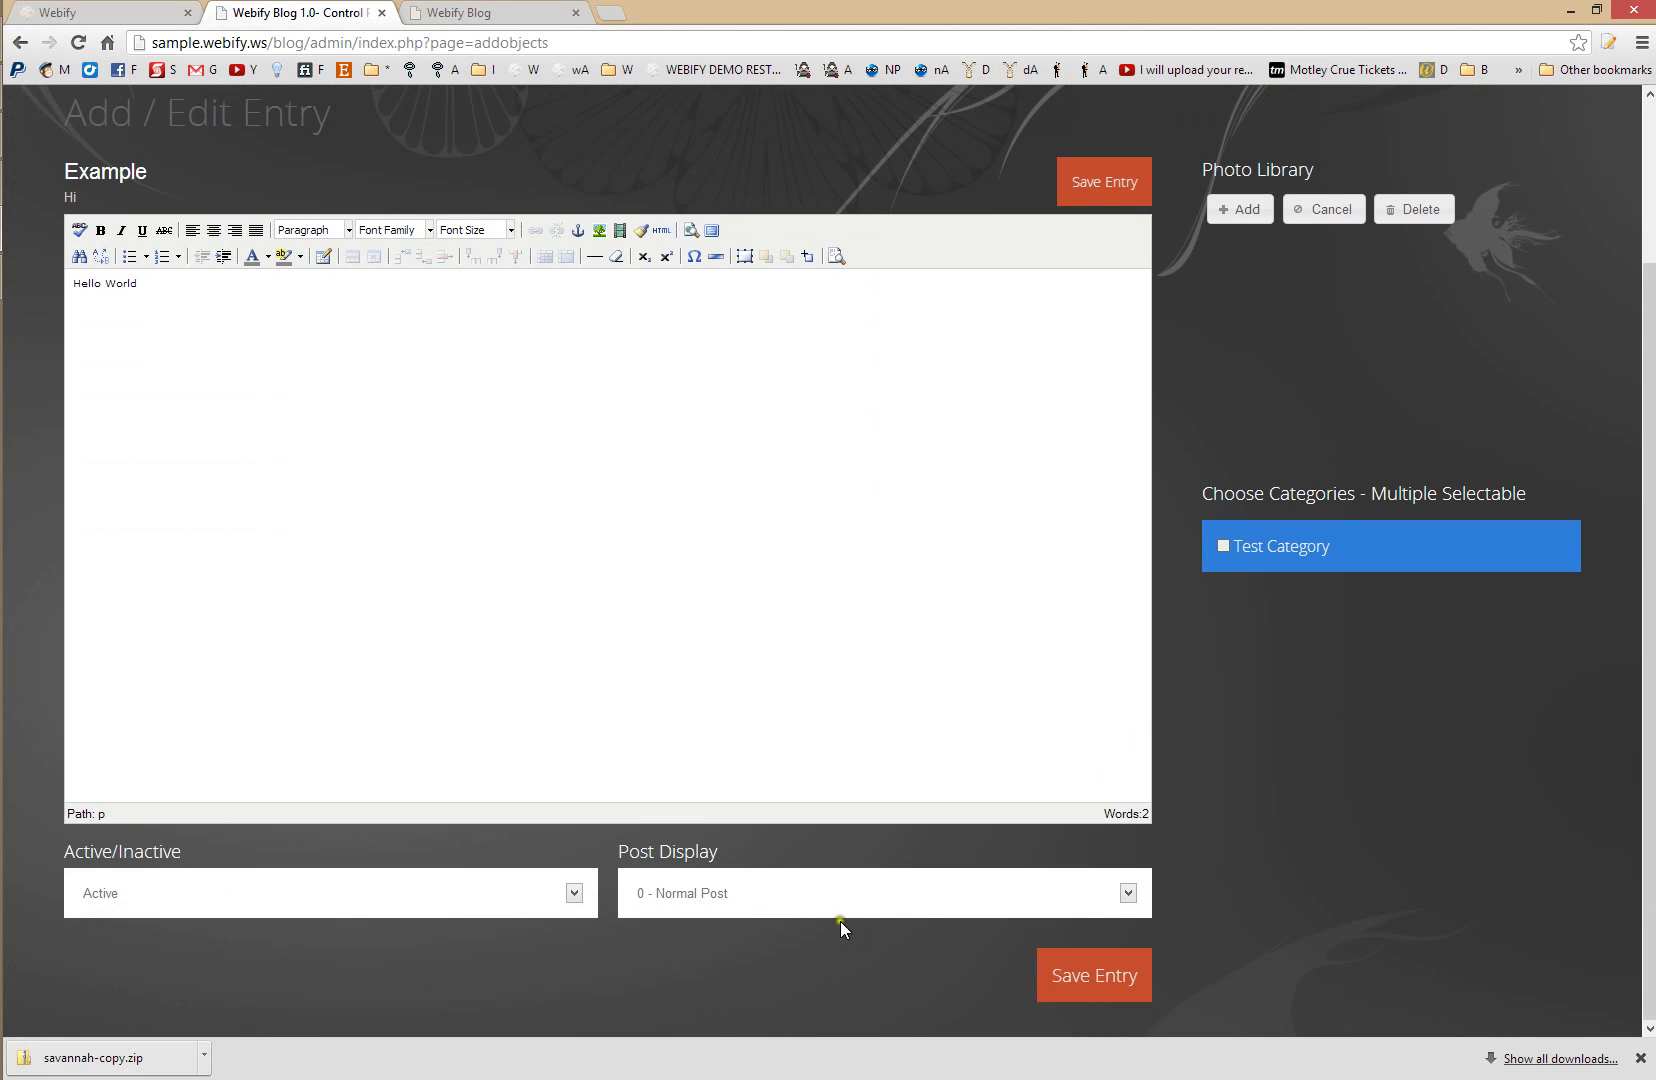
left_click(734, 897)
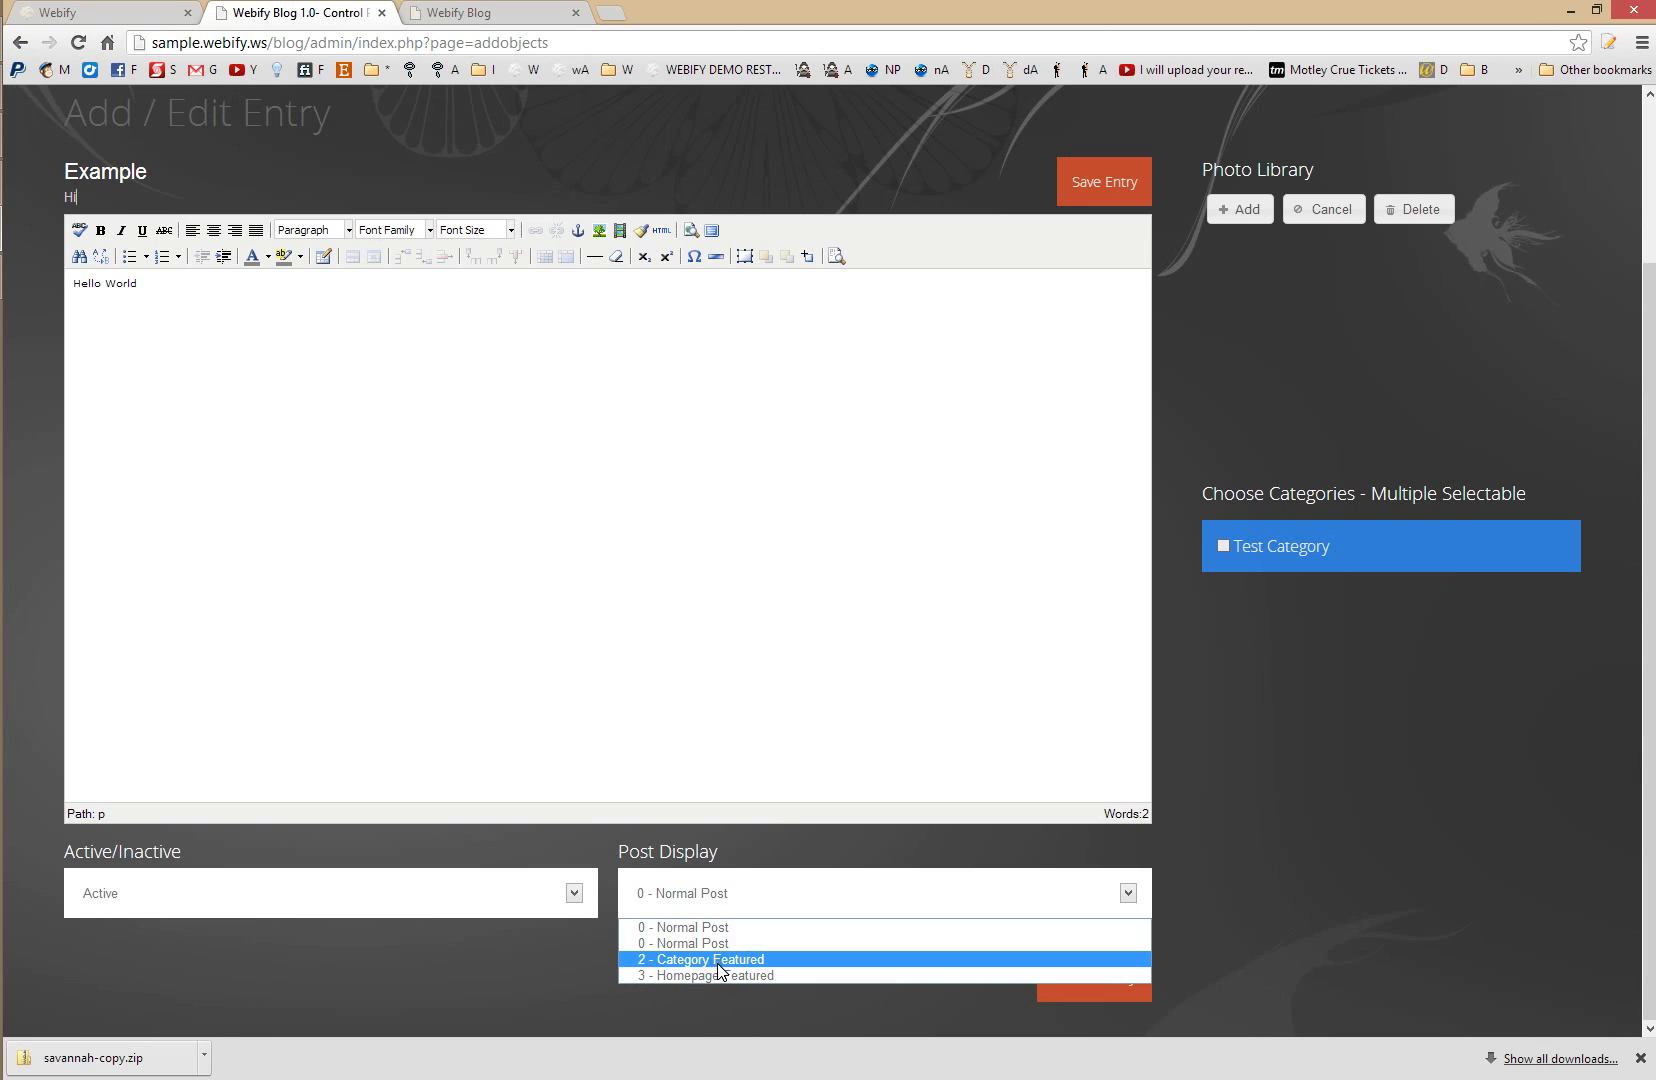
scroll(1214, 903, "up", 3)
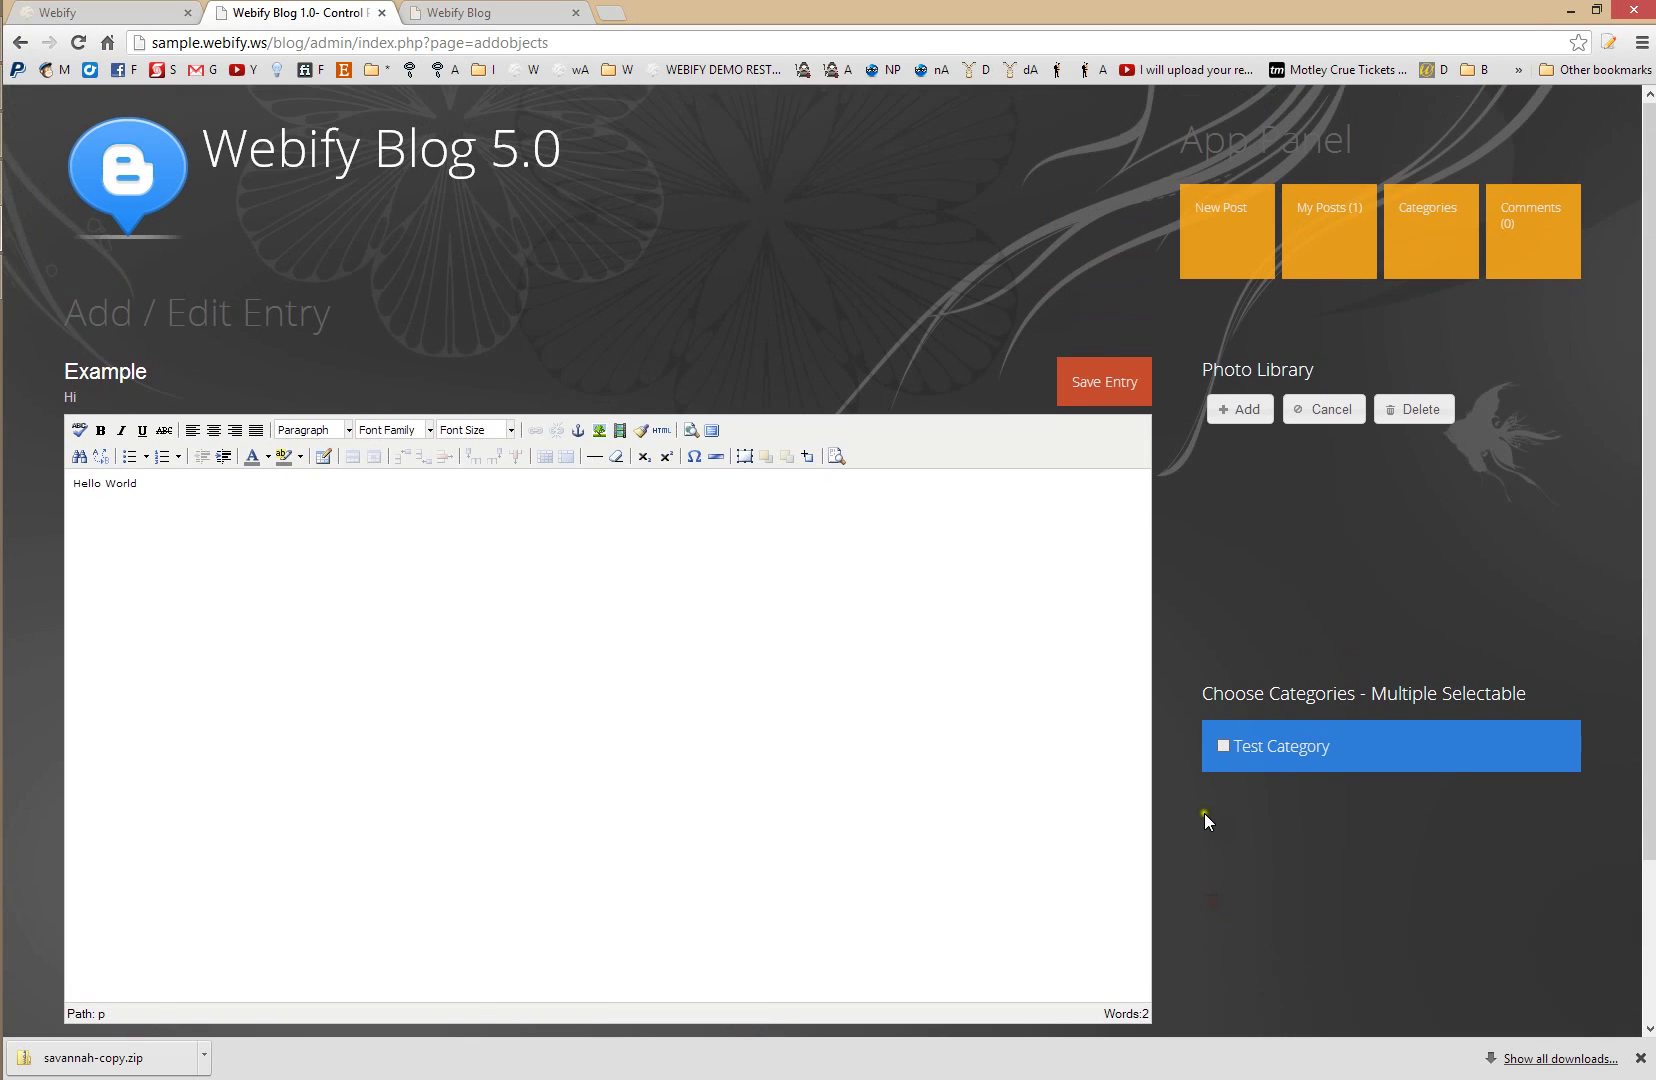
left_click(1100, 386)
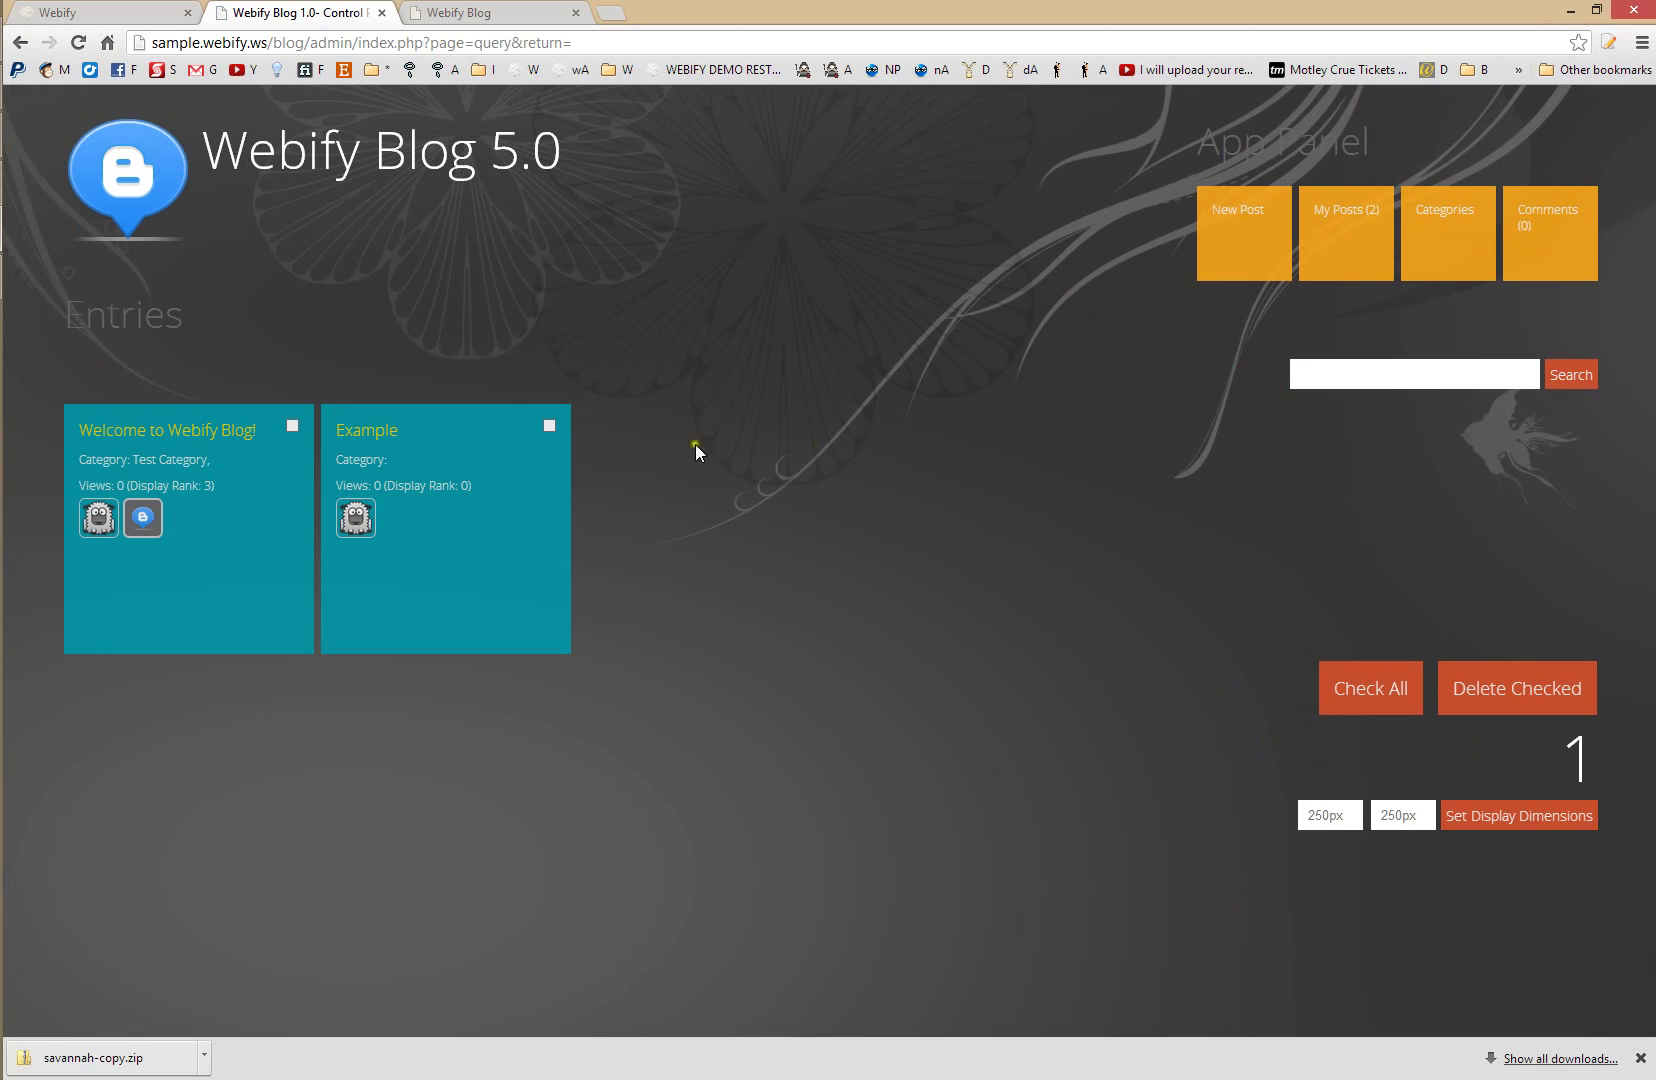
- Reload the public blog to view the Example post, then return to the blog admin dashboard
left_click(488, 13)
key("F5")
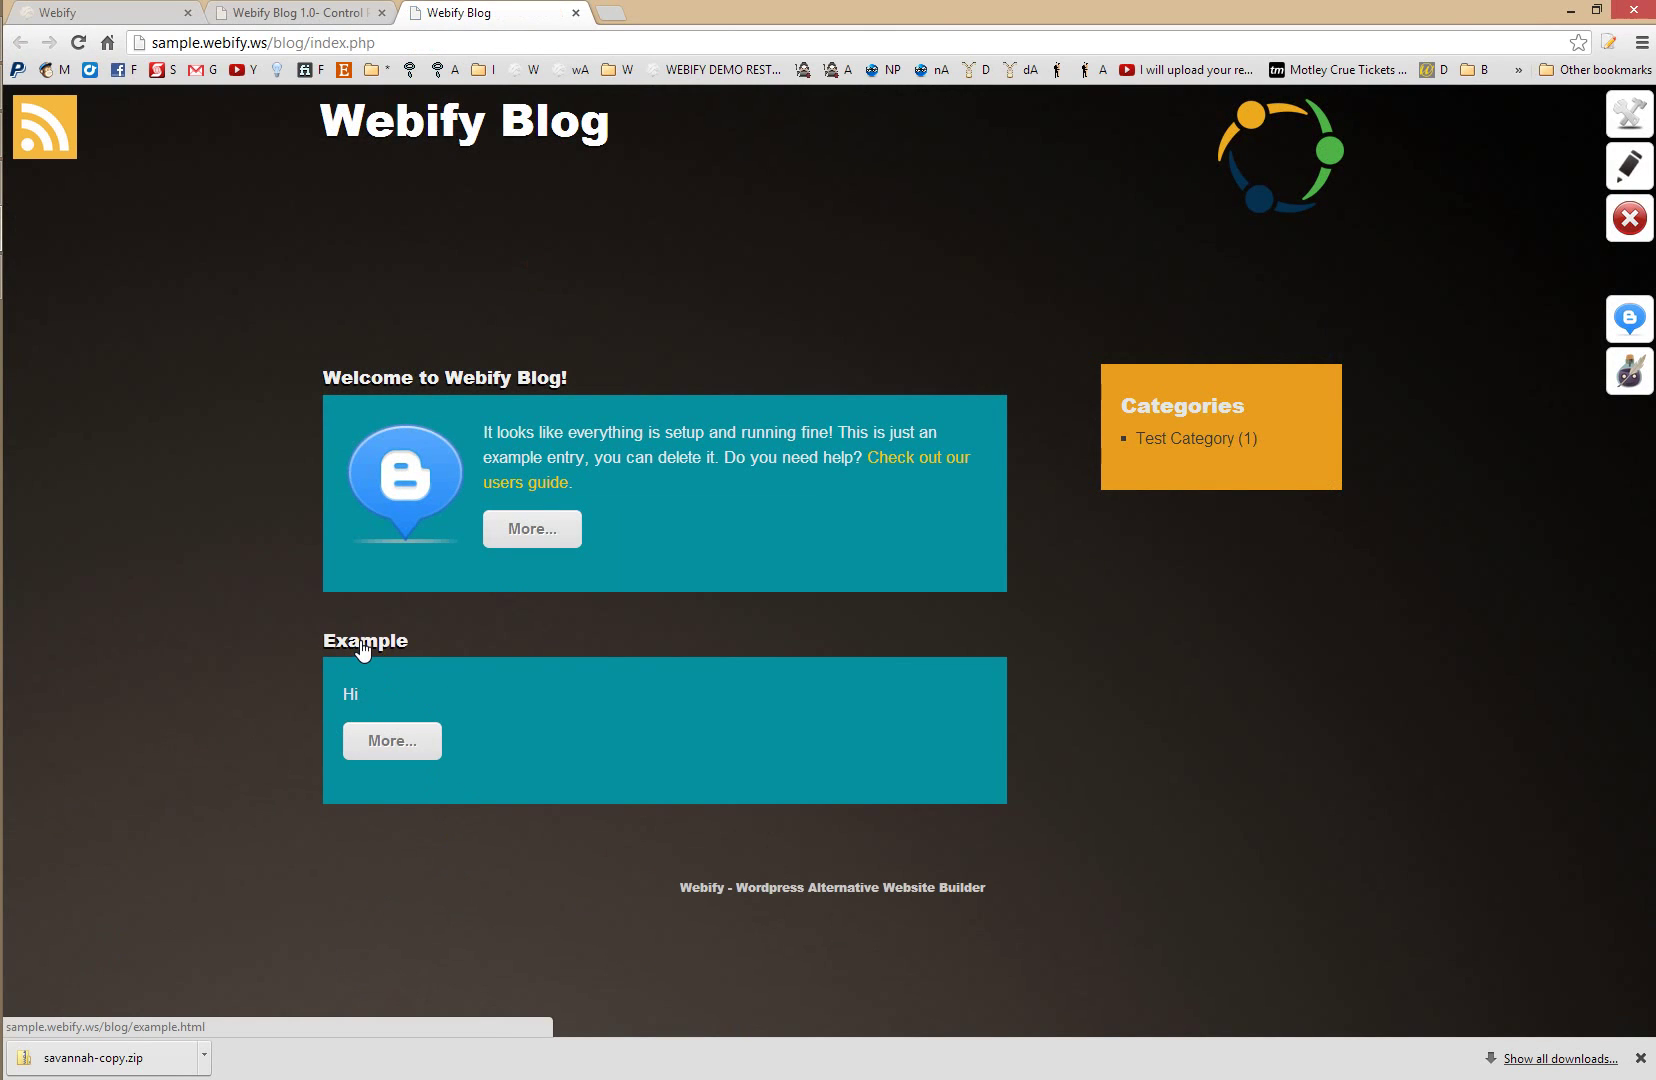
left_click(362, 648)
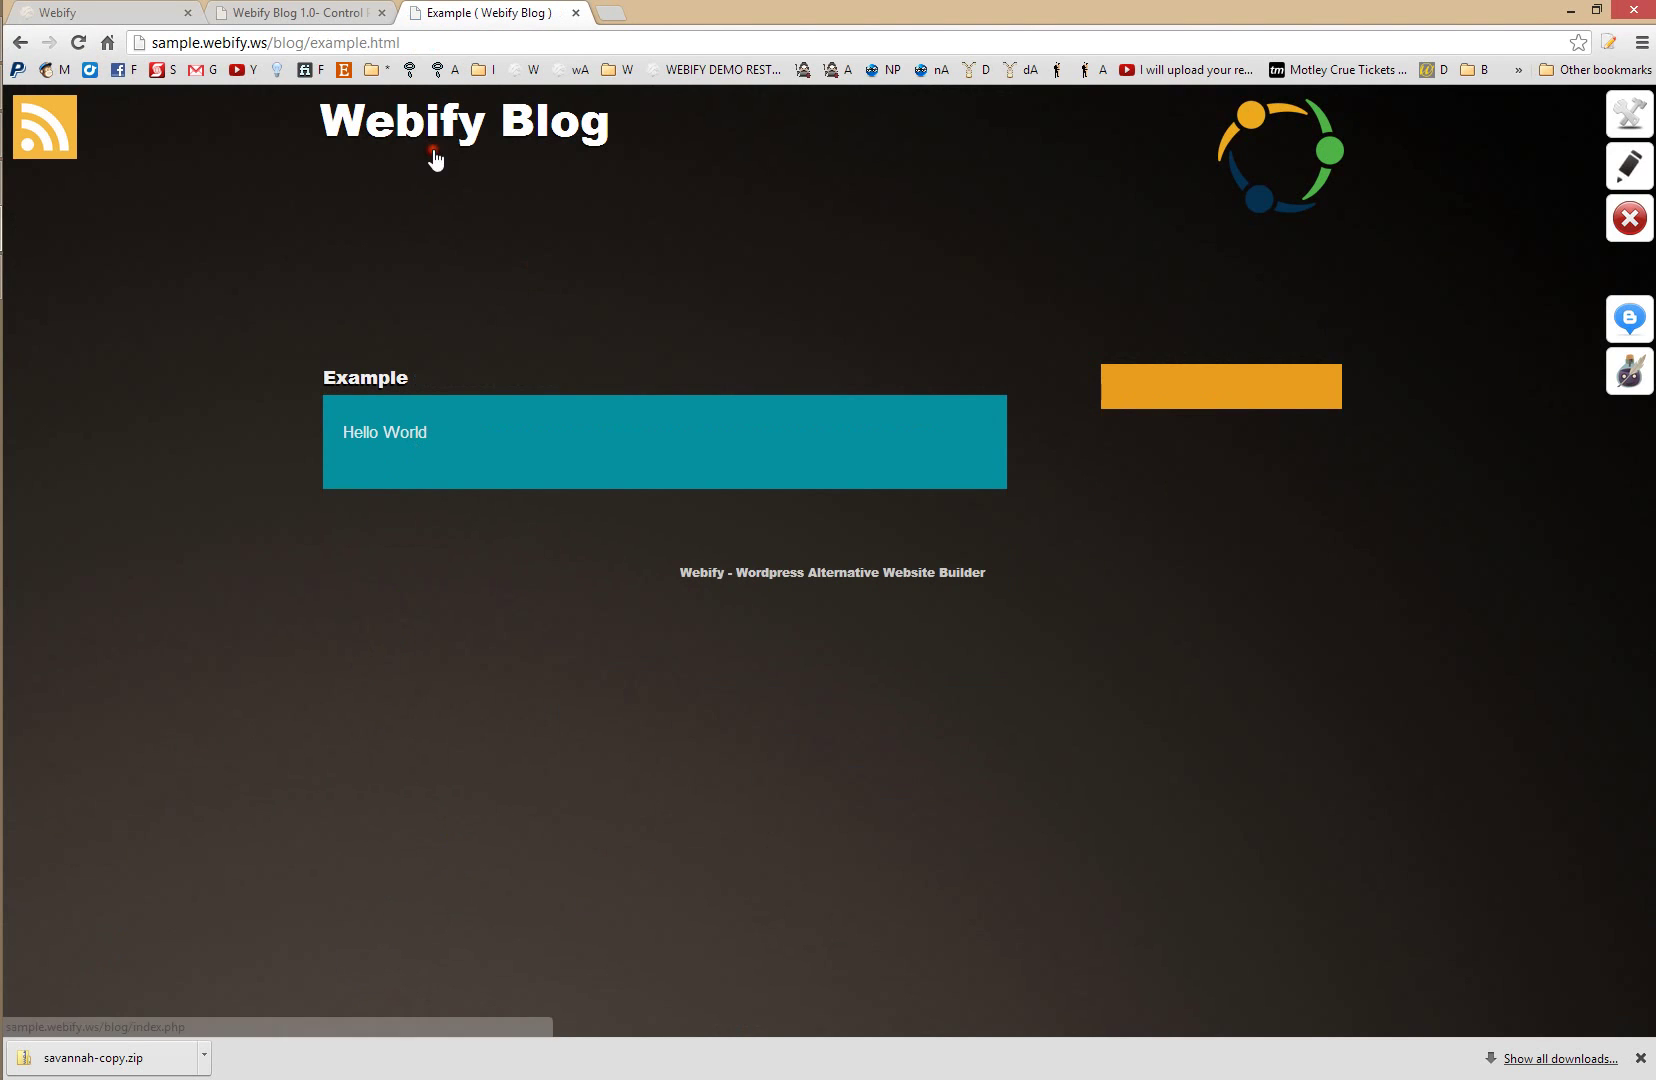
left_click(419, 133)
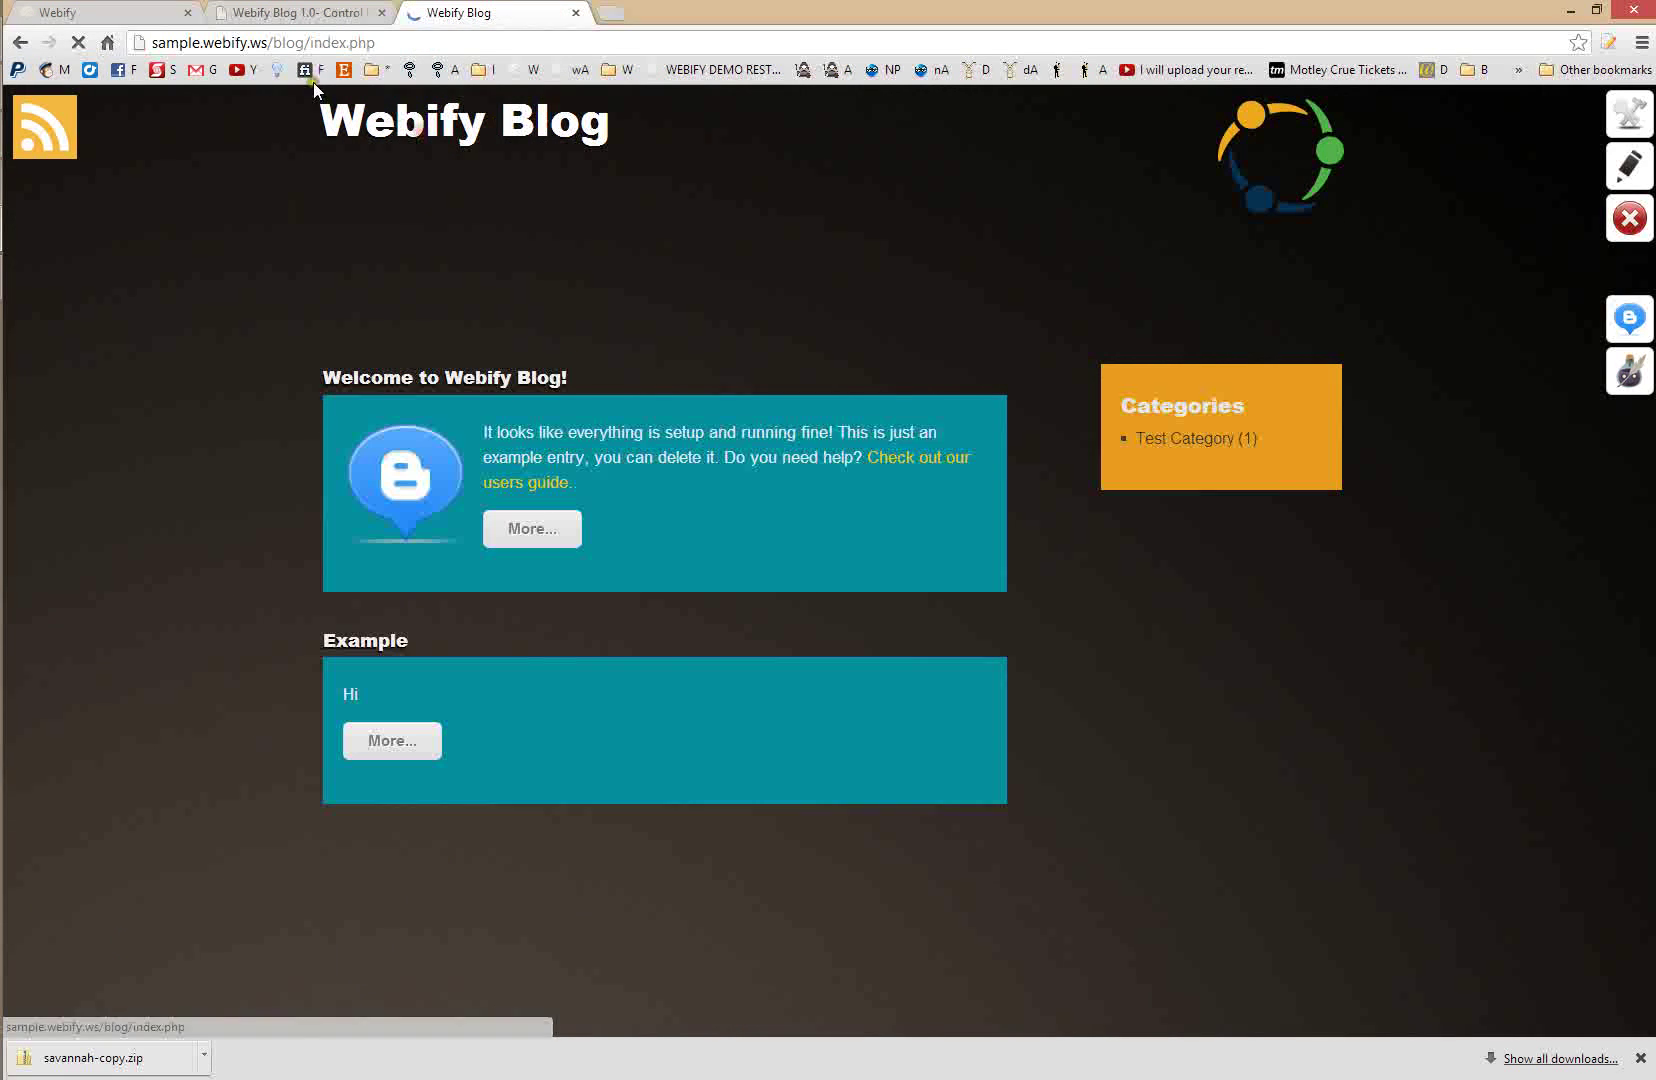
left_click(120, 12)
left_click(251, 13)
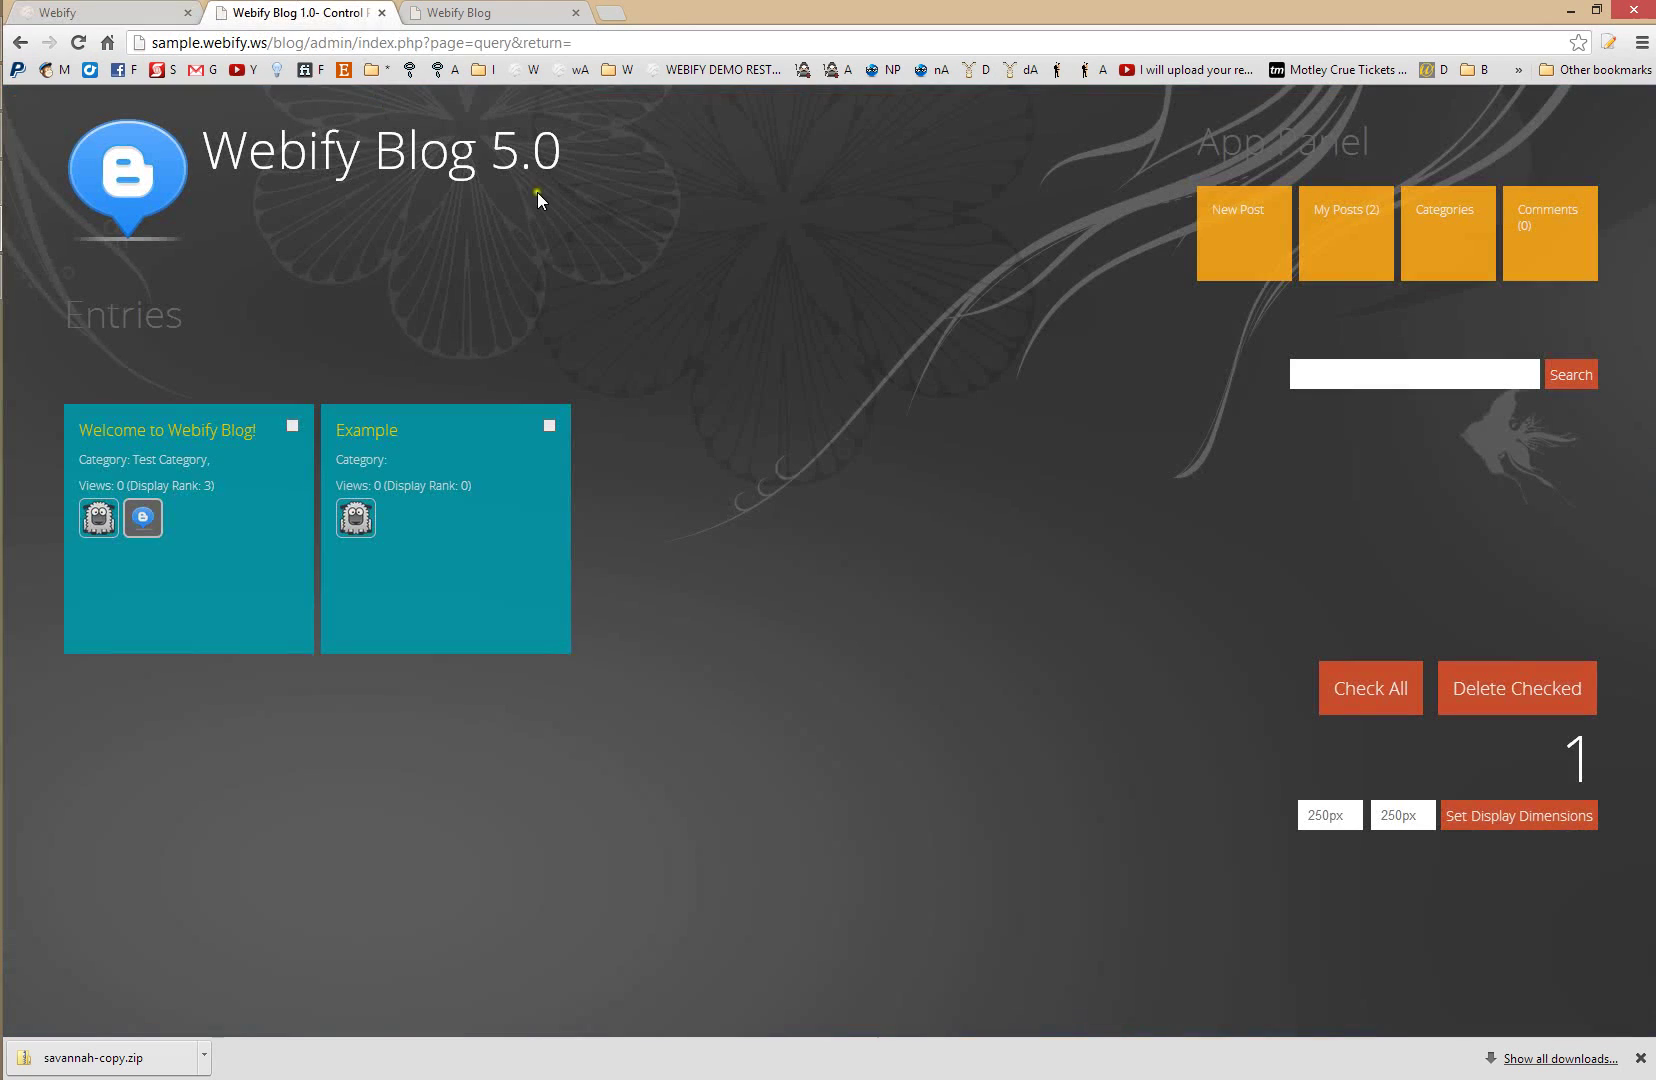
left_click(141, 172)
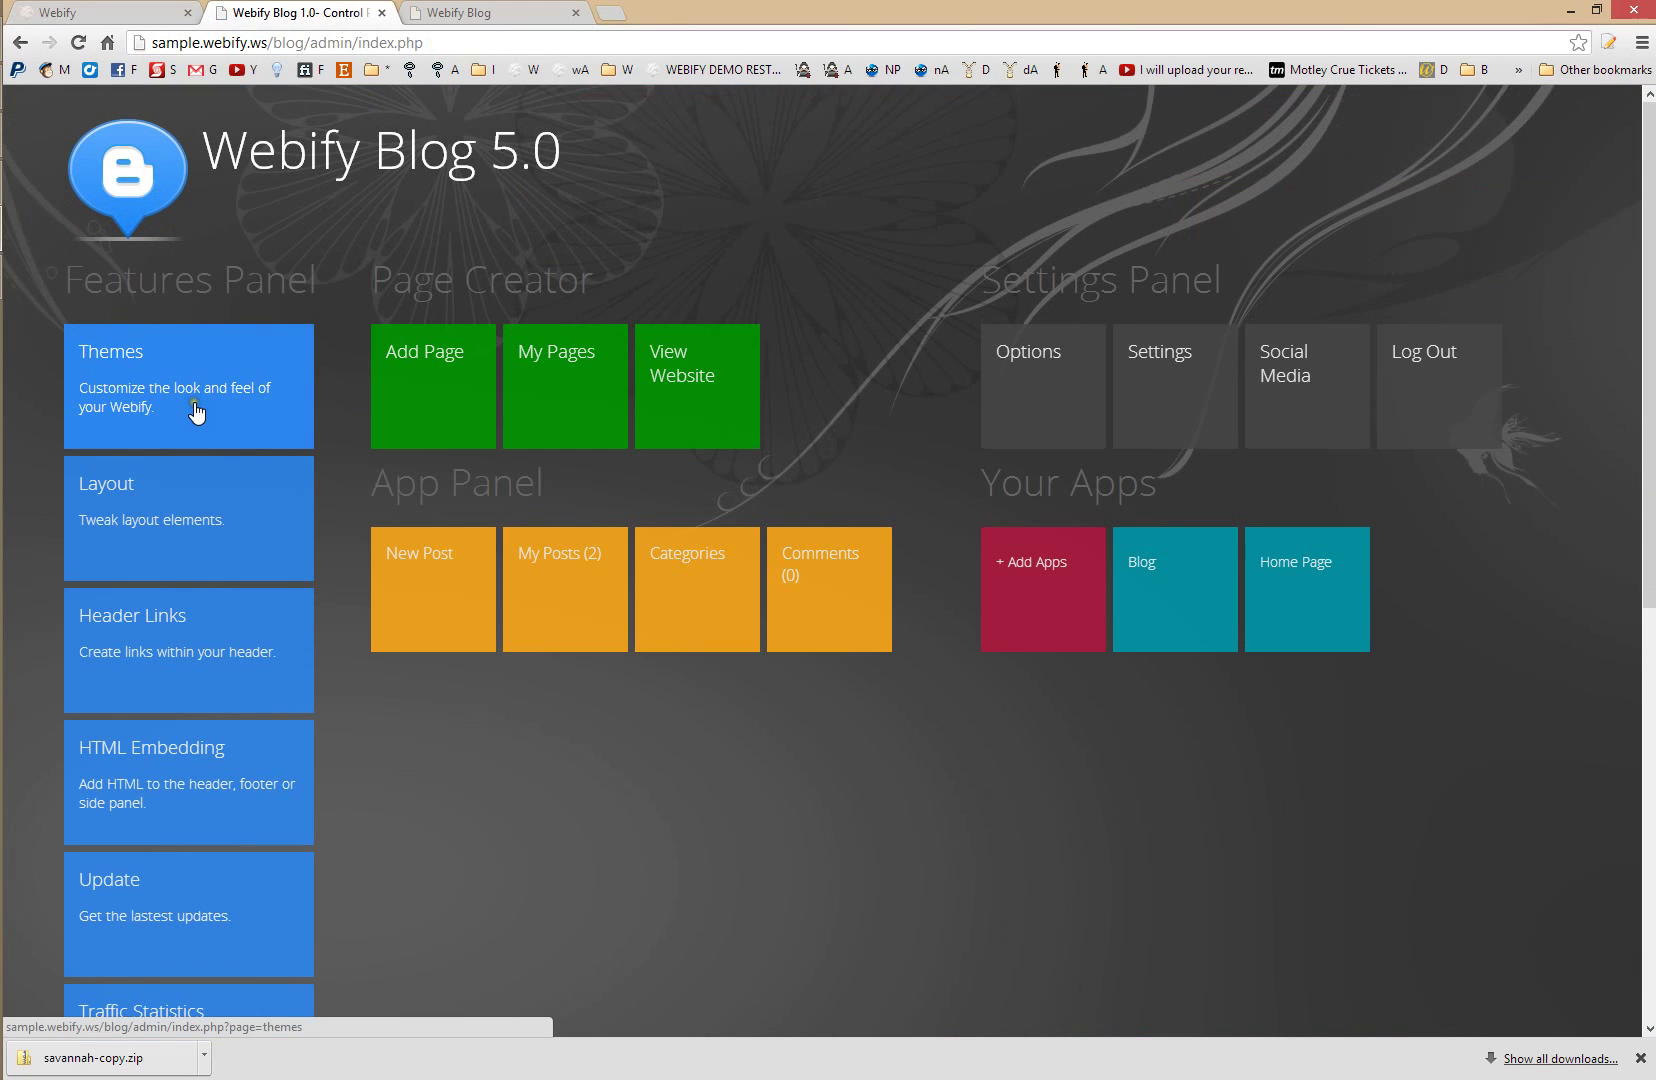
- Activate savannah-copy as the Webify Blog theme
left_click(196, 410)
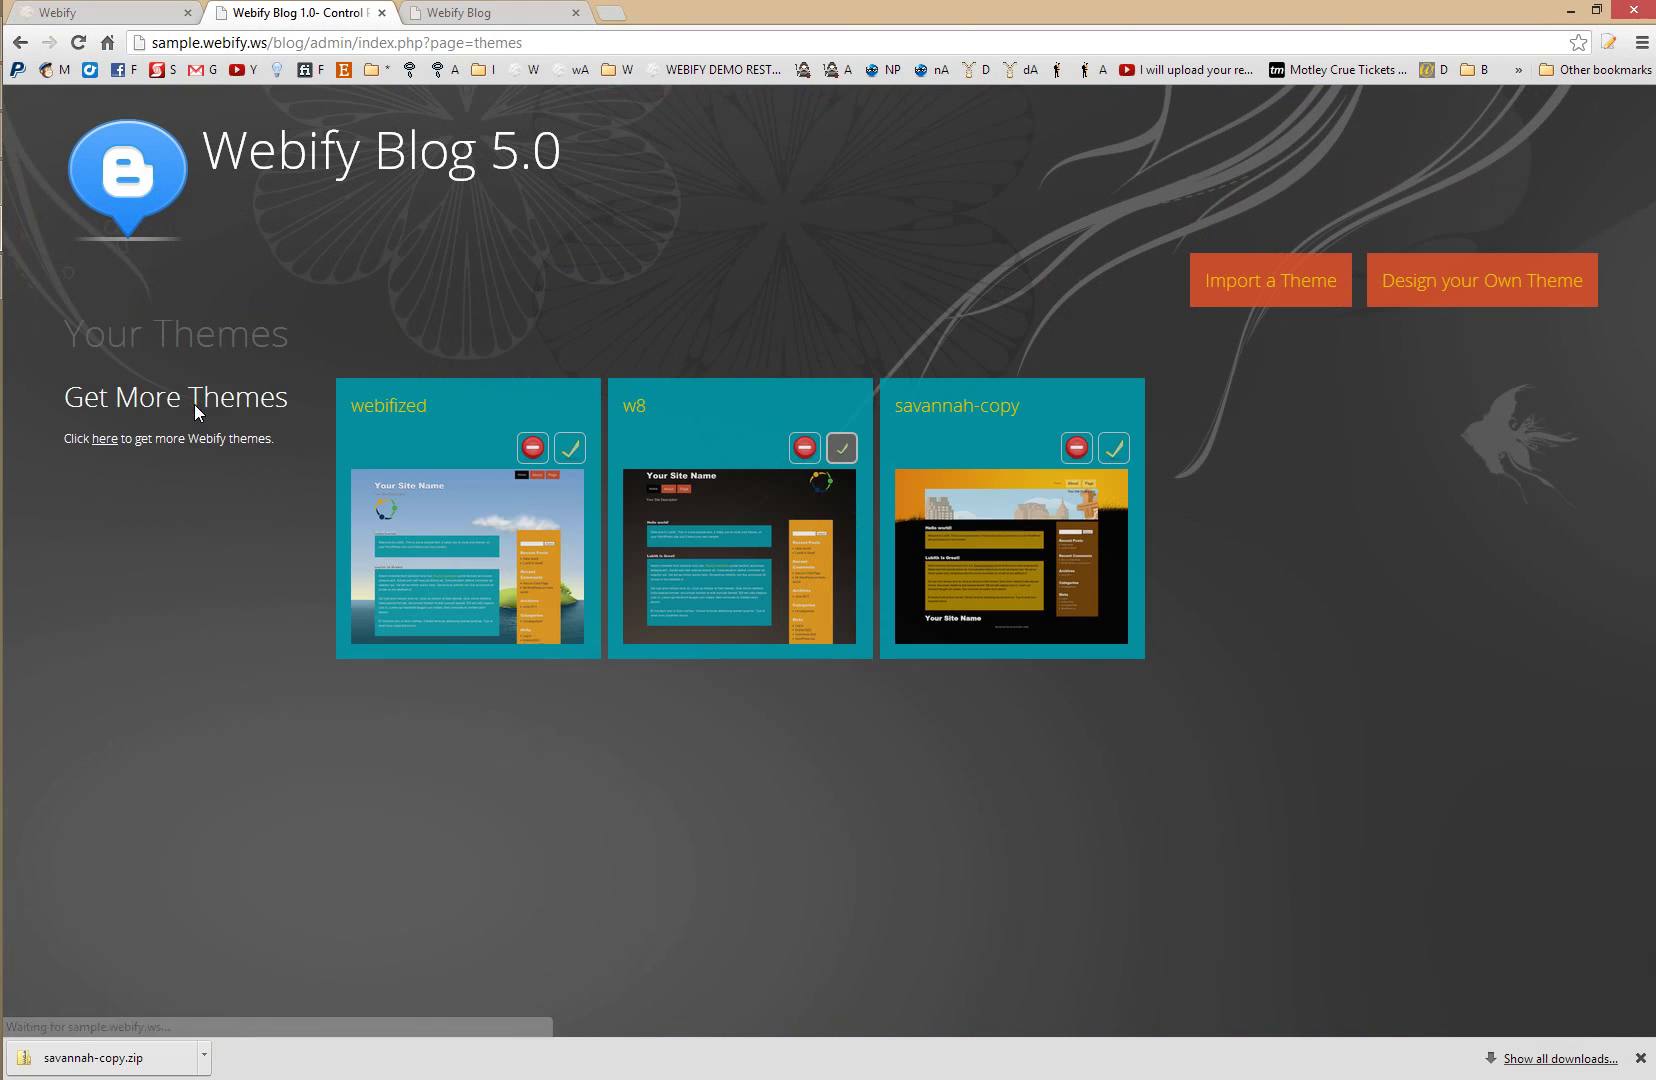
left_click(1116, 449)
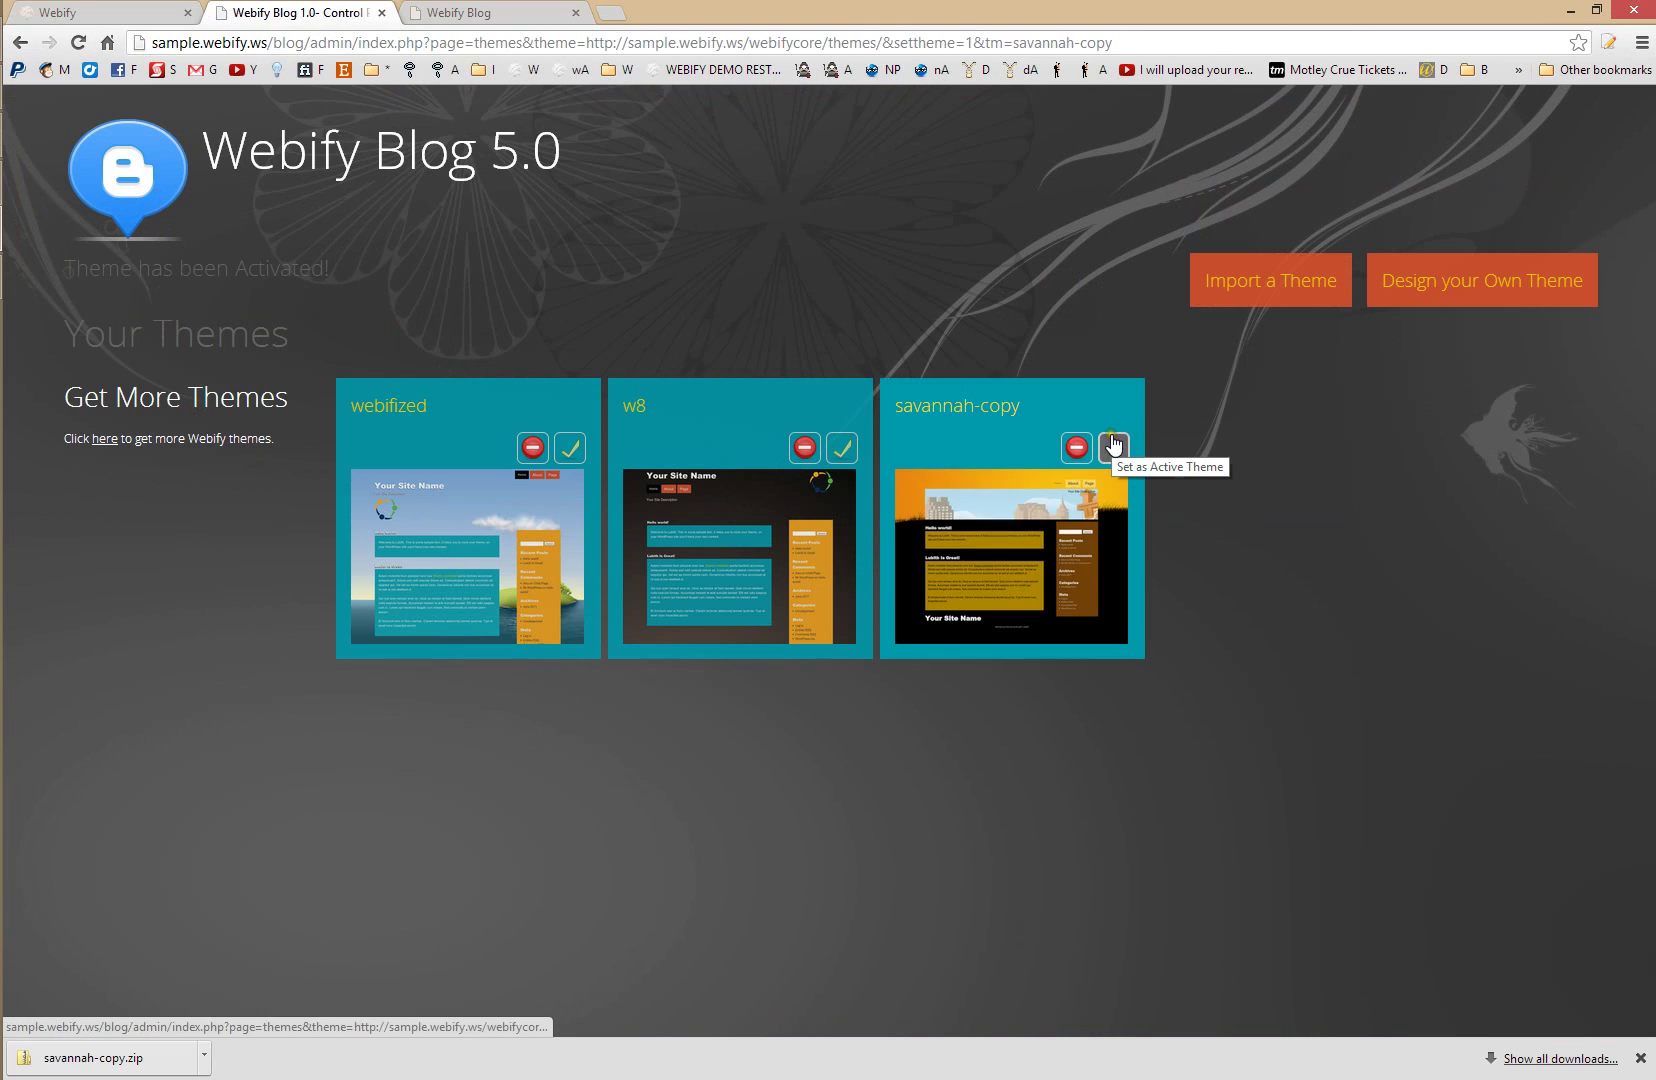
left_click(524, 10)
left_click(345, 13)
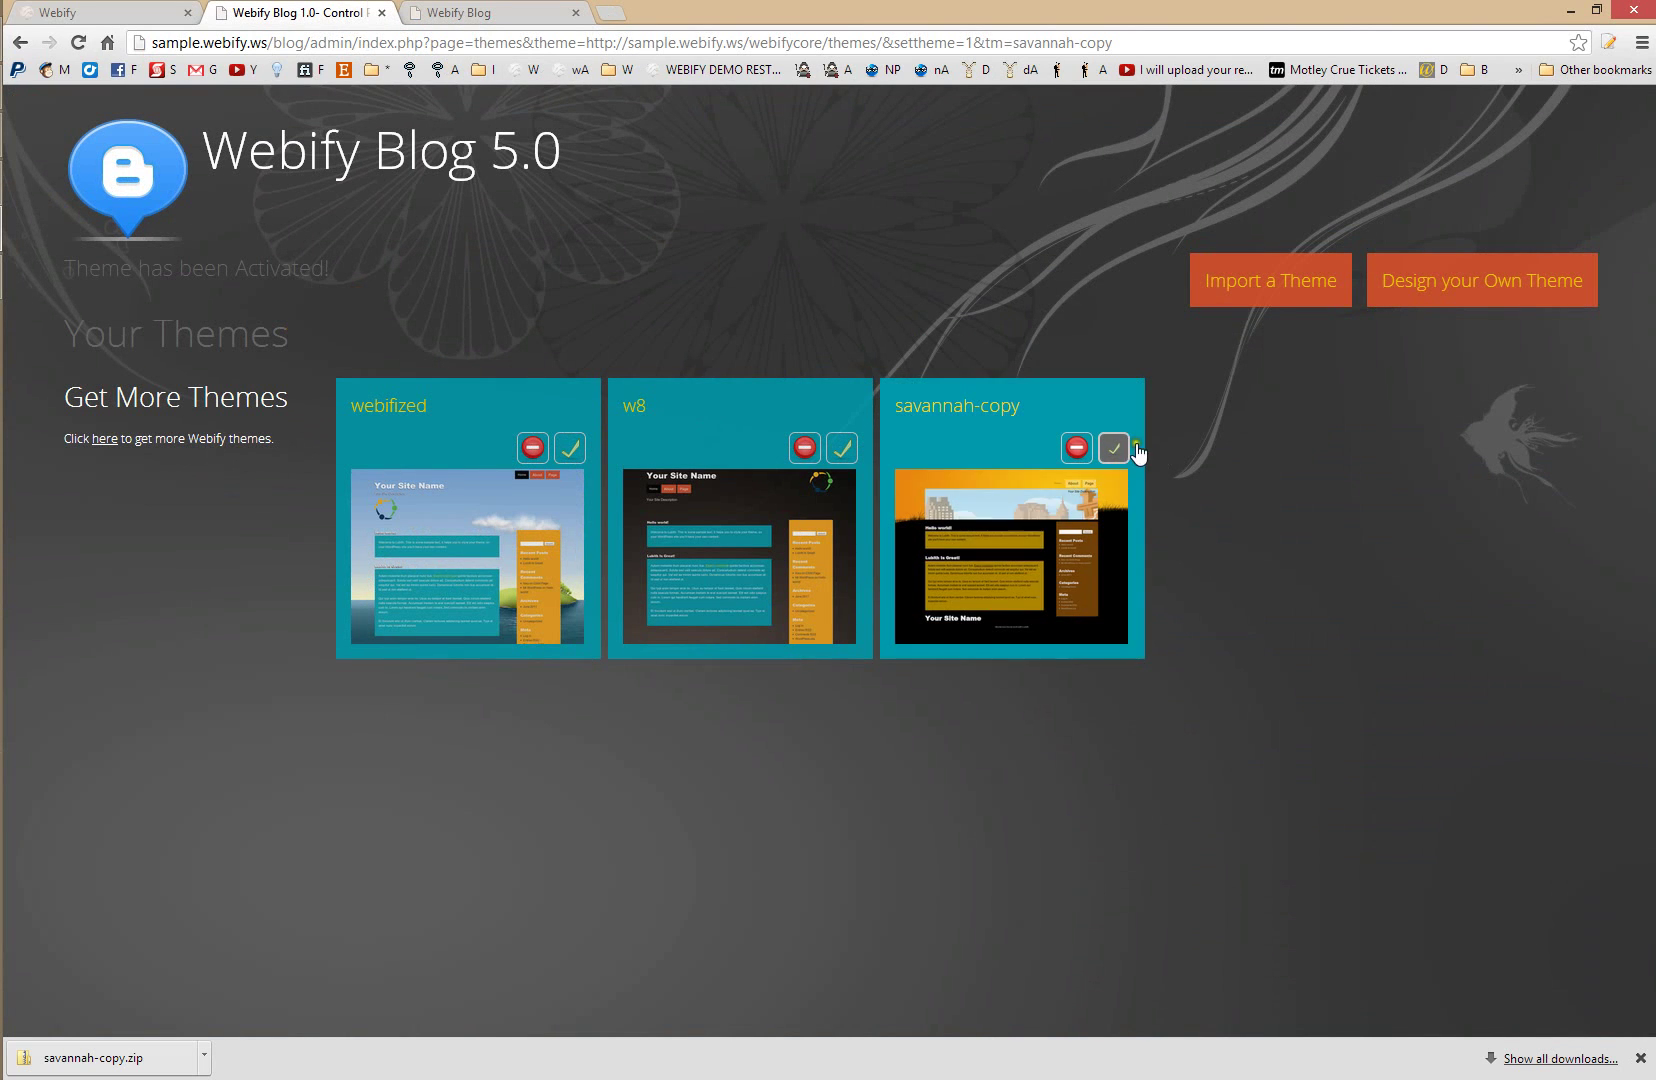
- Reload the live blog to check the savannah look, then return to the blog dashboard
left_click(475, 10)
key("F5")
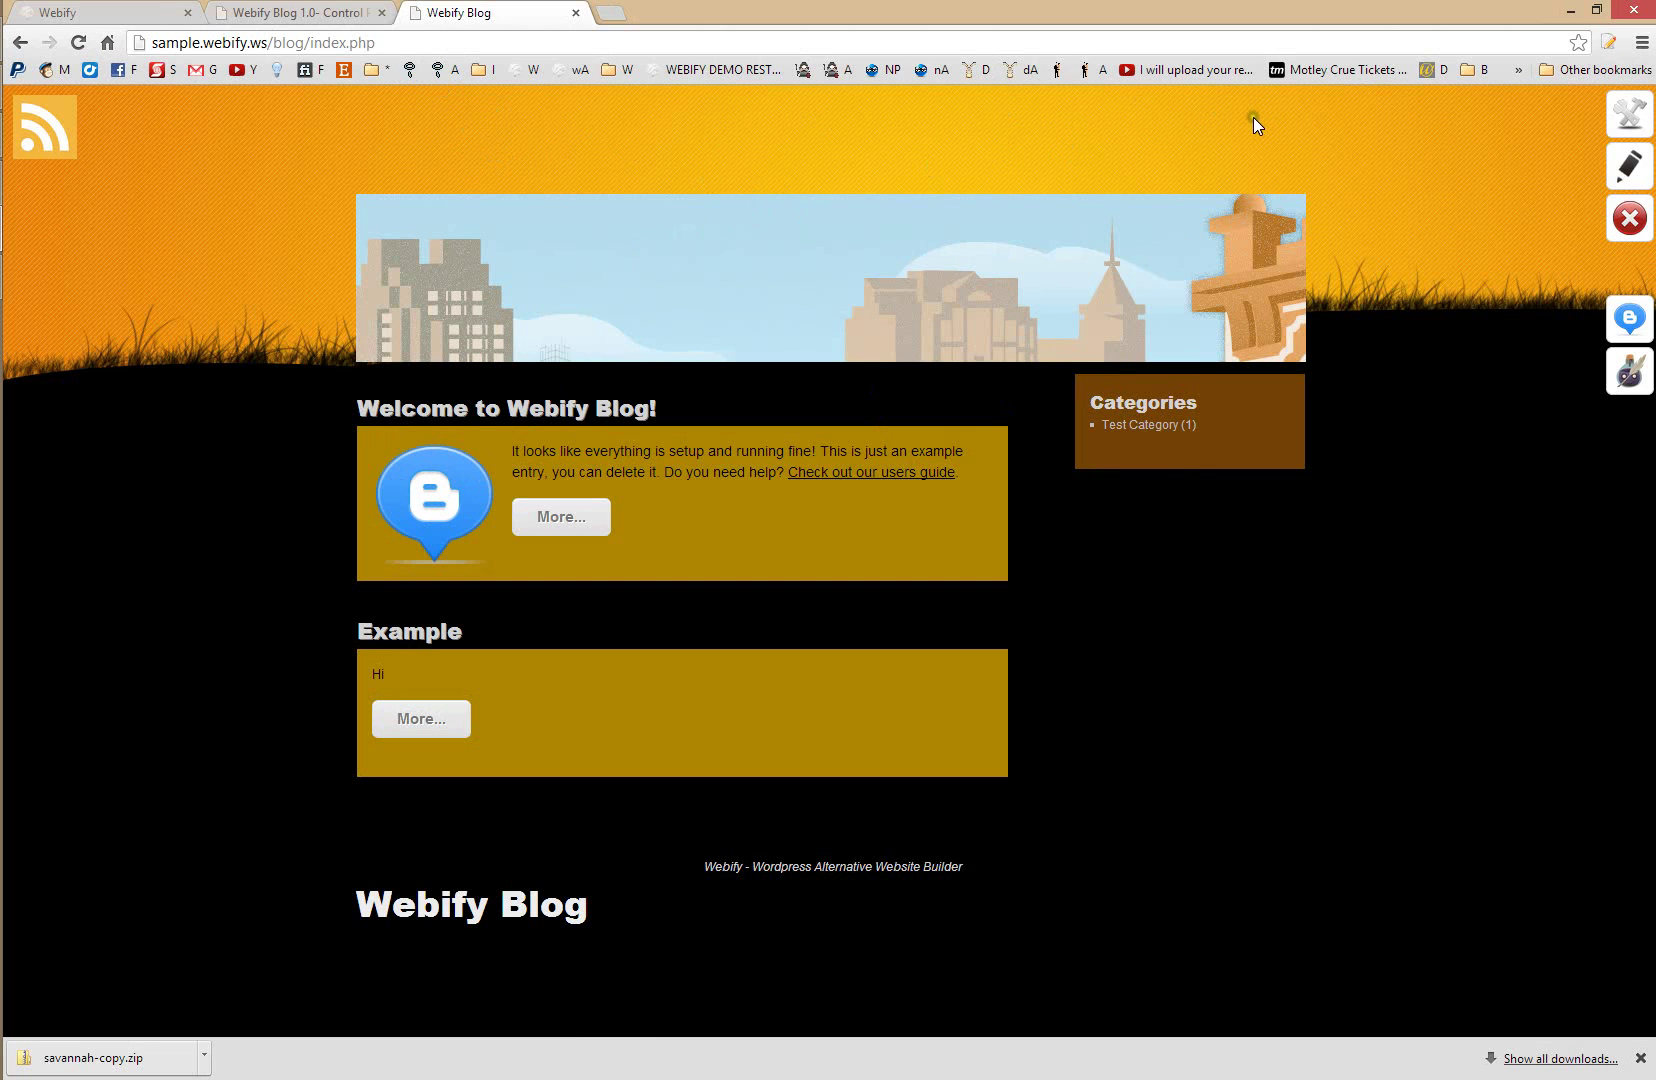
left_click(300, 12)
left_click(450, 12)
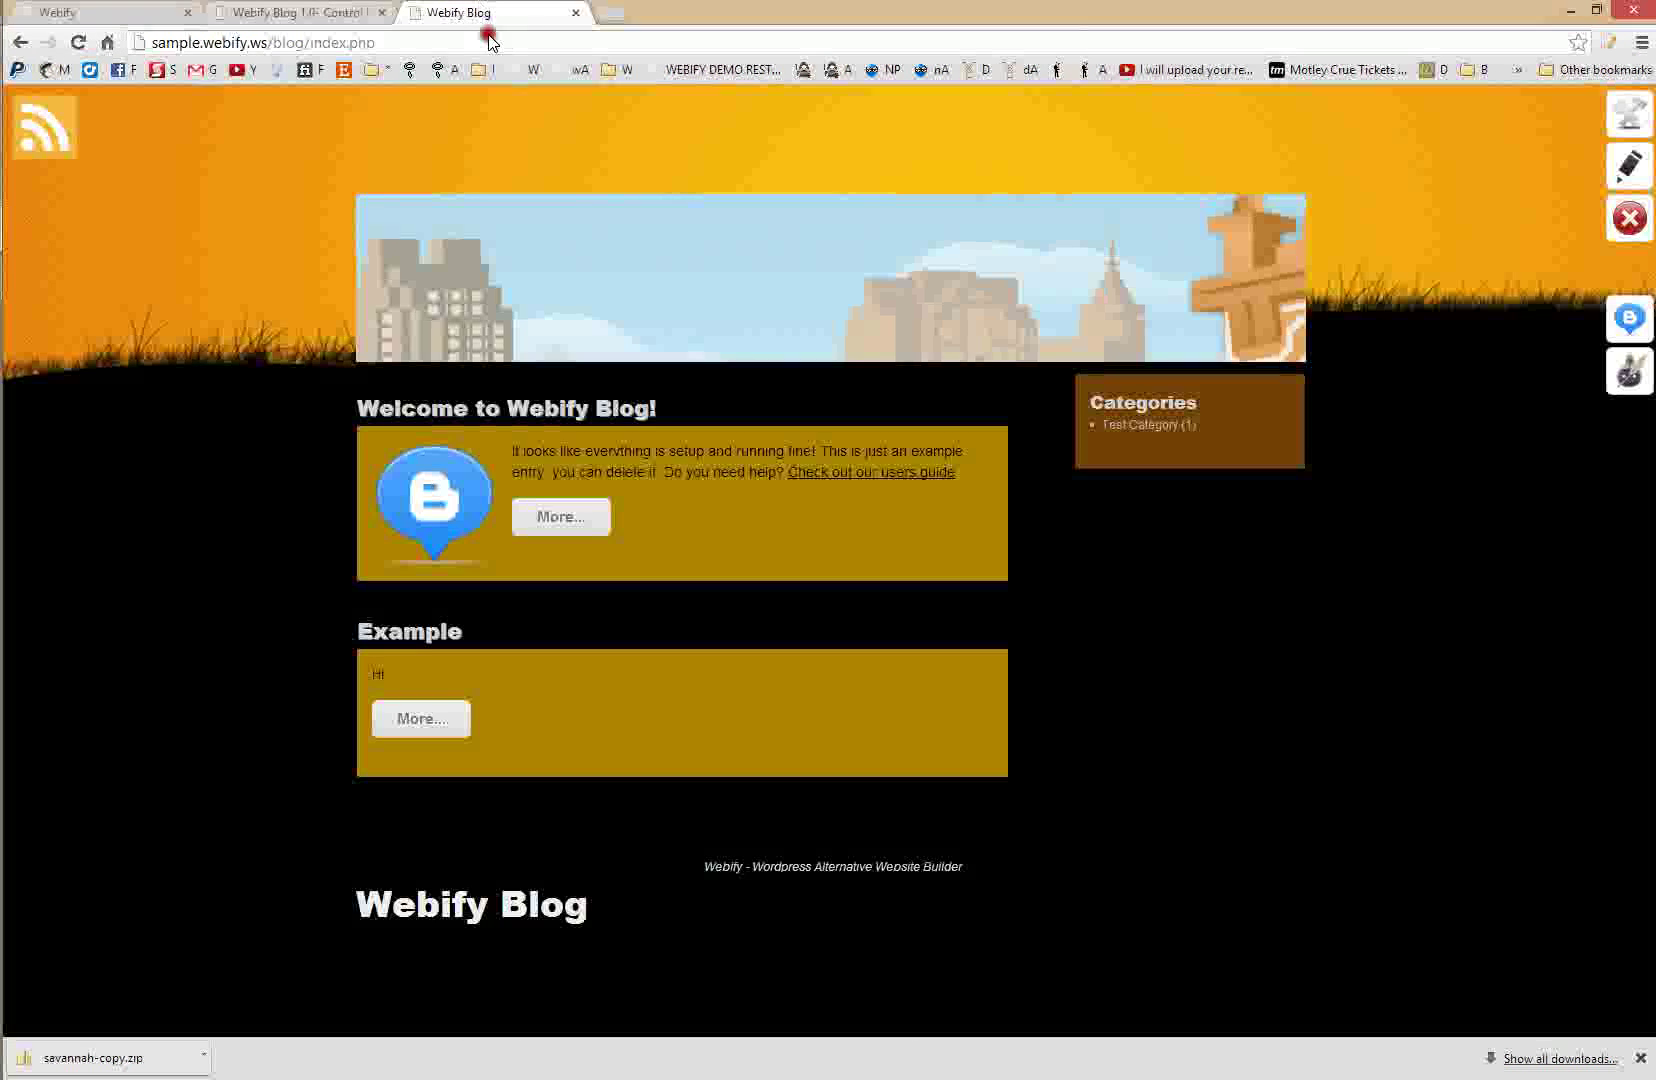
left_click(350, 14)
left_click(155, 178)
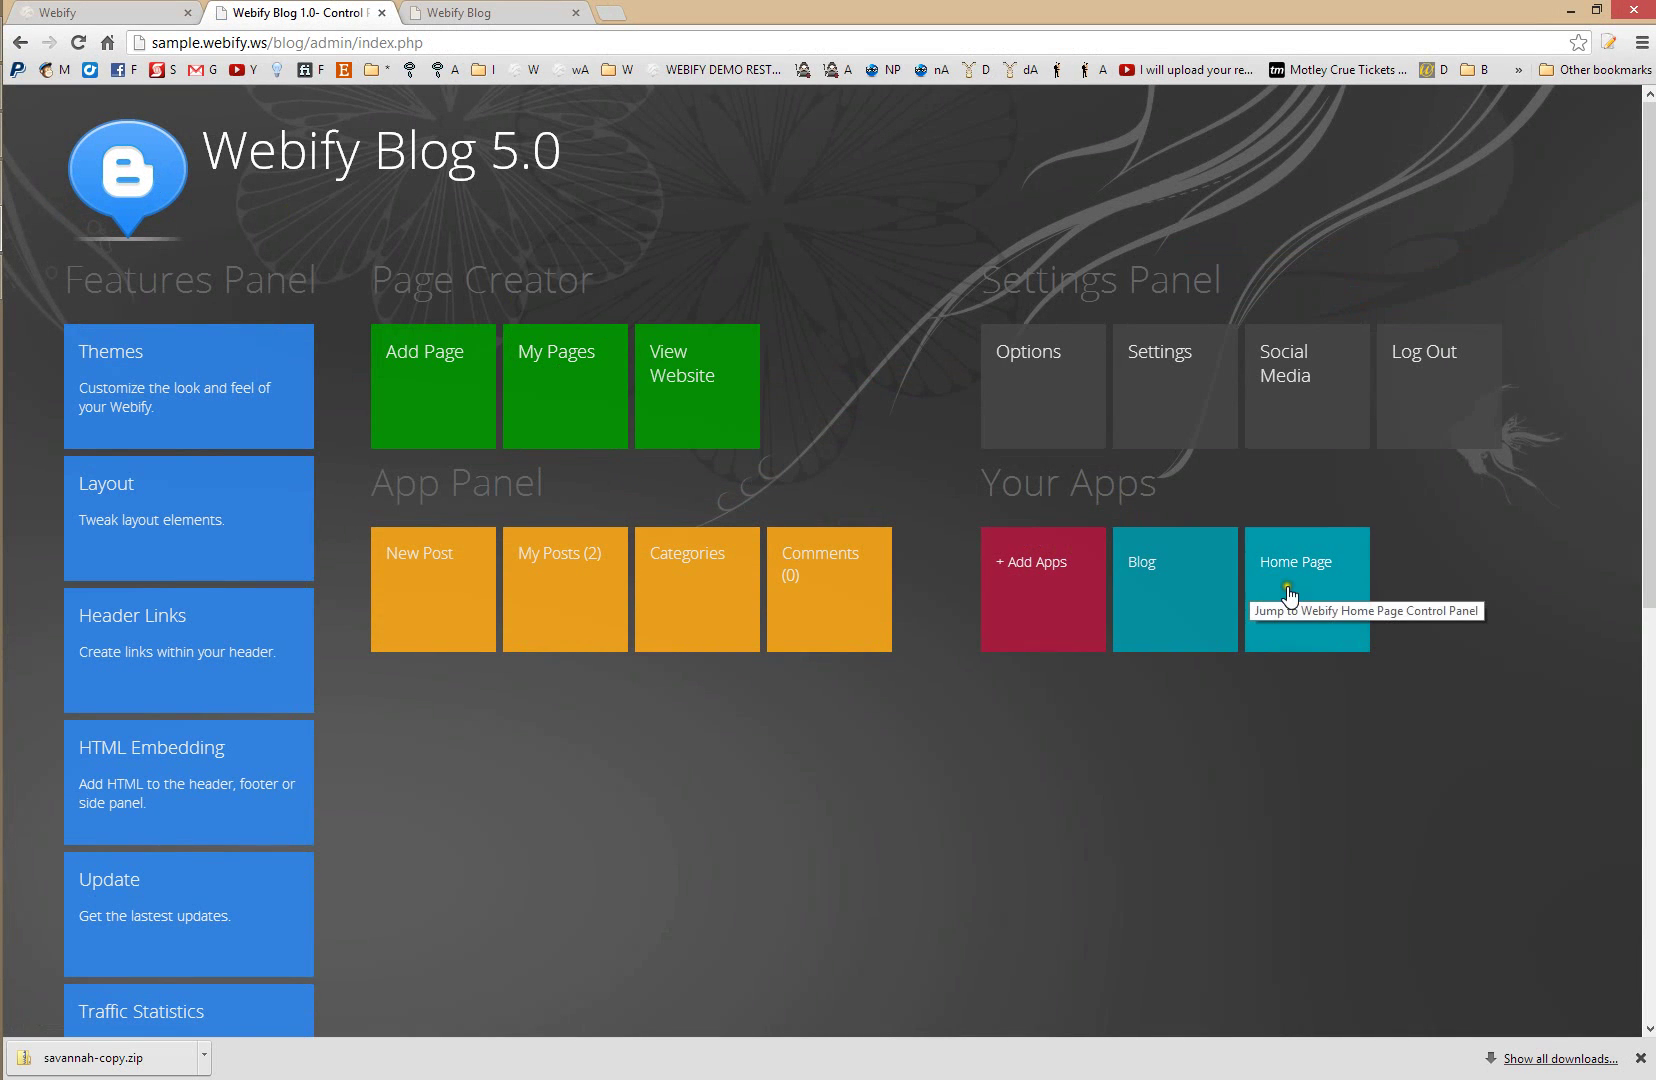
- Open the Home Page app's control panel and its live site
left_click(1288, 592)
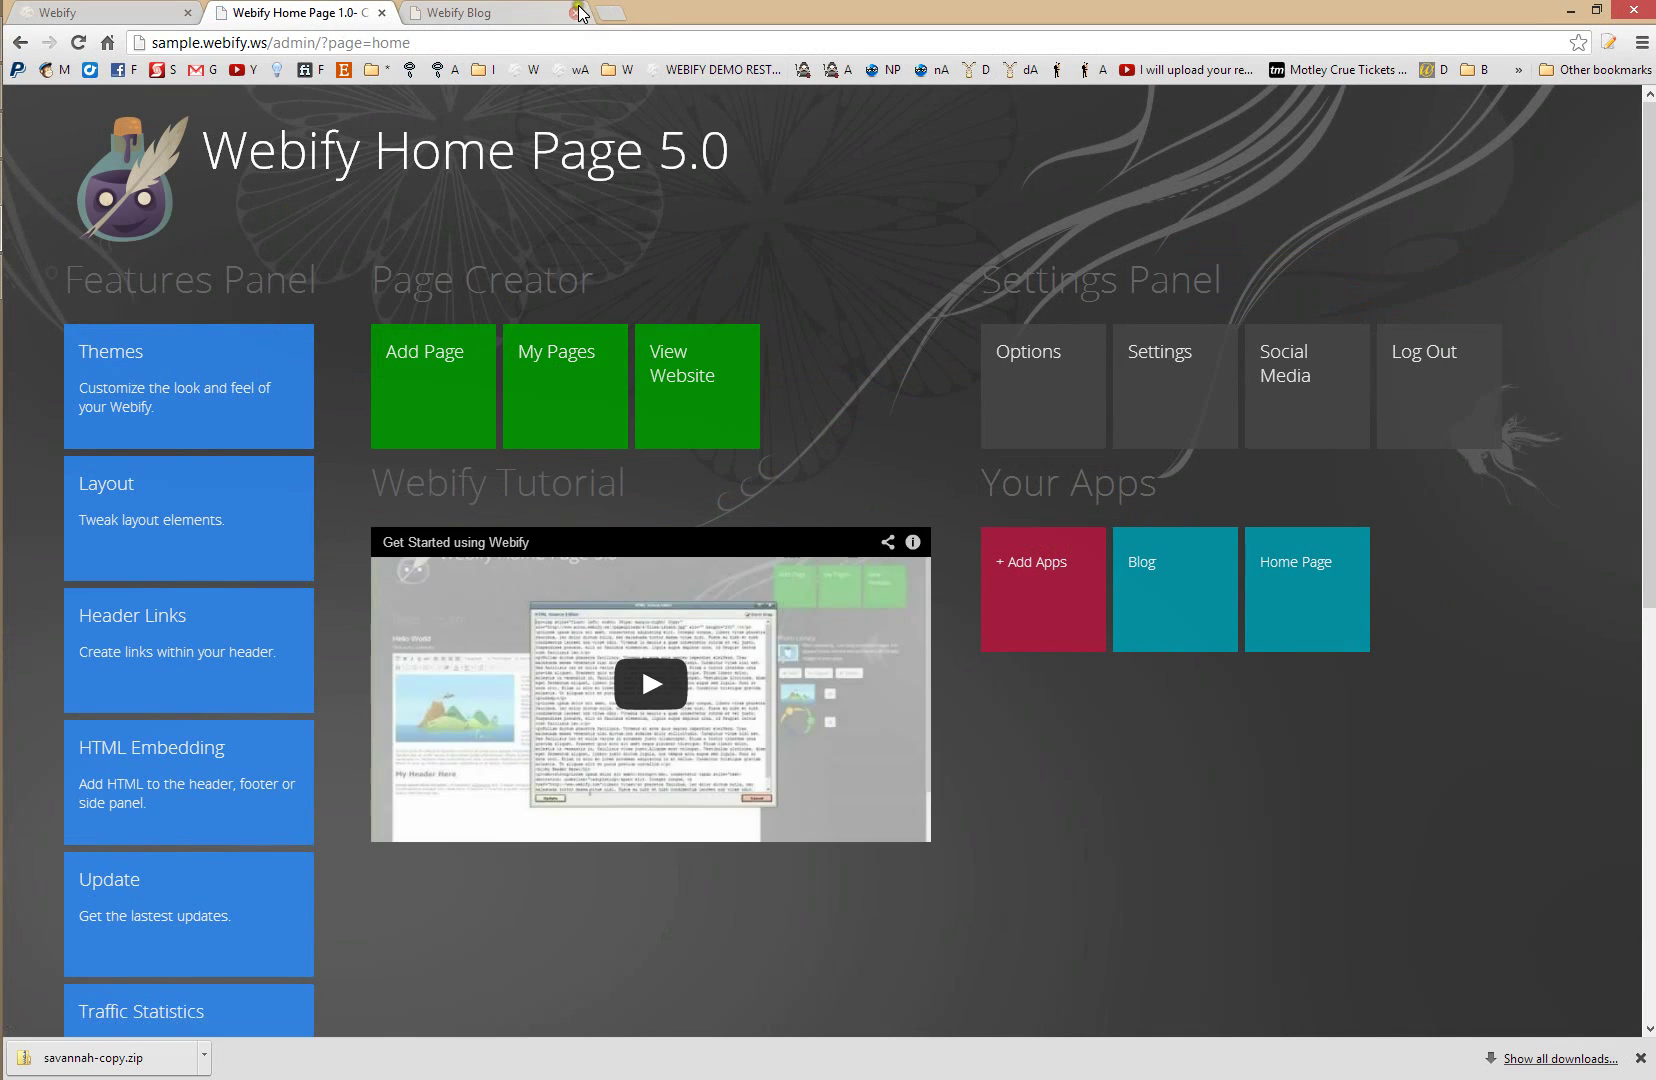
left_click(575, 12)
left_click(702, 410)
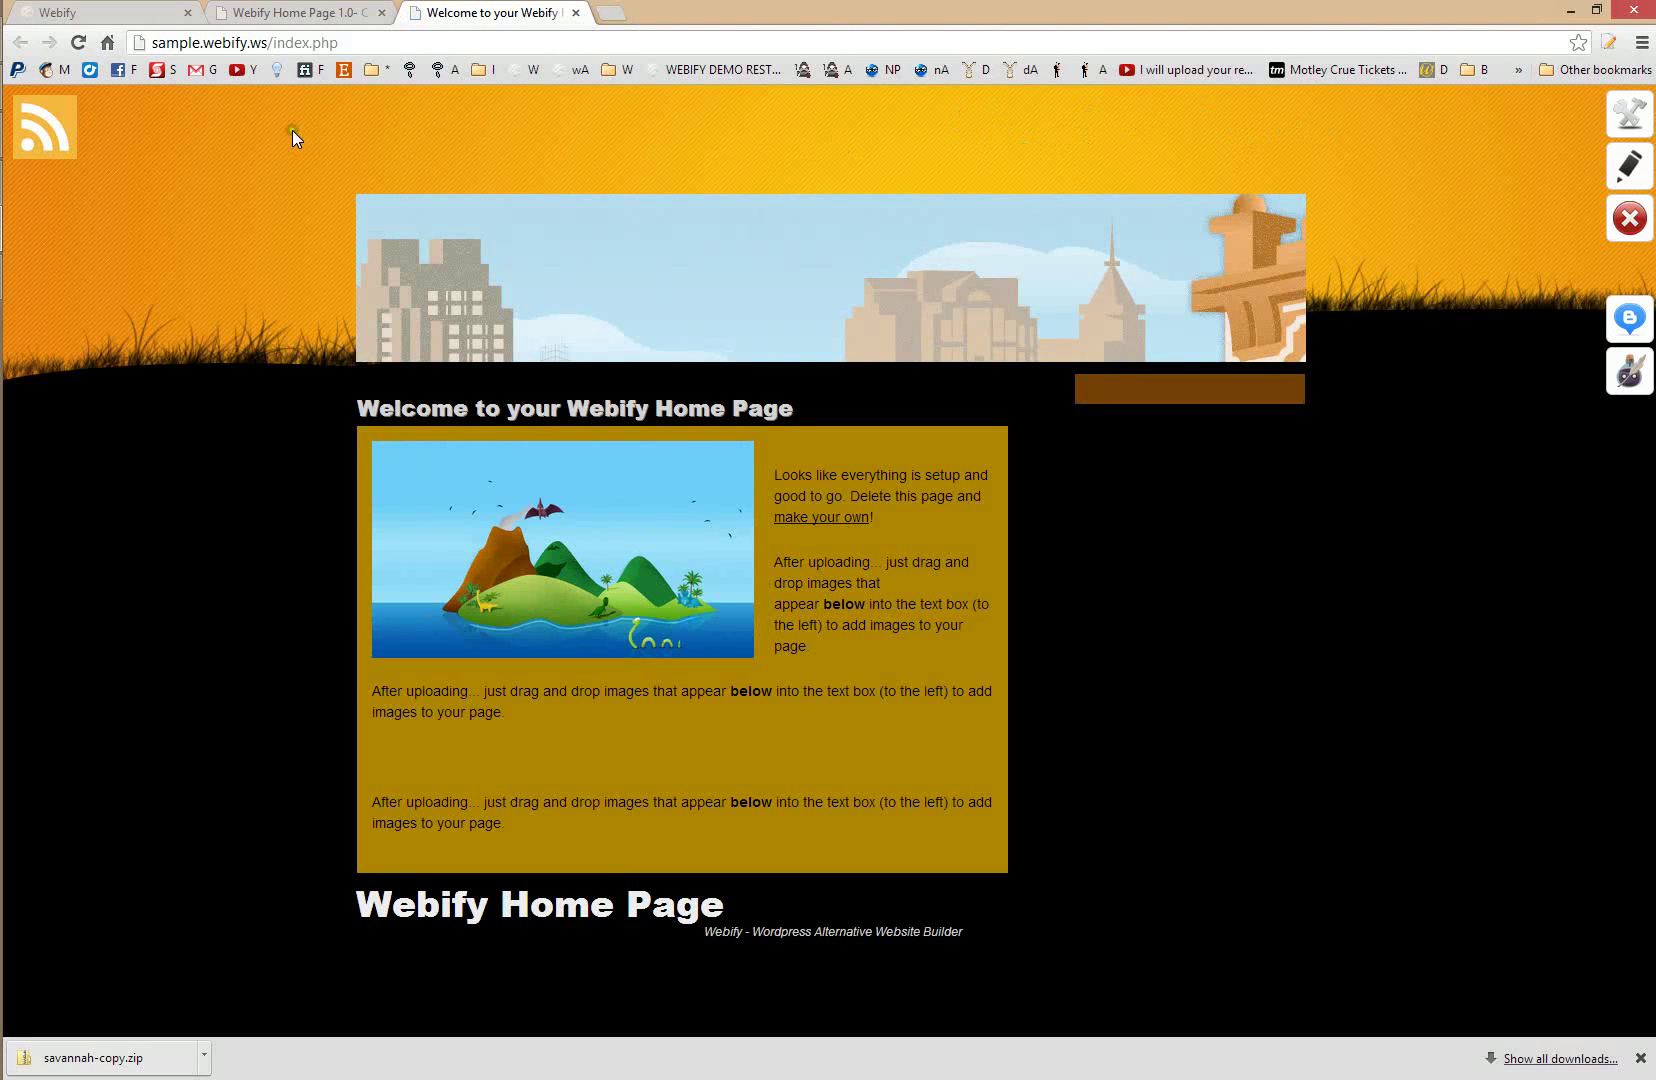
left_click(300, 12)
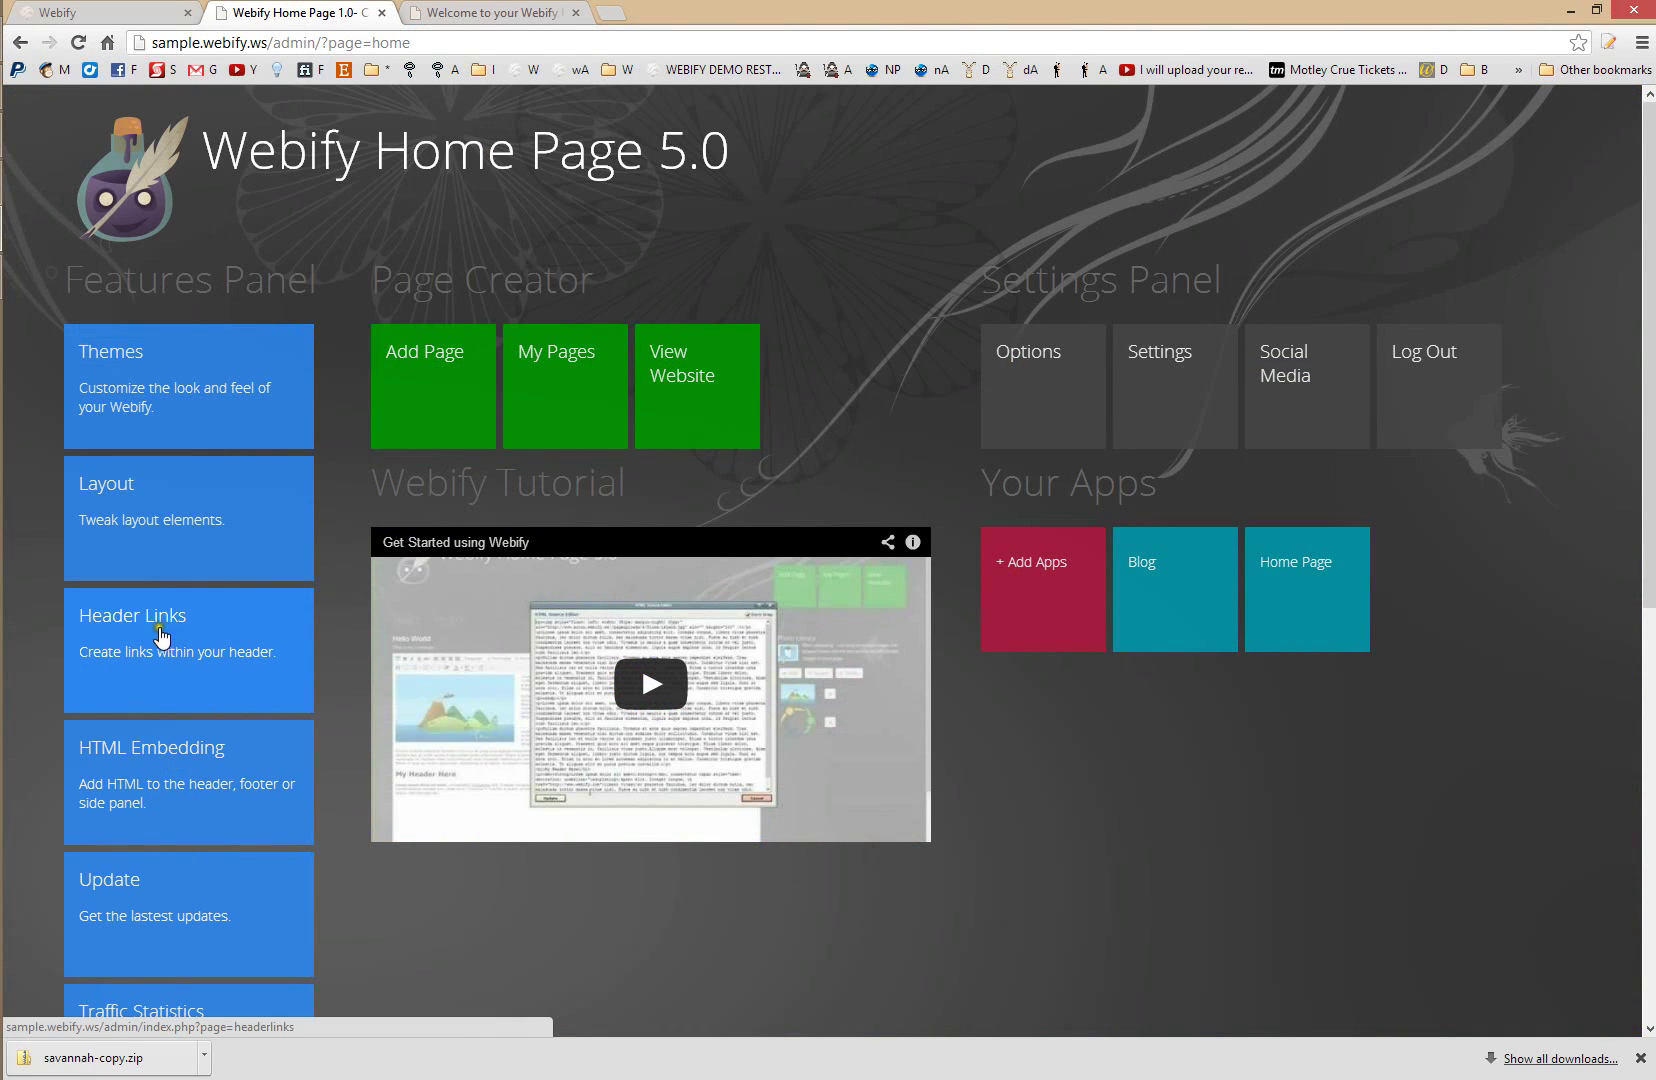
- Add a header link titled Blog that points to the blog address
left_click(160, 636)
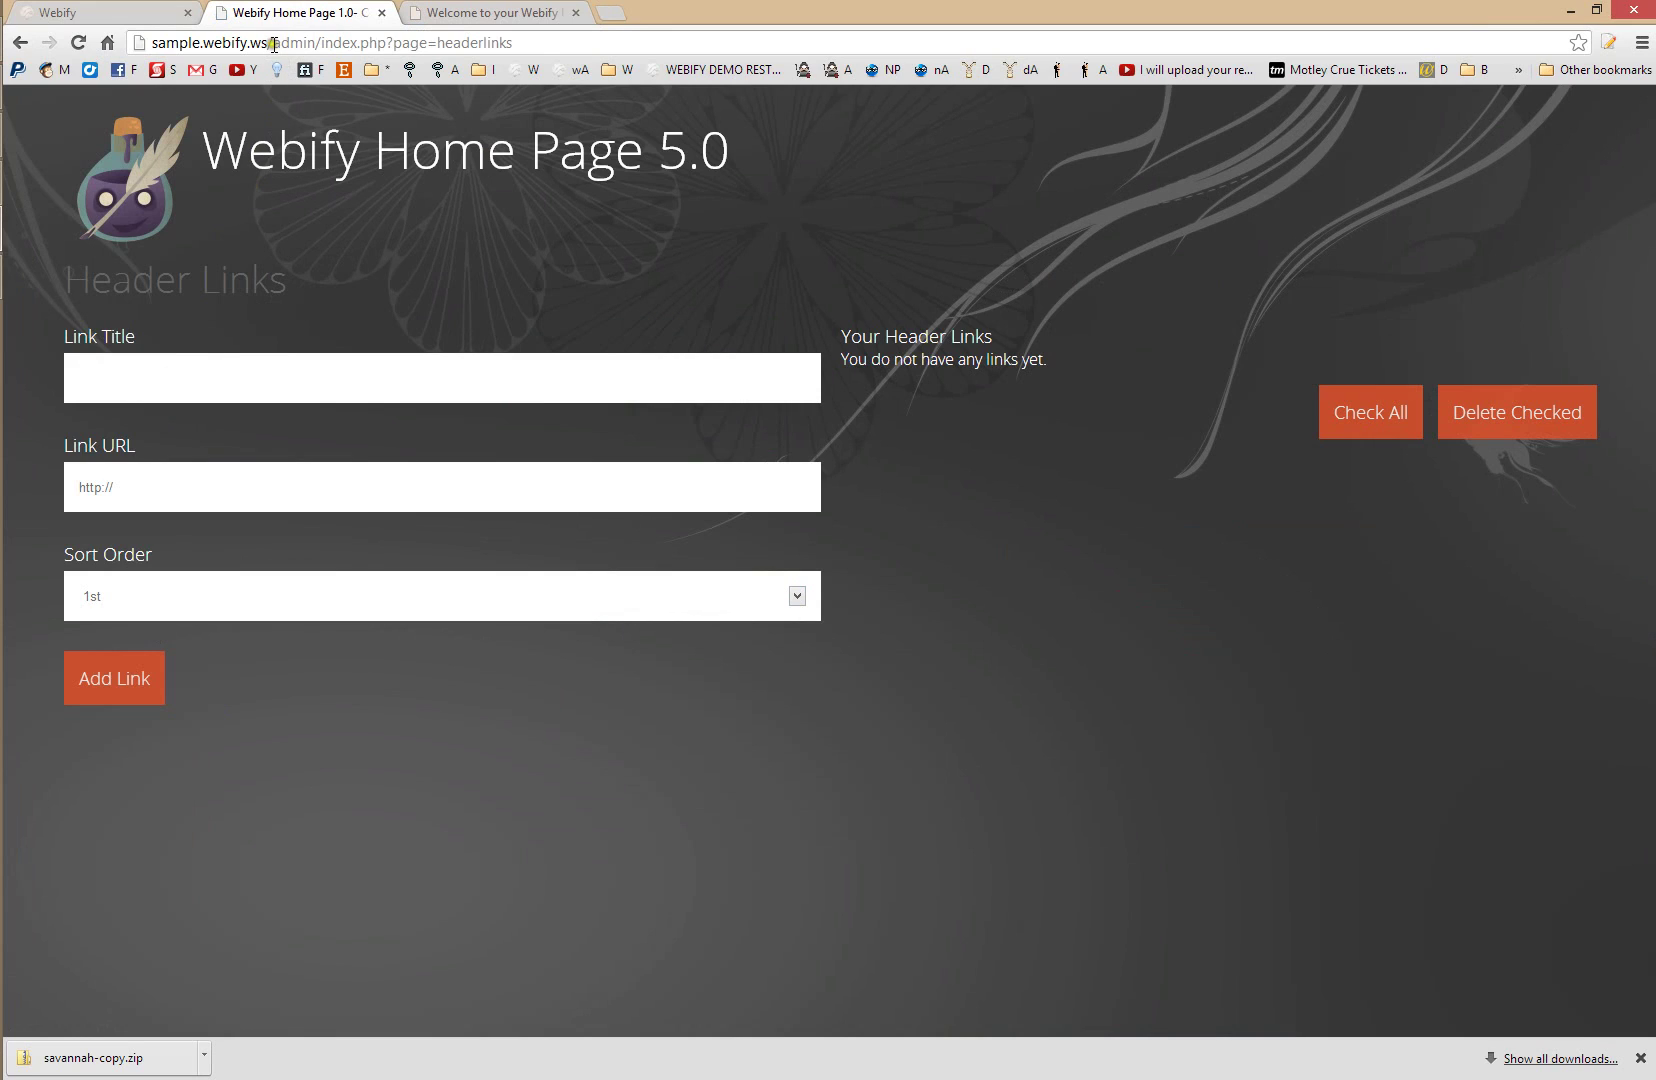
left_click_drag(267, 42, 100, 64)
key("ctrl+c")
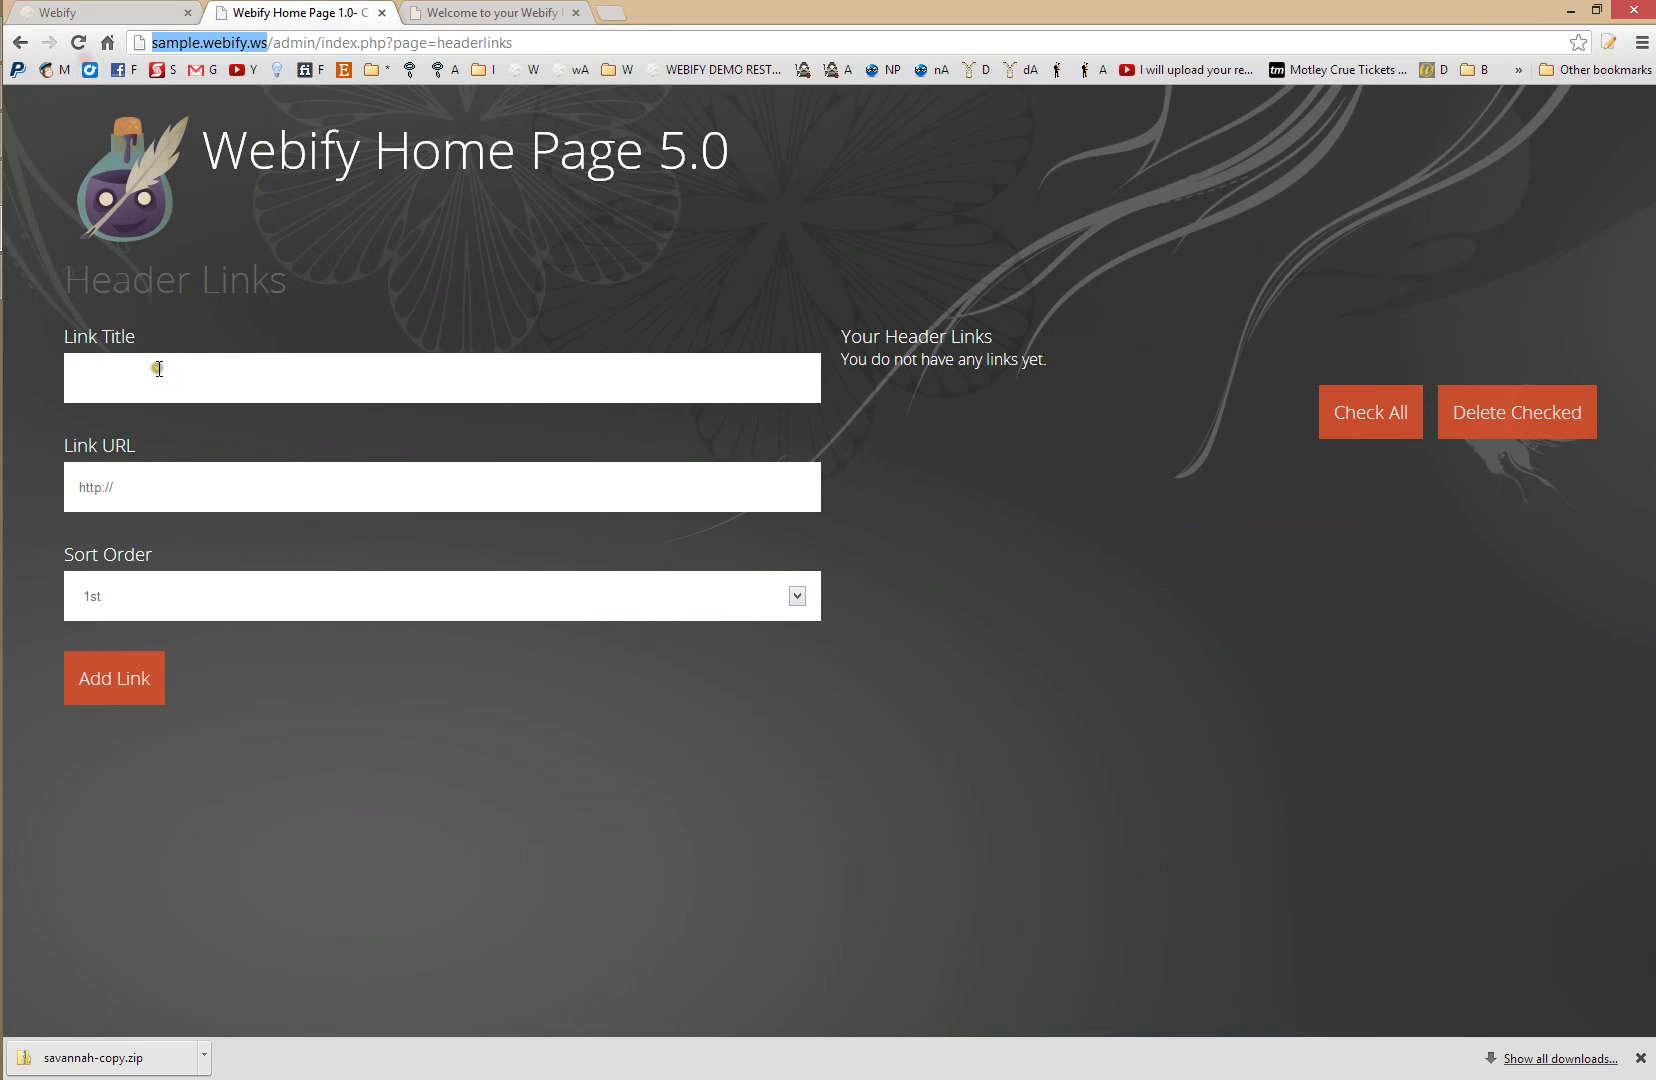
left_click(155, 378)
key("ctrl+v")
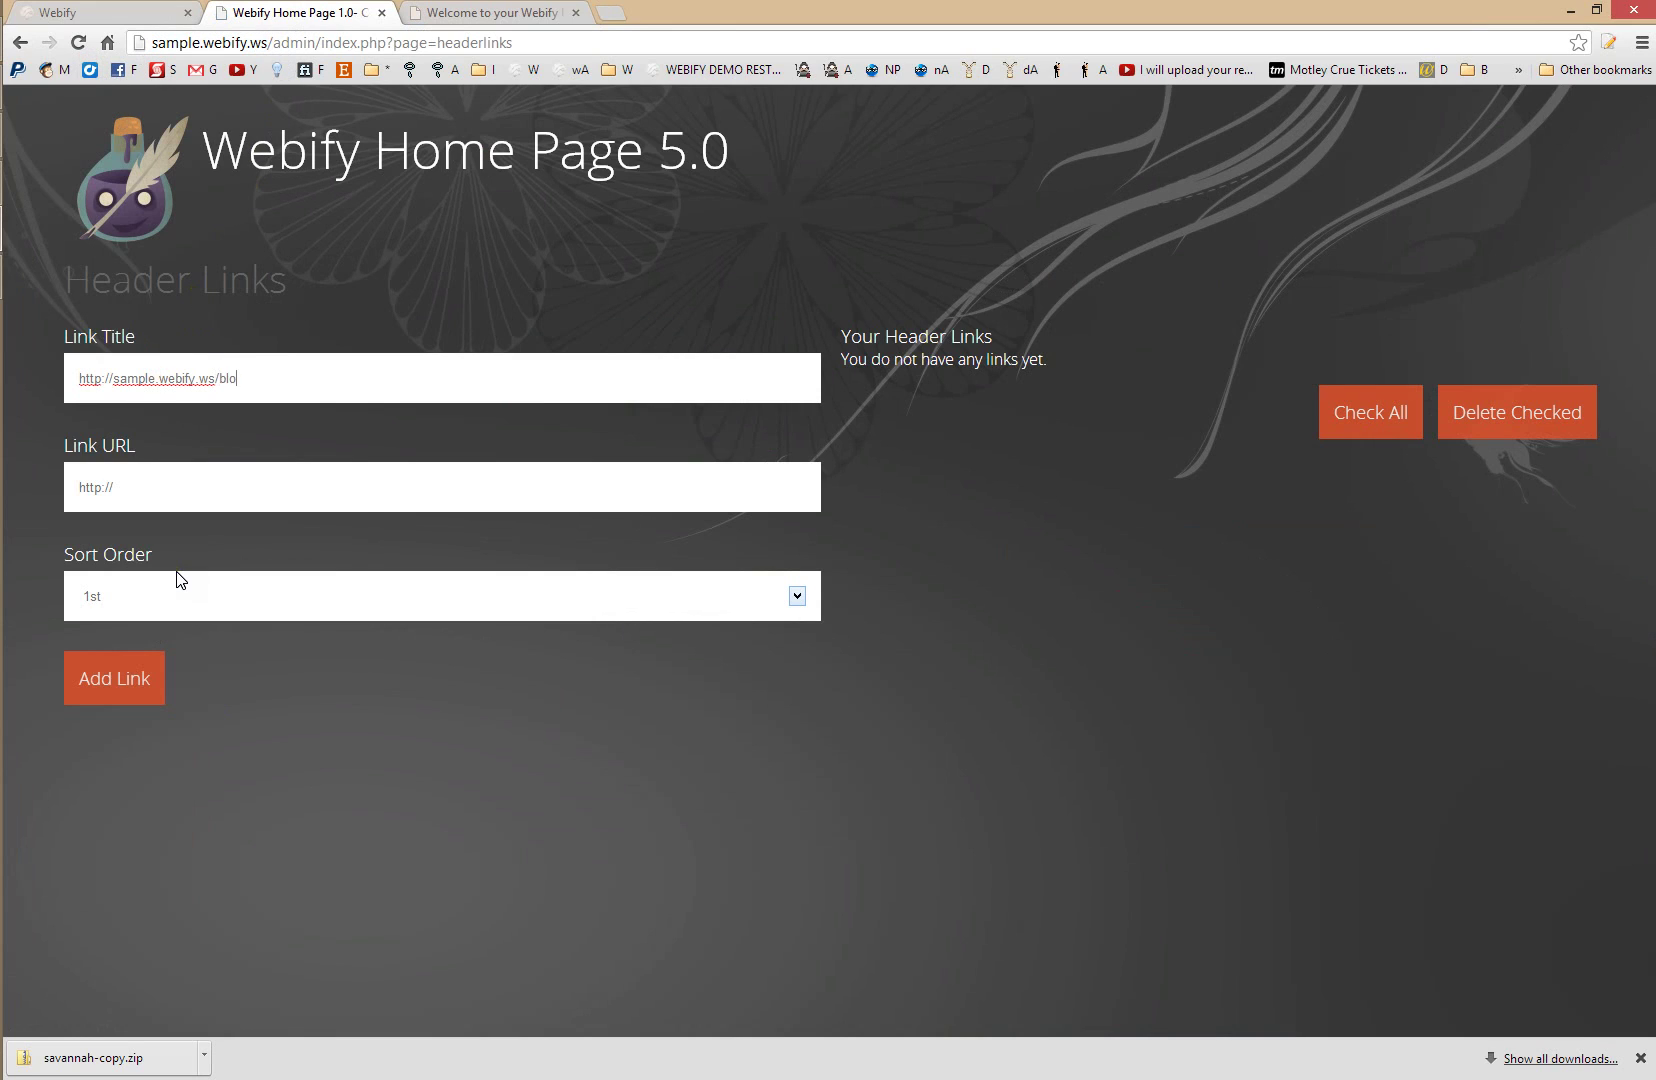
key("ctrl+a")
key("ctrl+x")
type("Blog")
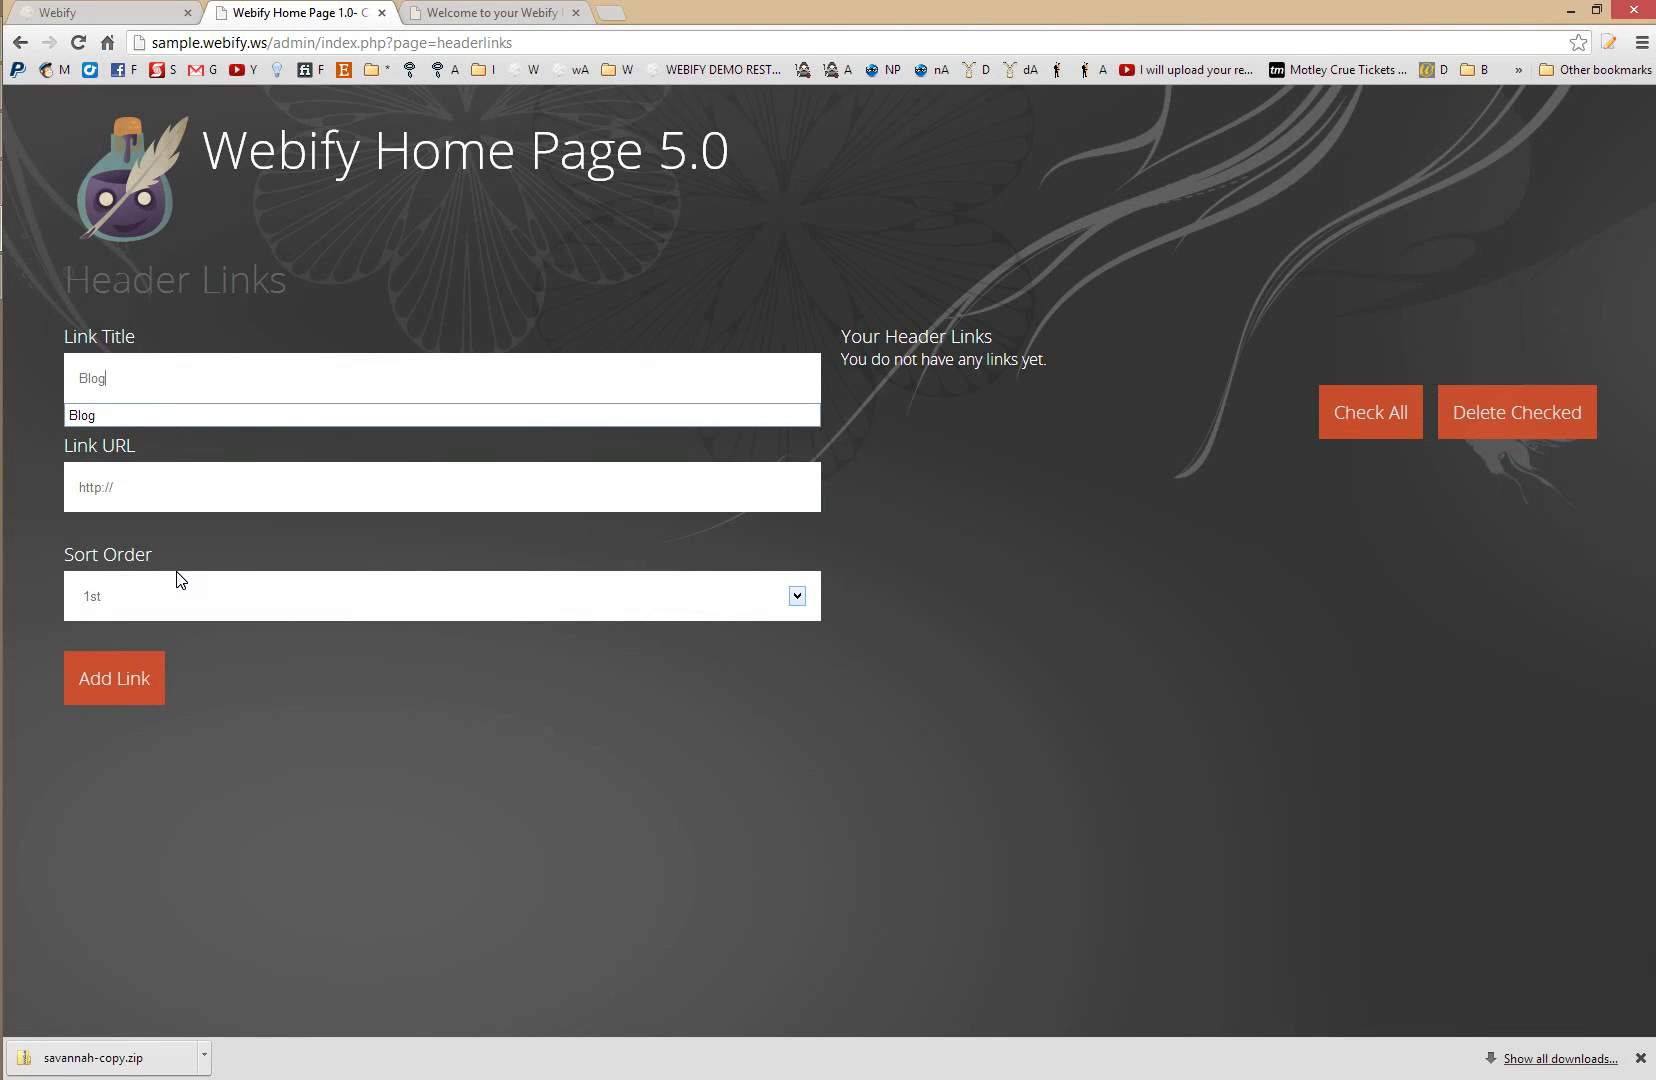
key("Tab")
key("End")
key("ctrl+v")
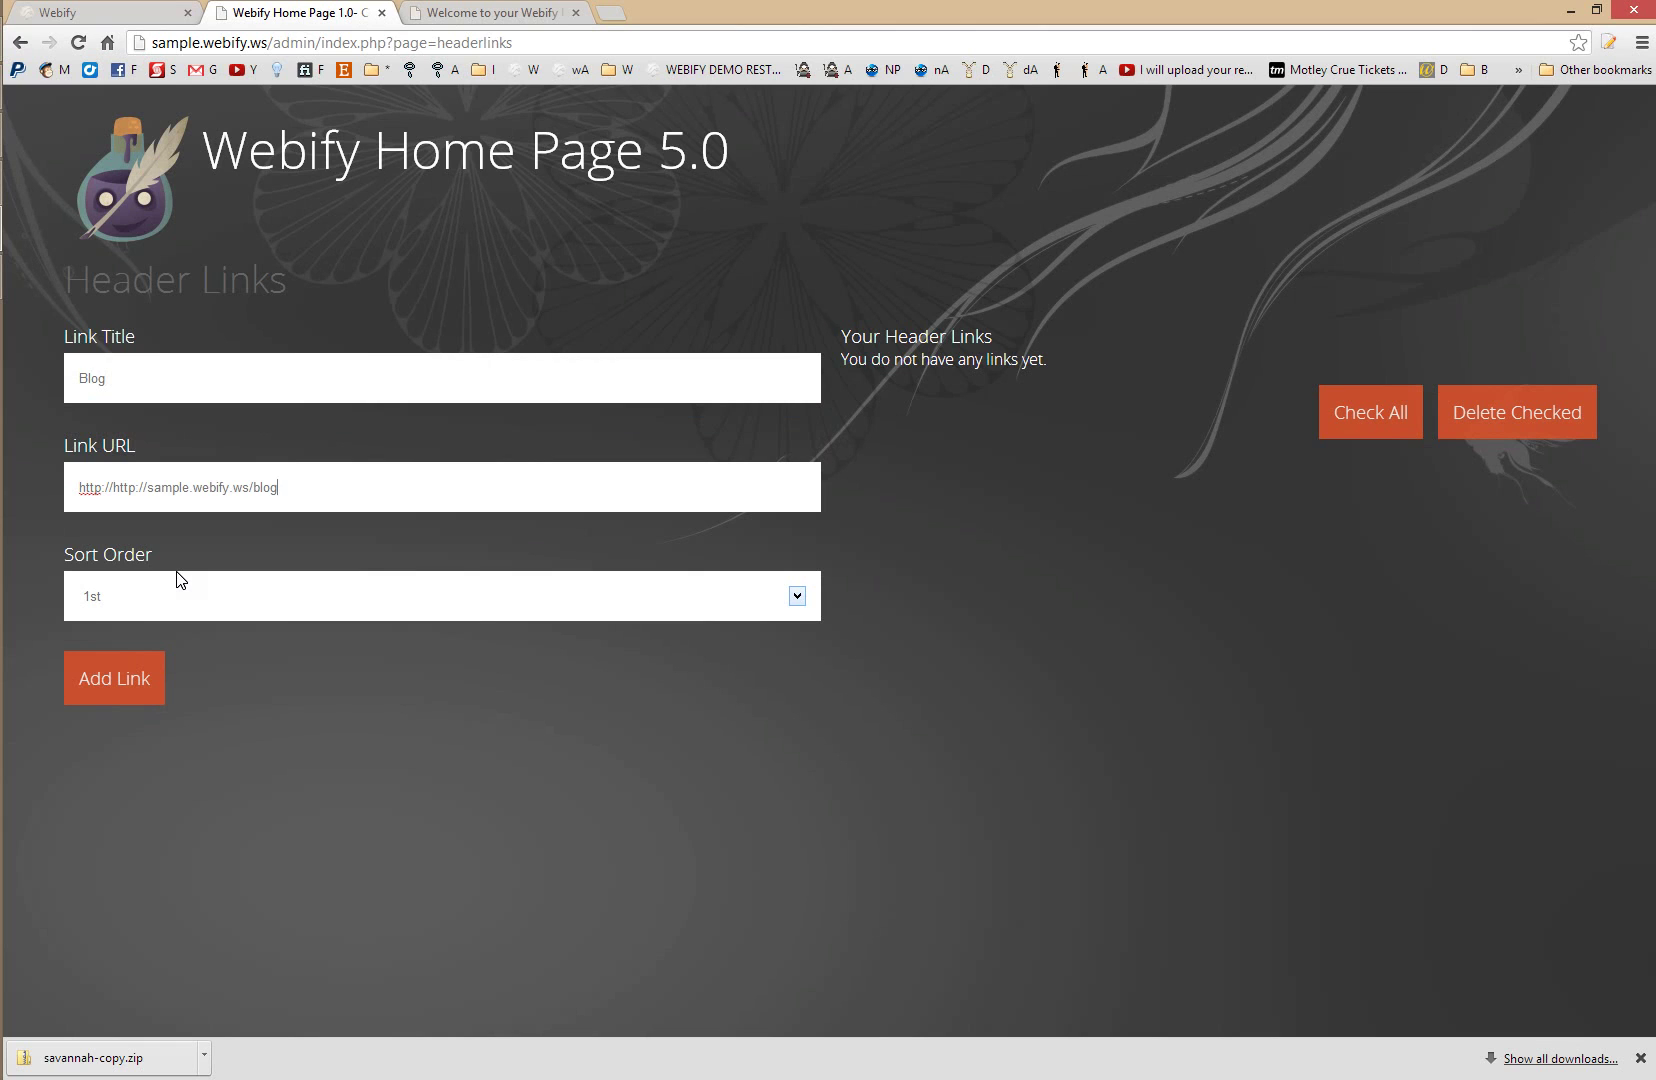
left_click(135, 678)
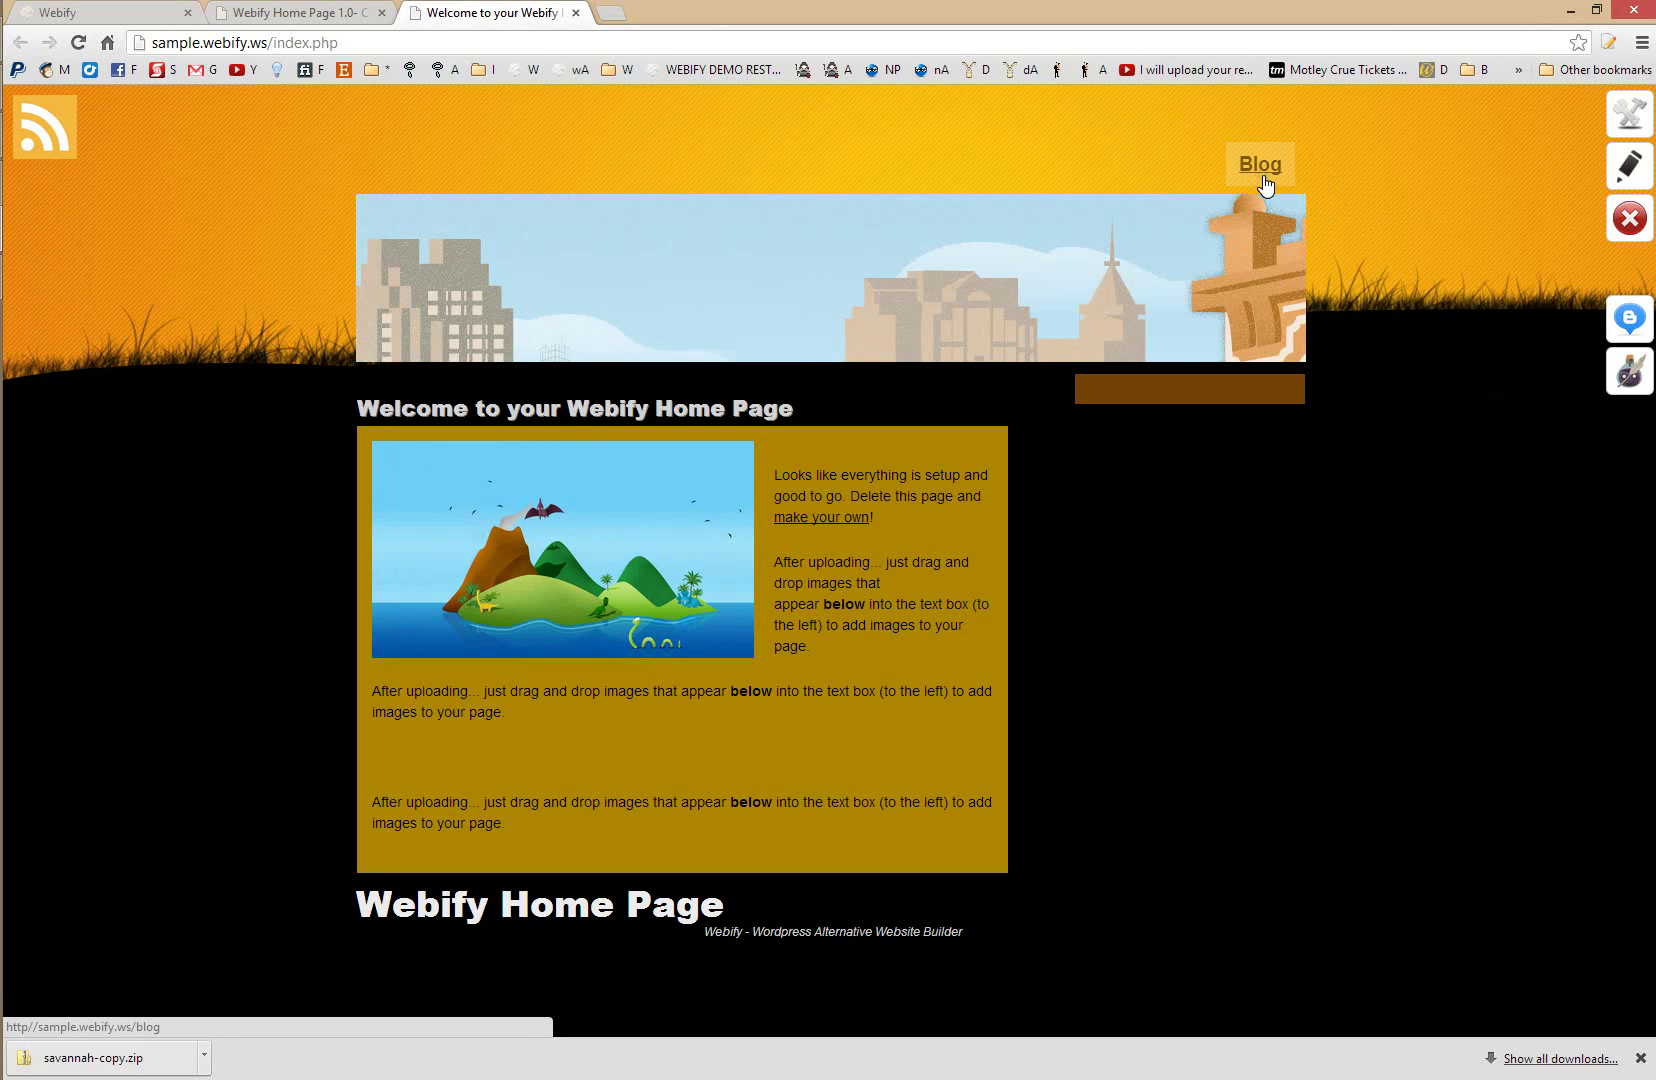
- Add a header link titled Home pointing to the site address, sorted 1st
left_click(290, 12)
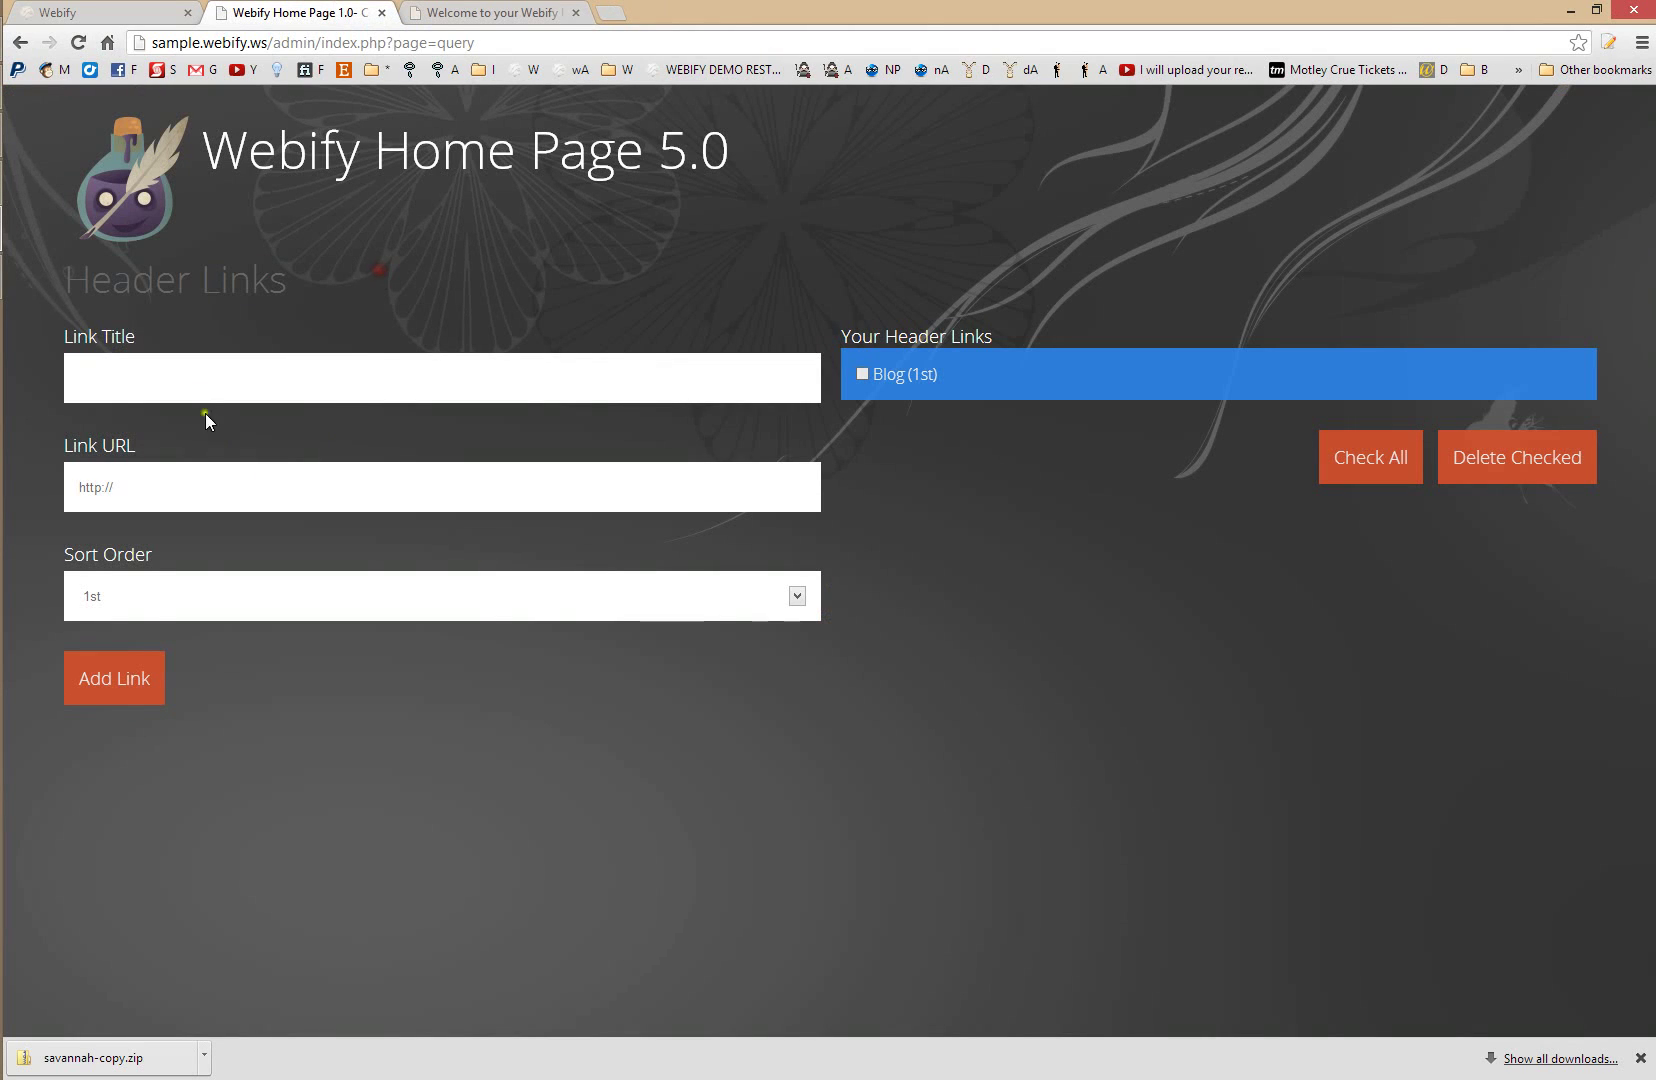
type("Home Page")
key("Tab")
left_click_drag(265, 43, 150, 43)
key("ctrl+c")
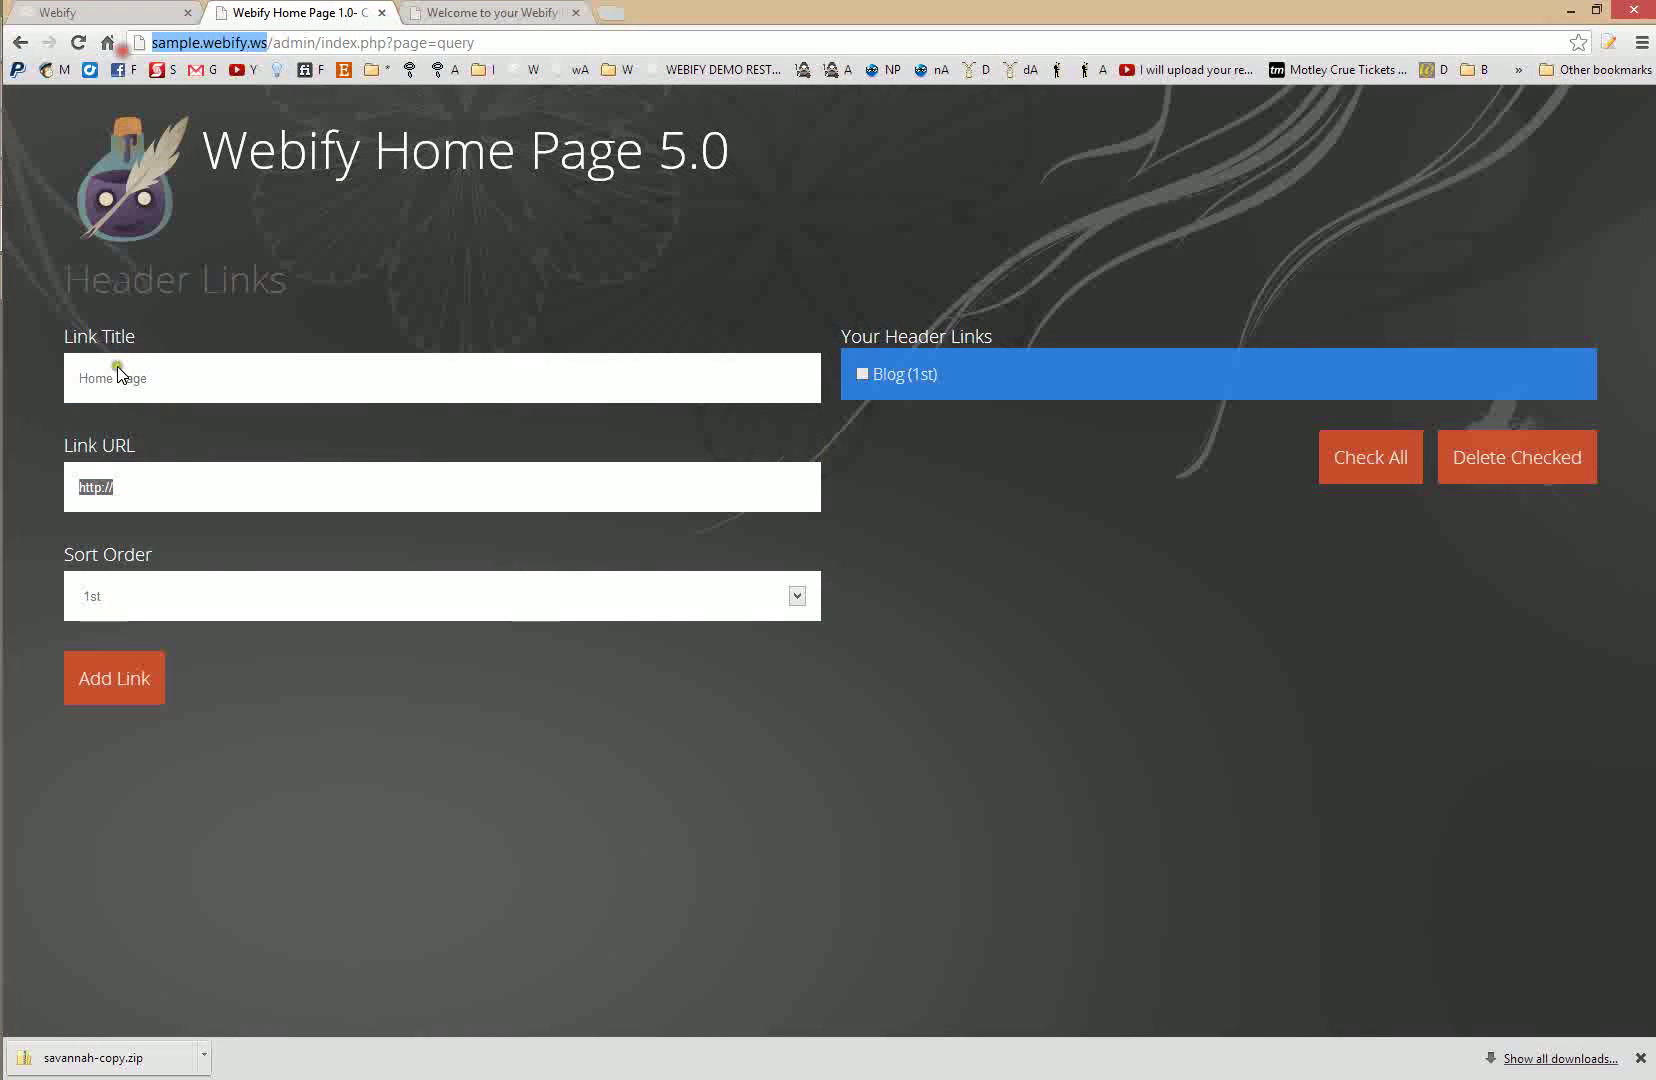
left_click(148, 478)
key("ctrl+v")
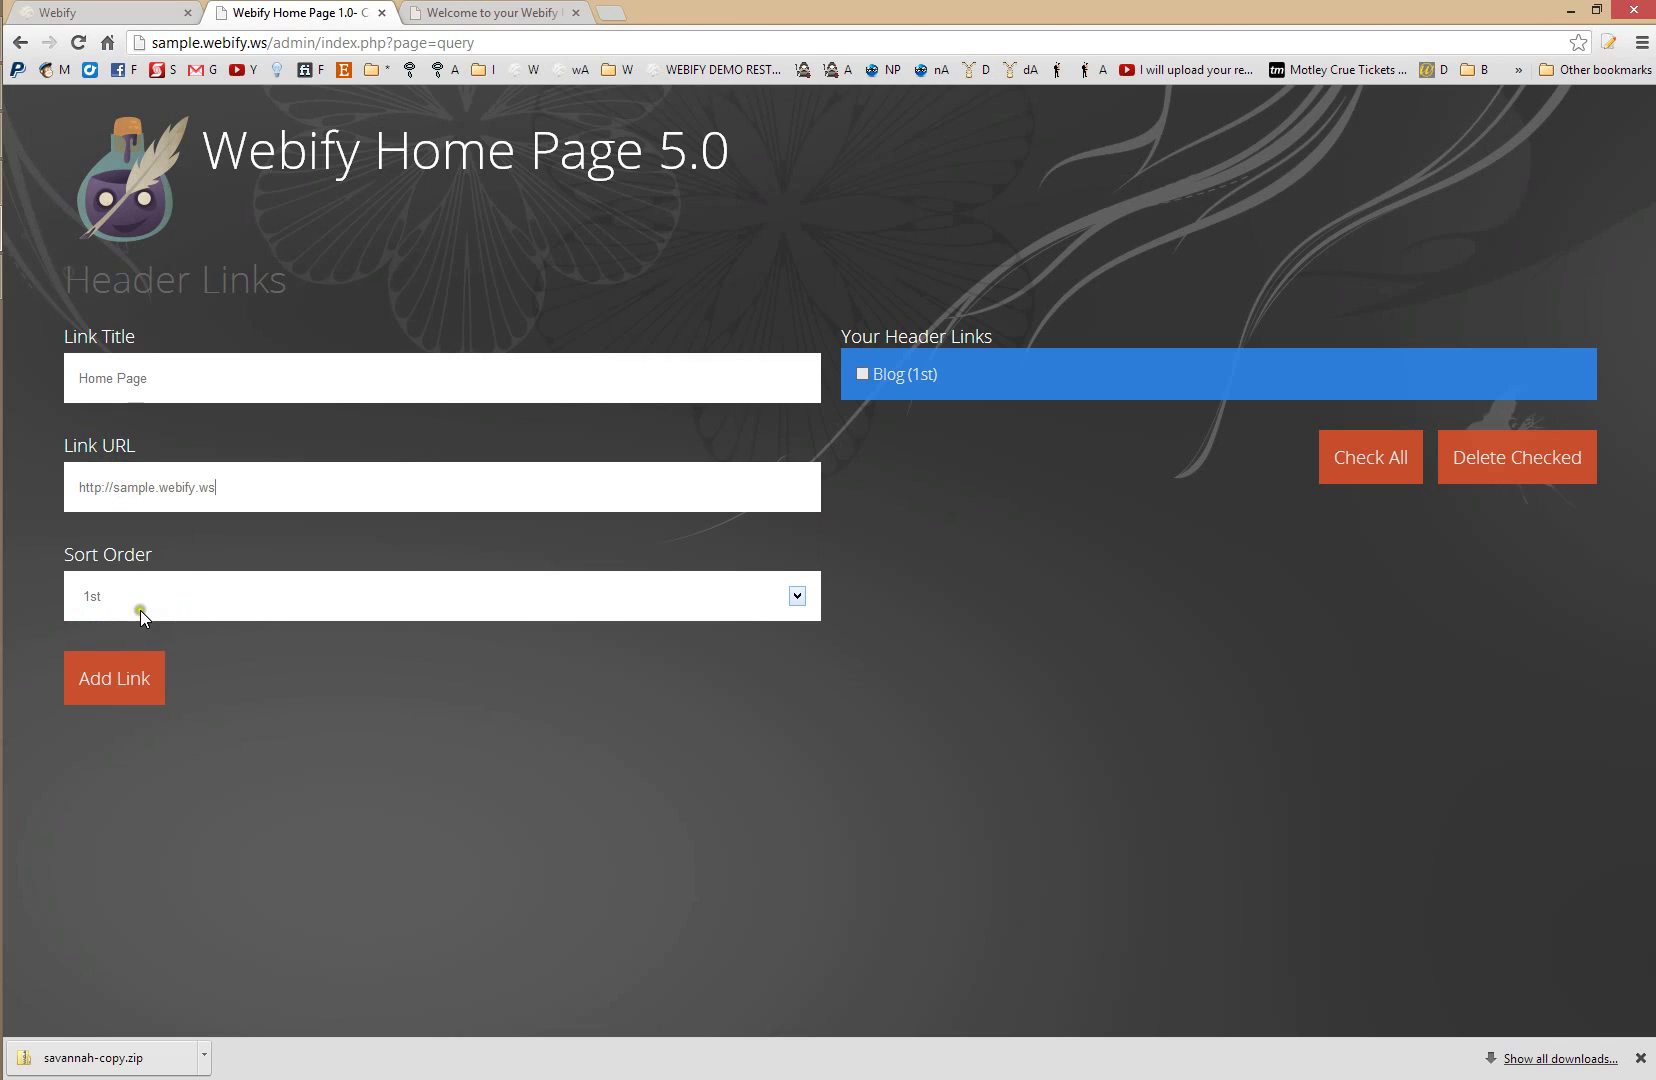
left_click(141, 602)
left_click(141, 602)
left_click(89, 677)
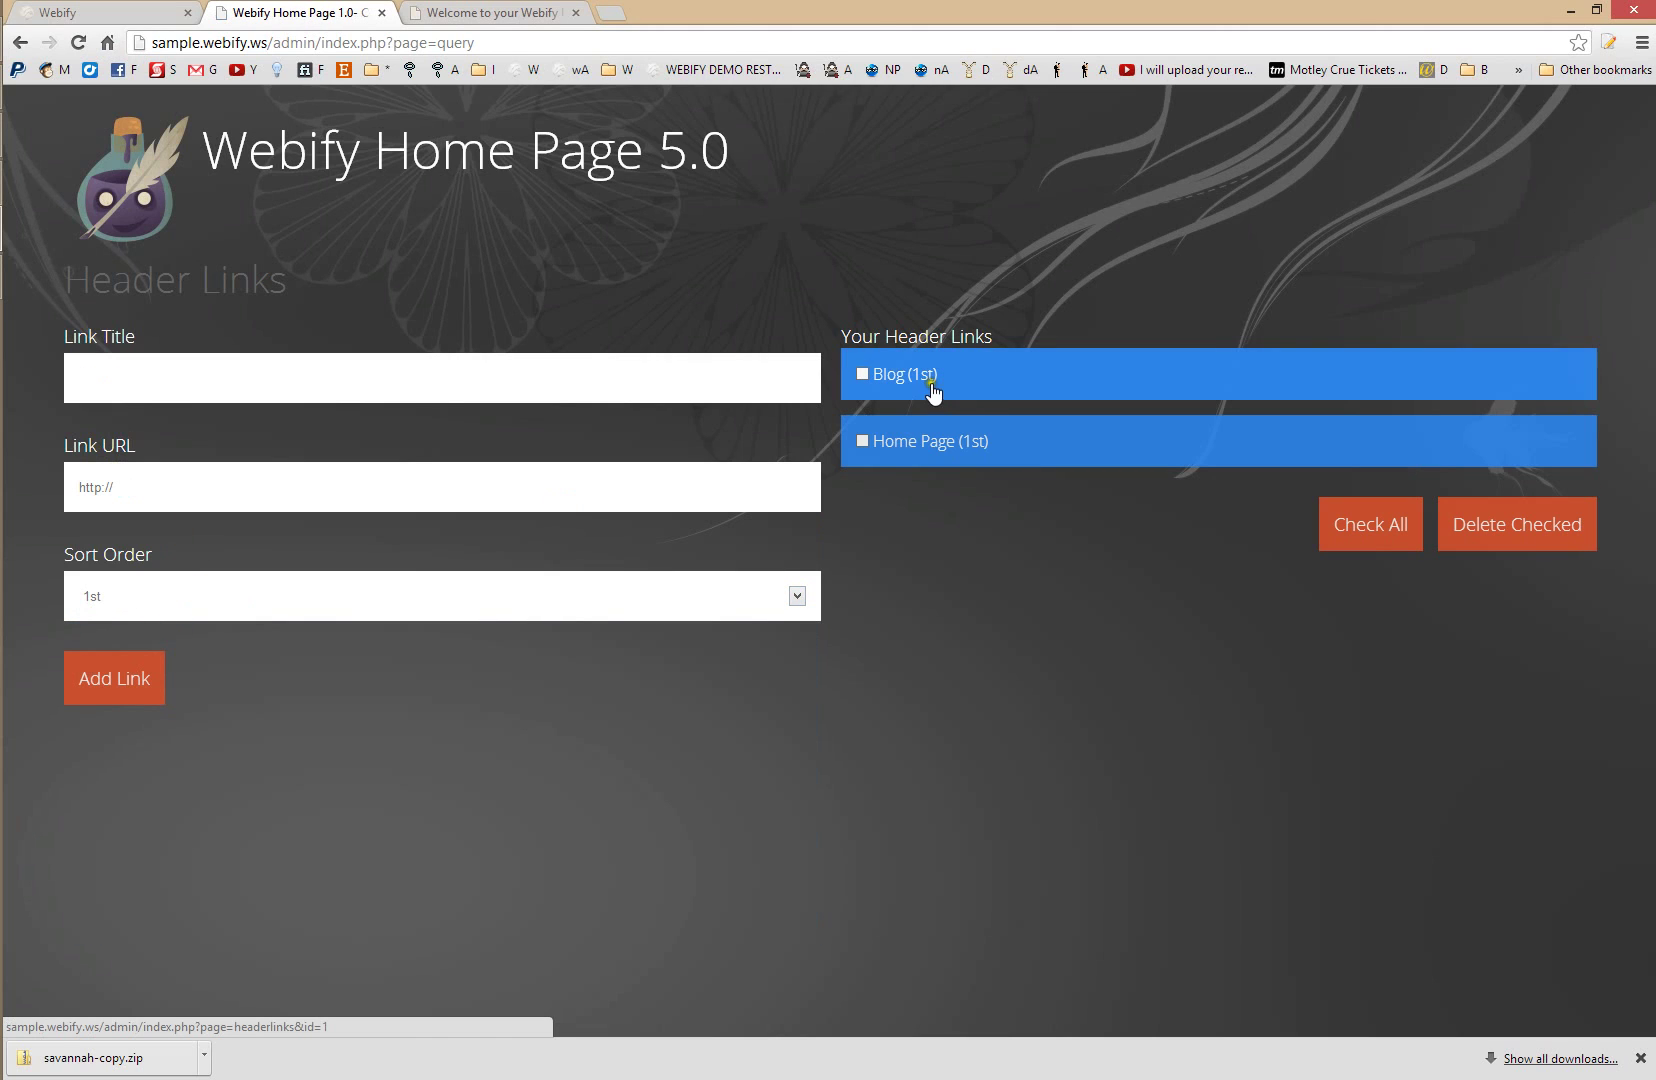
- Change the Blog header link's sort order to 2nd
left_click(924, 386)
left_click(132, 603)
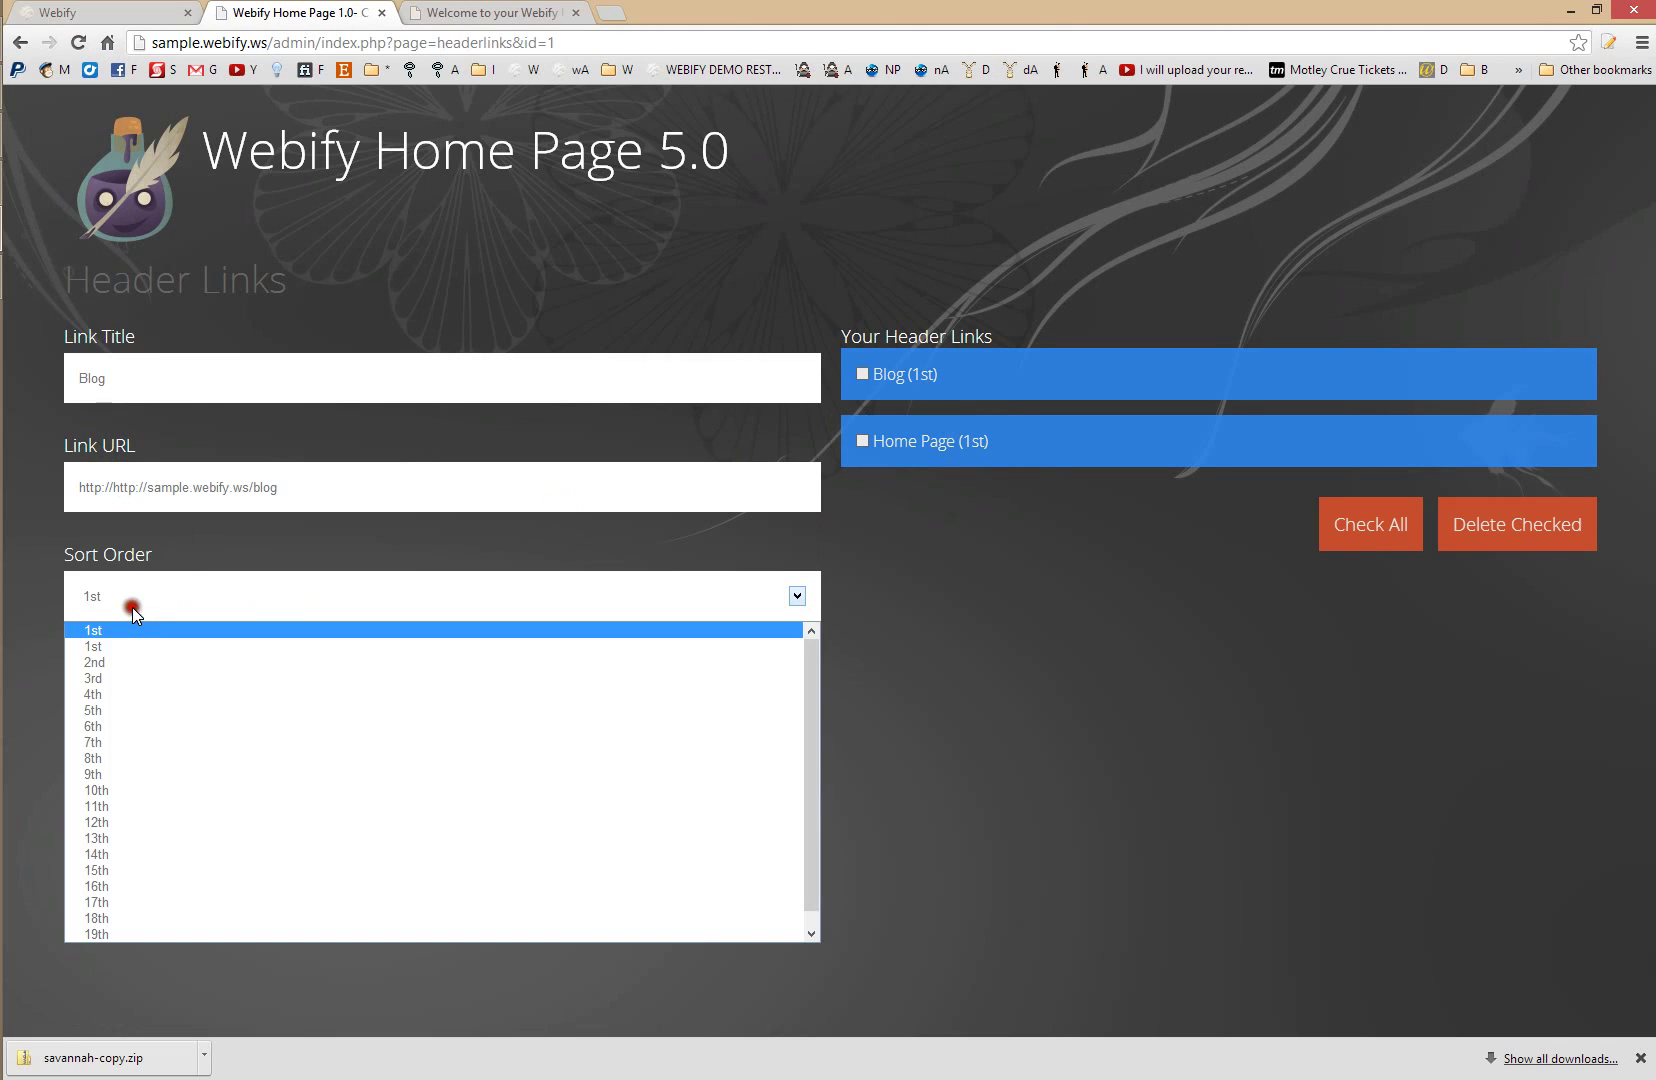
left_click(113, 662)
left_click(107, 672)
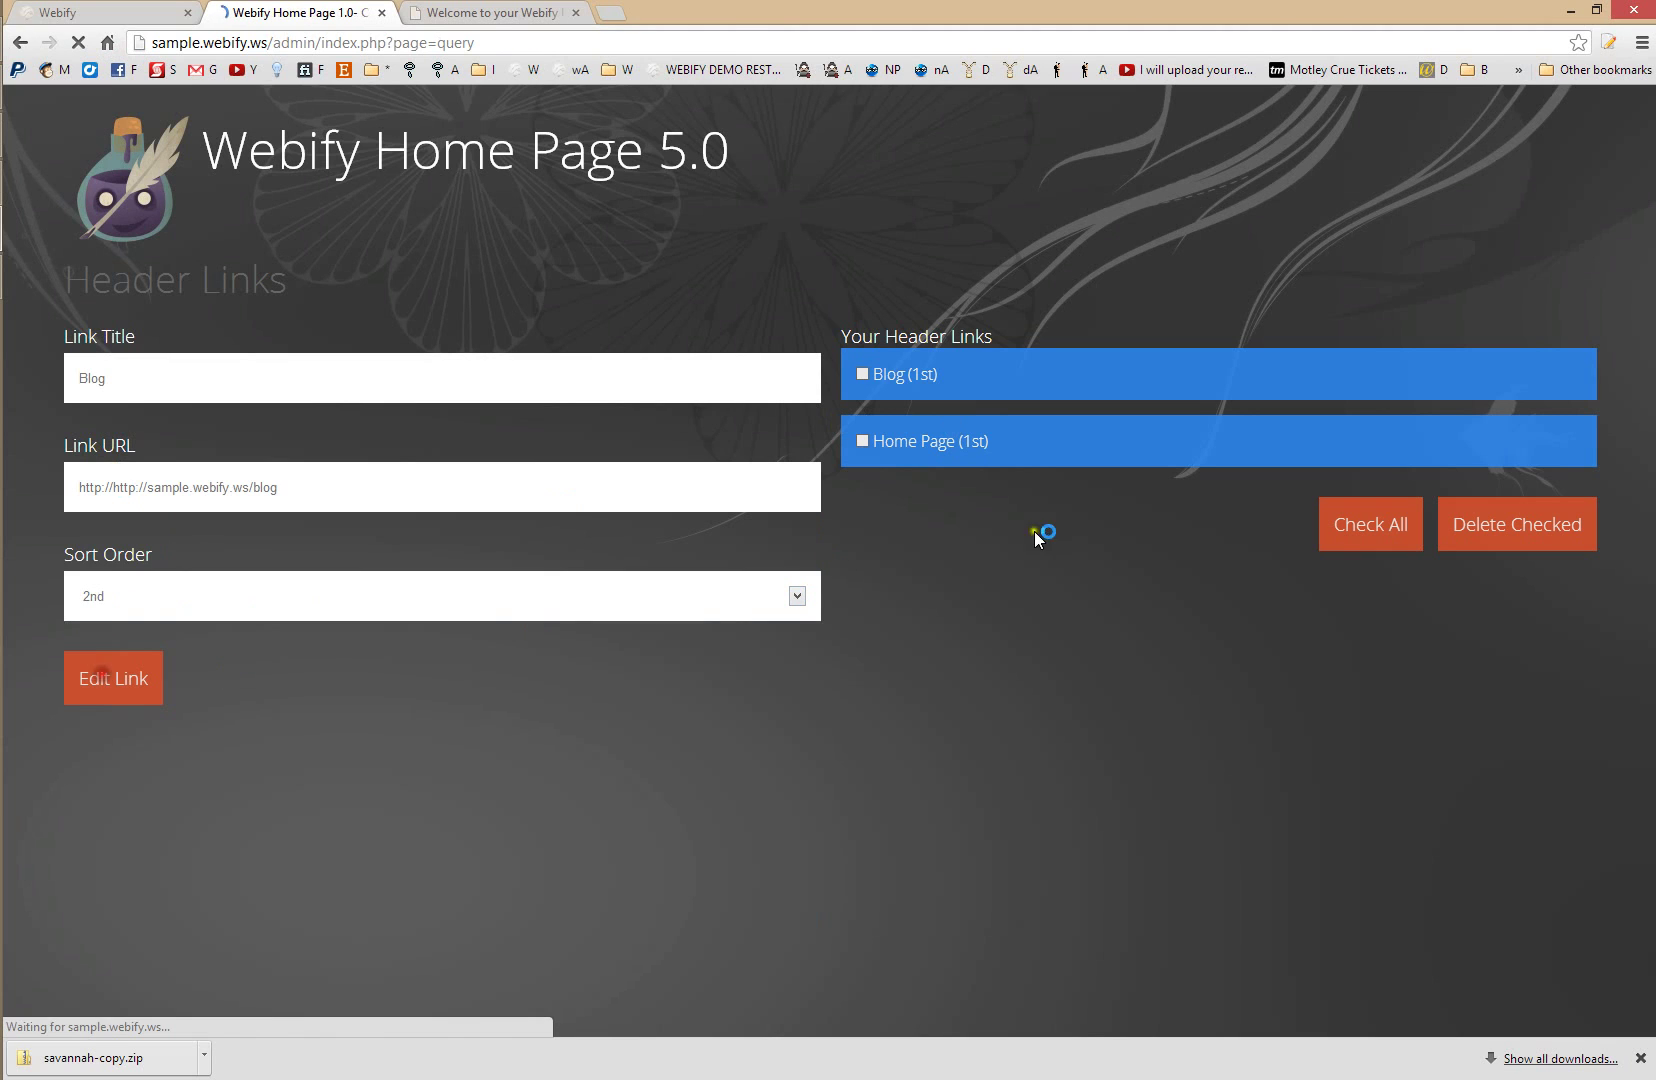
left_click(487, 13)
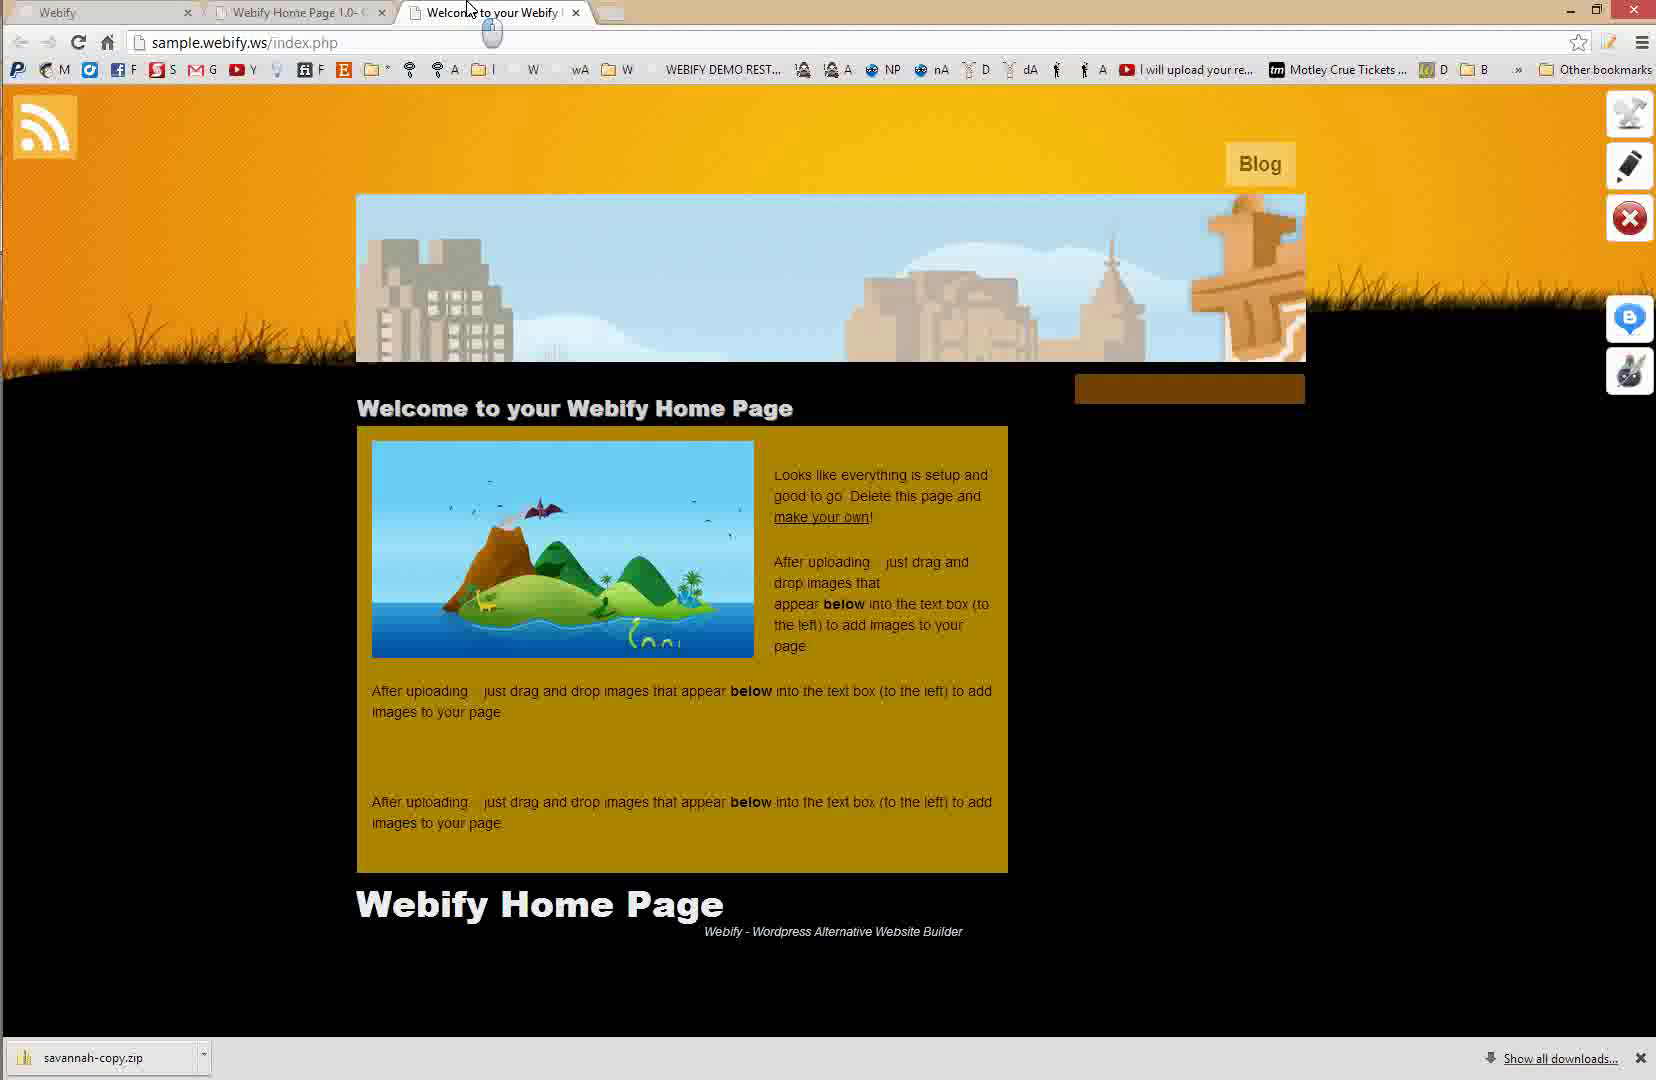
- Reload the live site and test its Blog header link, which fails to load
key("F5")
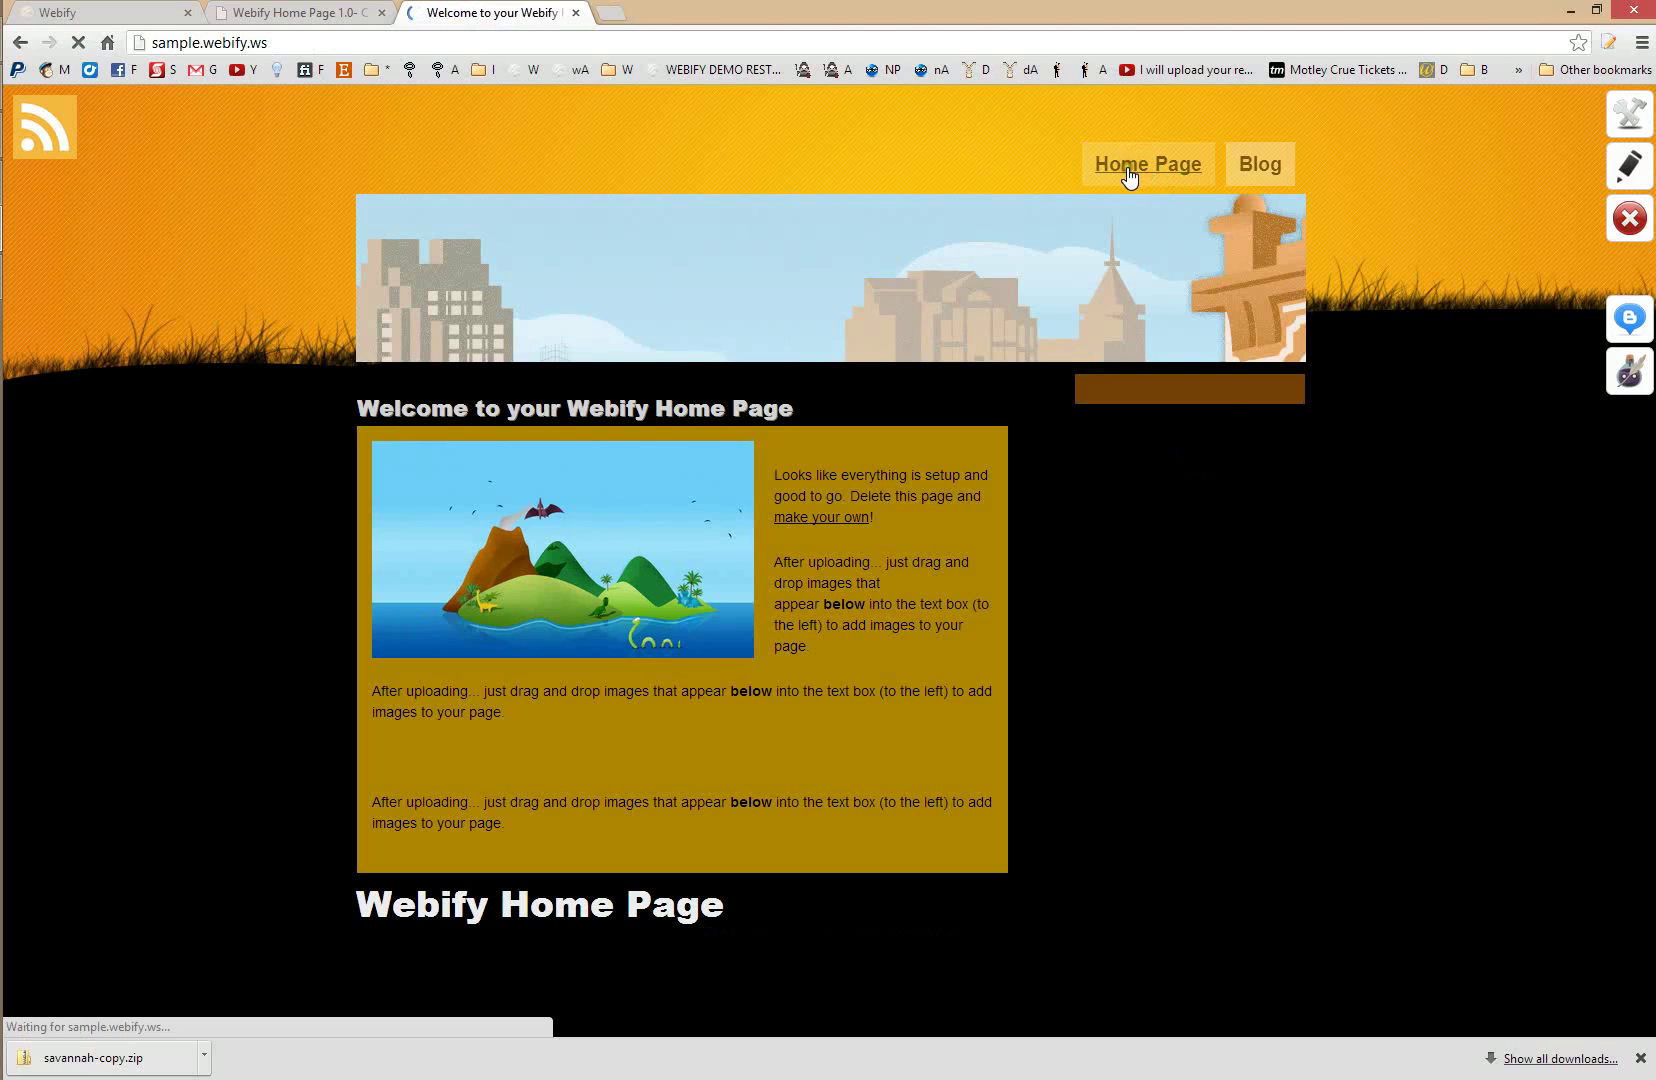
left_click(1246, 162)
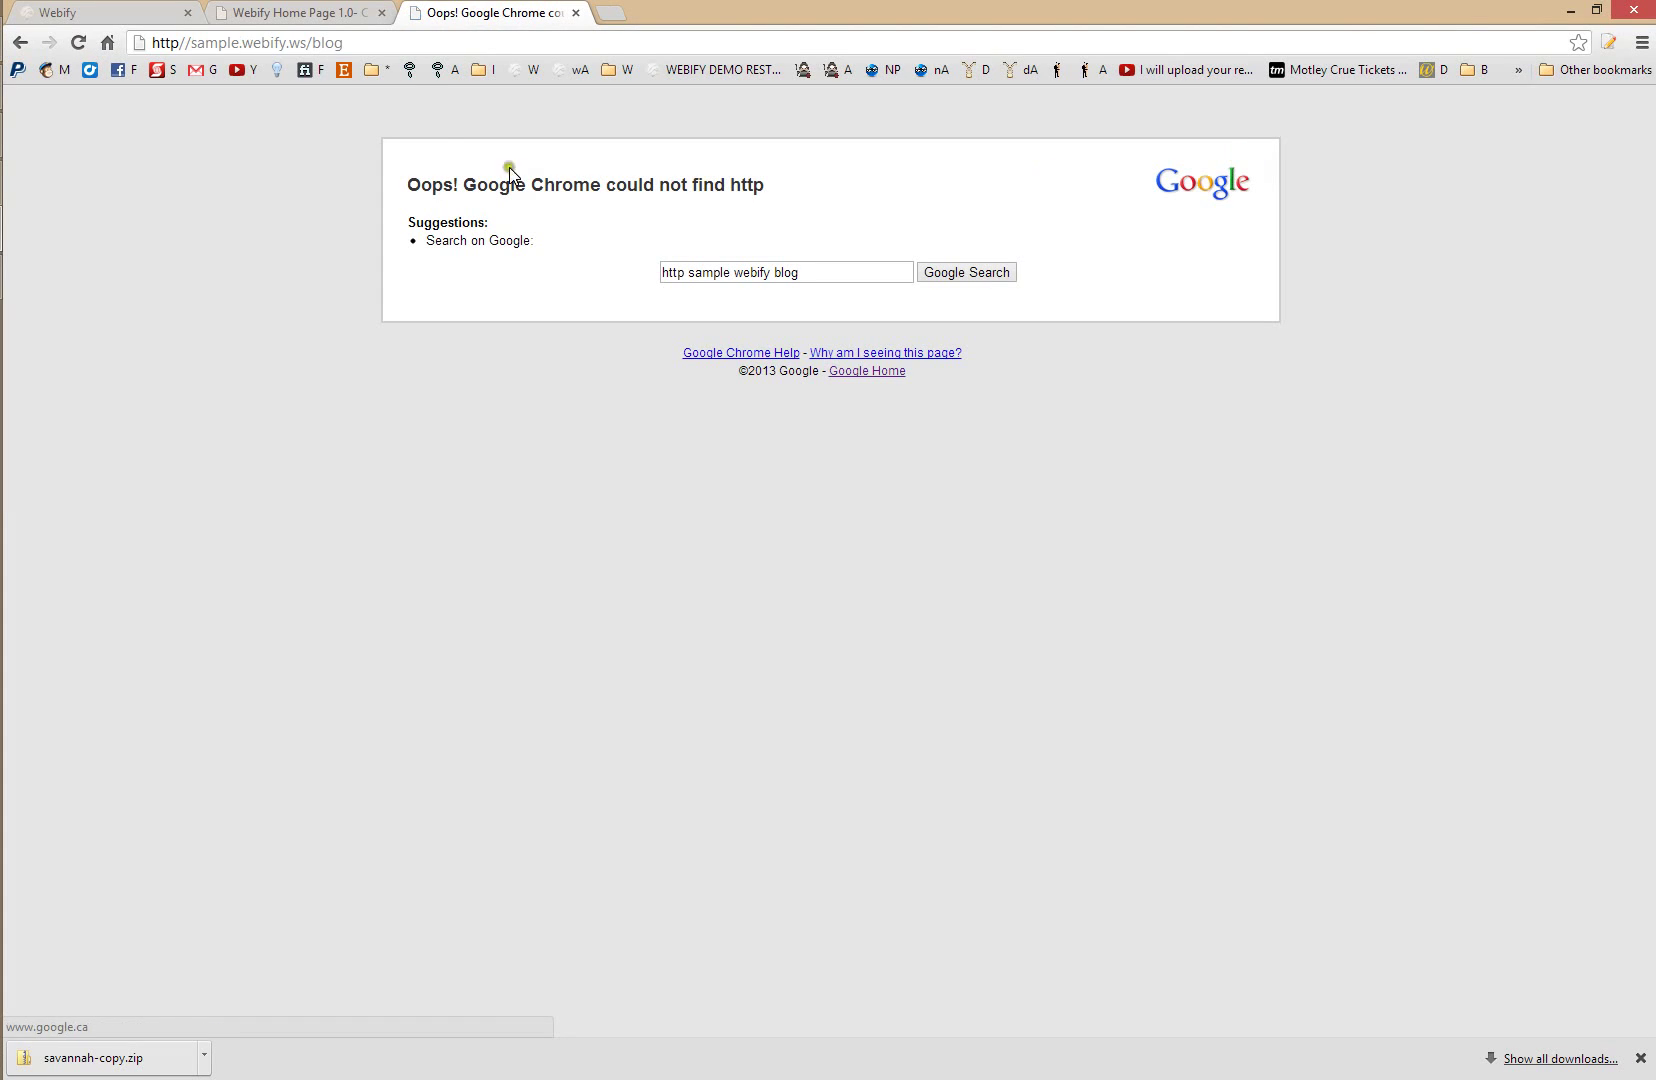
left_click(20, 42)
- Open the Blog app's control panel and view the live blog from it
left_click(272, 13)
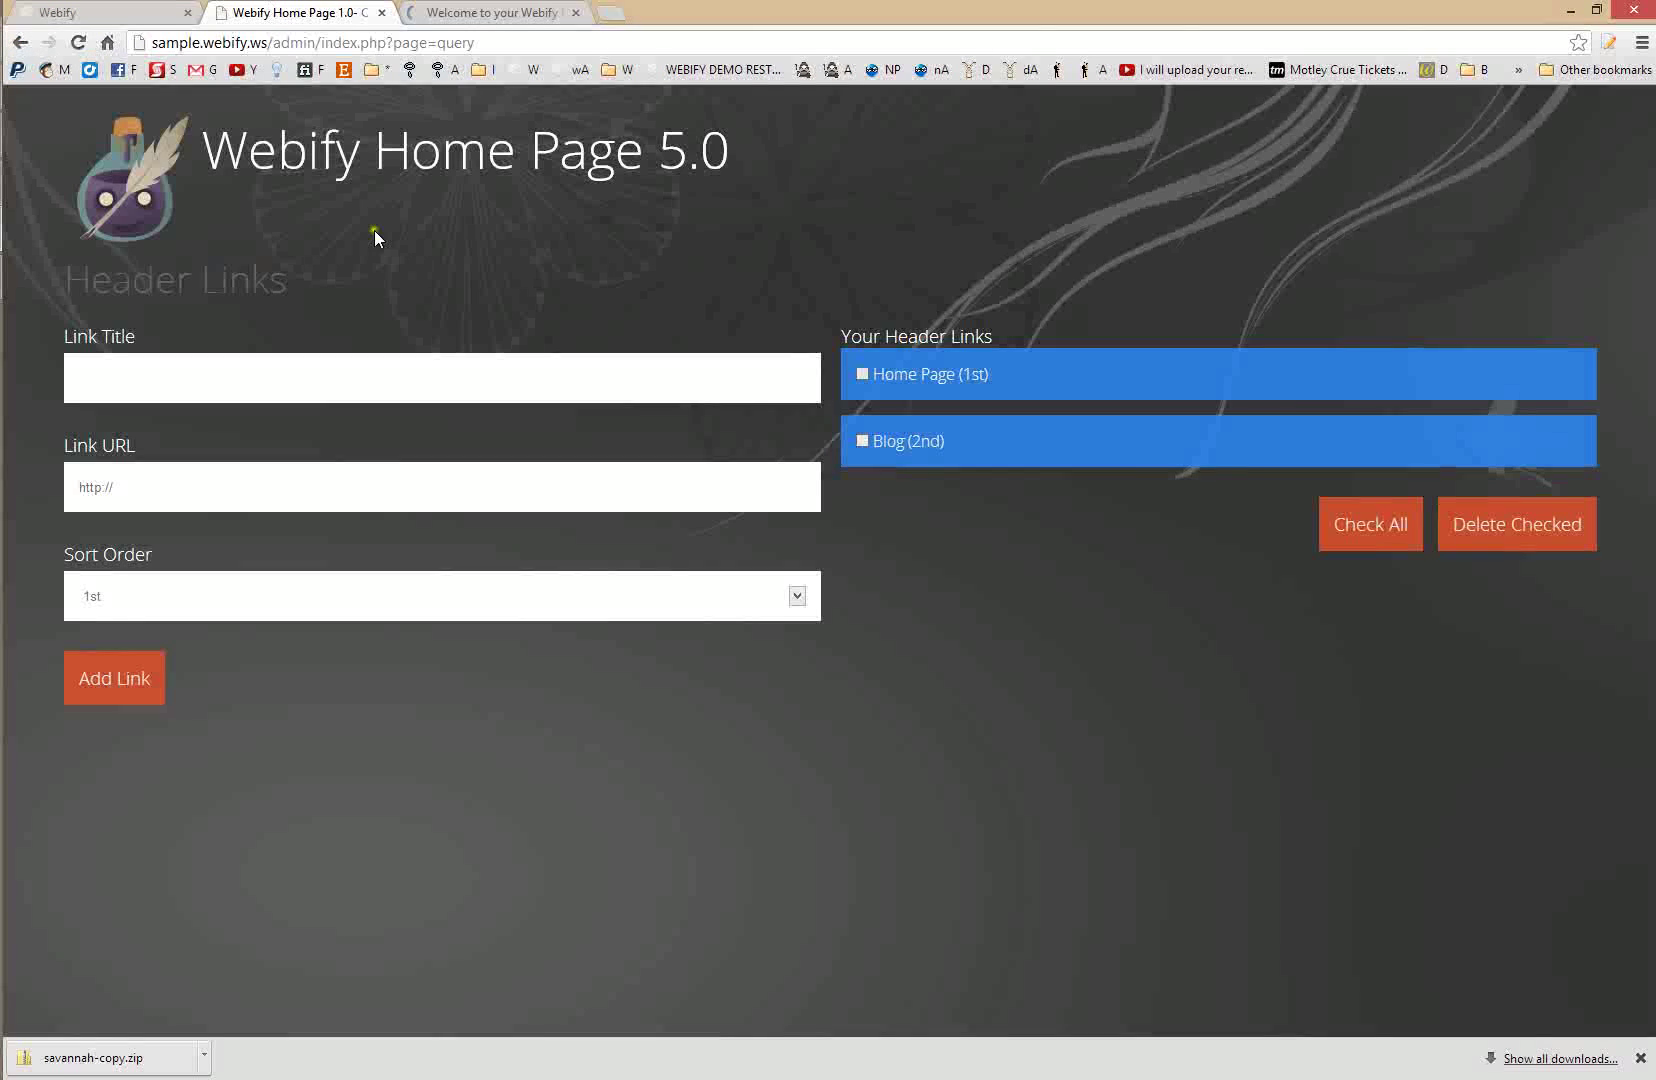
left_click(303, 201)
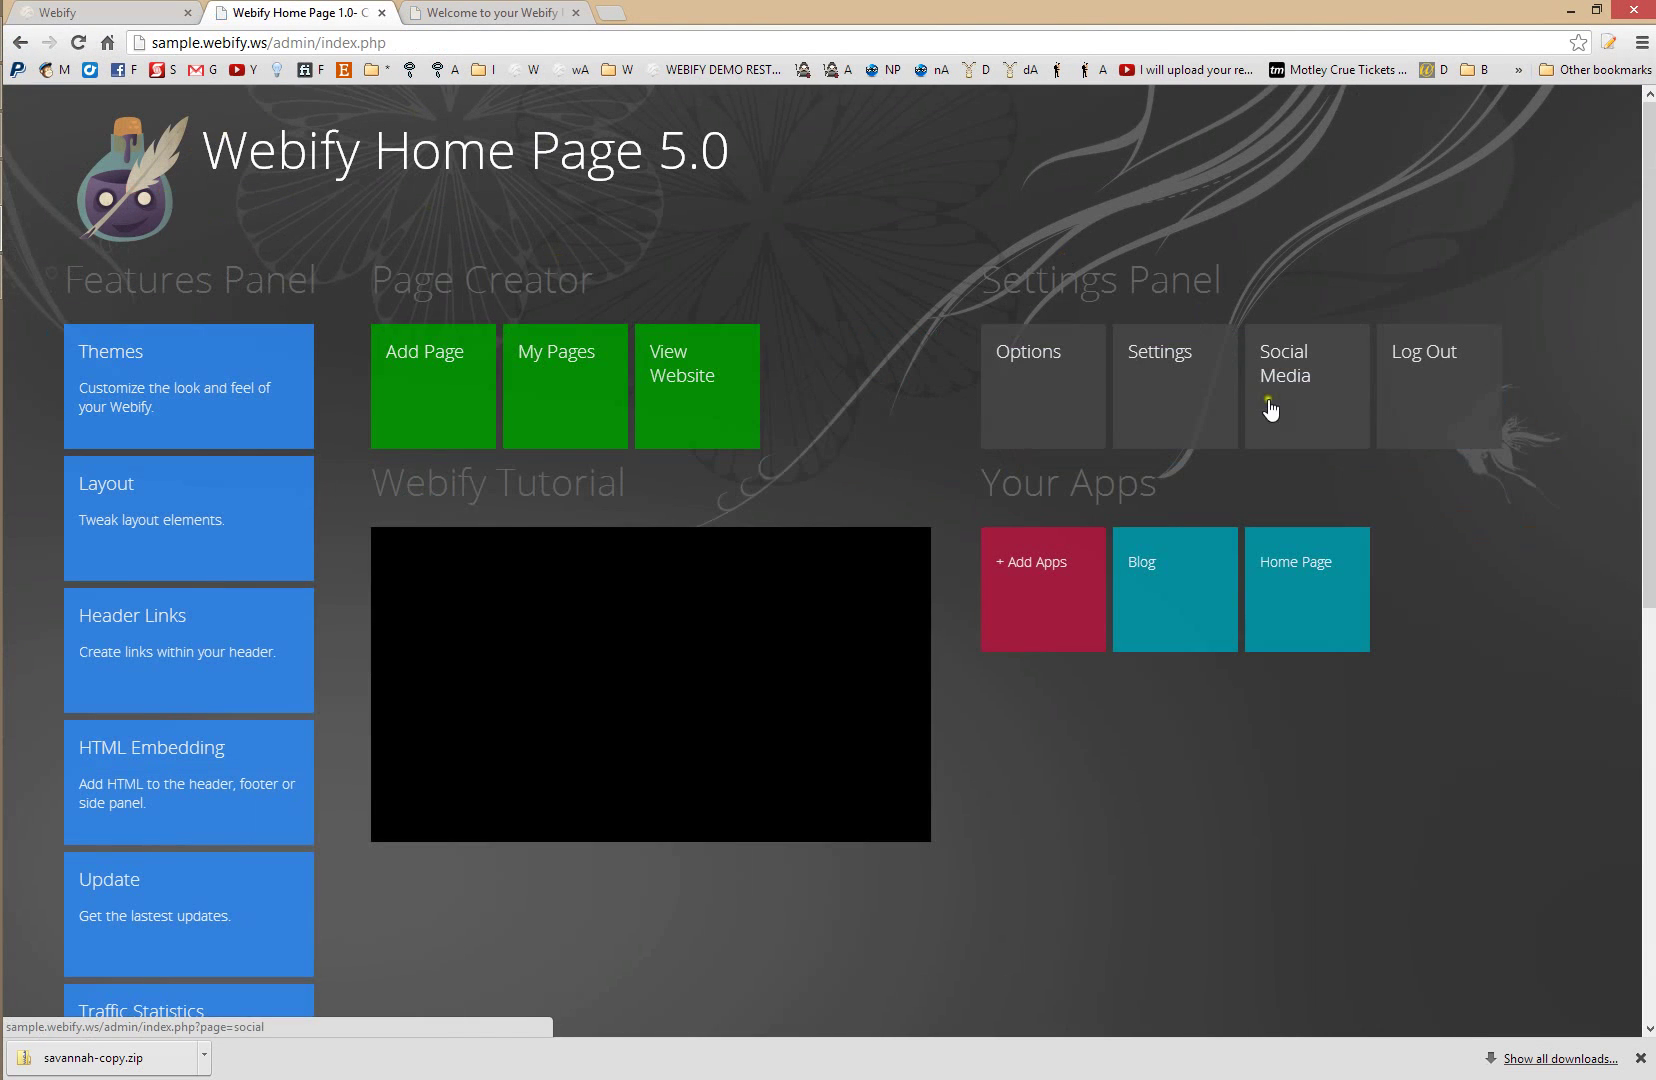
left_click(1190, 600)
left_click(655, 375)
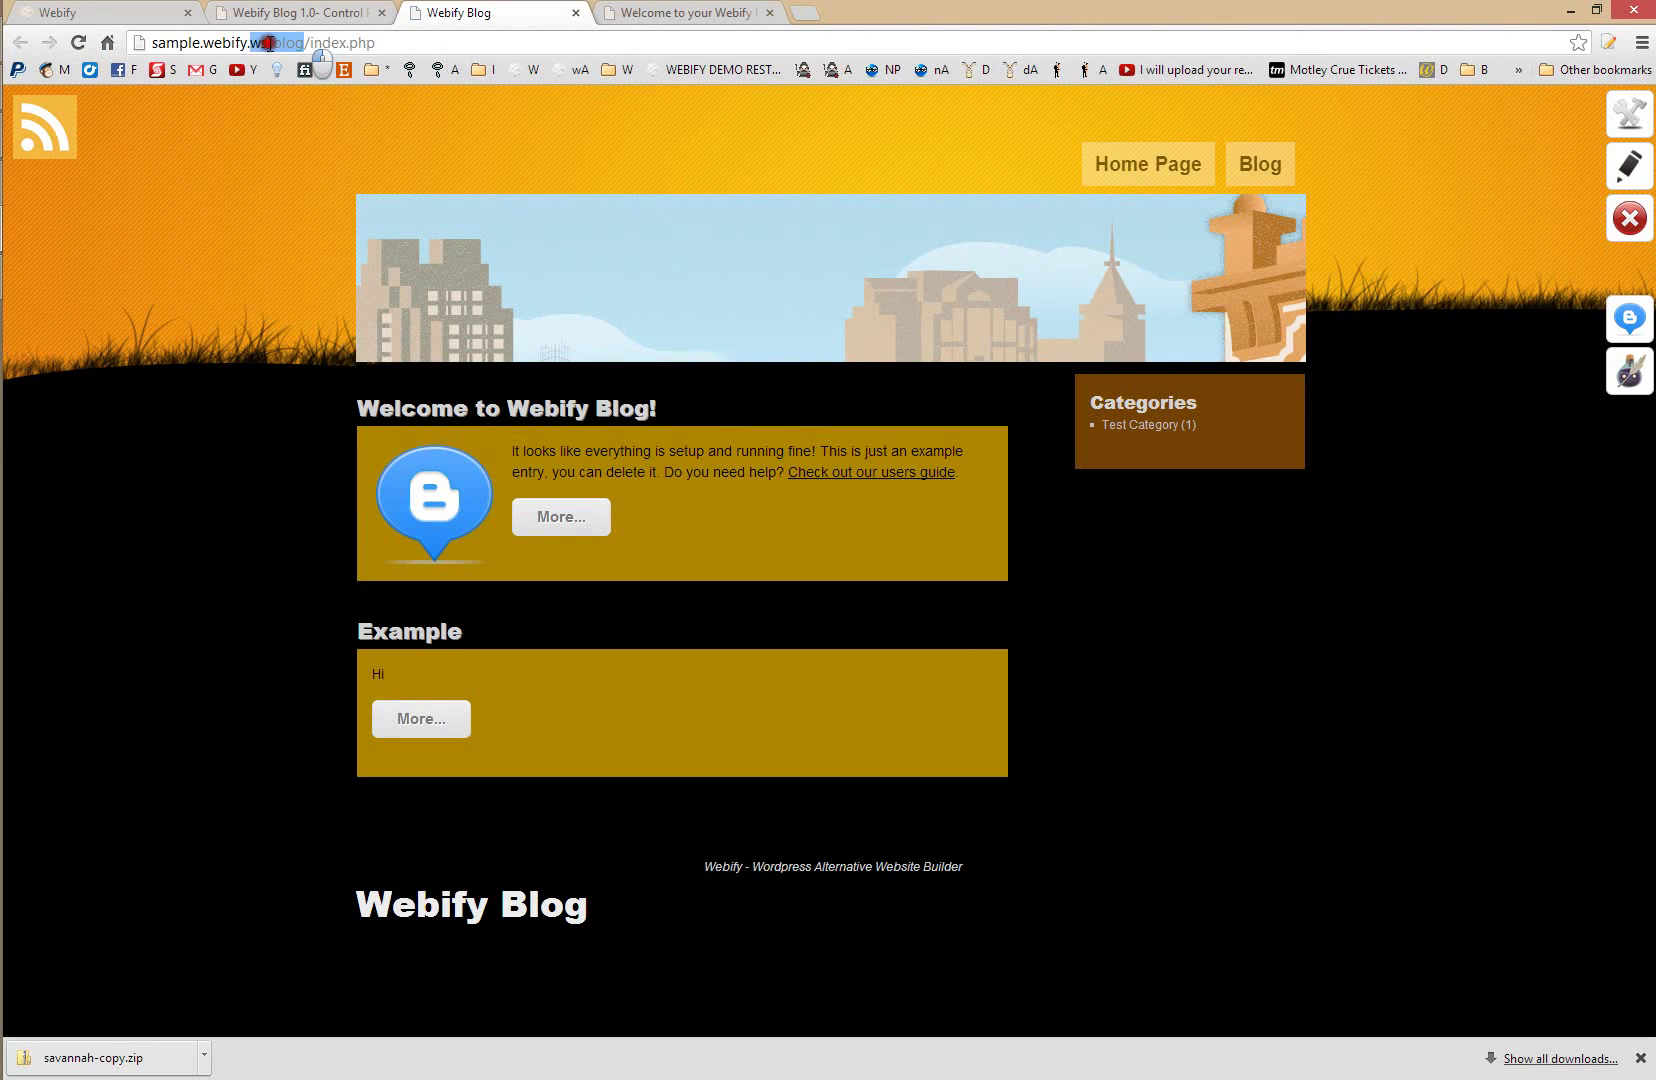
left_click(330, 12)
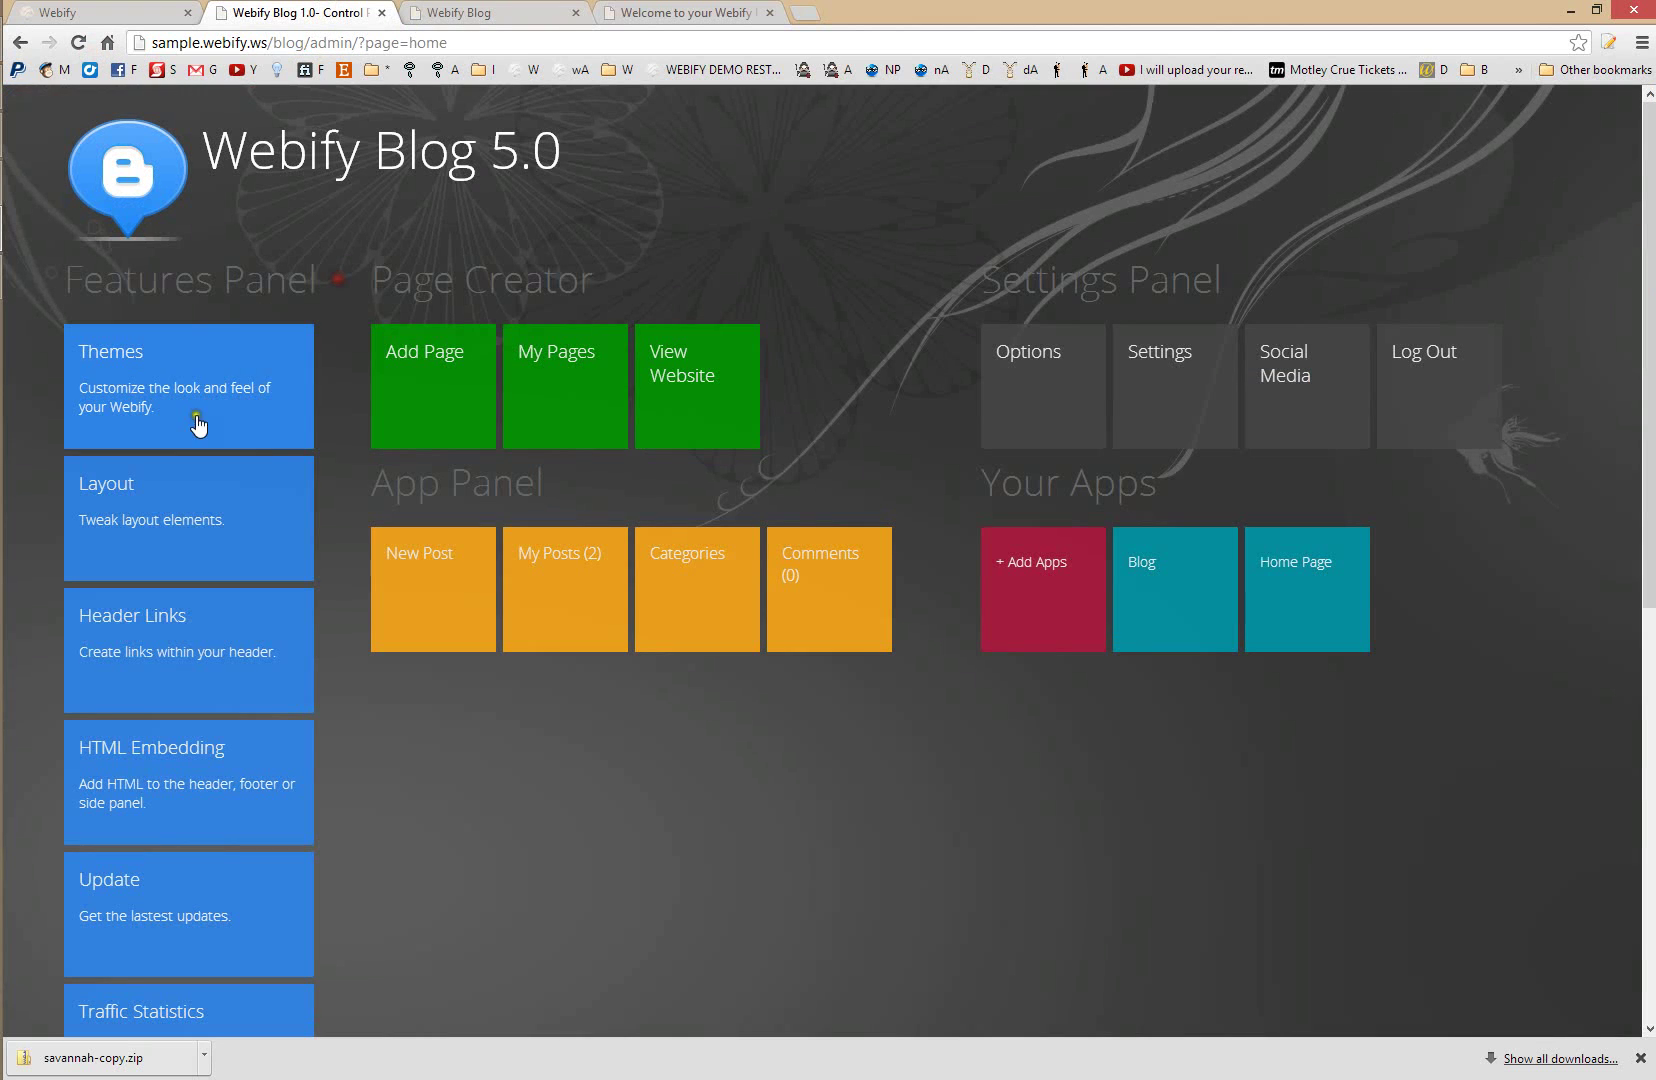
left_click(158, 700)
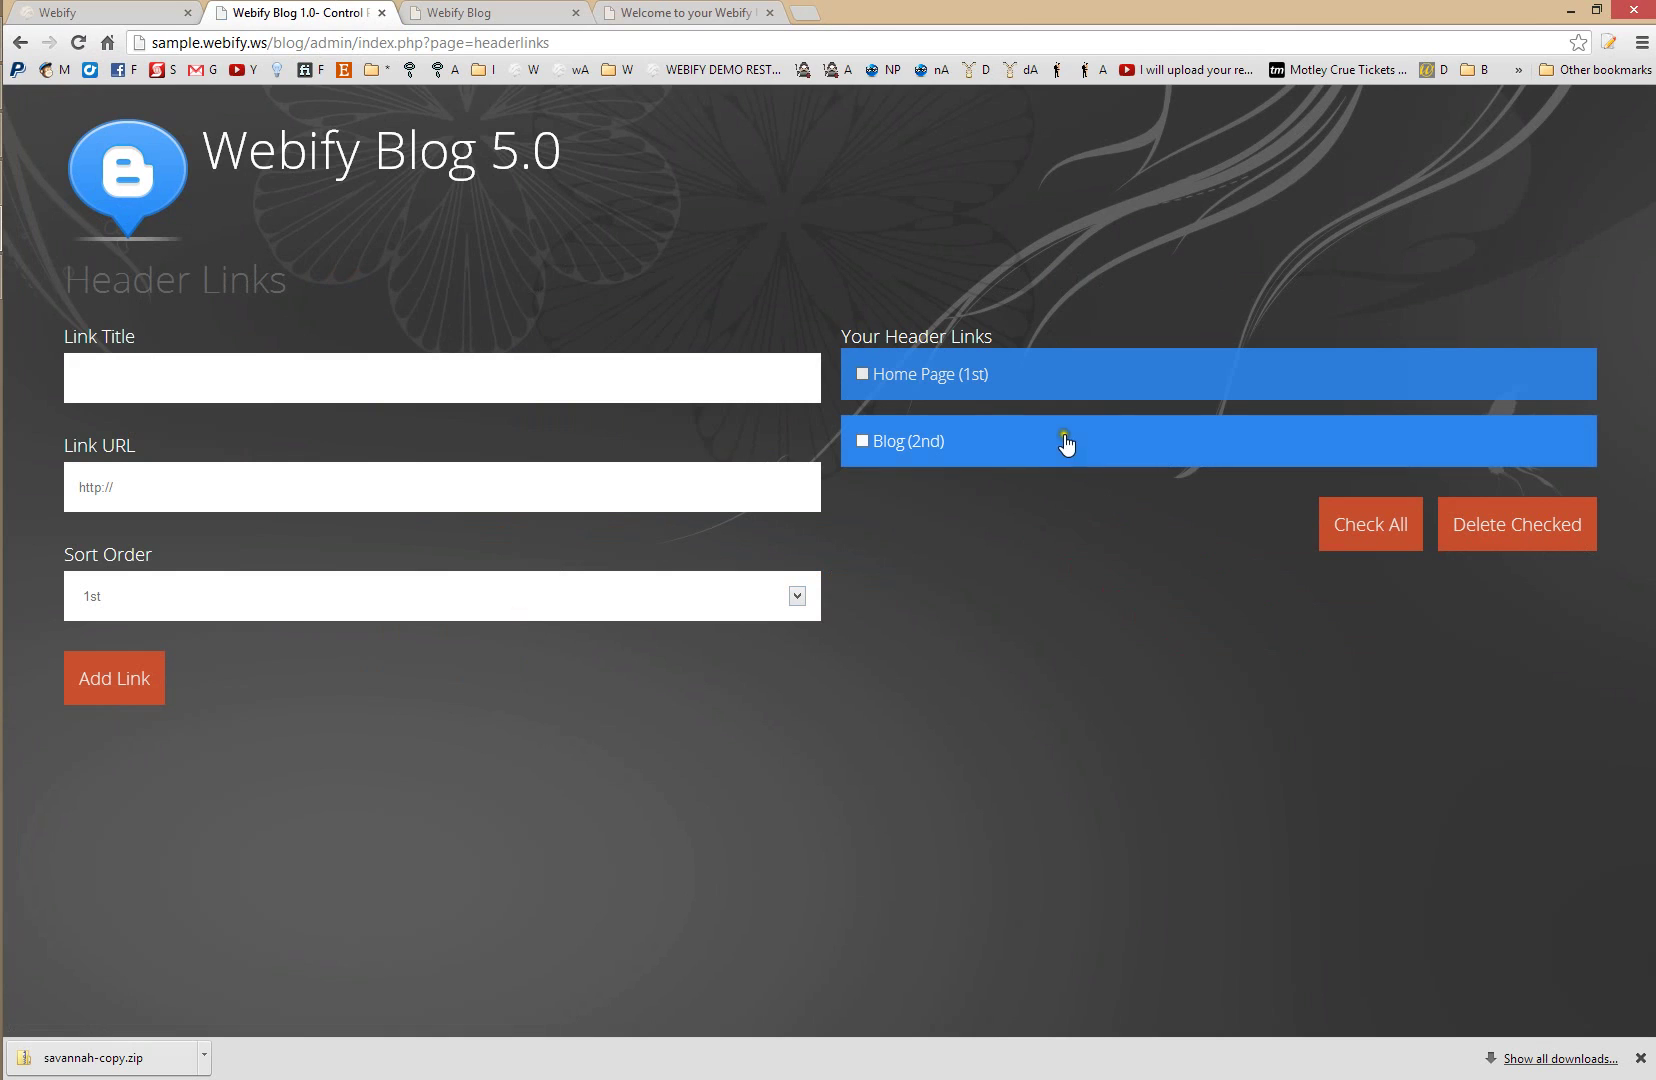
left_click(1037, 440)
triple_click(224, 490)
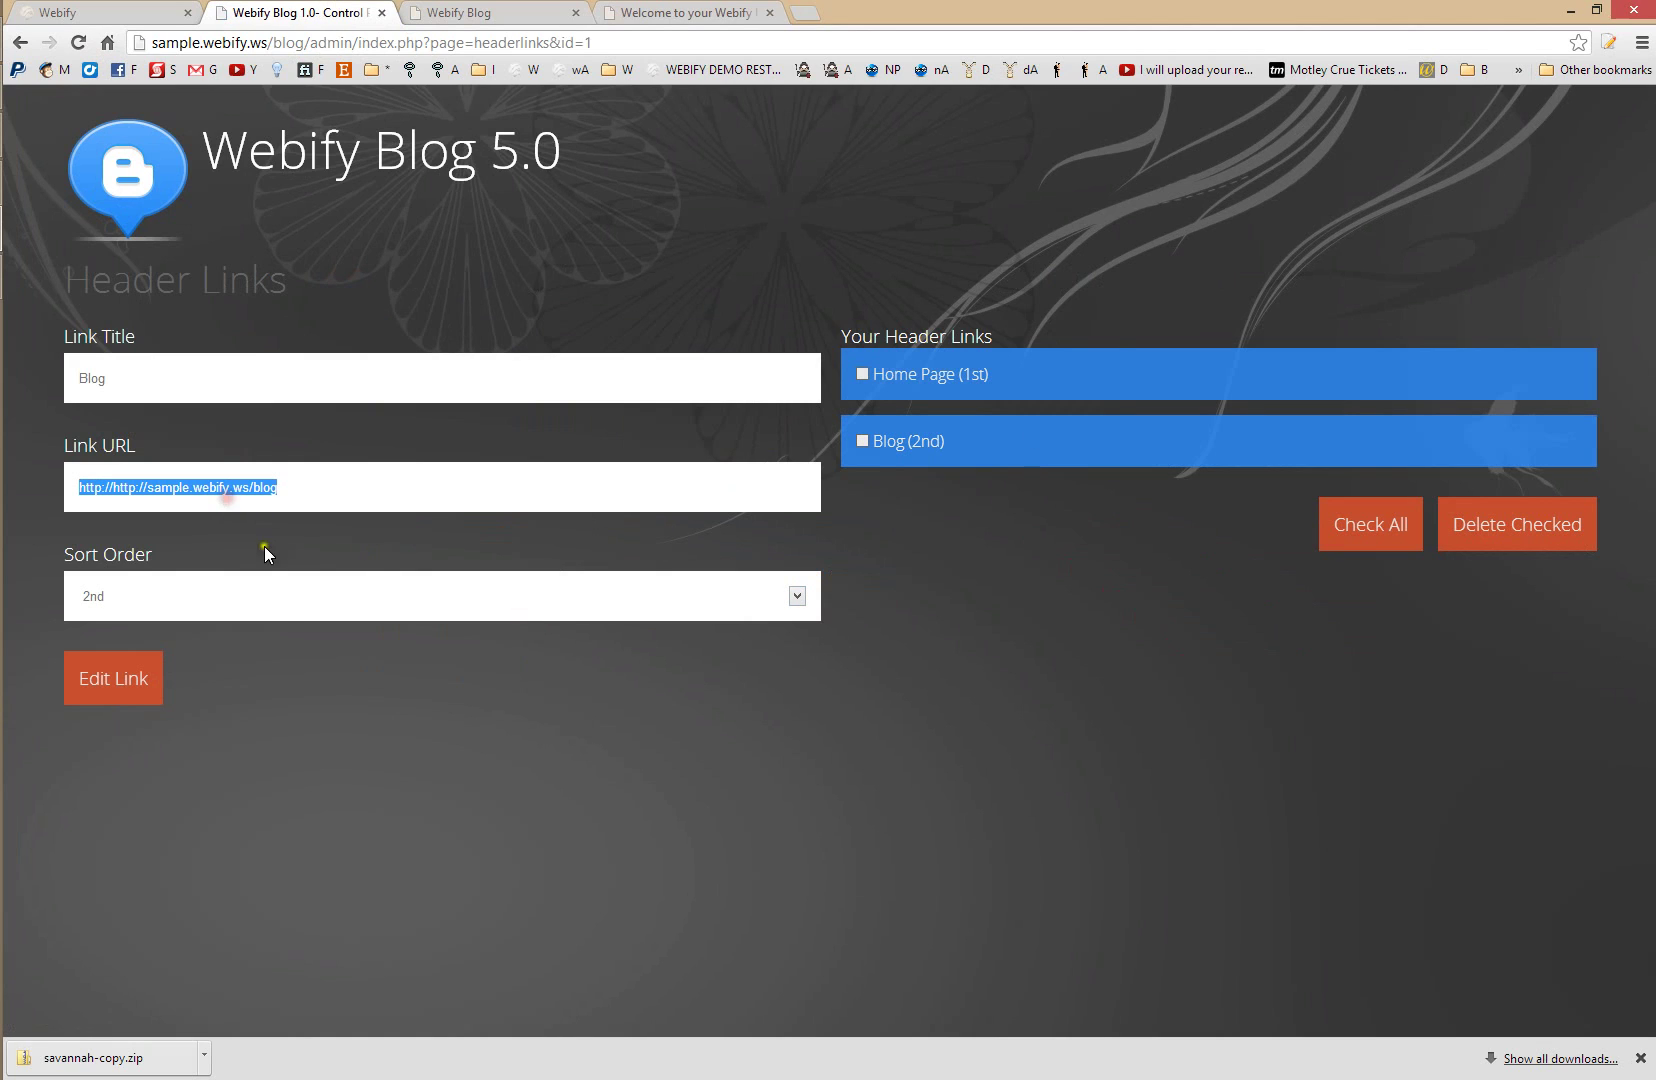
left_click(107, 497)
left_click_drag(136, 487, 32, 497)
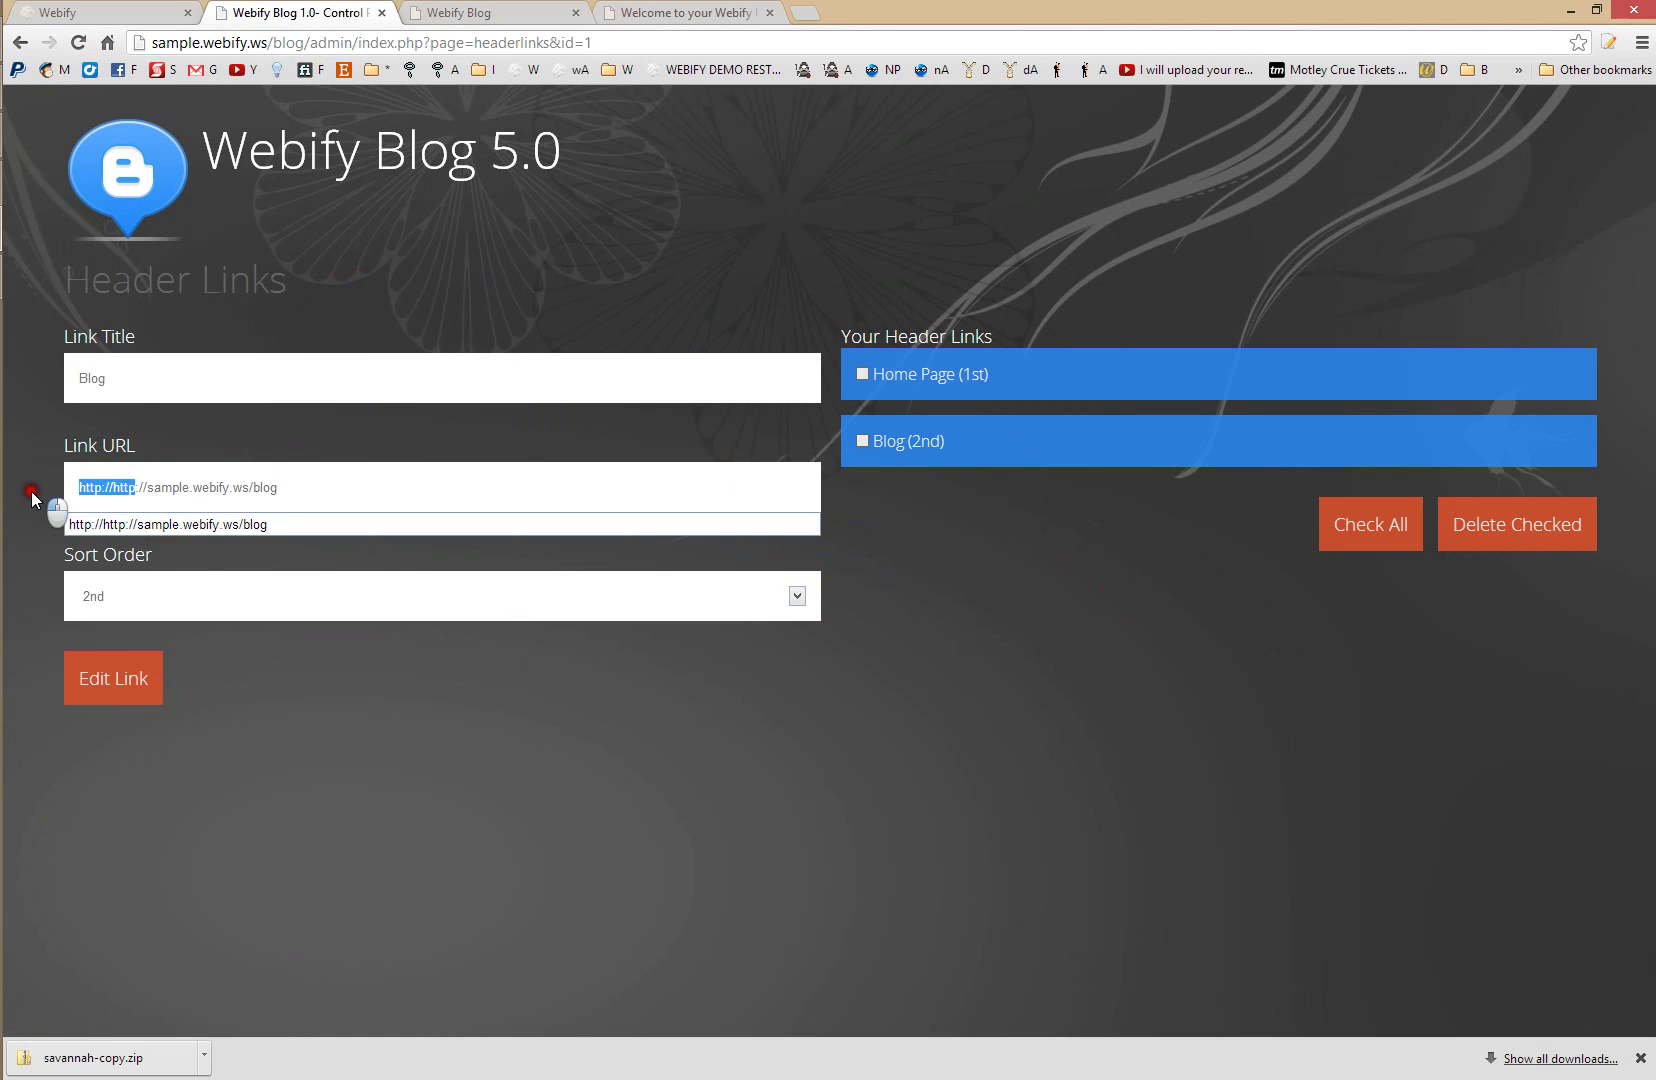
type("http")
left_click(118, 680)
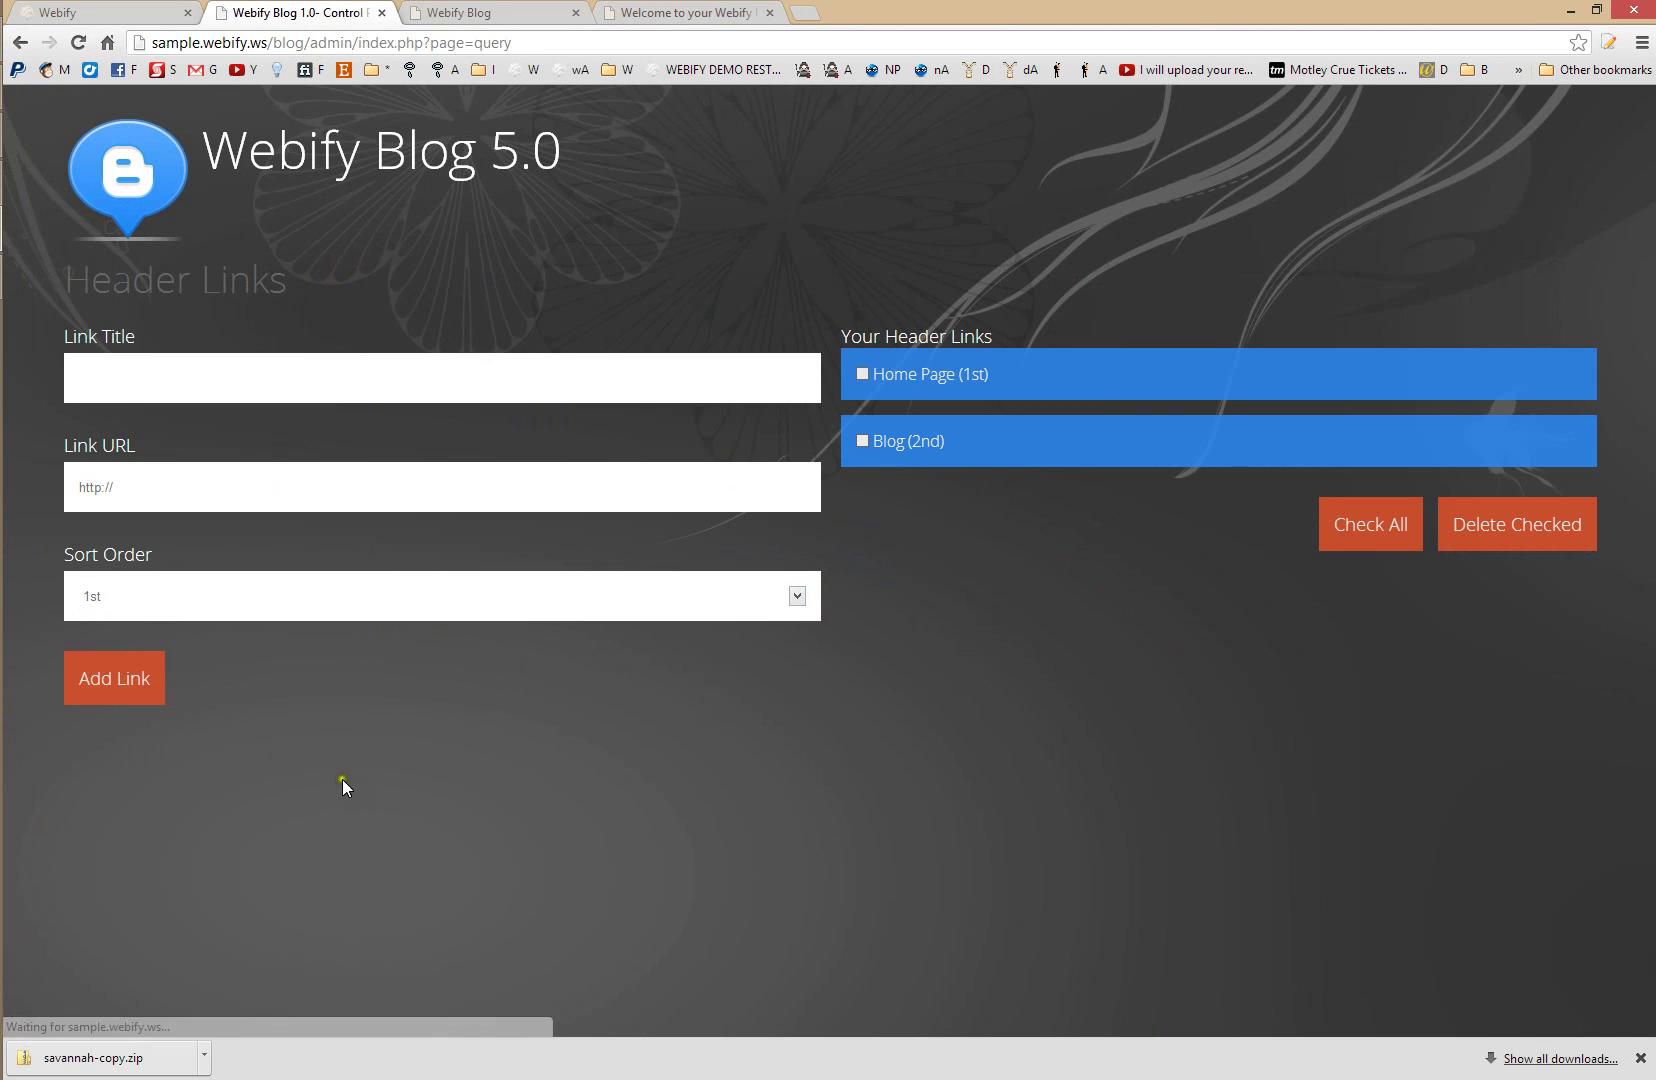
left_click(690, 13)
key("F5")
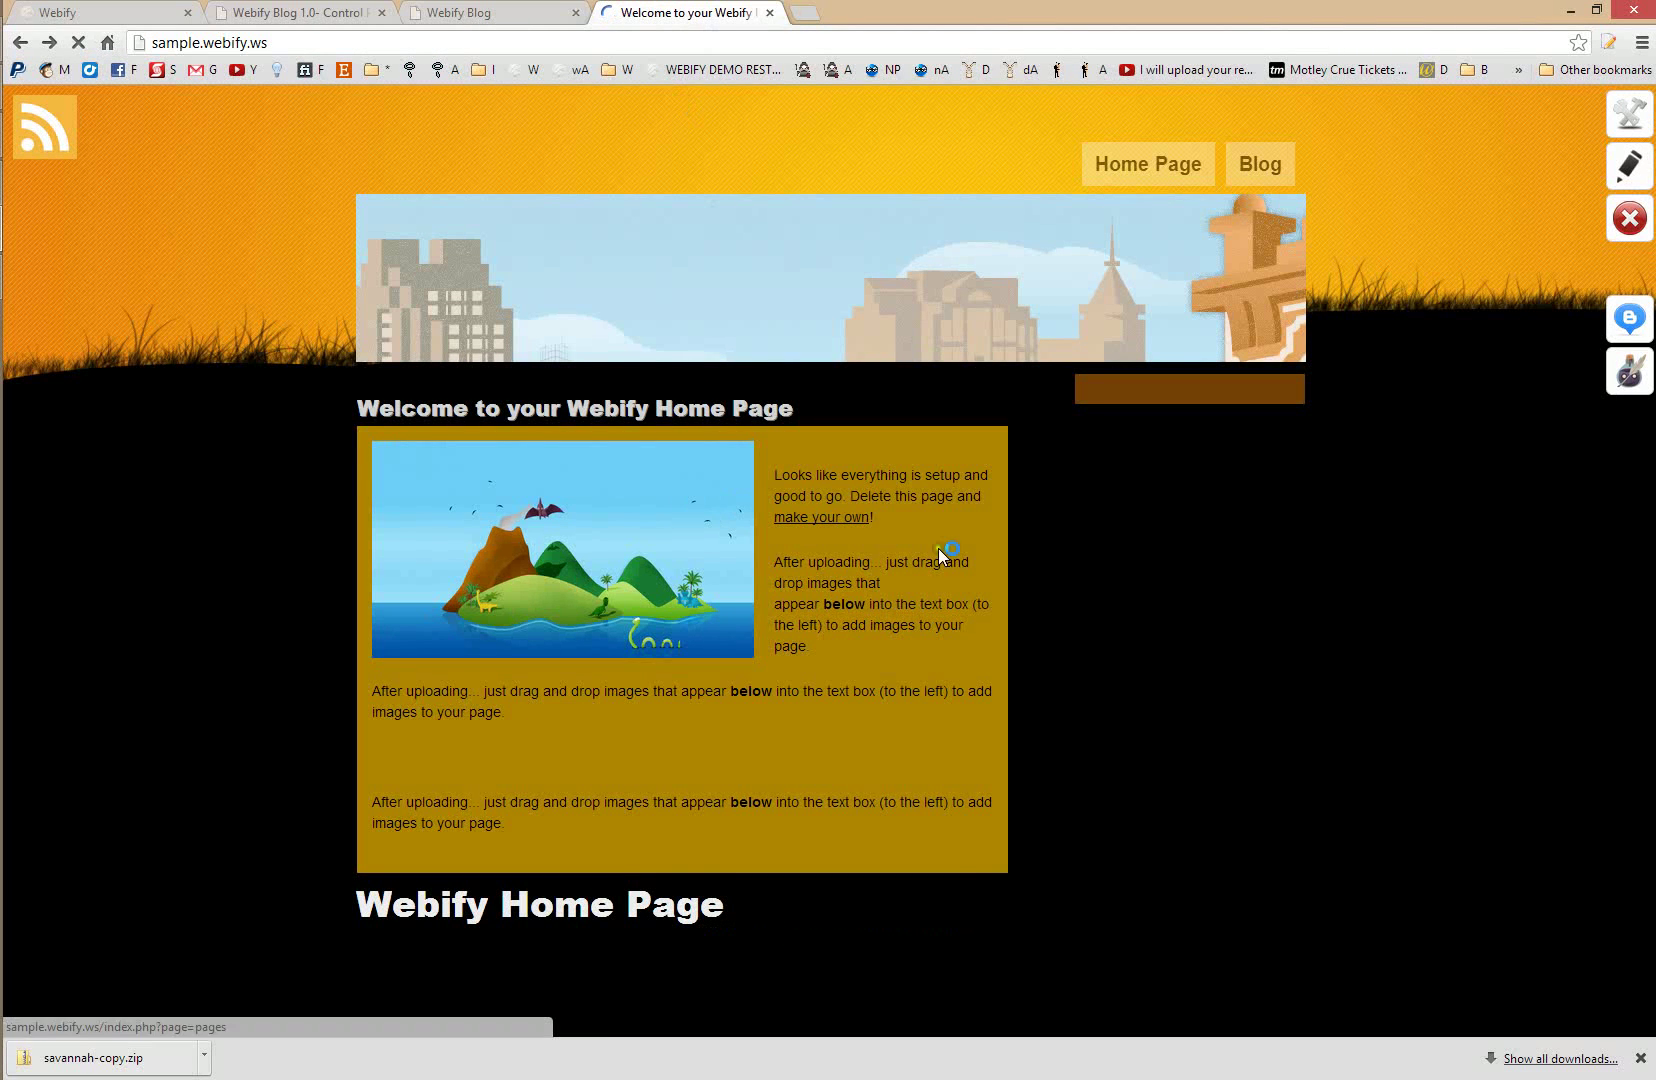
- Test the Blog and Home Page header links on the live site, then return to the control panel
left_click(1272, 150)
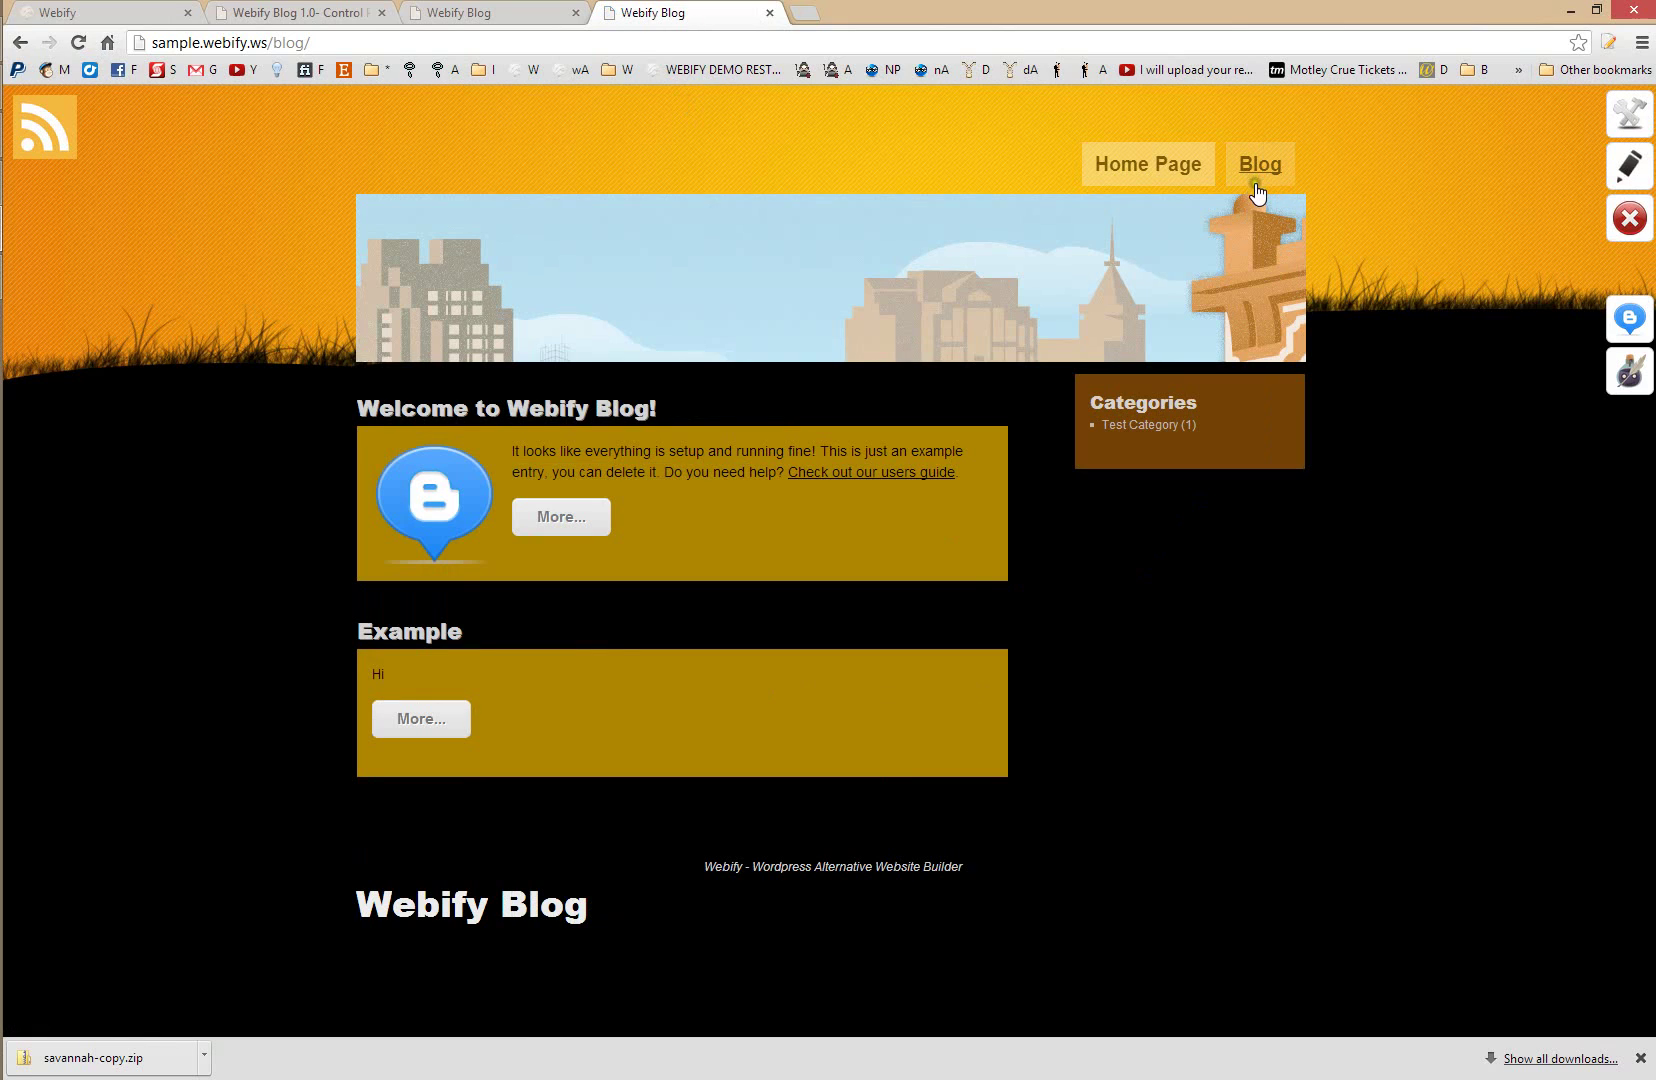
left_click(1136, 172)
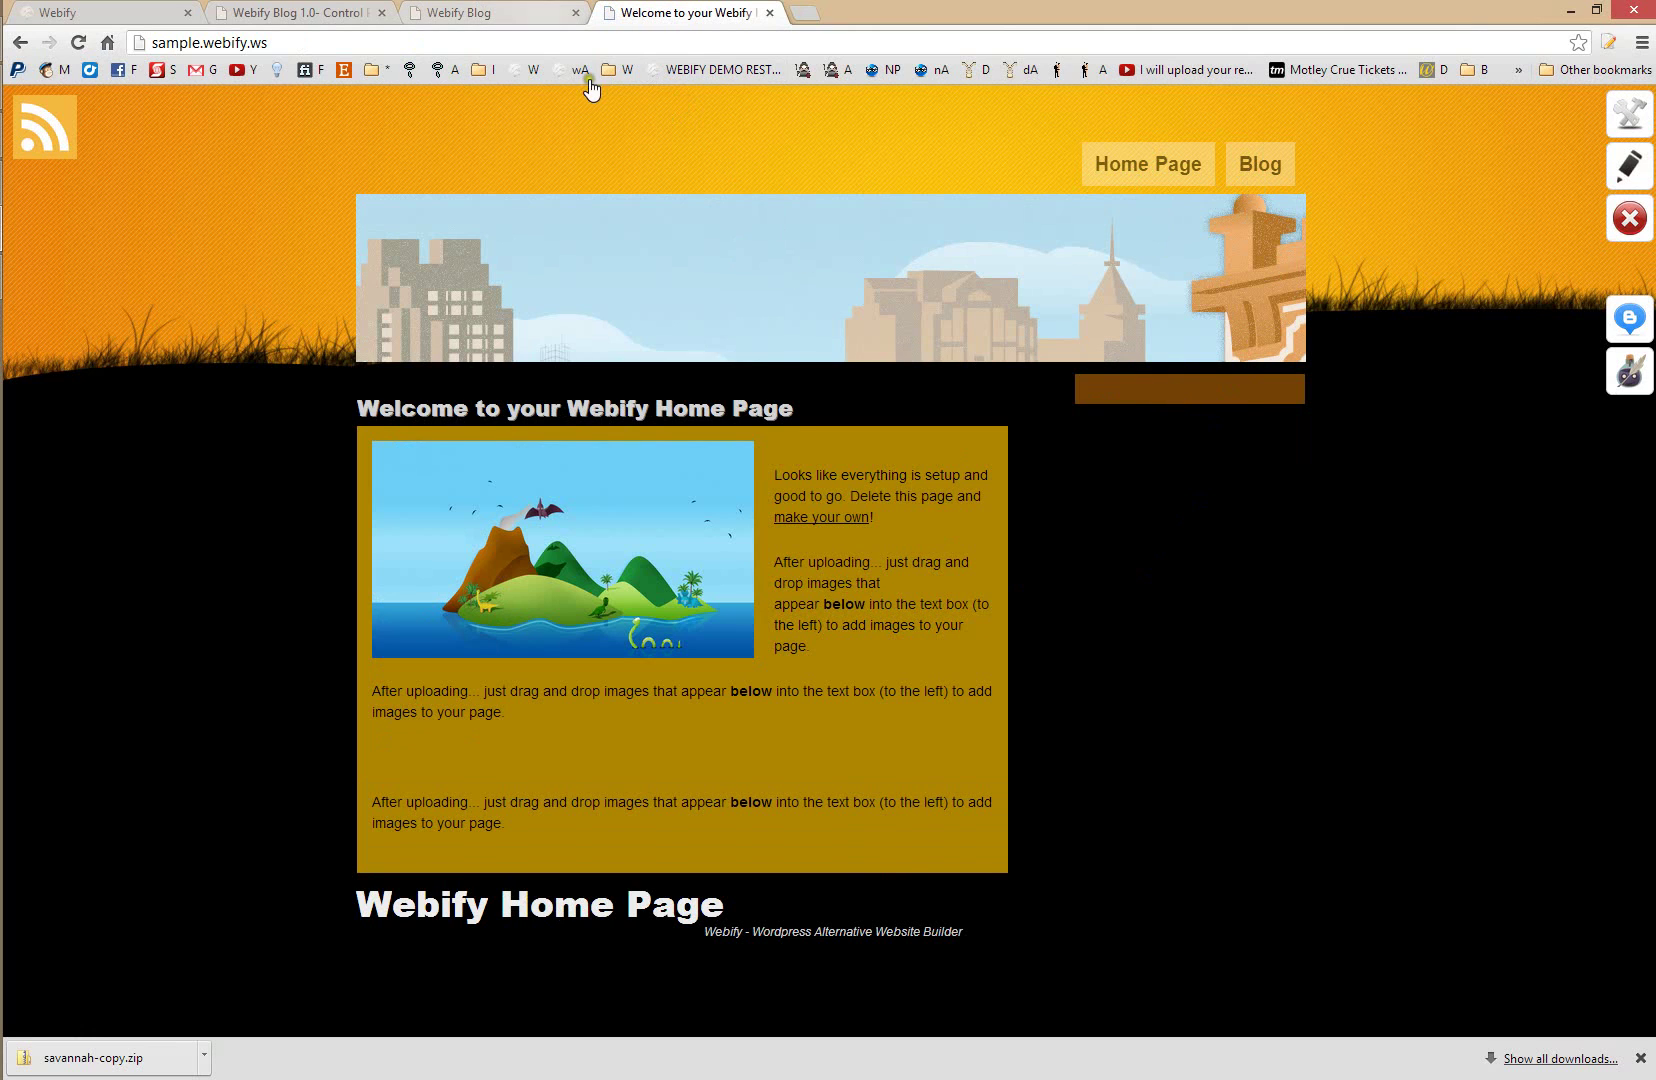
left_click(410, 12)
left_click(379, 6)
left_click(170, 13)
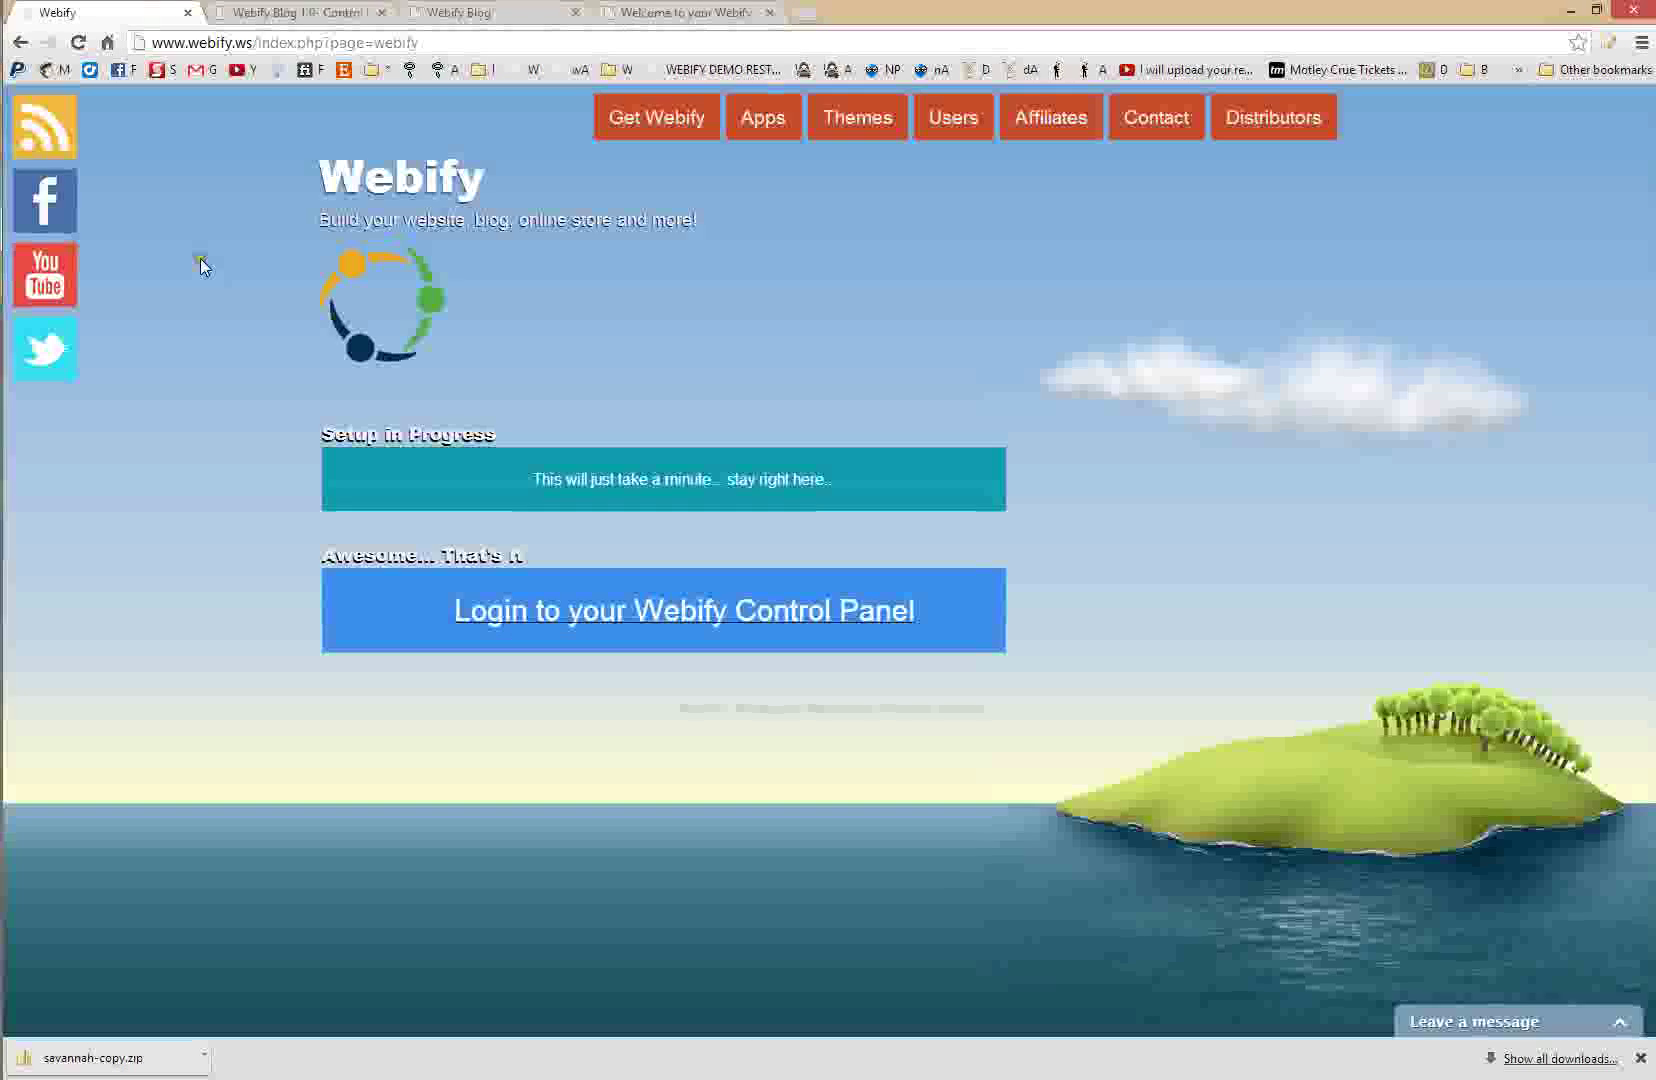
left_click(322, 10)
- Open the HTML Embedding settings from the dashboard and find the Side Navigation HTML Upper Box
left_click(152, 226)
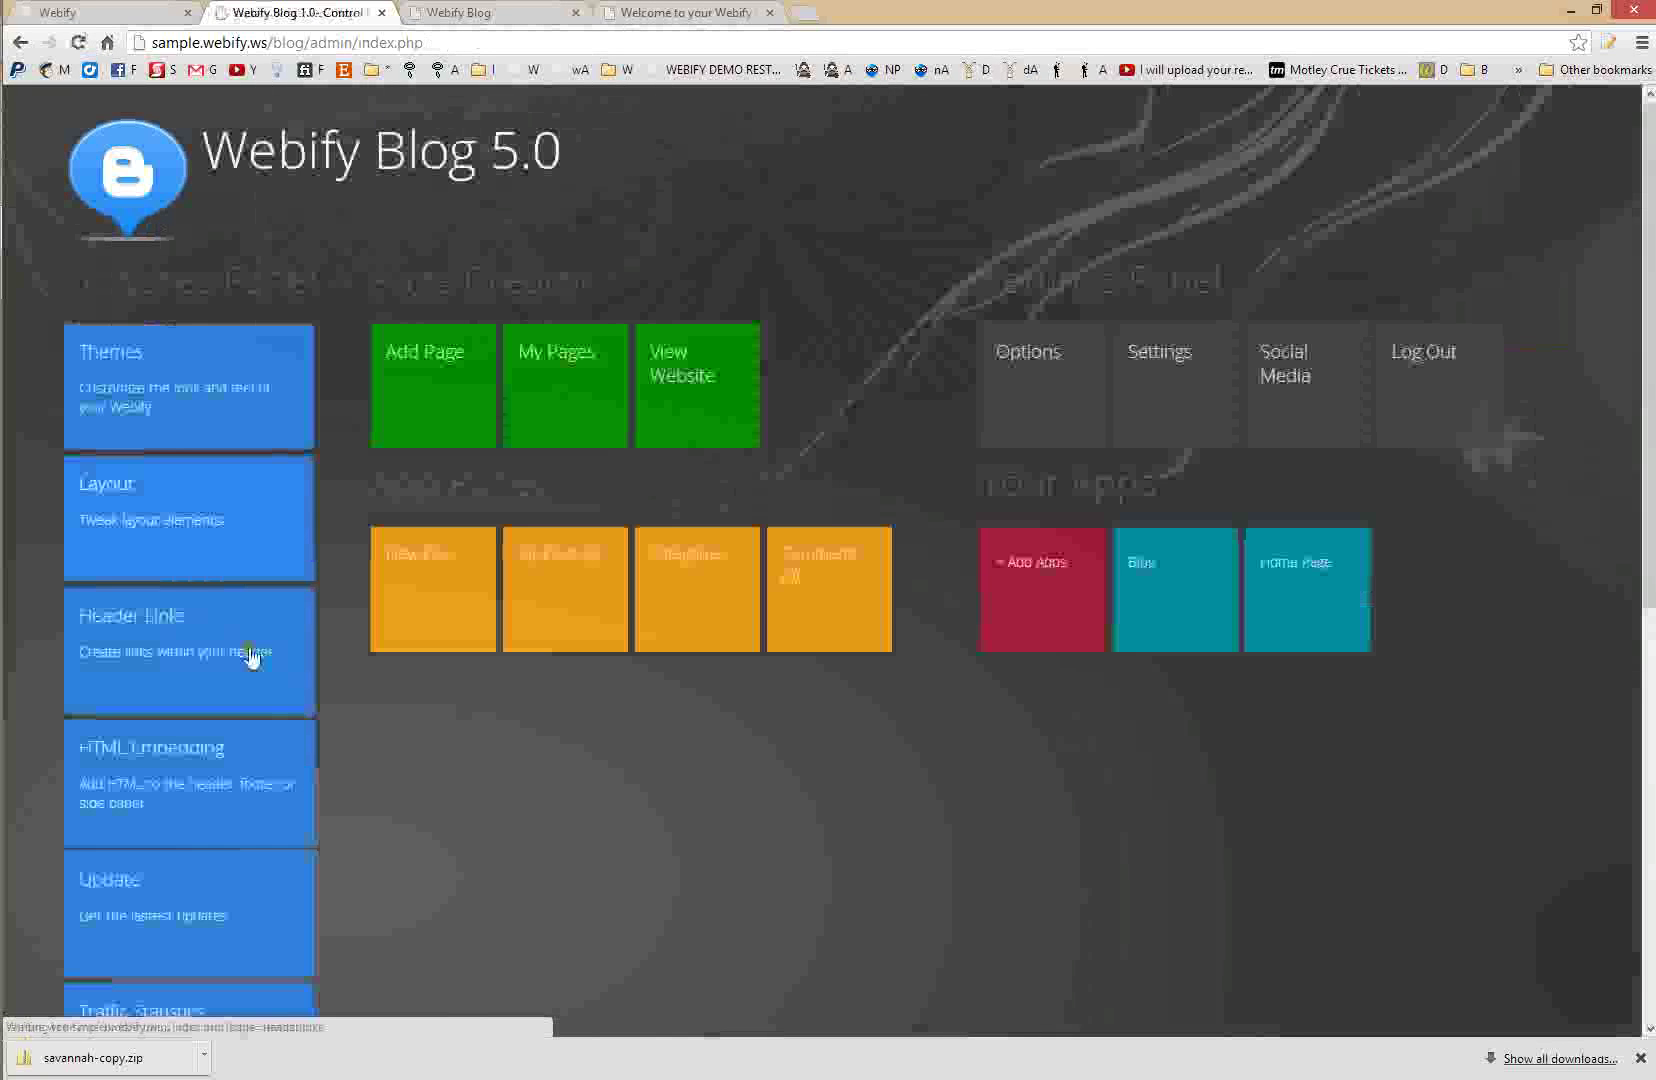
left_click(221, 784)
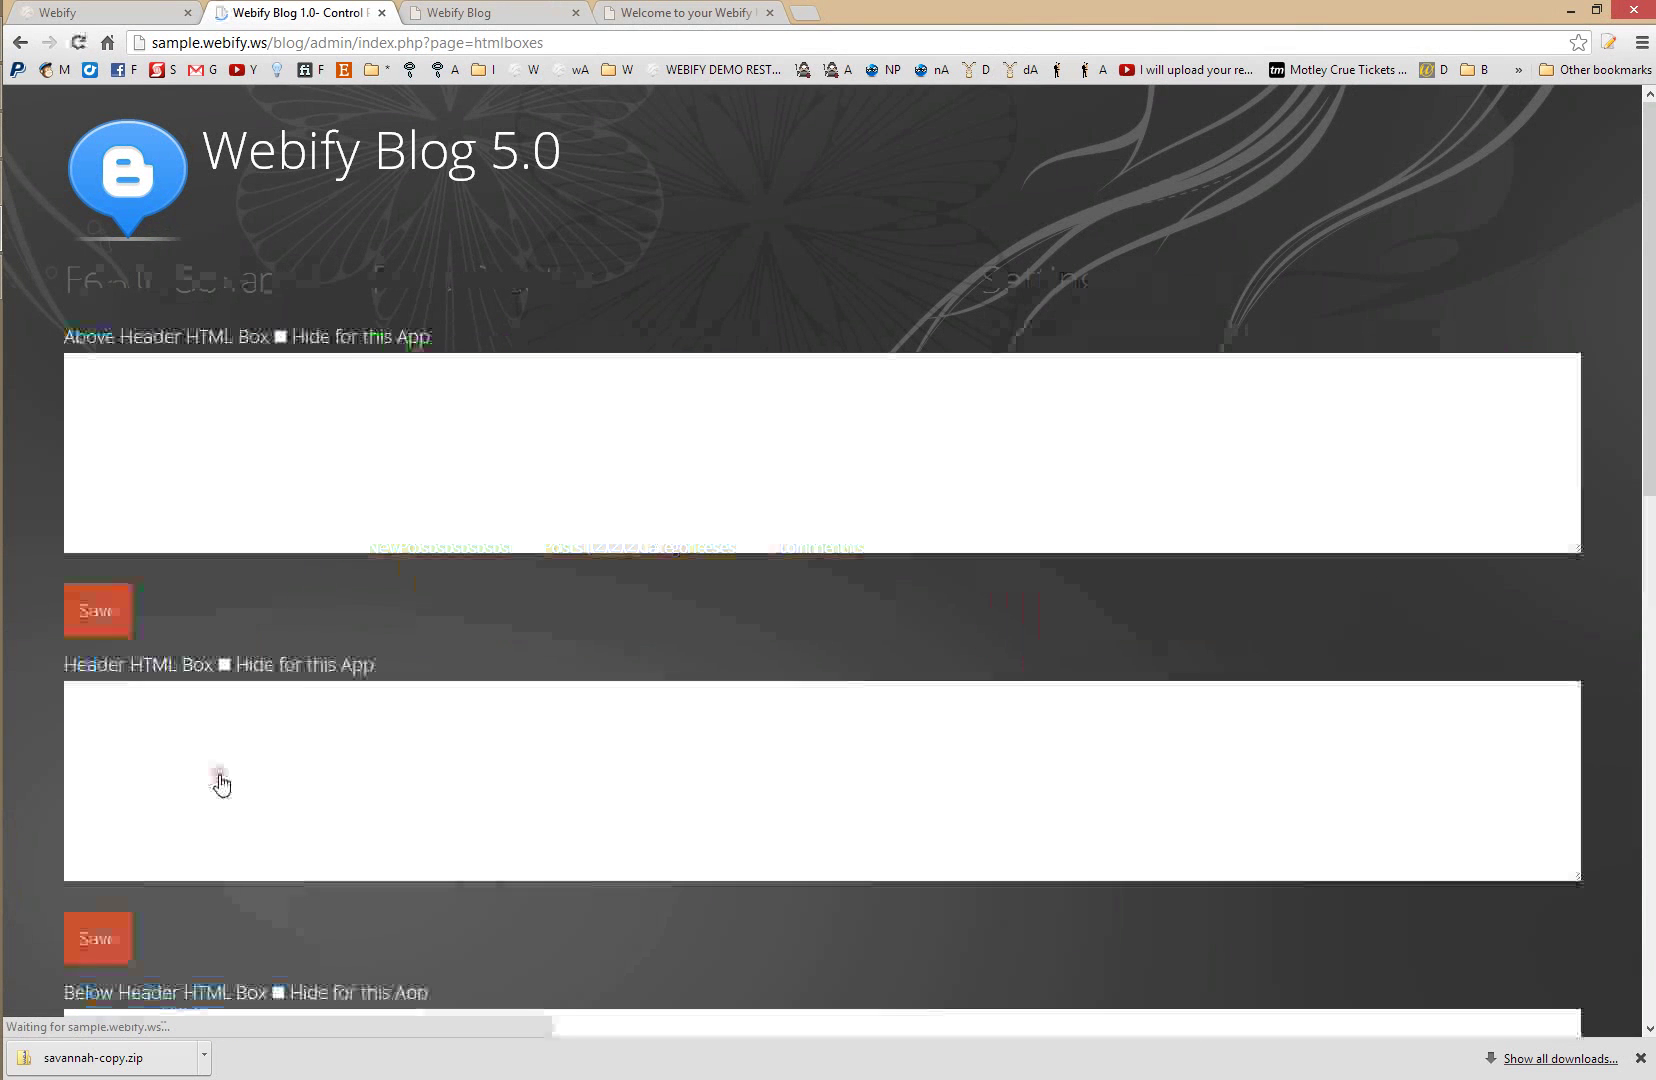
scroll(221, 777, "down", 3)
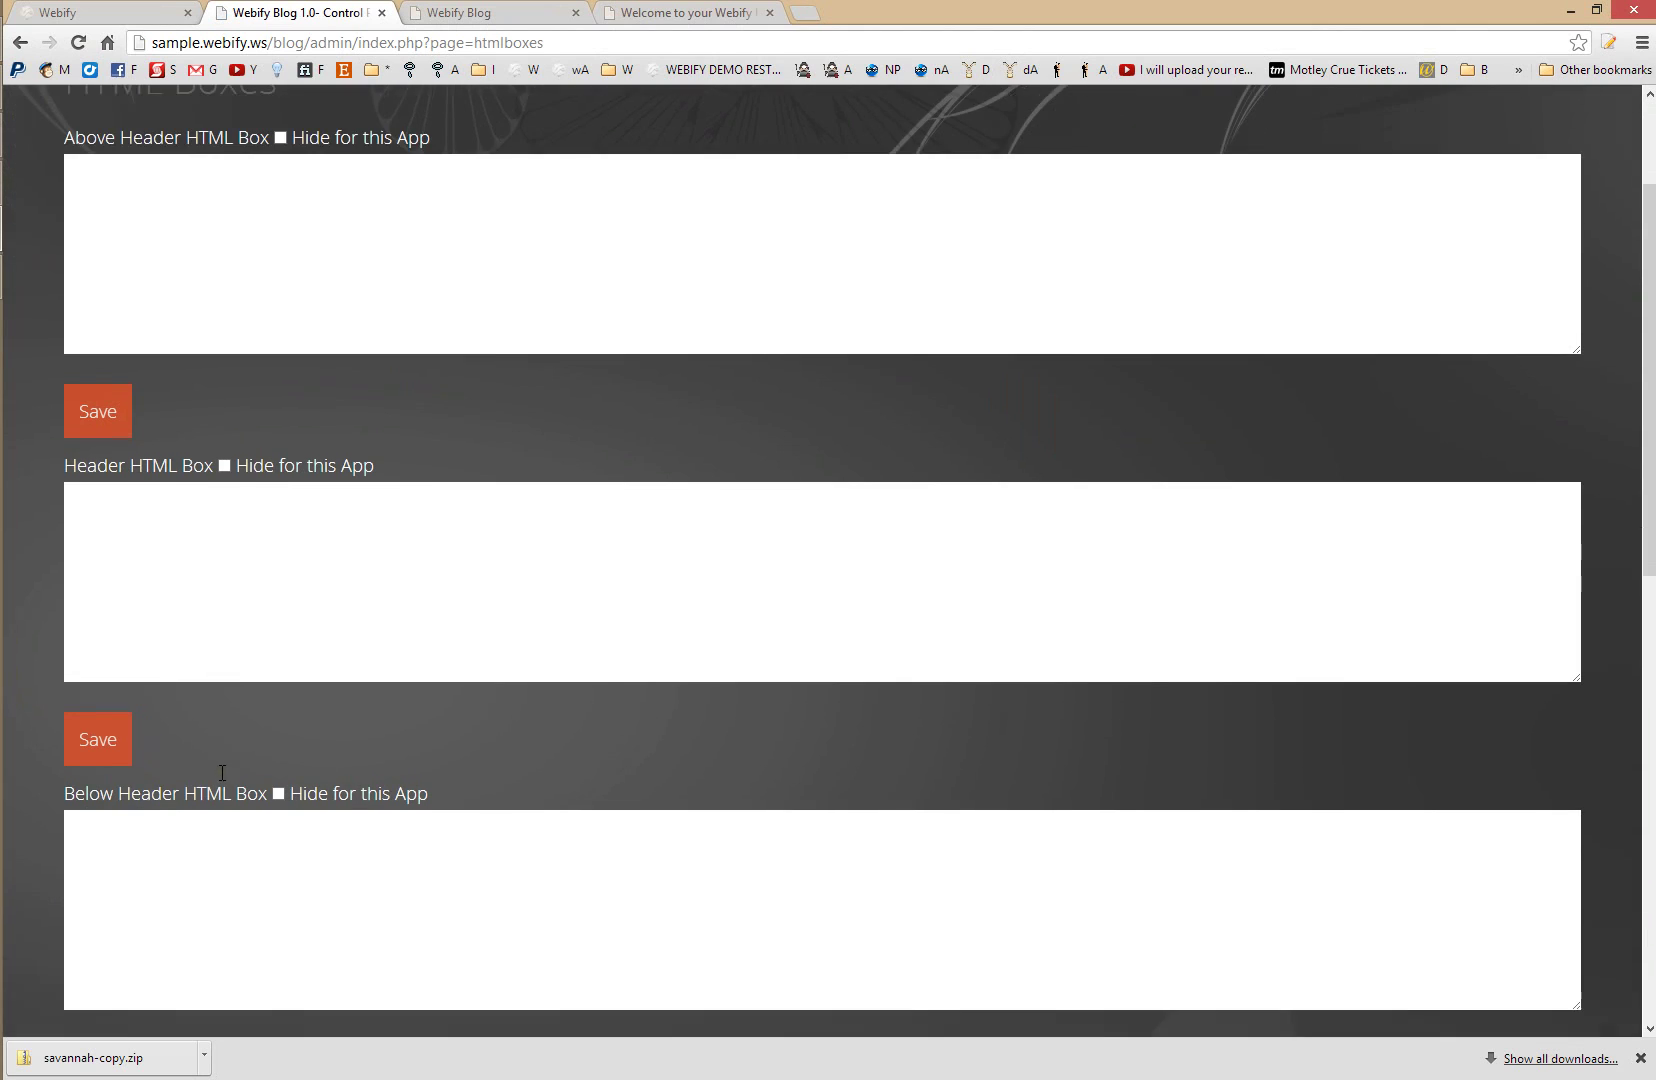
scroll(218, 775, "up", 2)
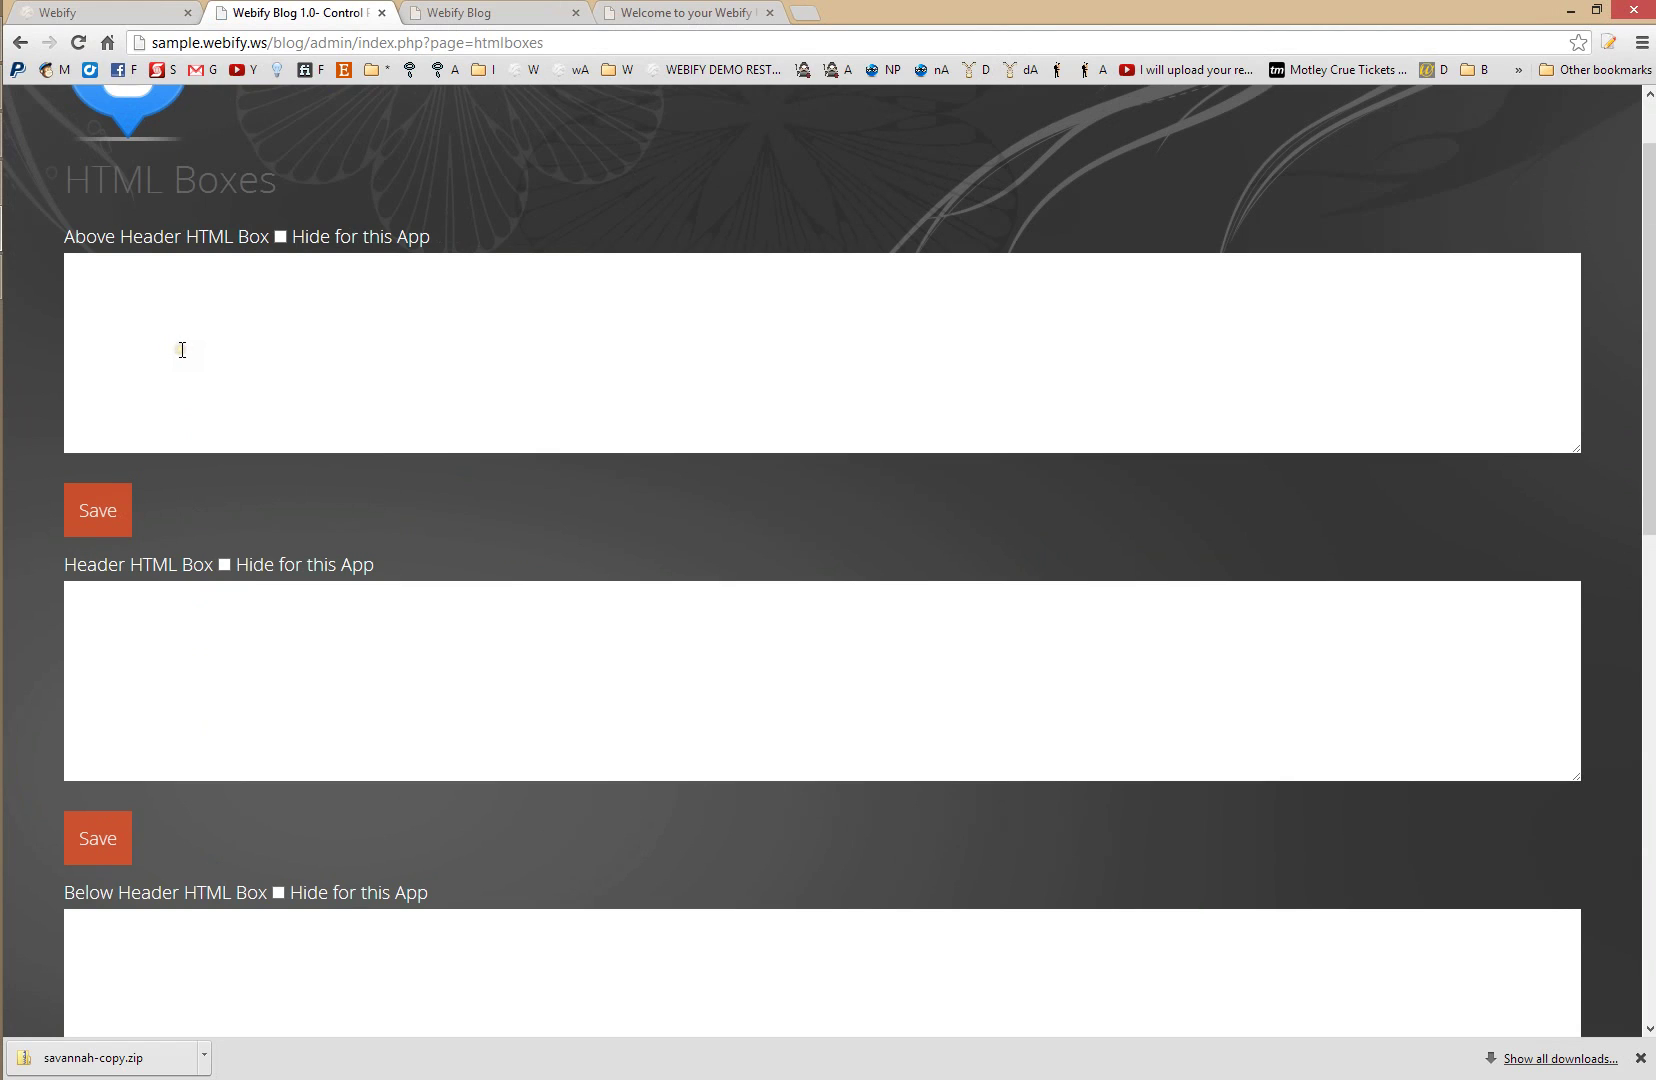
scroll(182, 350, "down", 3)
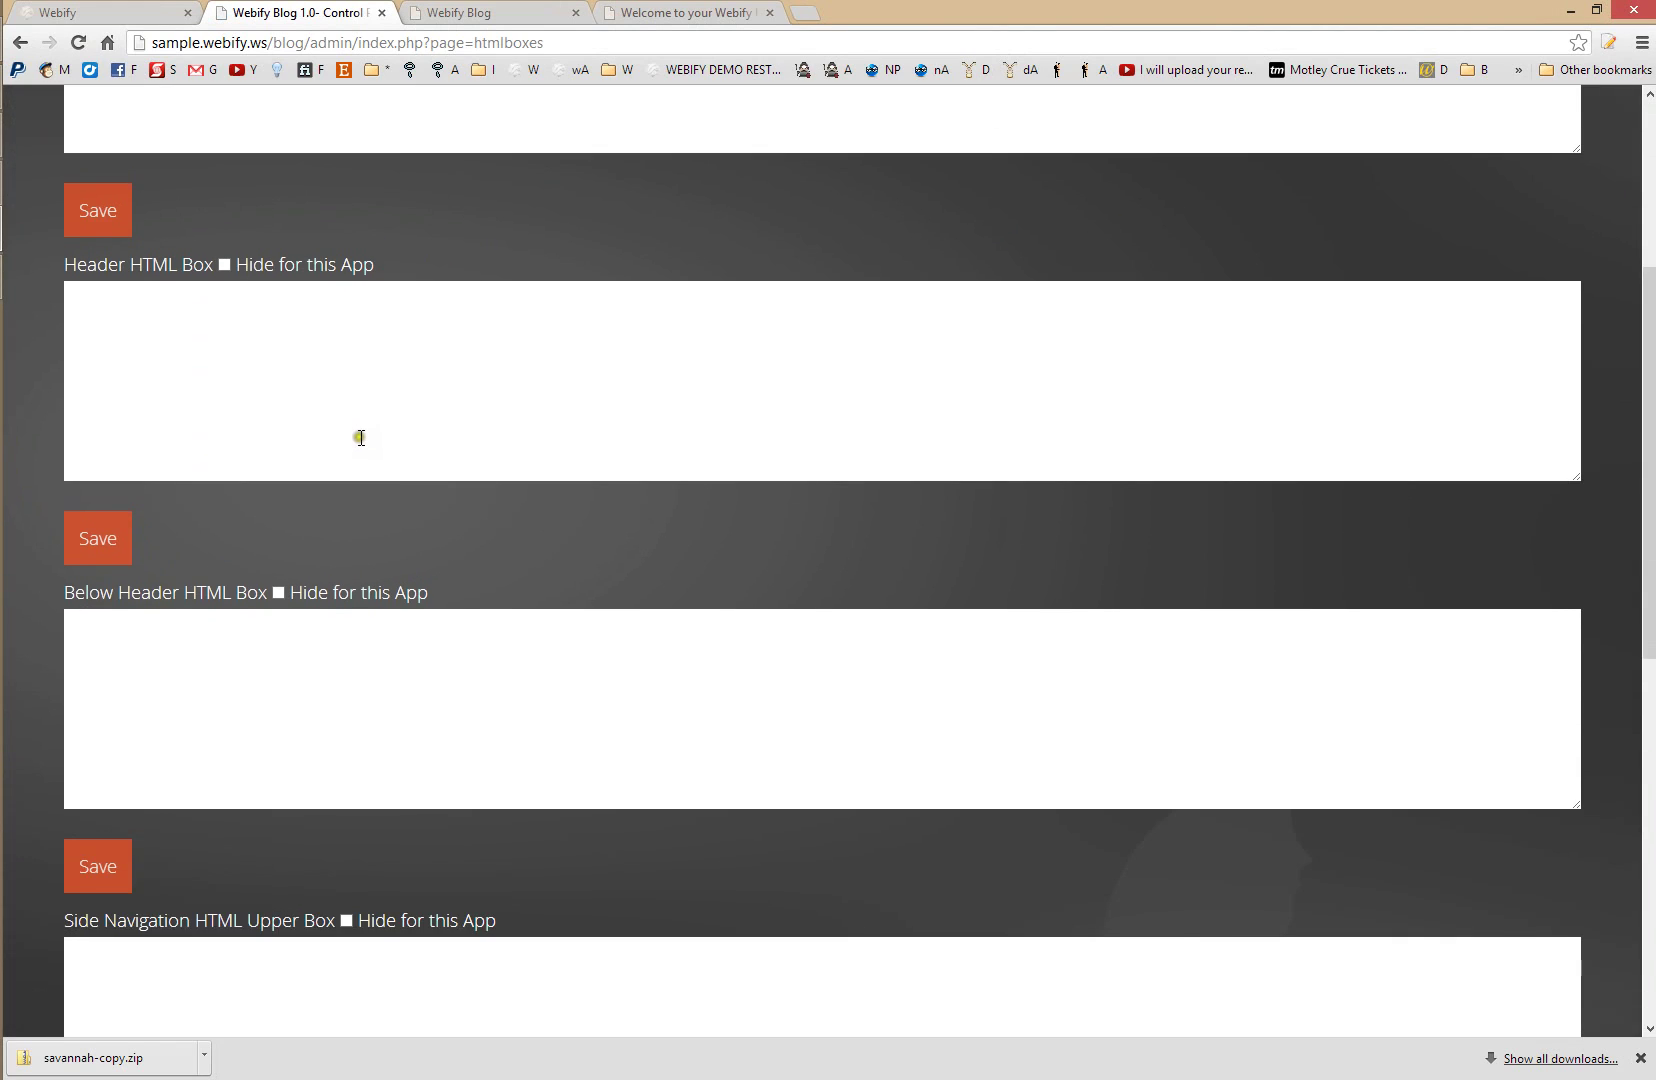
scroll(205, 404, "up", 2)
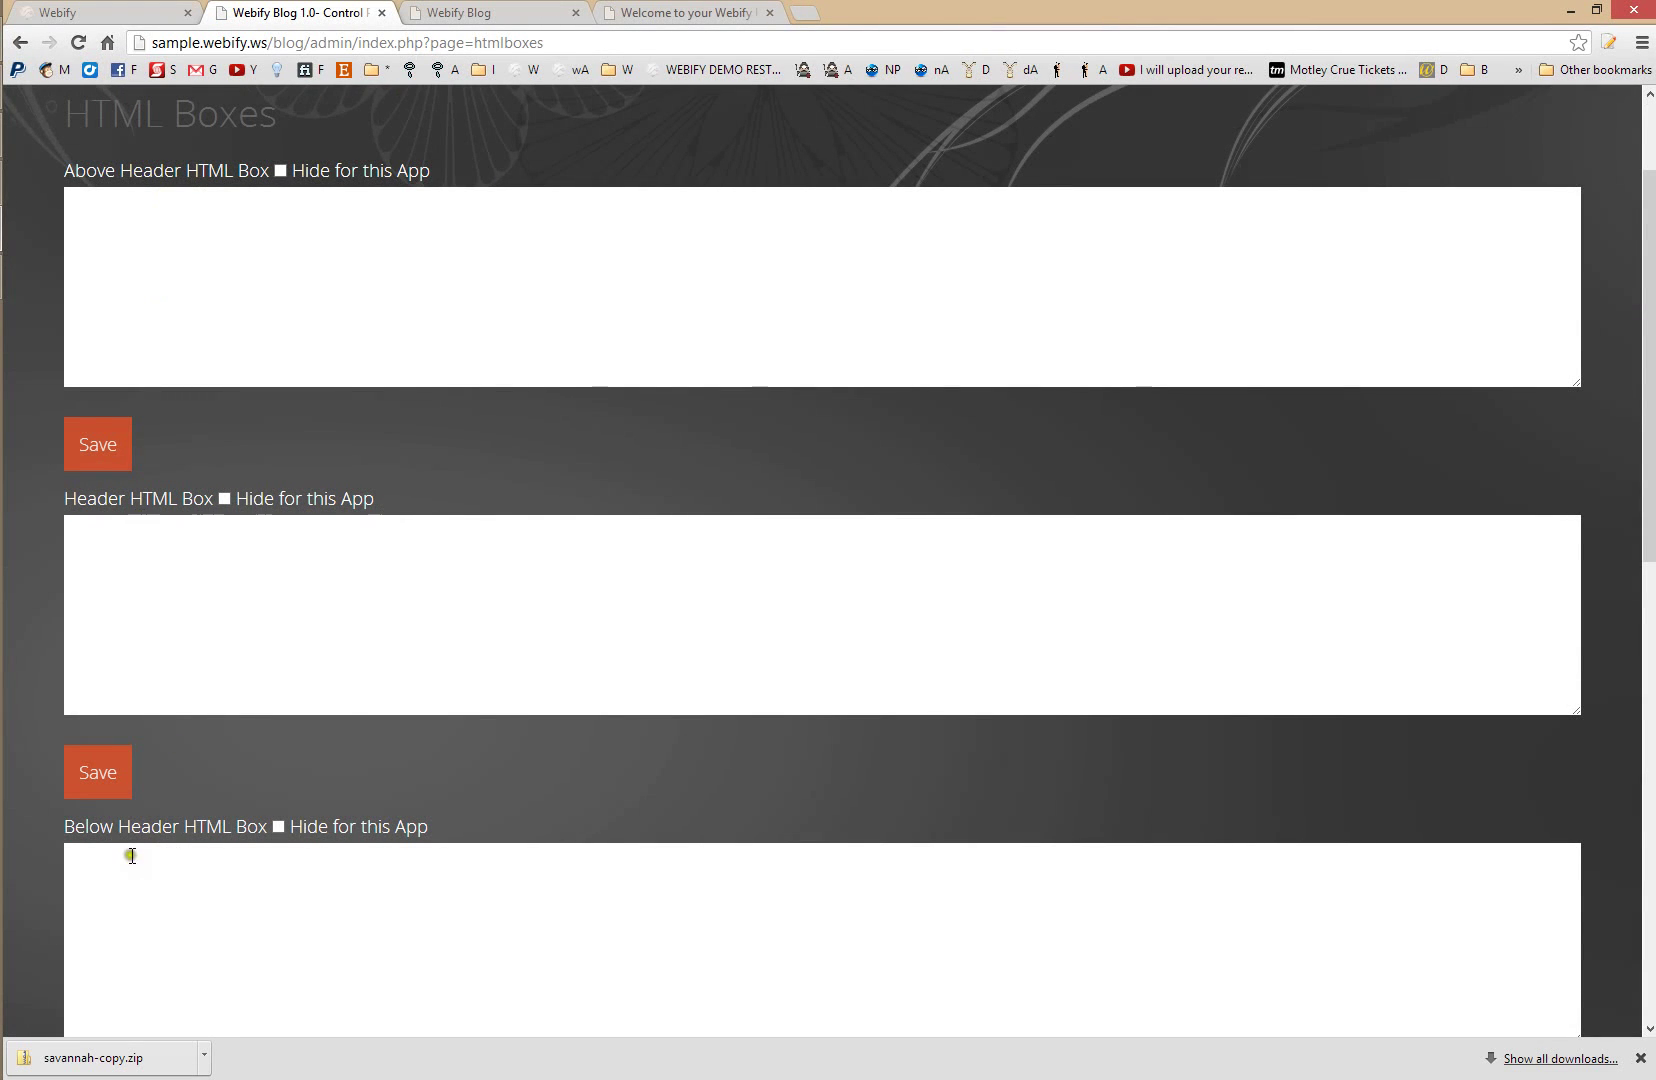
left_click_drag(114, 838, 174, 825)
scroll(220, 850, "down", 2)
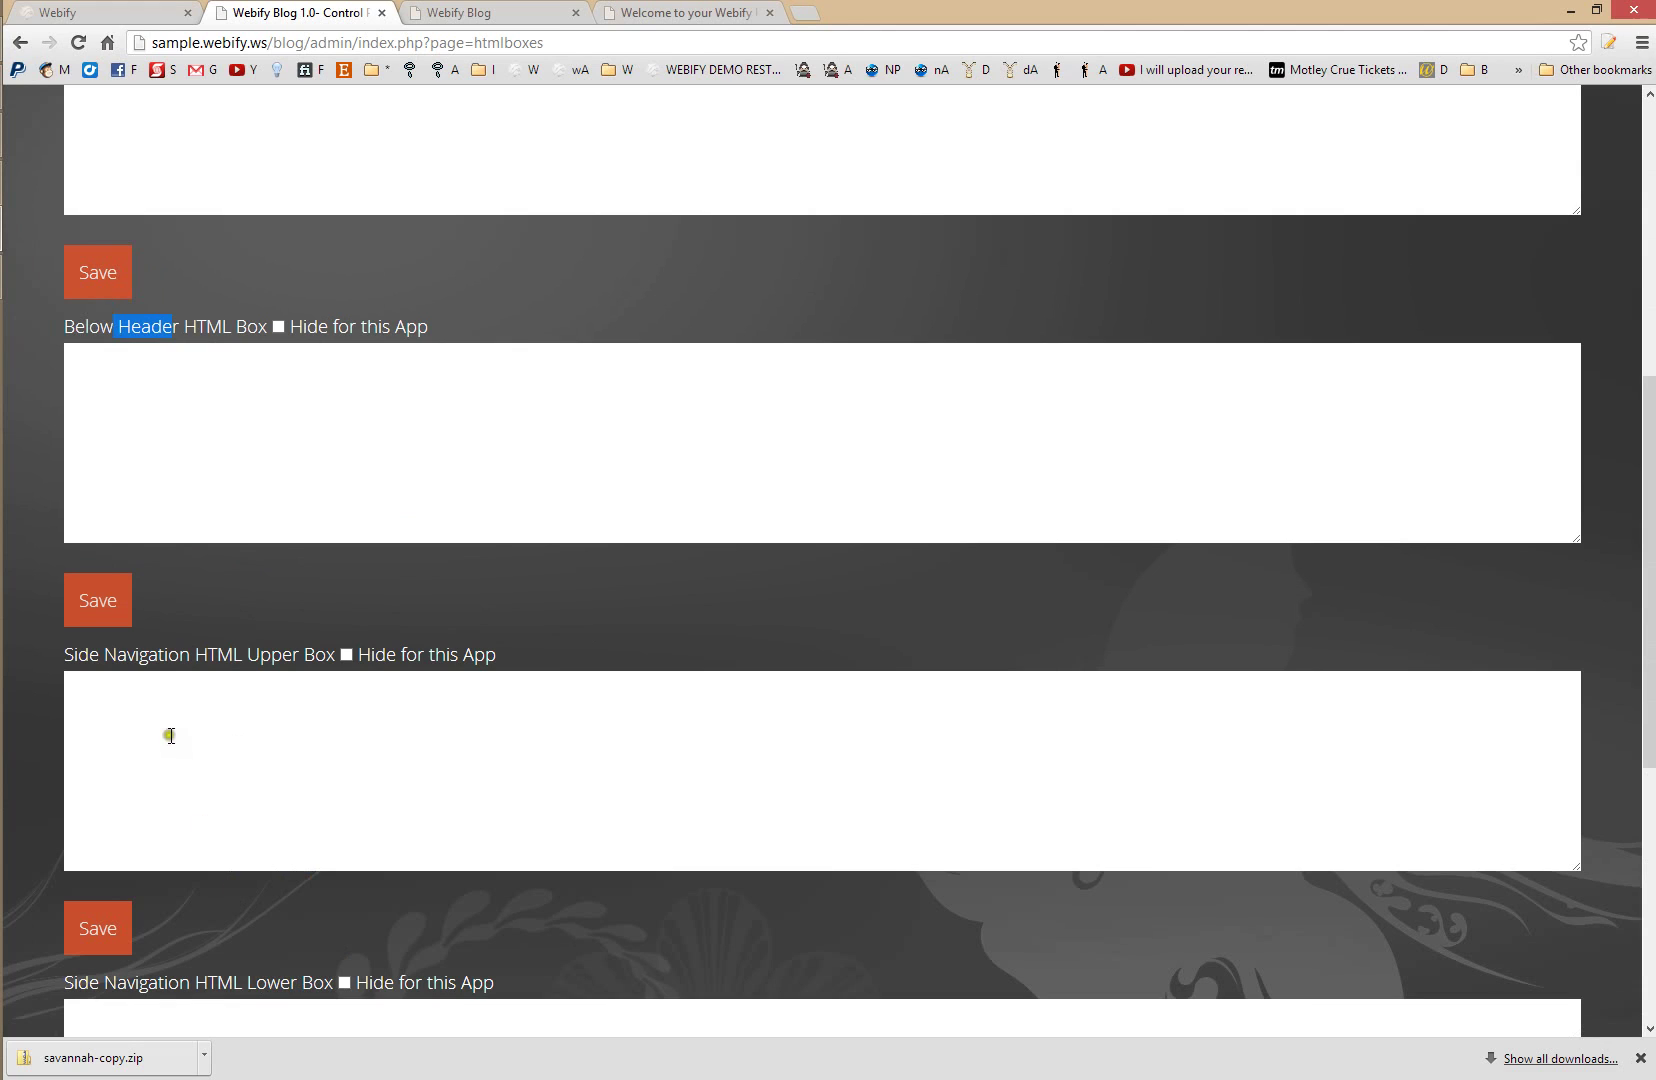
left_click(236, 668)
left_click_drag(127, 658, 262, 660)
scroll(300, 745, "down", 4)
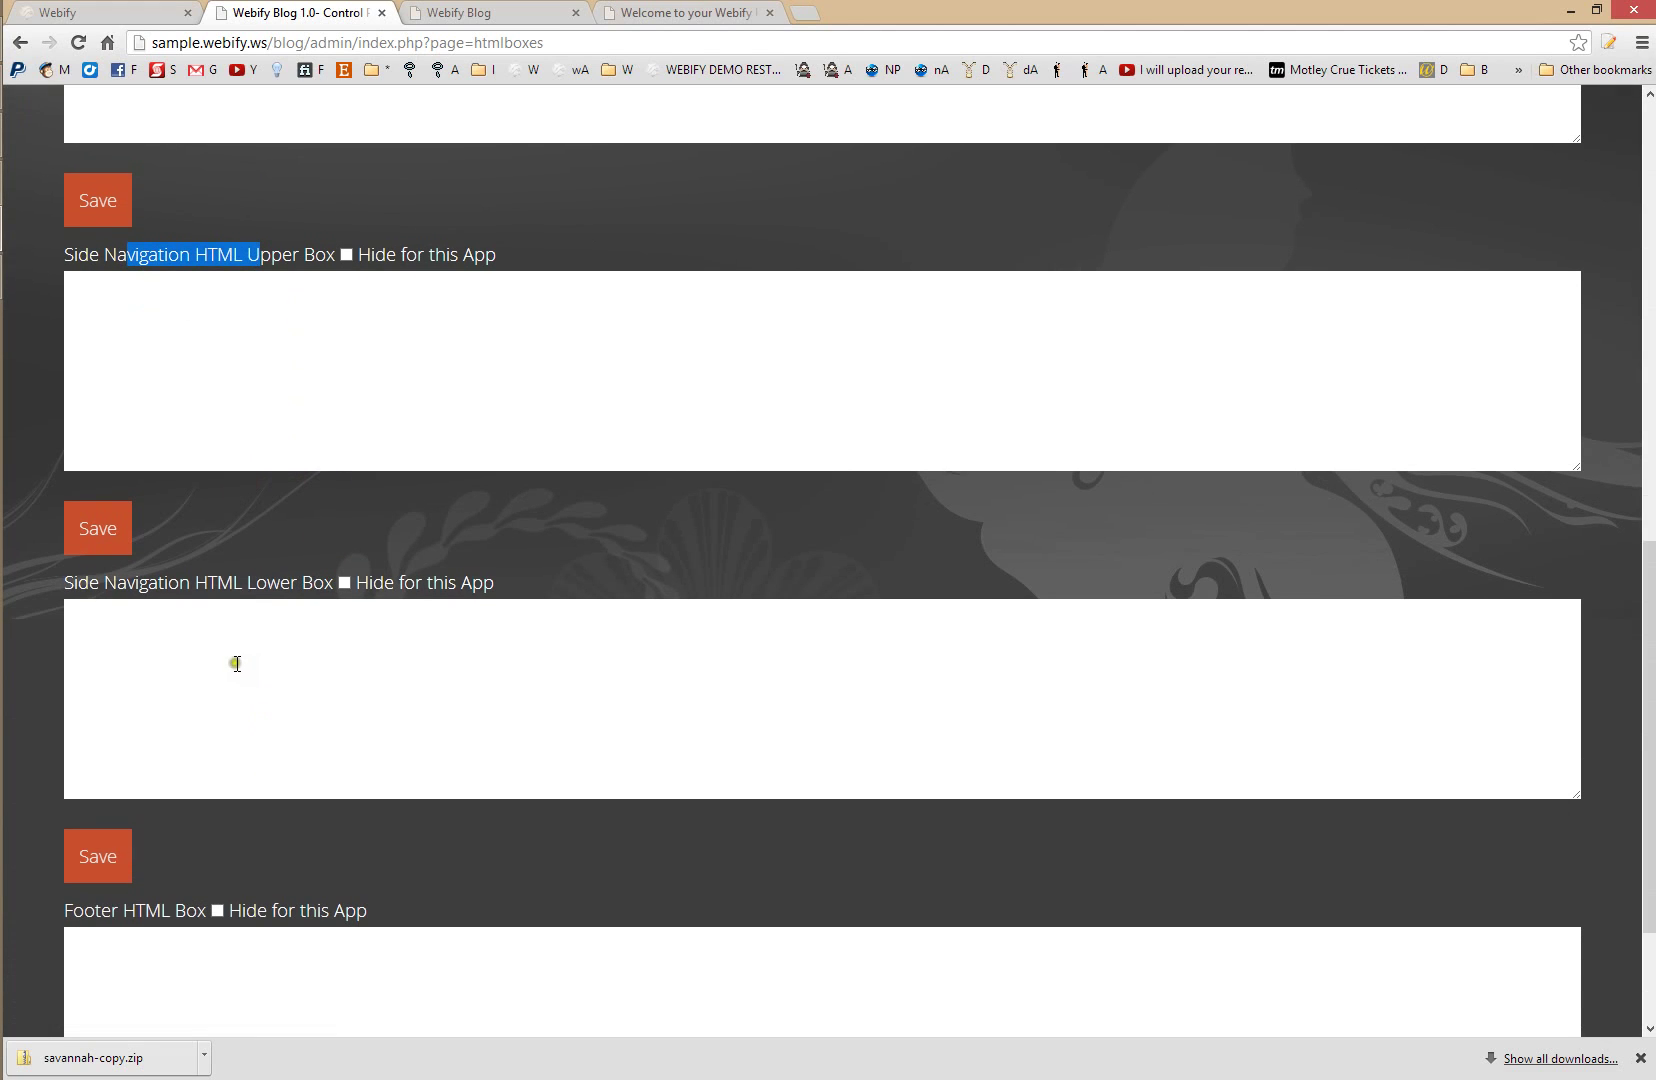
scroll(233, 680, "up", 1)
scroll(237, 790, "down", 3)
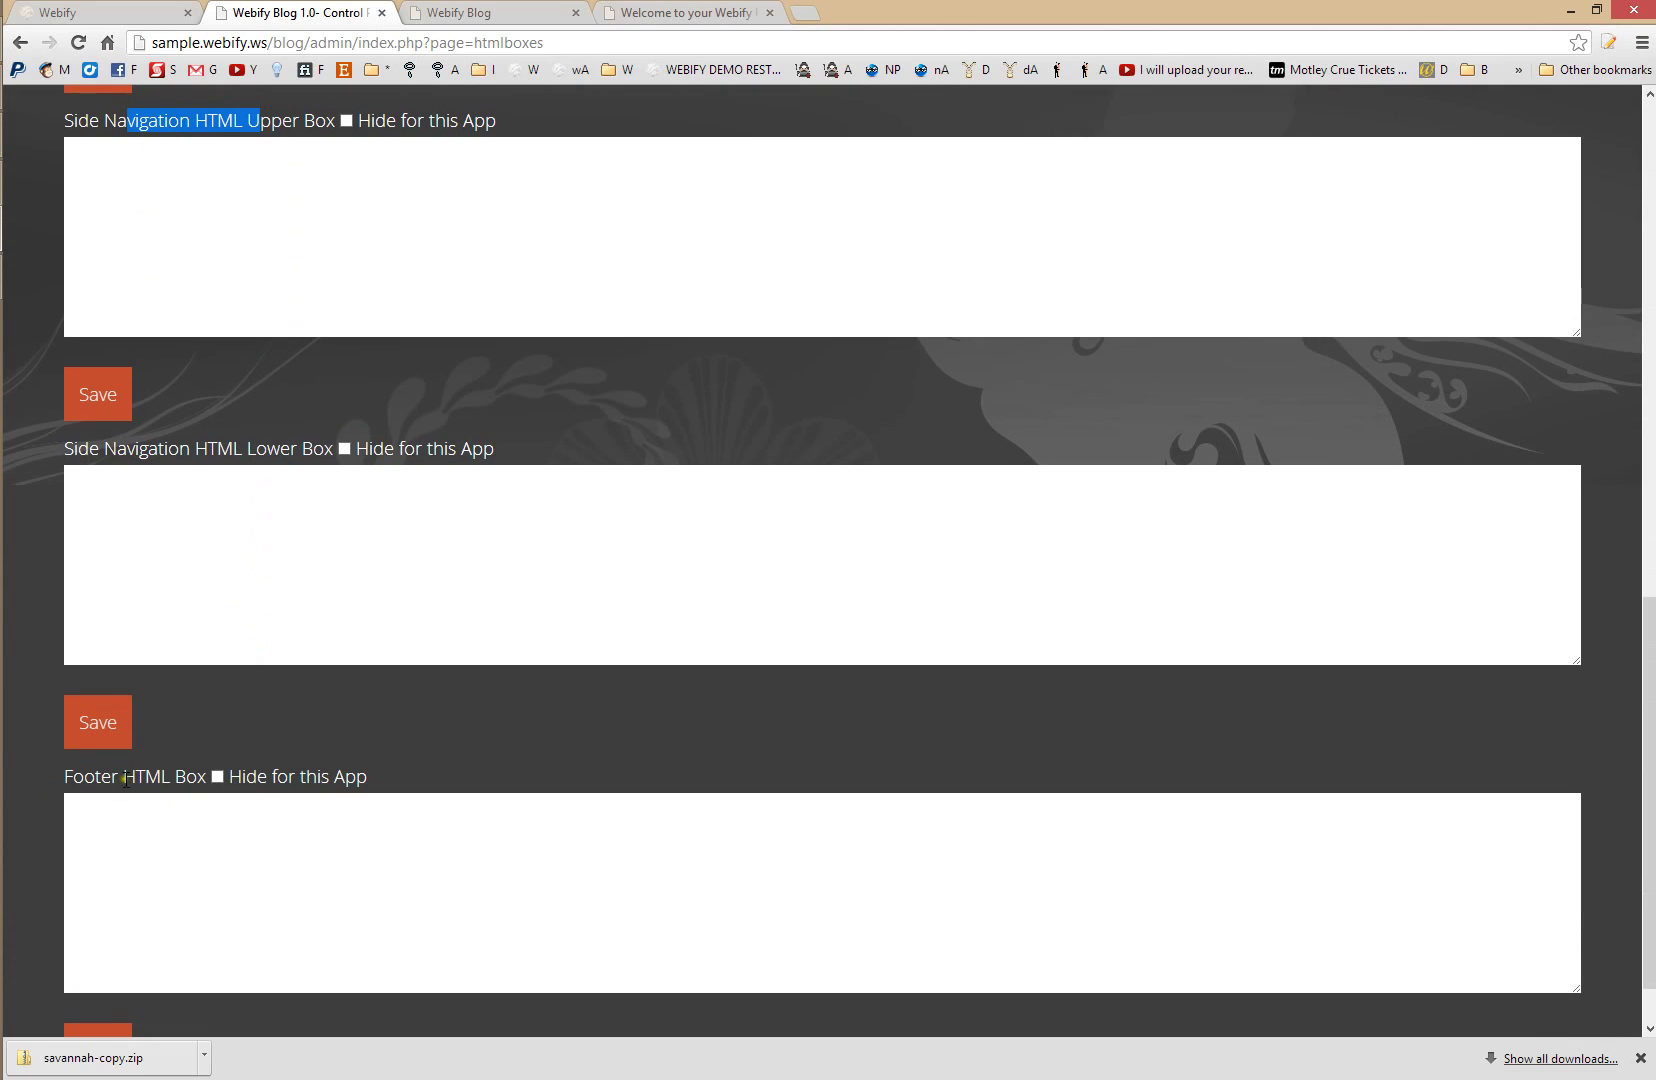
scroll(255, 905, "up", 3)
- Enter <div style="font-size: 12px; color: white">Hello World</div> in the Upper Box and save it
left_click(203, 540)
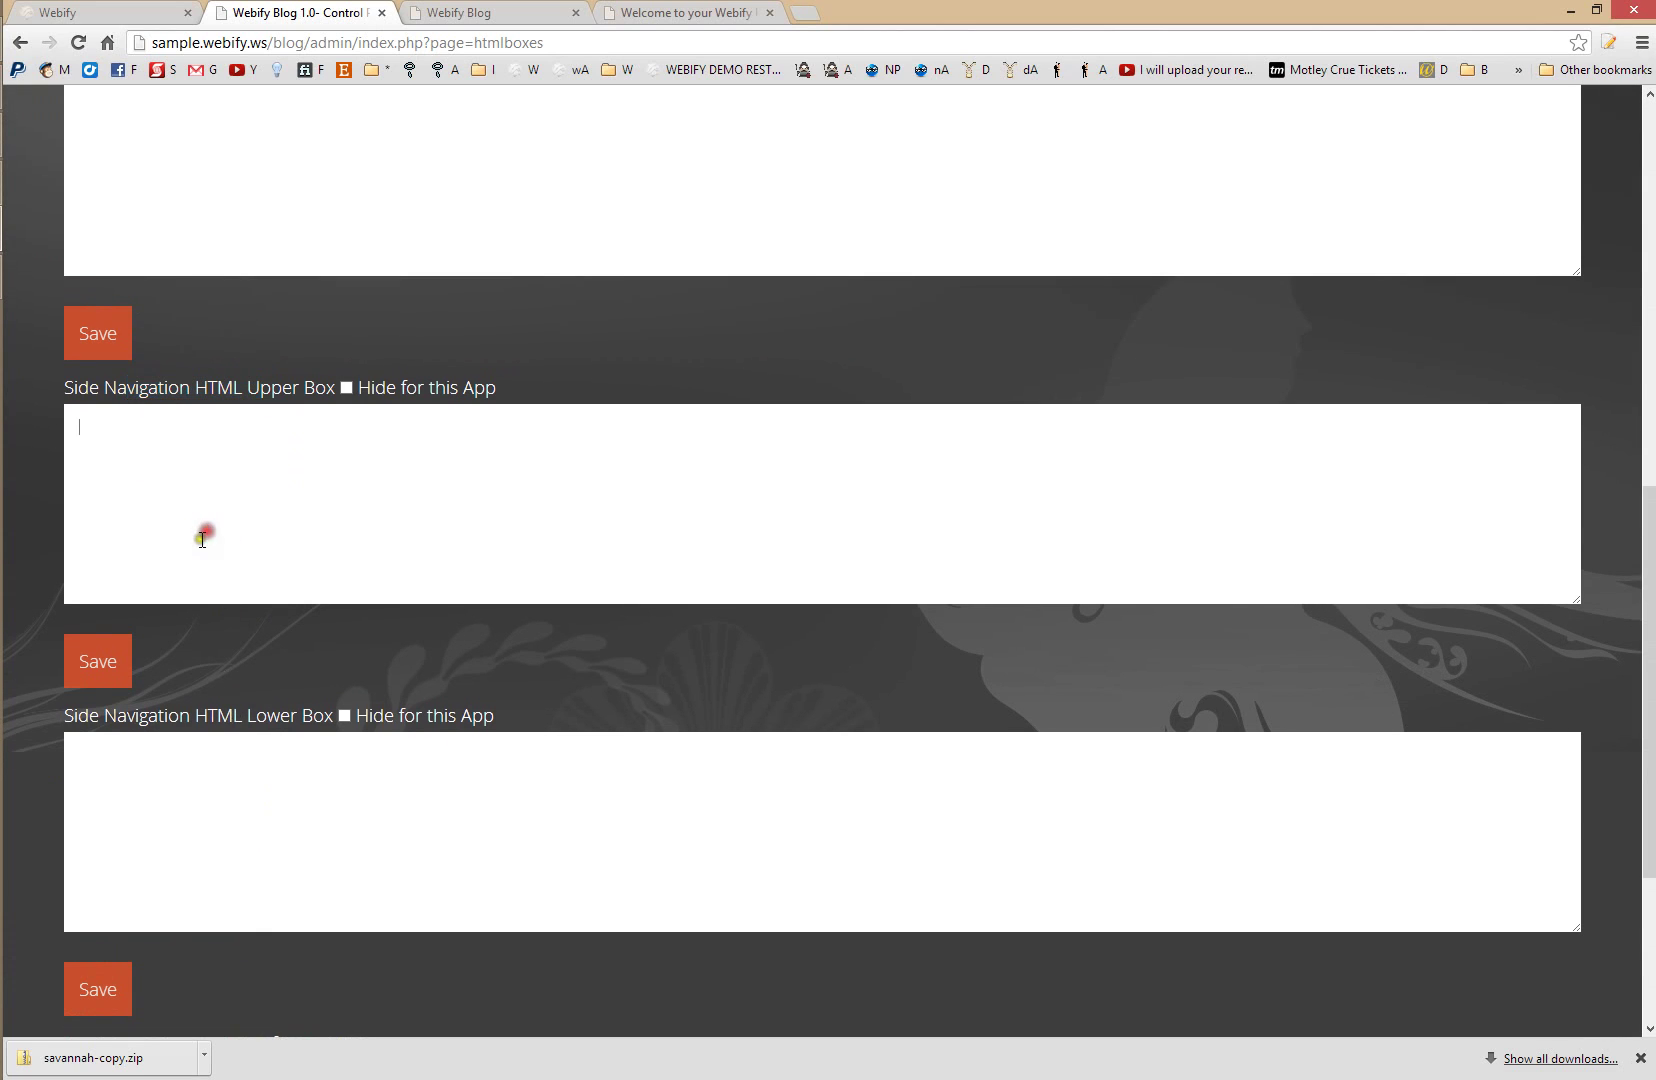
type("<div style=\"font-size: 12px; color")
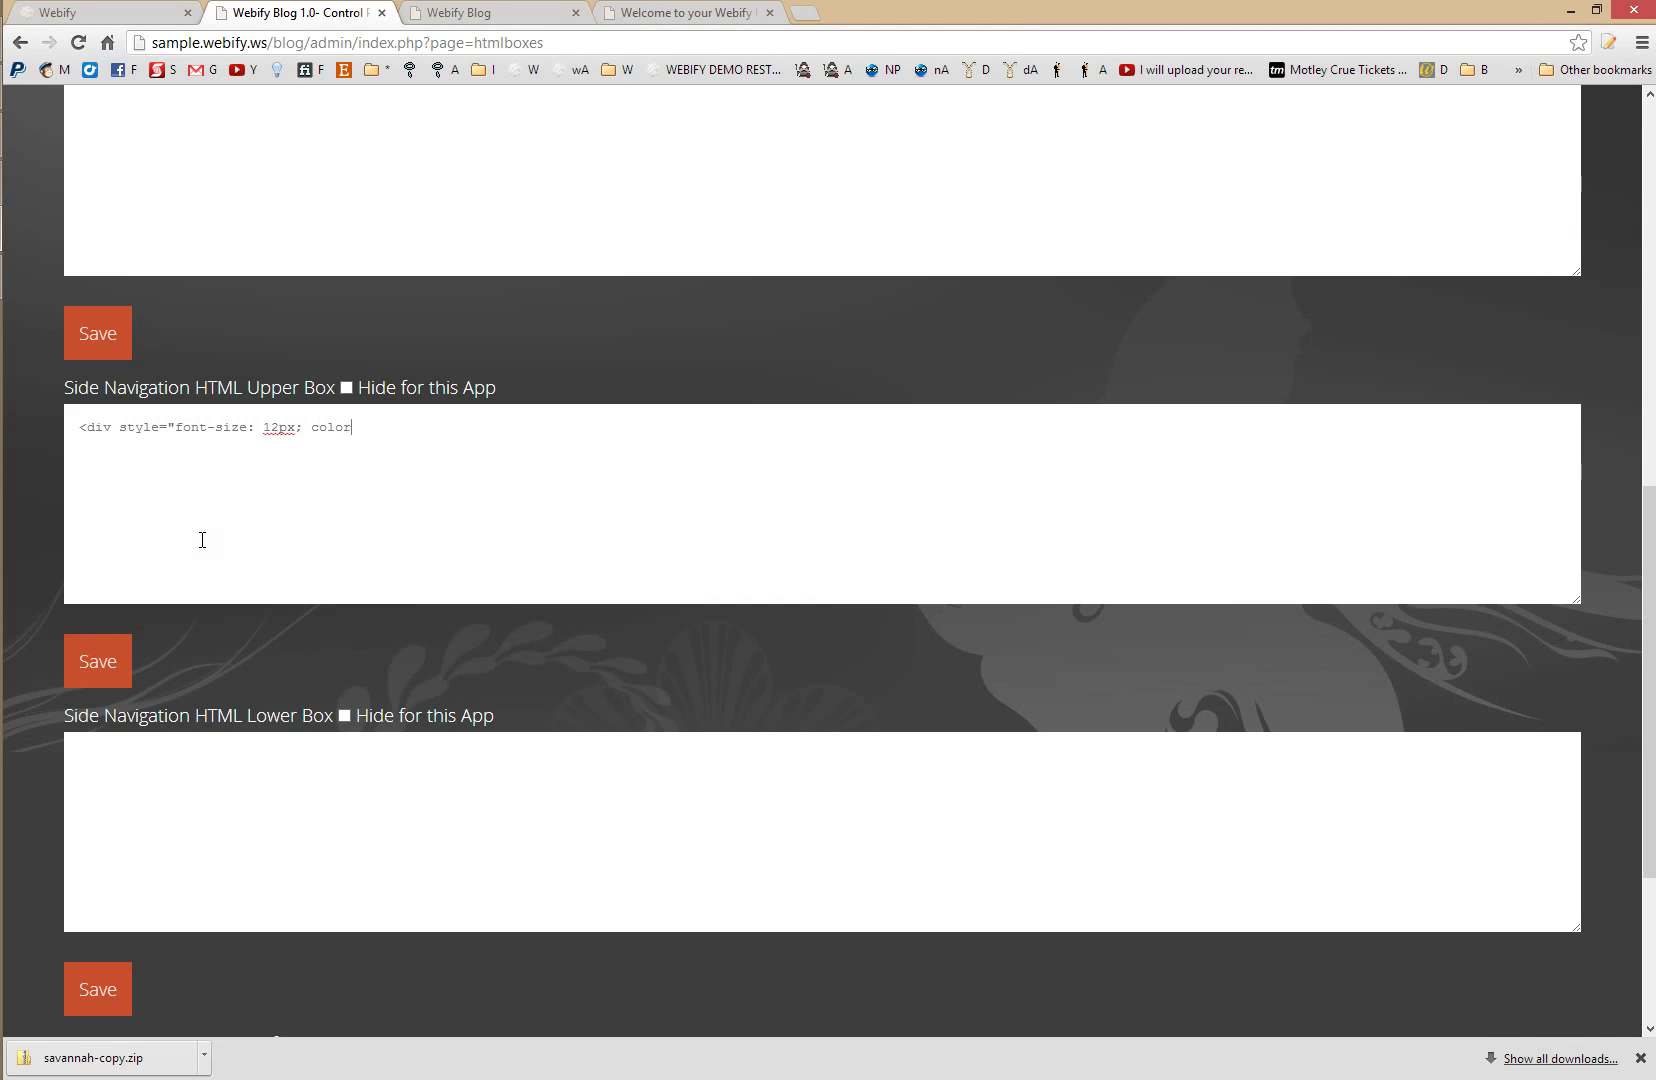
type(": white;\">")
key("Return")
type("Hello World ")
type("</div>")
left_click(104, 668)
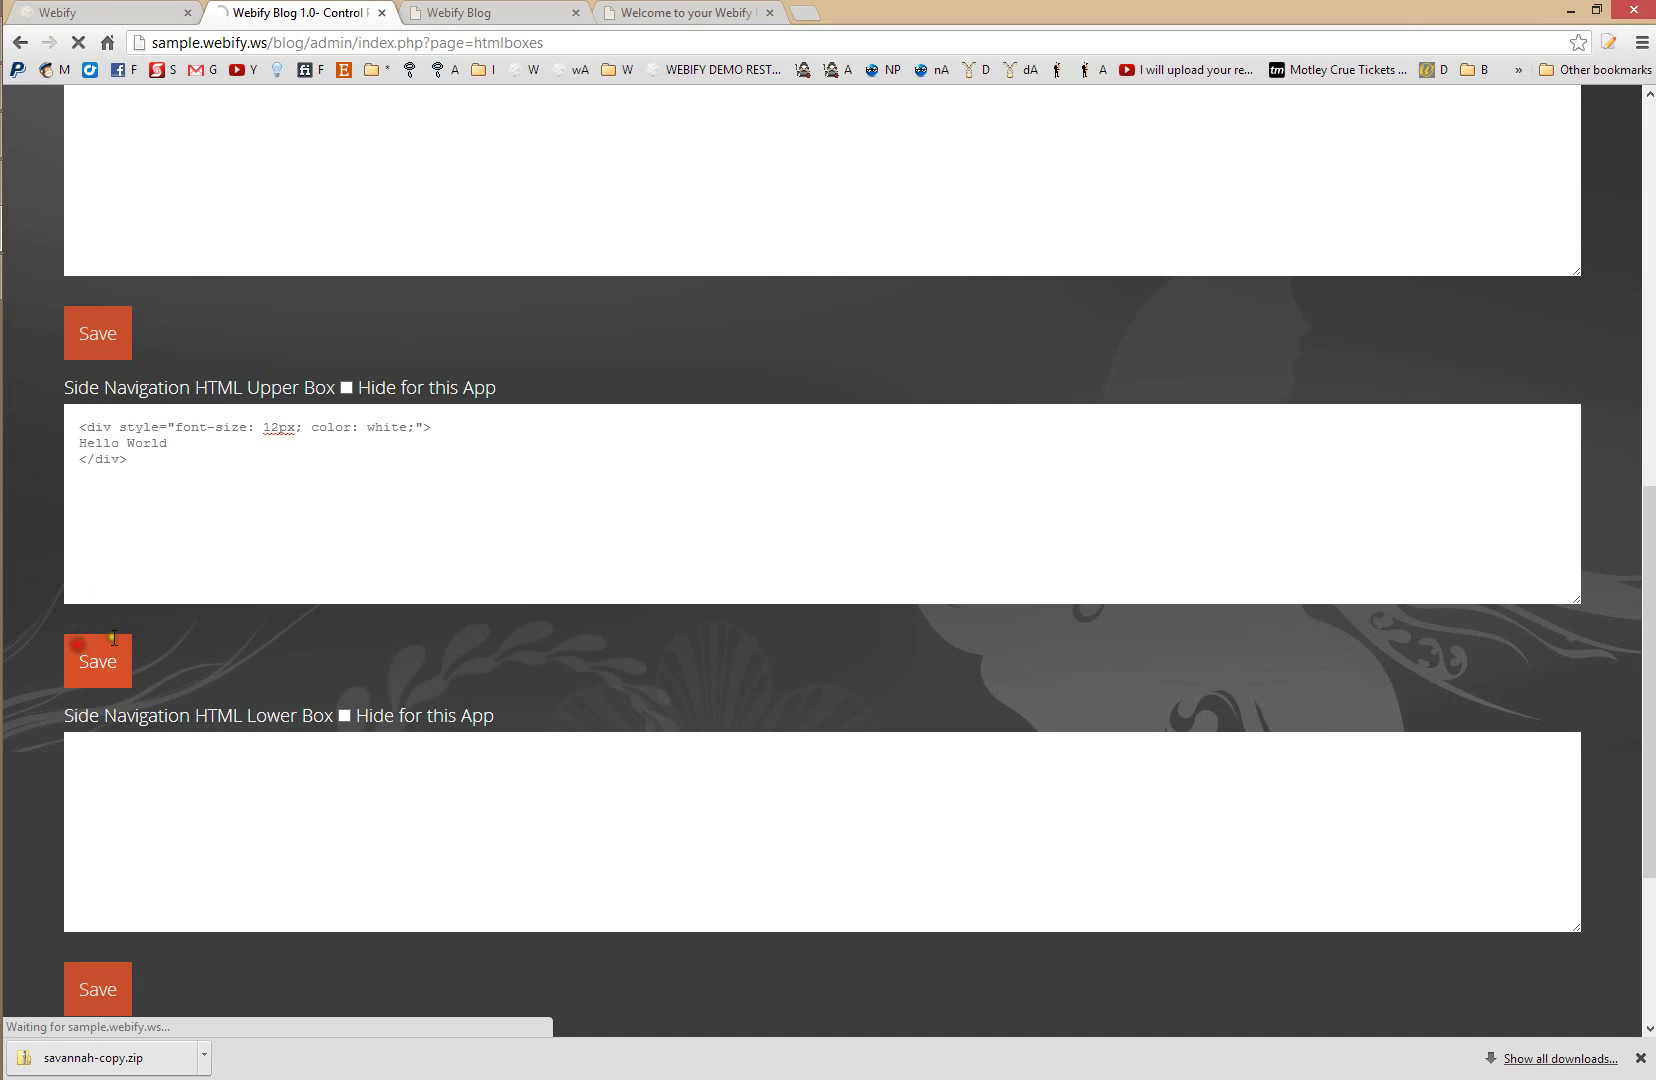
left_click(490, 12)
- Reload the live home page to confirm the Hello World sidebar box, then return to the admin dashboard
left_click(645, 12)
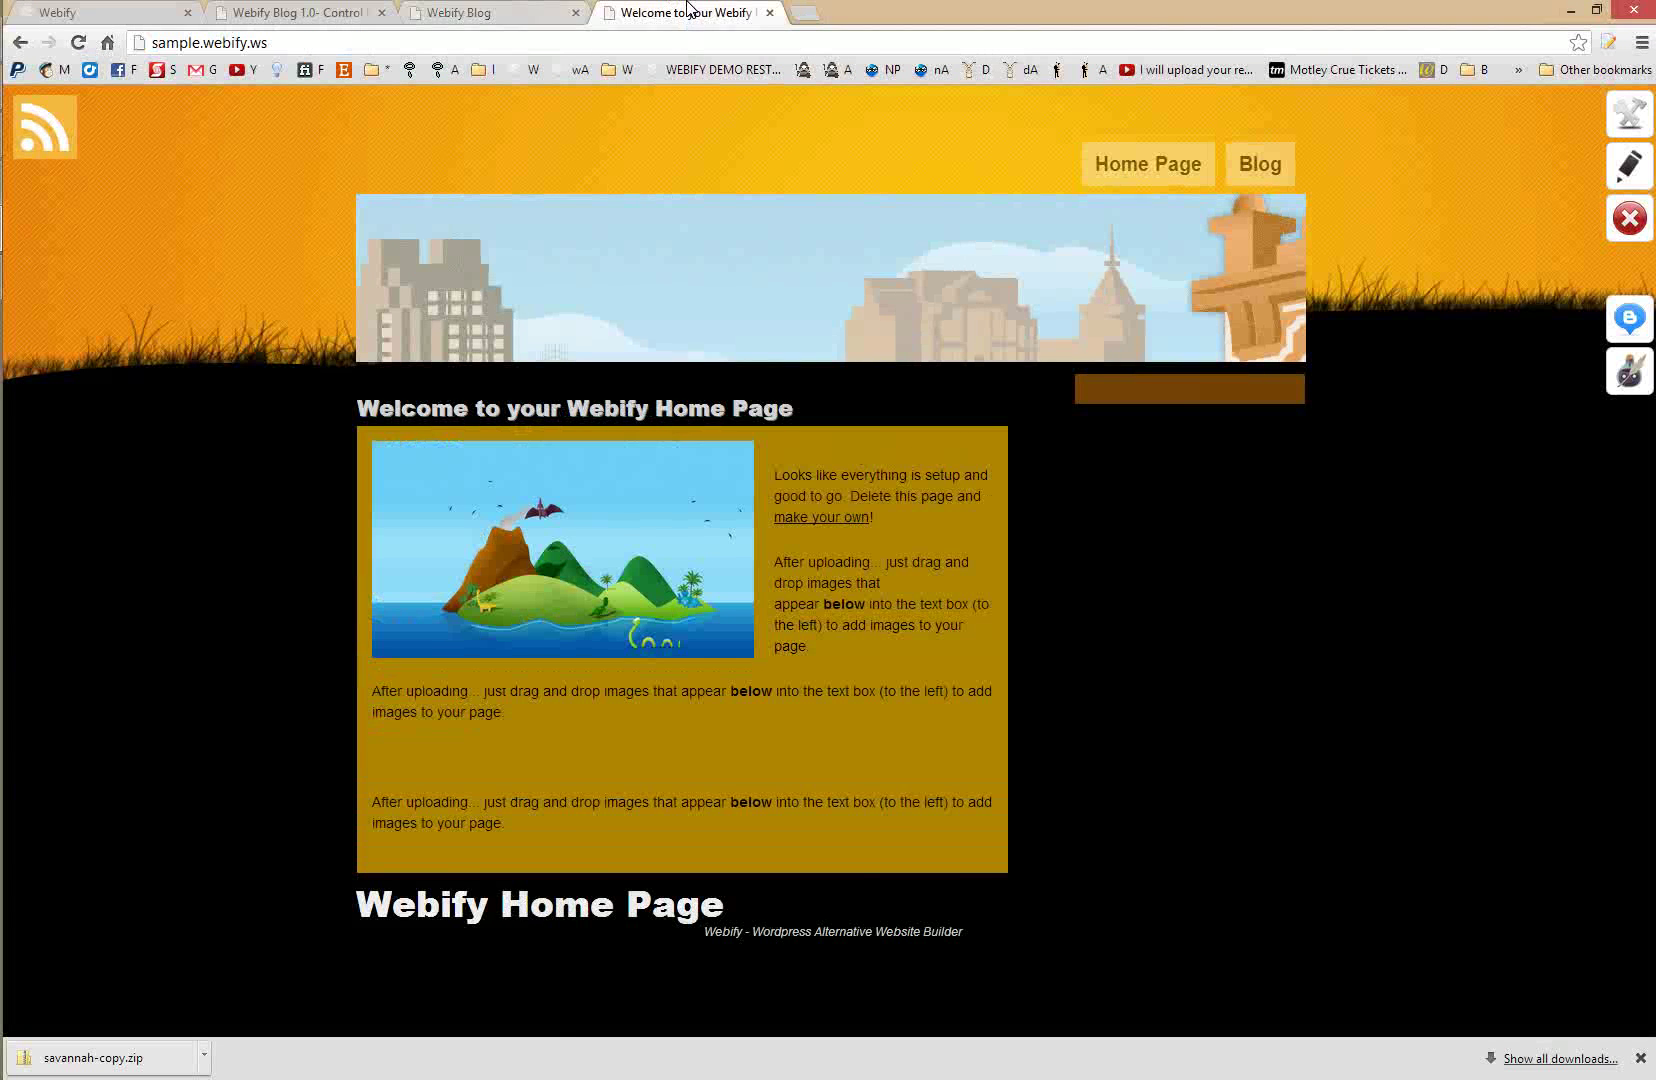
key("F5")
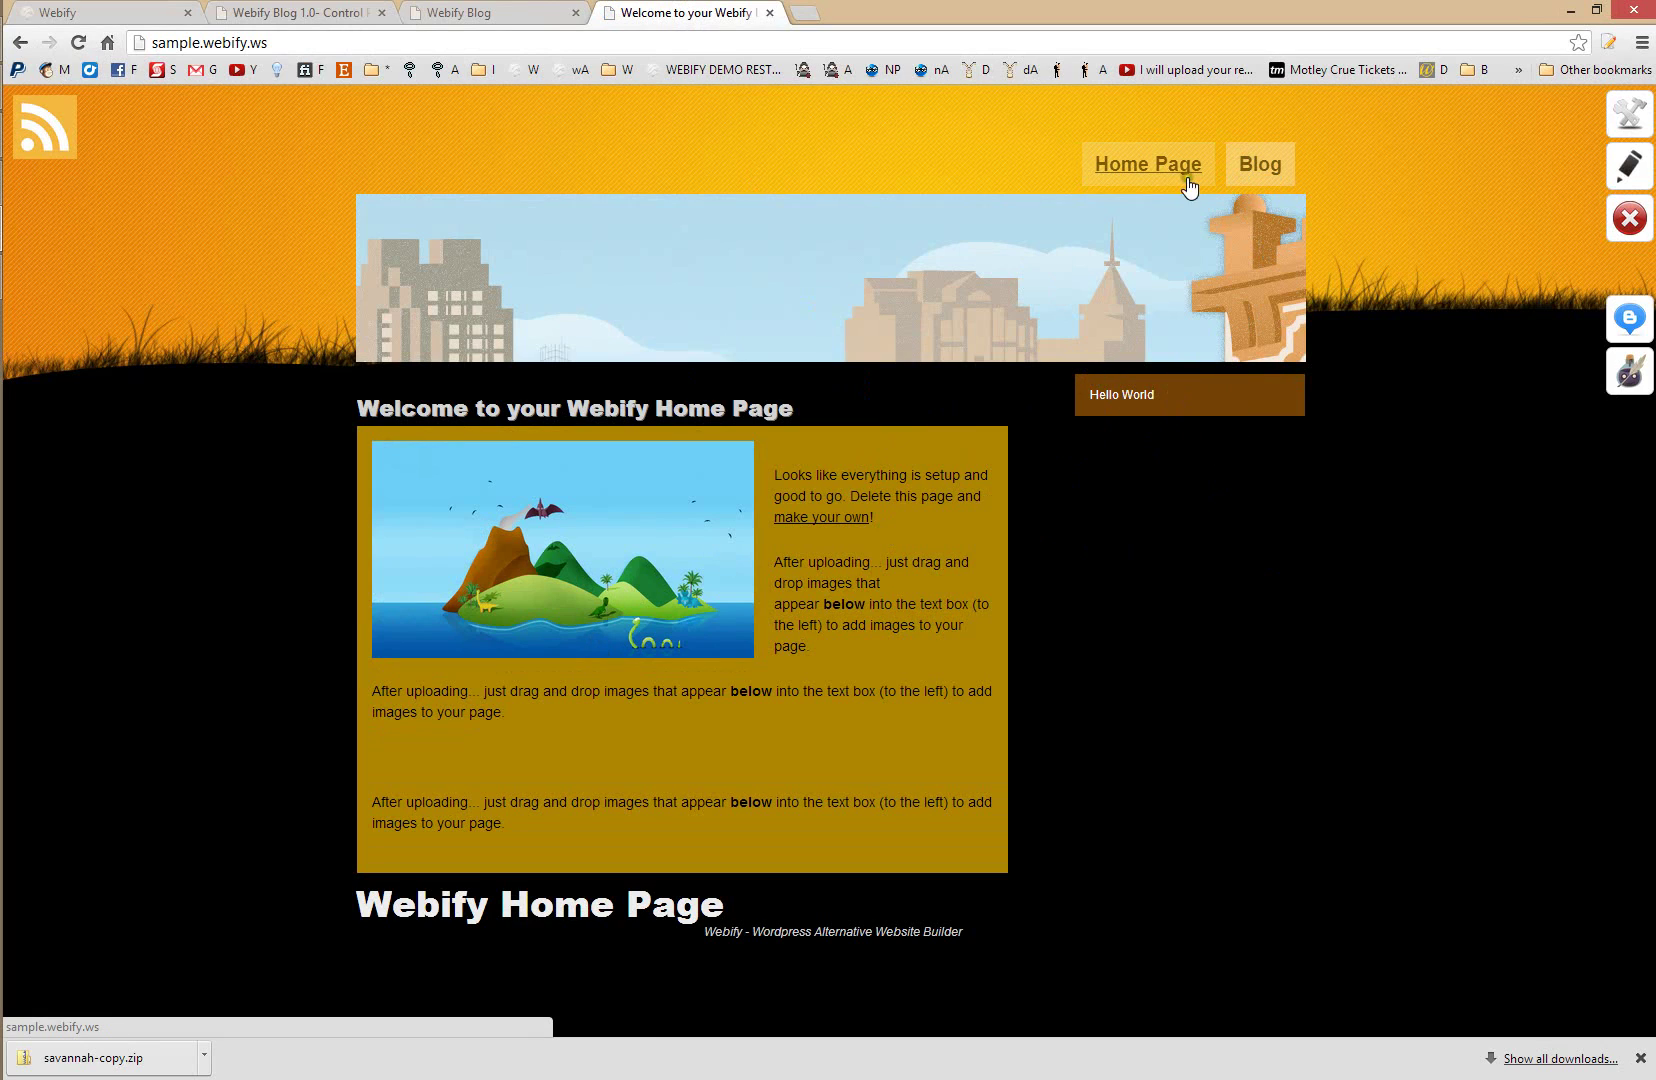
left_click(478, 13)
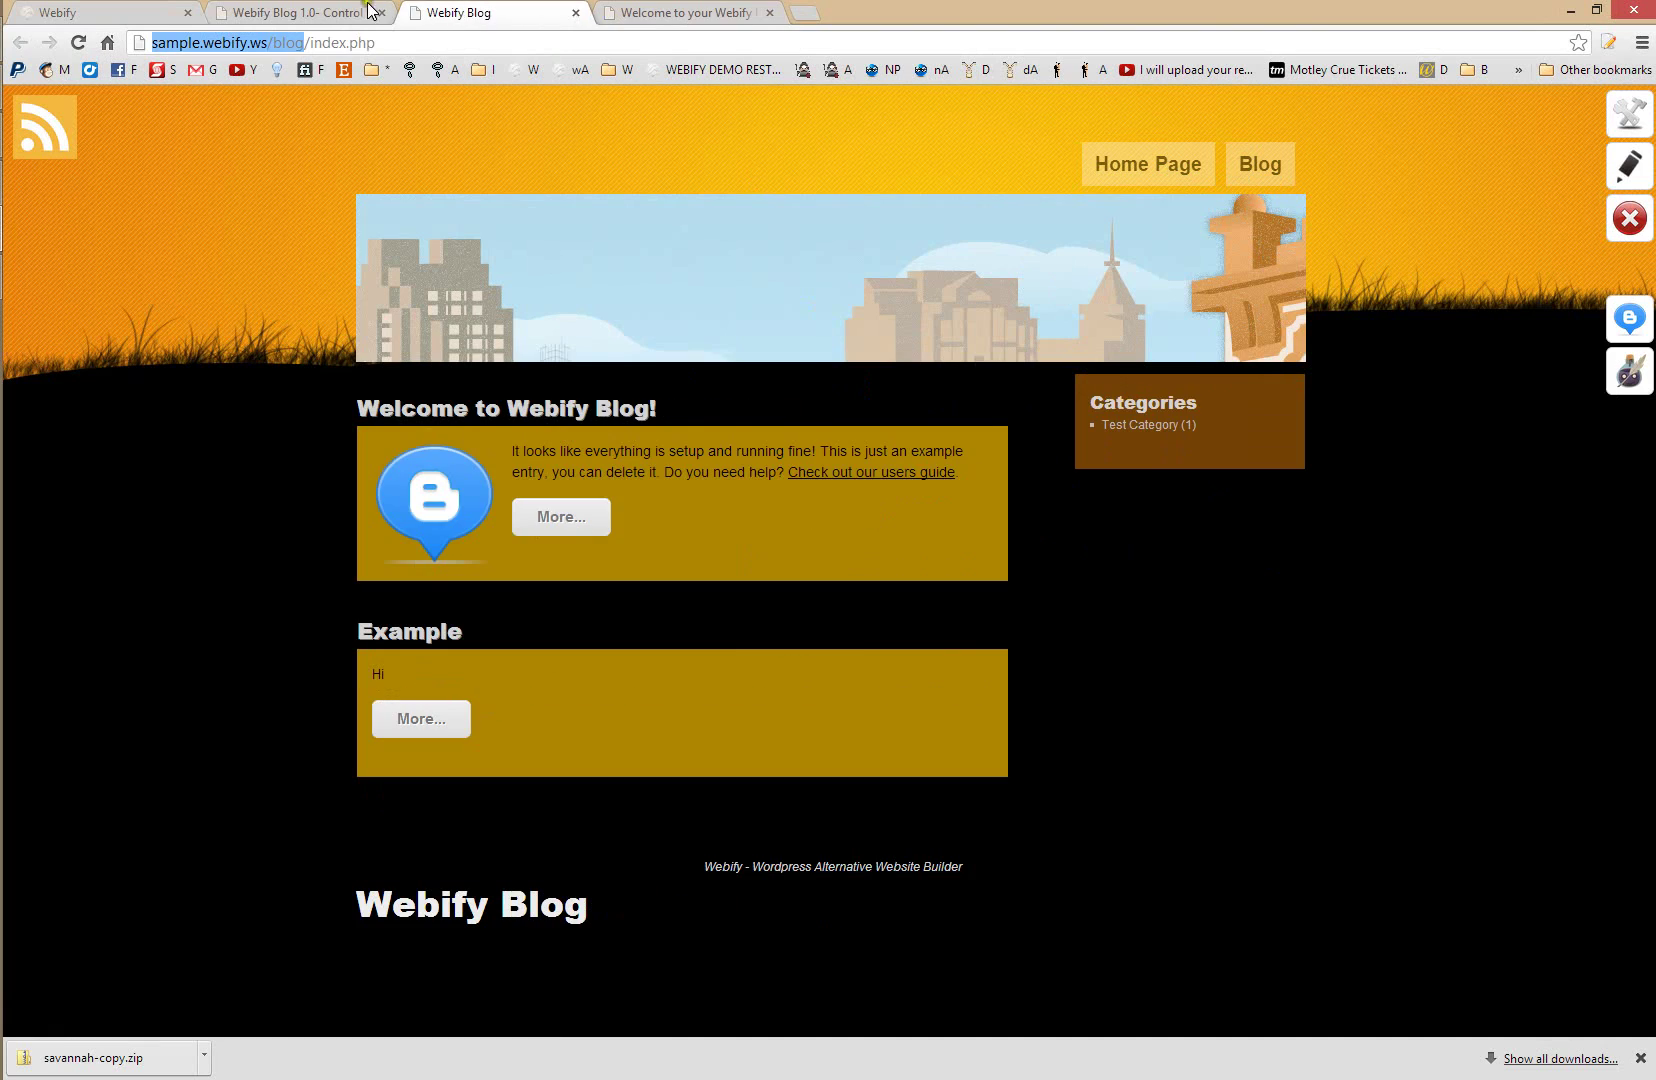
left_click(333, 20)
left_click(127, 179)
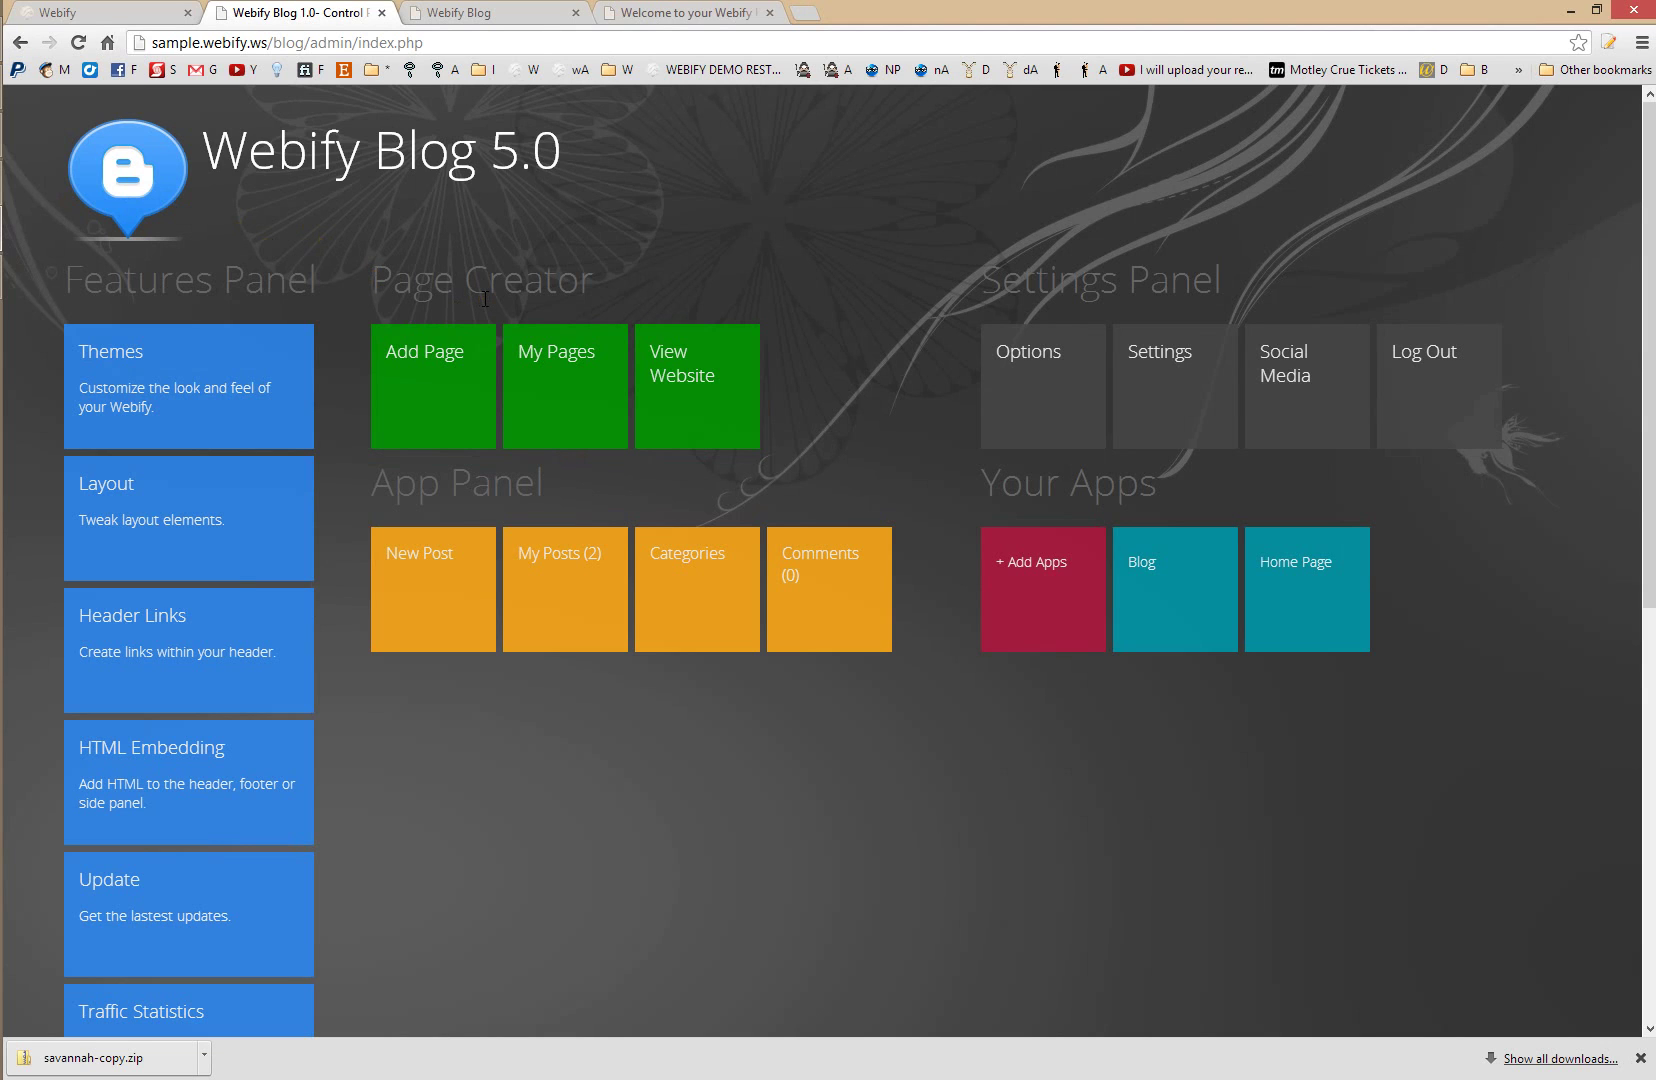
- From the main Webify site's home page, follow the YouTube icon to the Webify channel
left_click(100, 12)
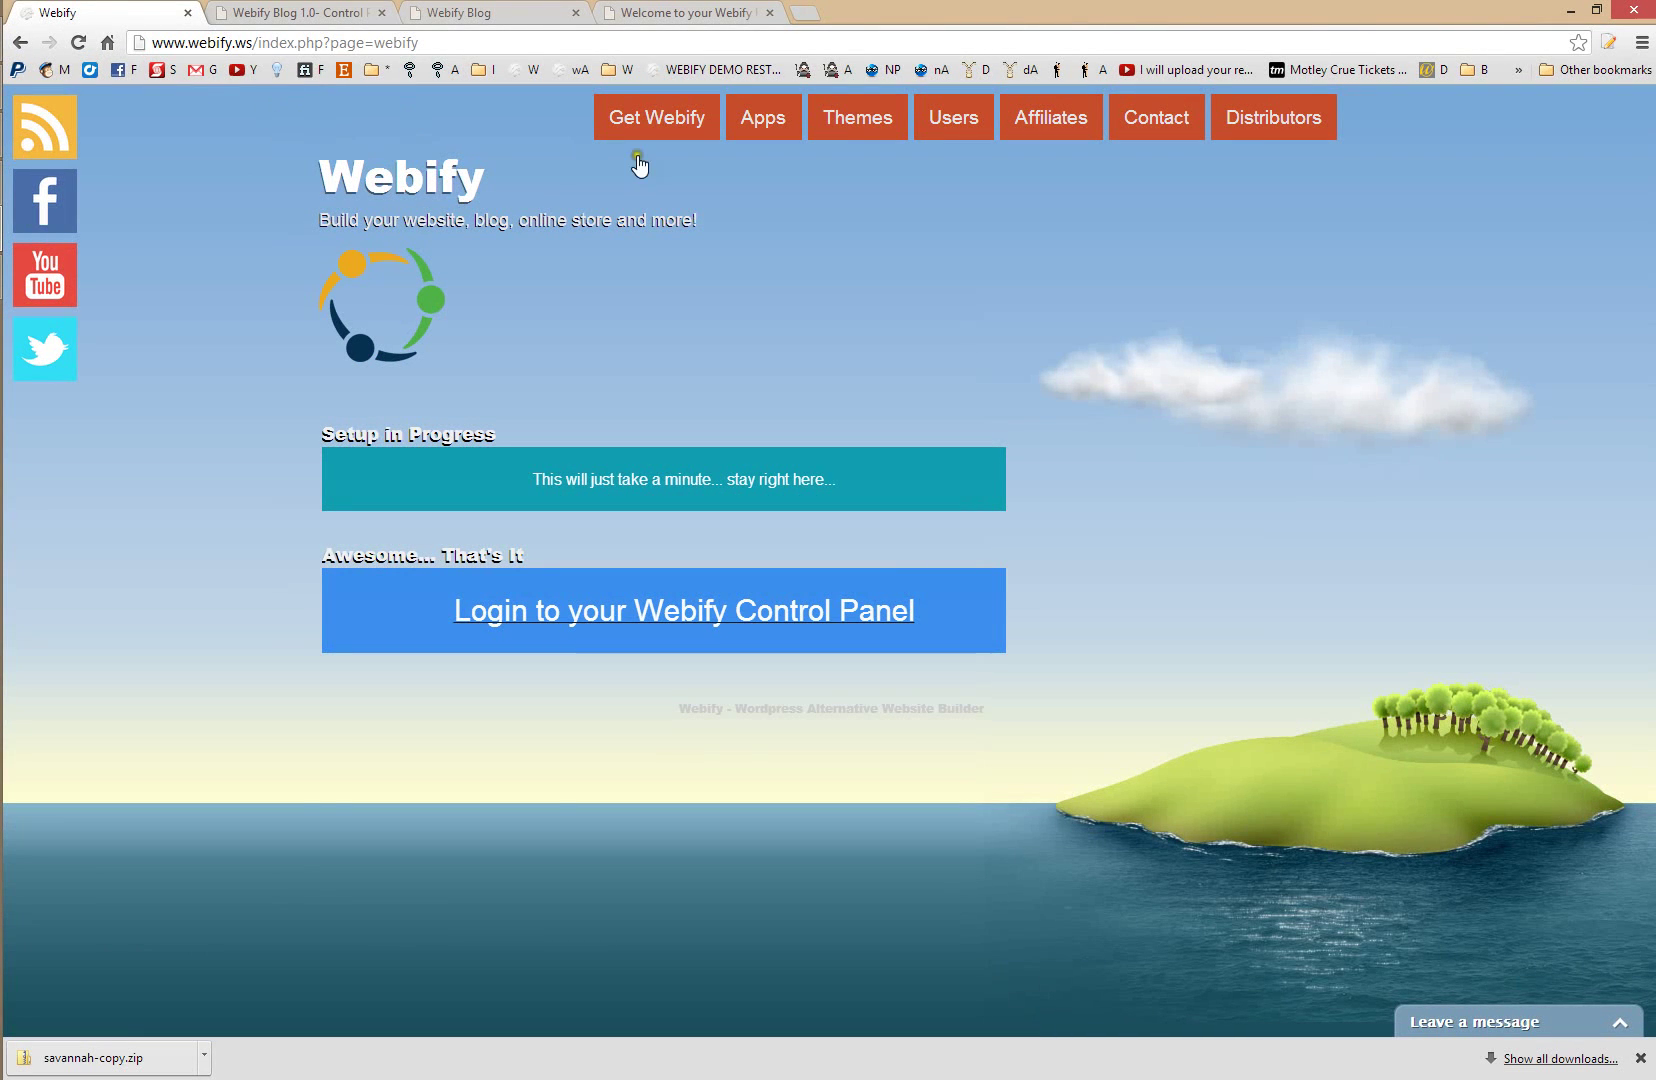
left_click(440, 178)
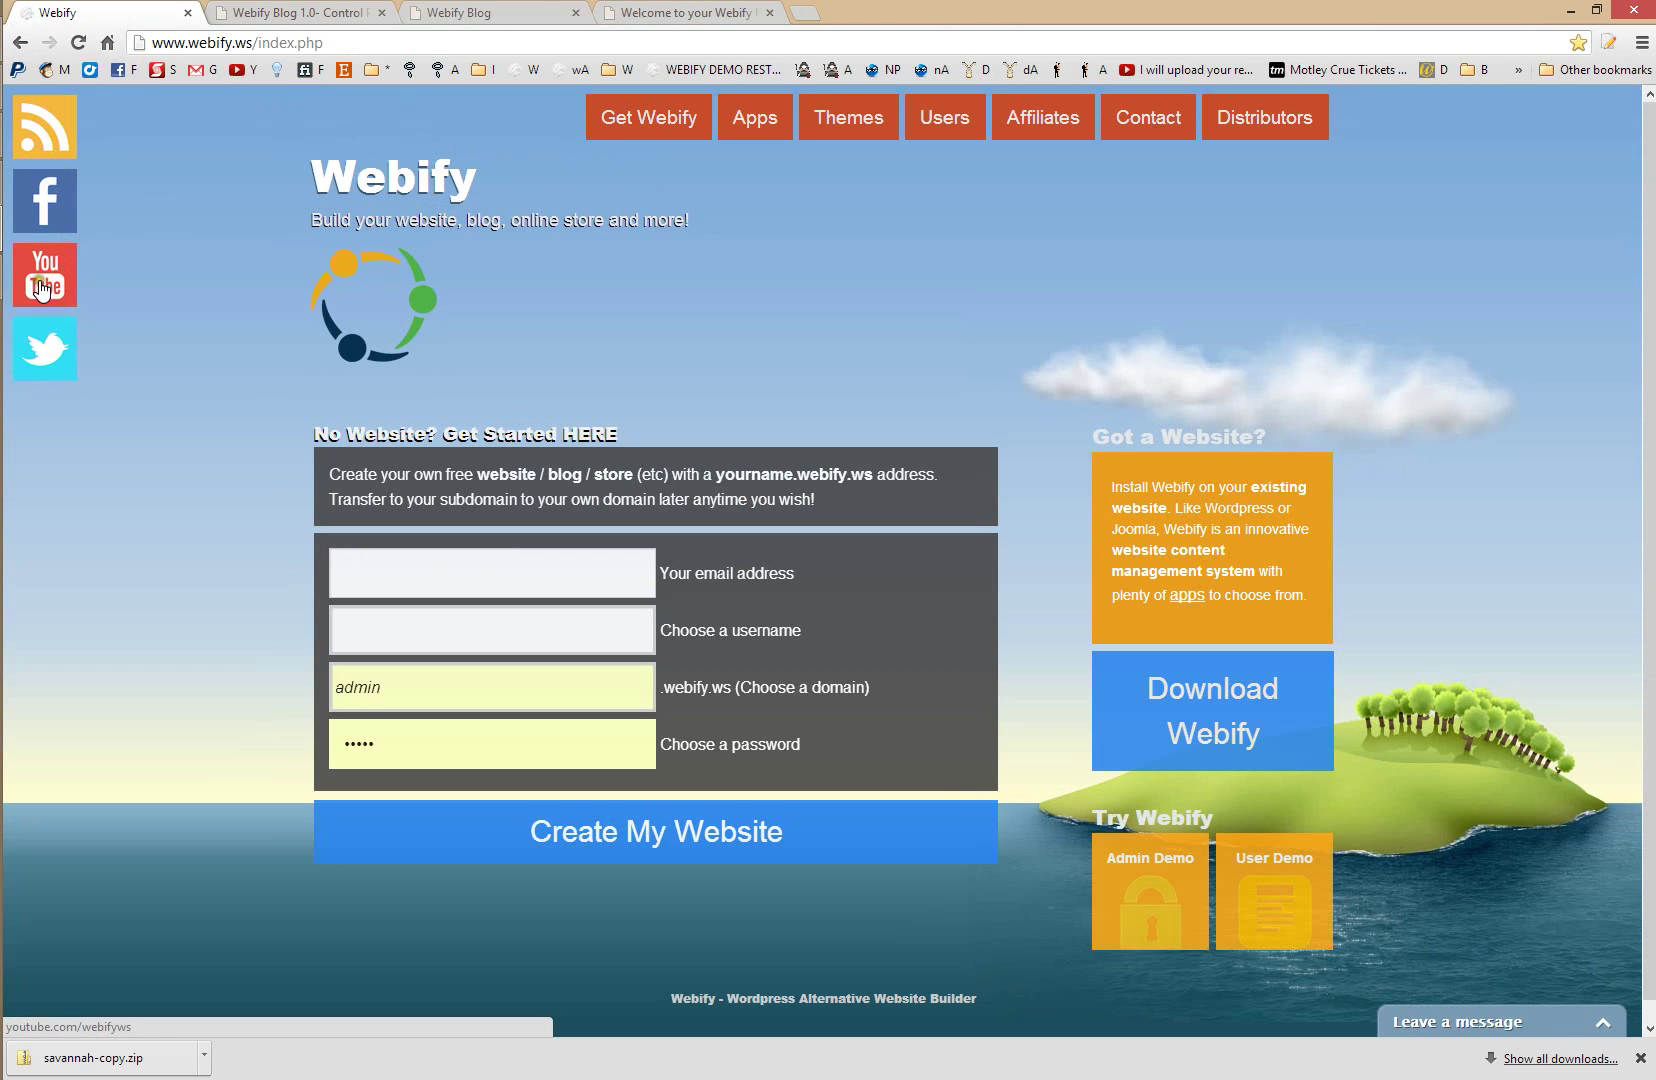
left_click(44, 282)
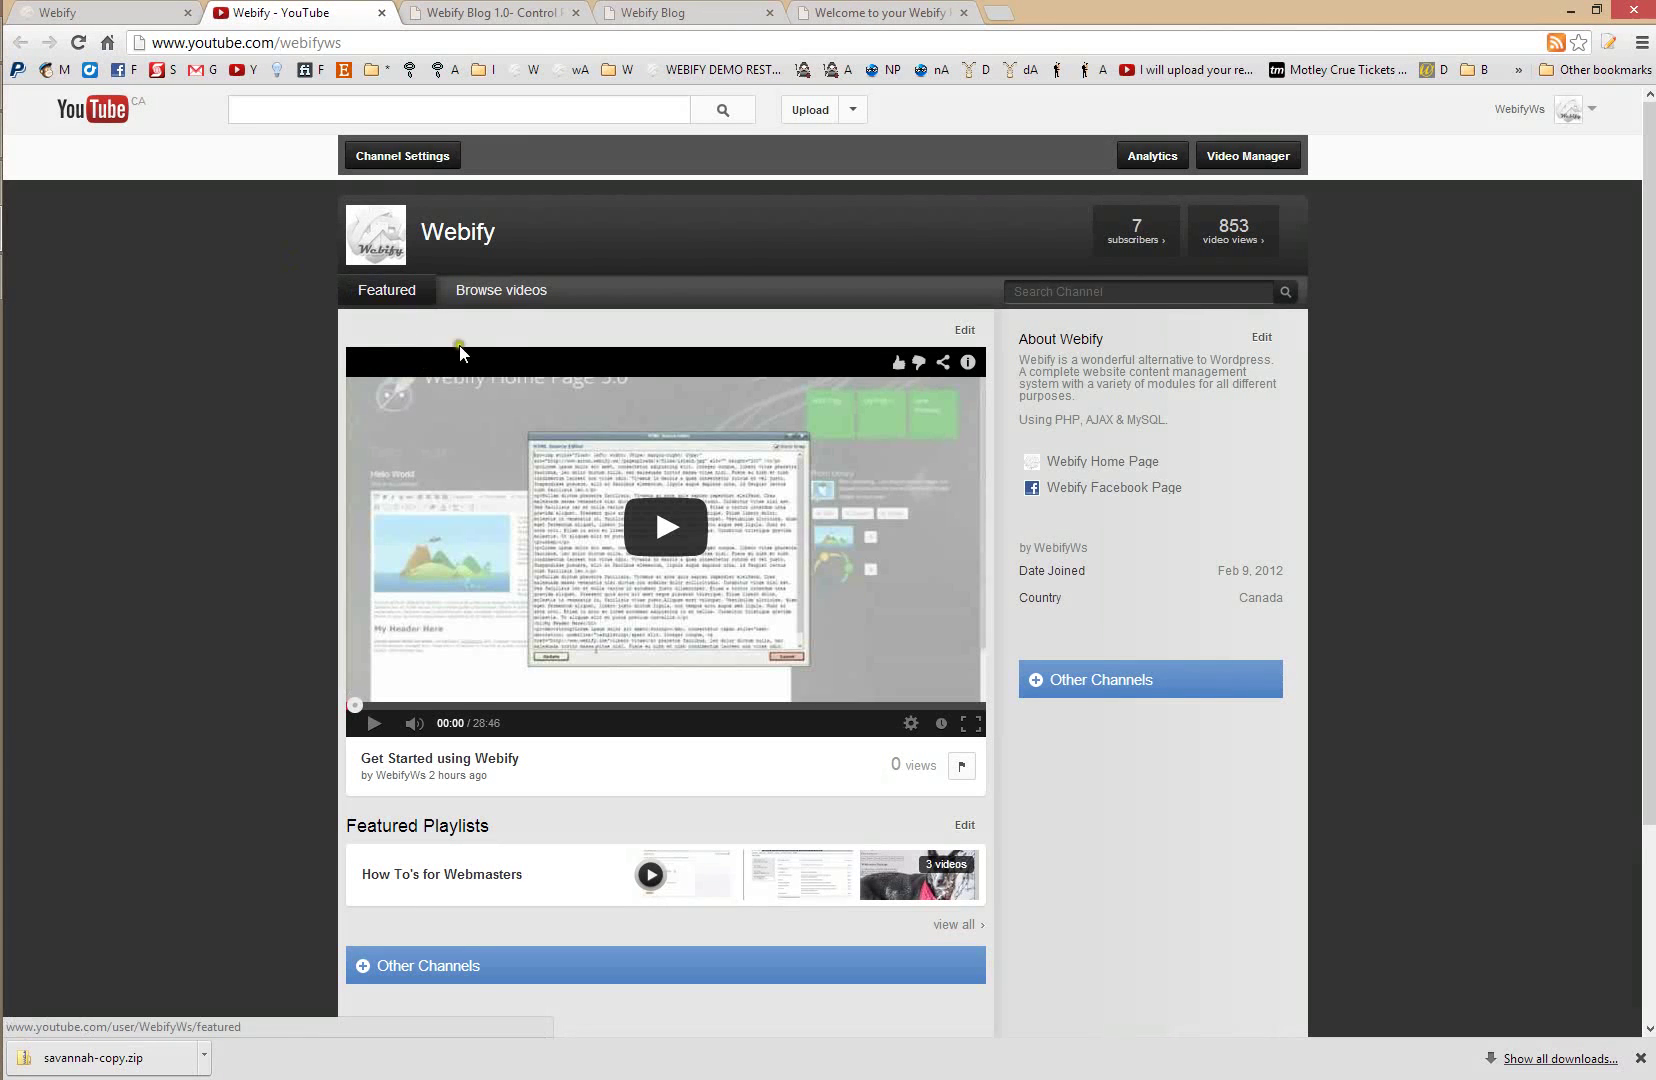
- Browse the Webify channel's uploaded videos, then go back to the Webify sign-up page
left_click(519, 298)
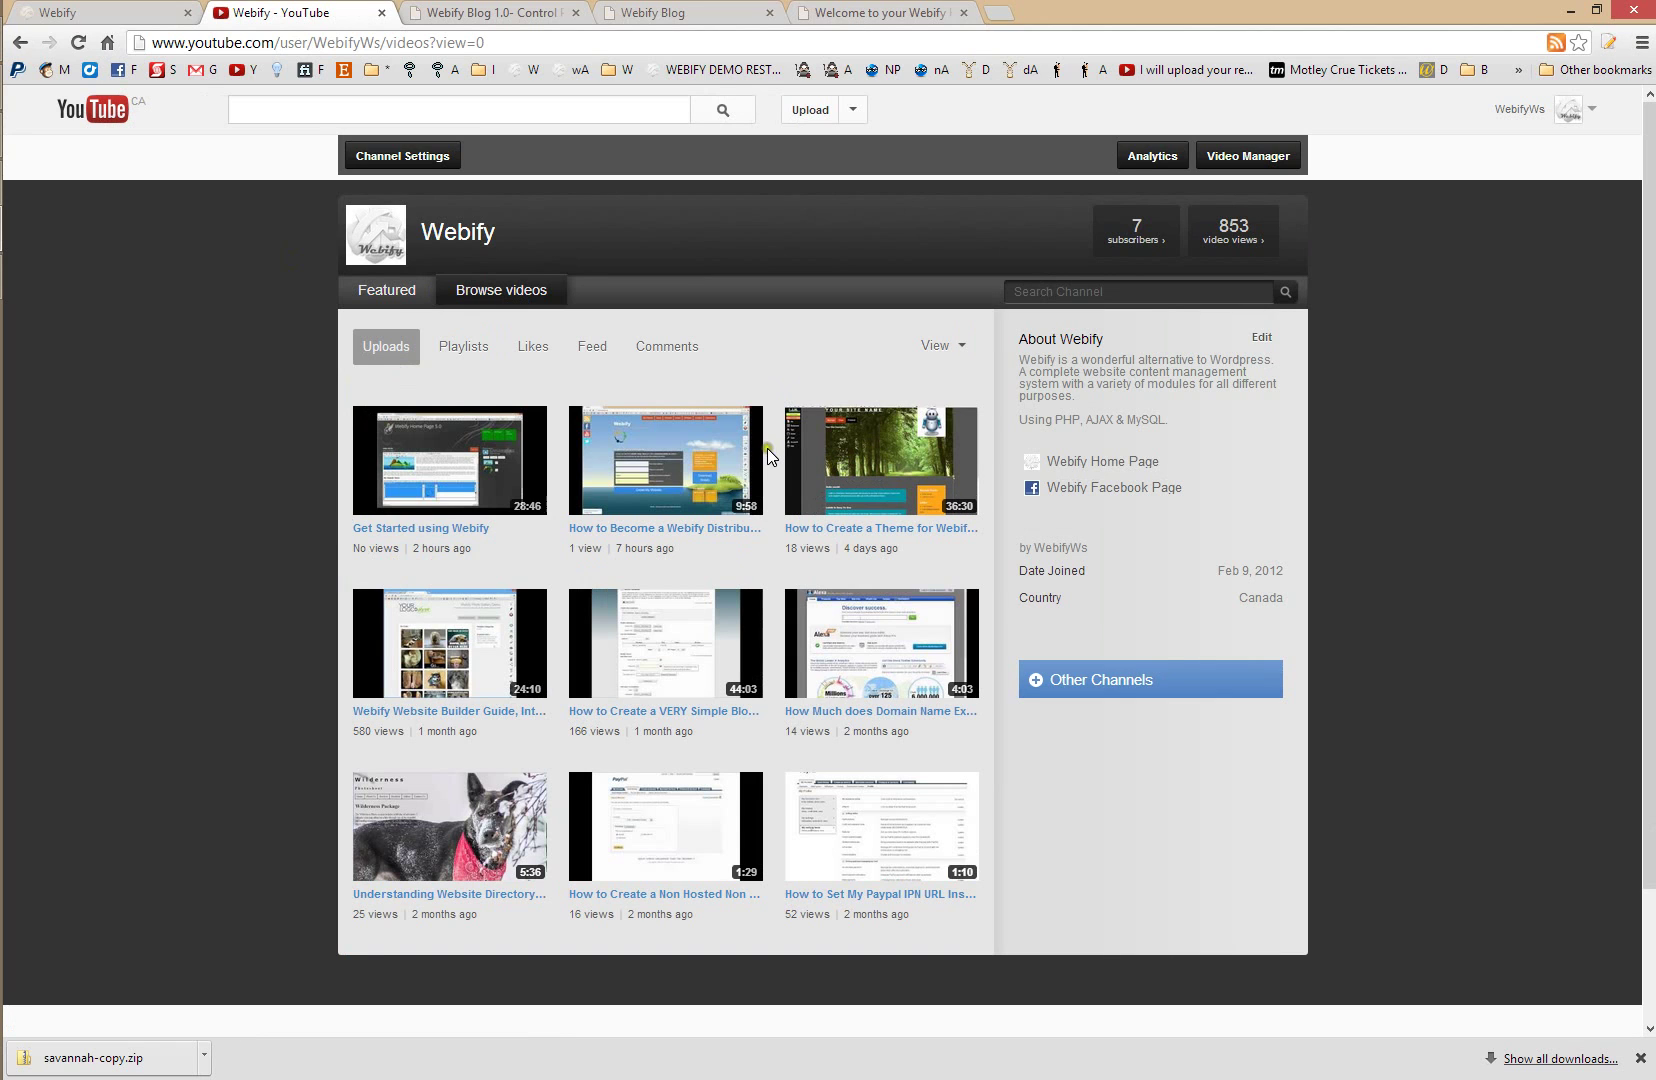
left_click(150, 12)
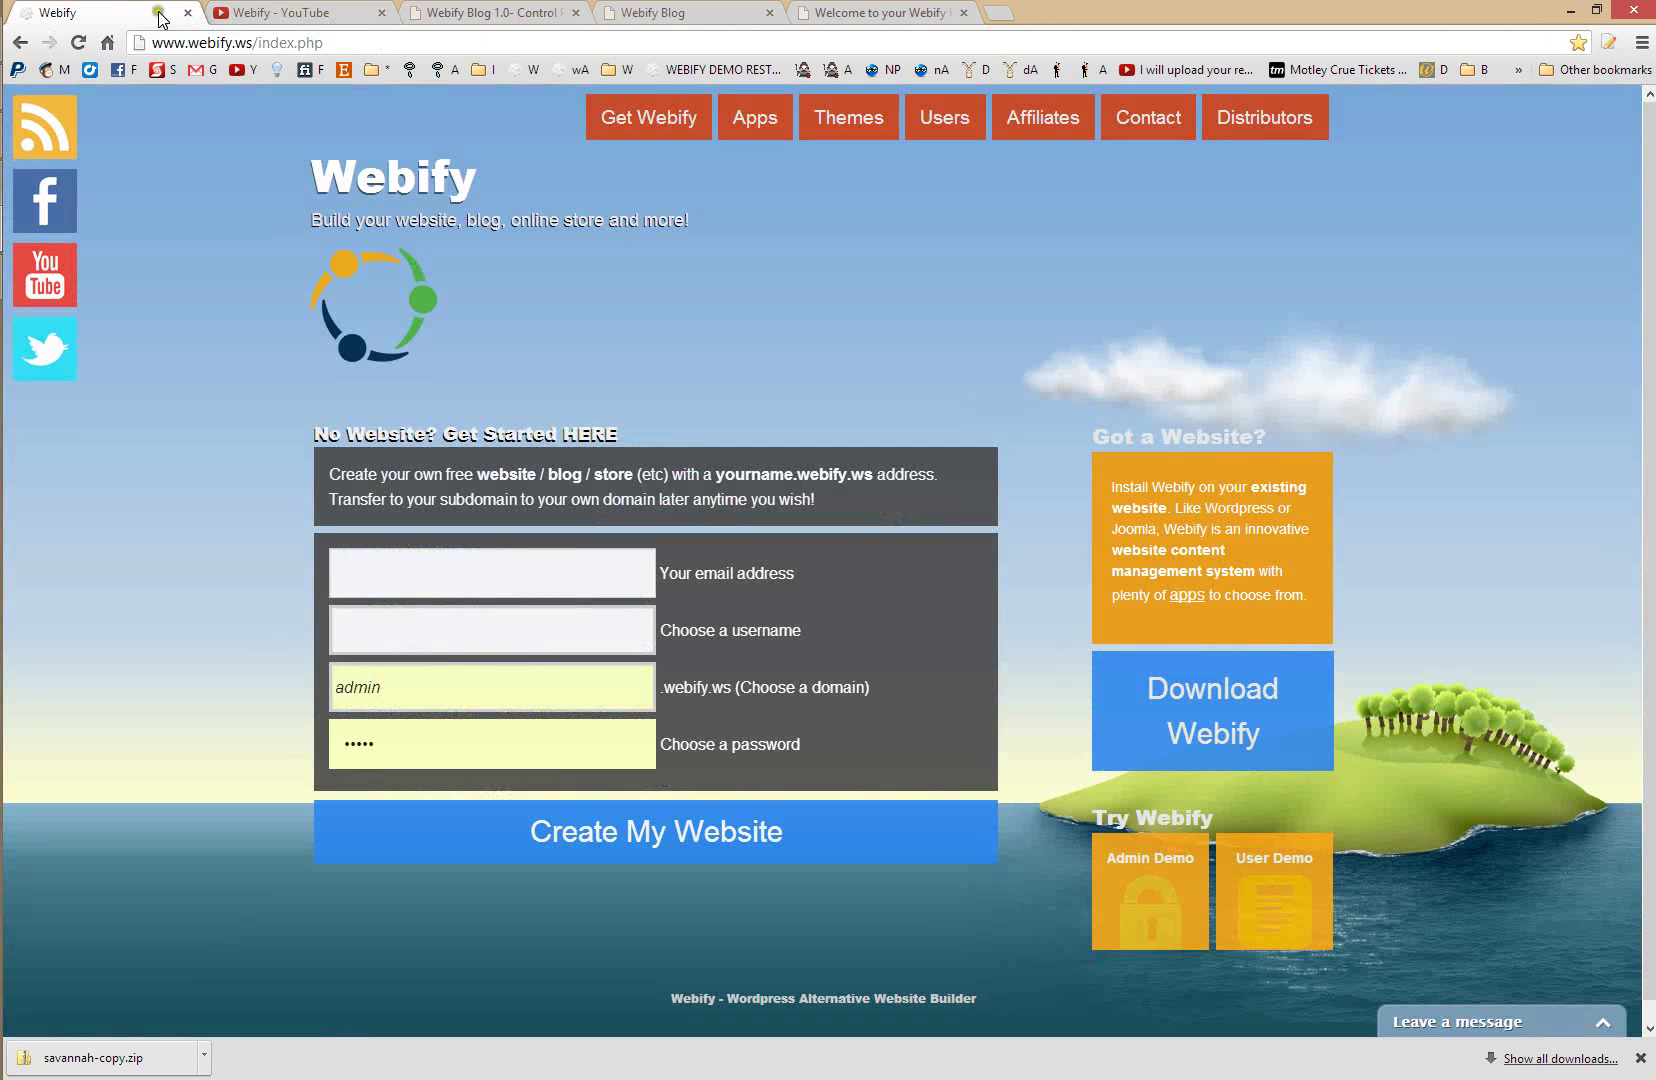